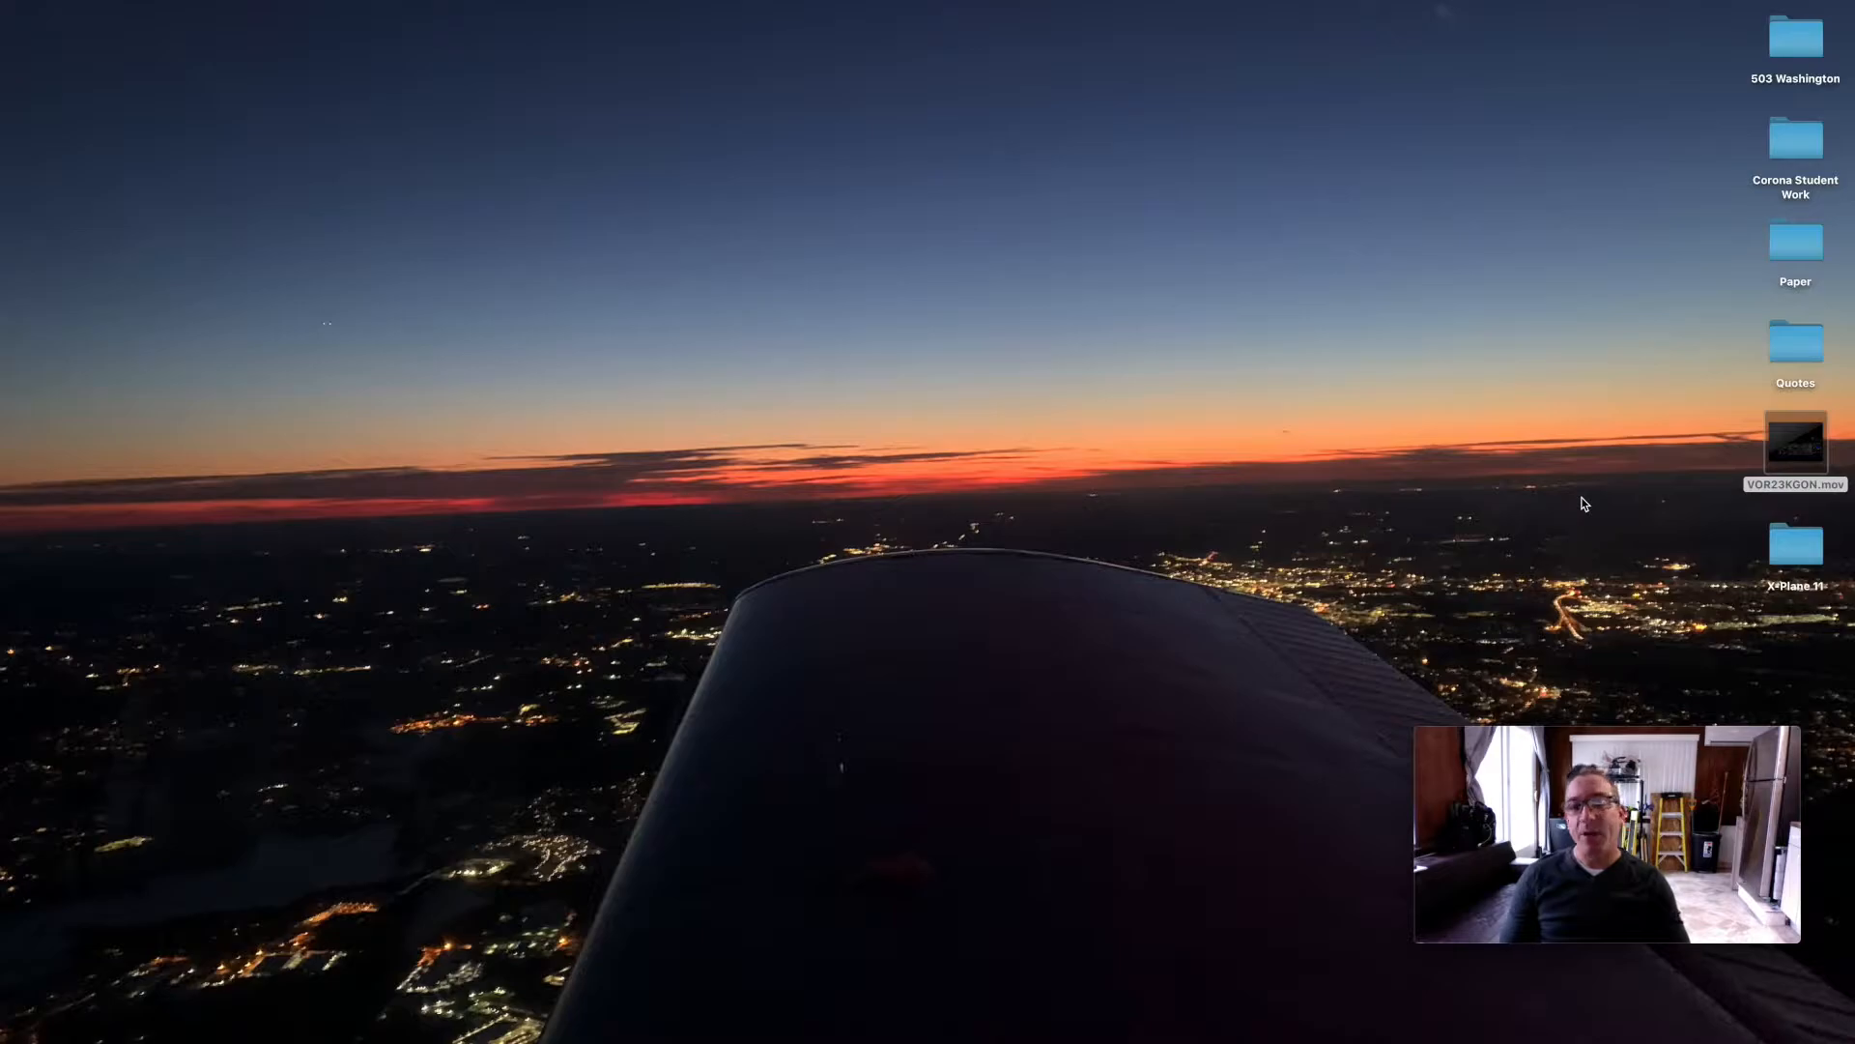
# - Switch to the browser and examine the Cardboard Canoe 2019 post's text, boat renders and construction photos
pyautogui.press('super+Tab')
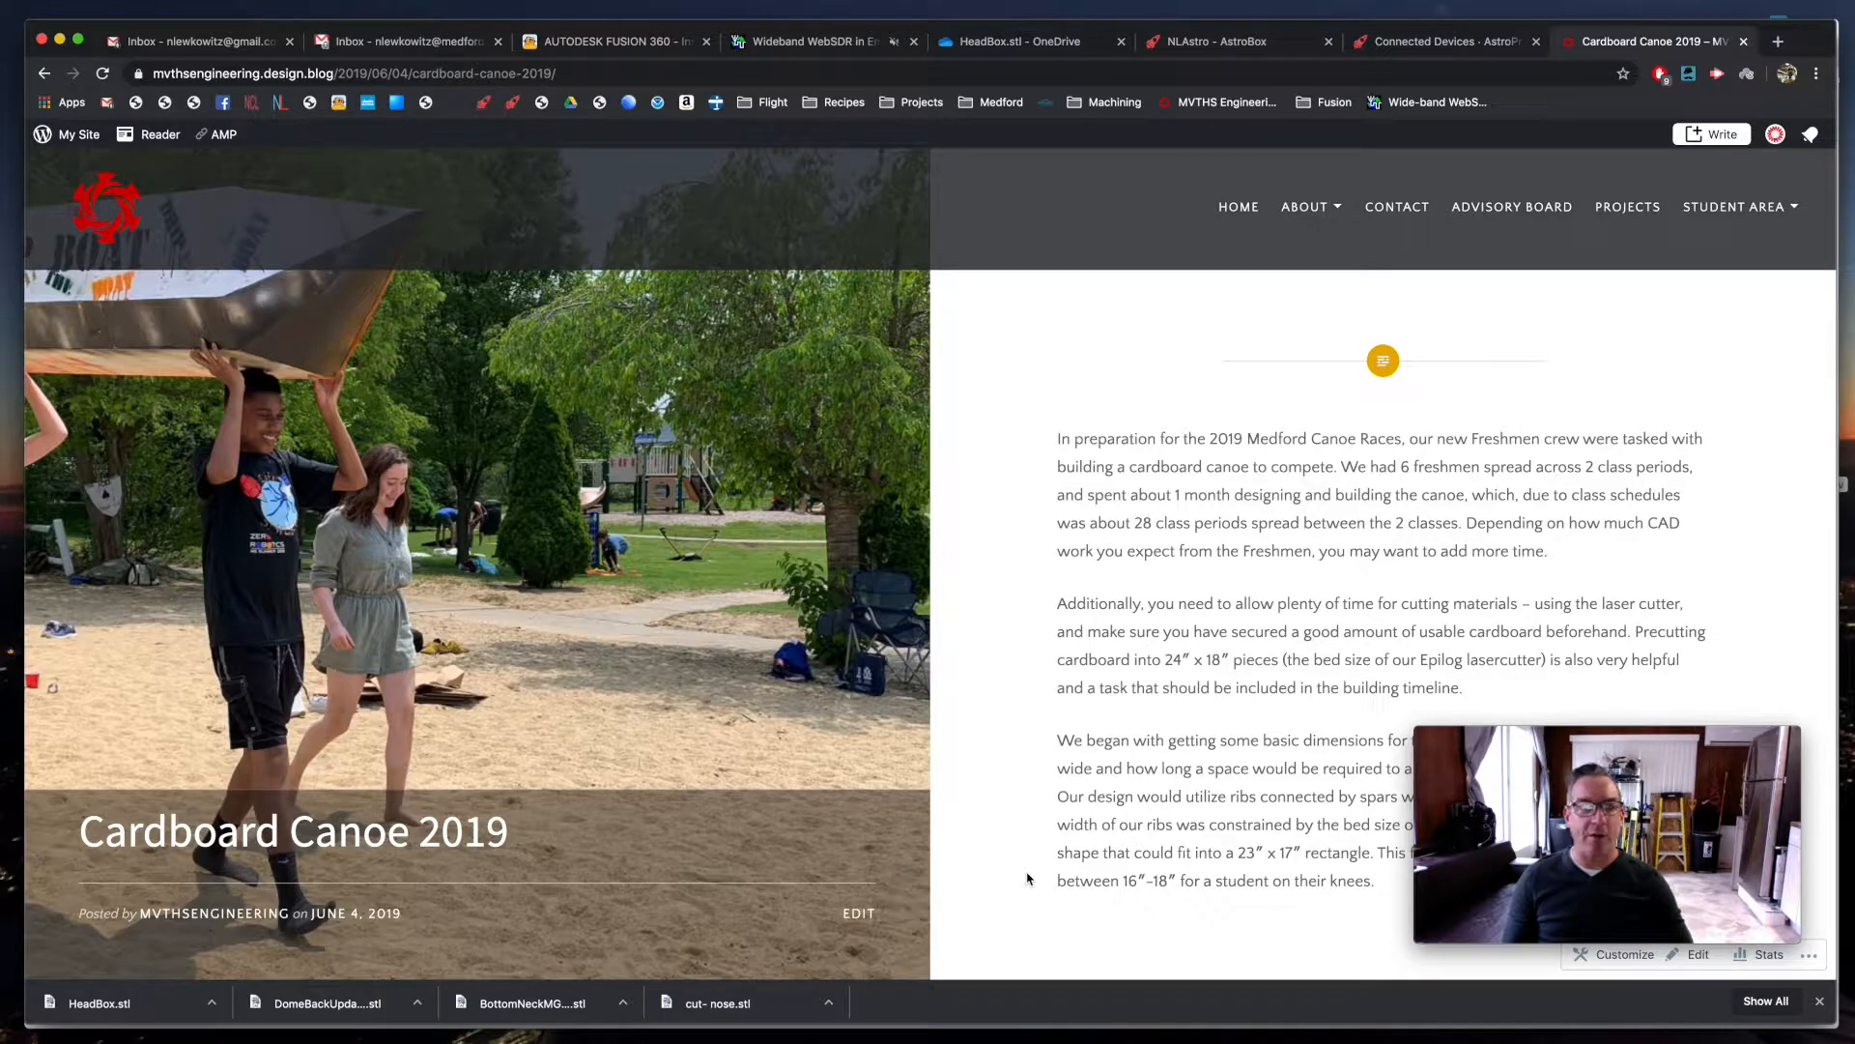
pyautogui.scroll(-10, 1027, 877)
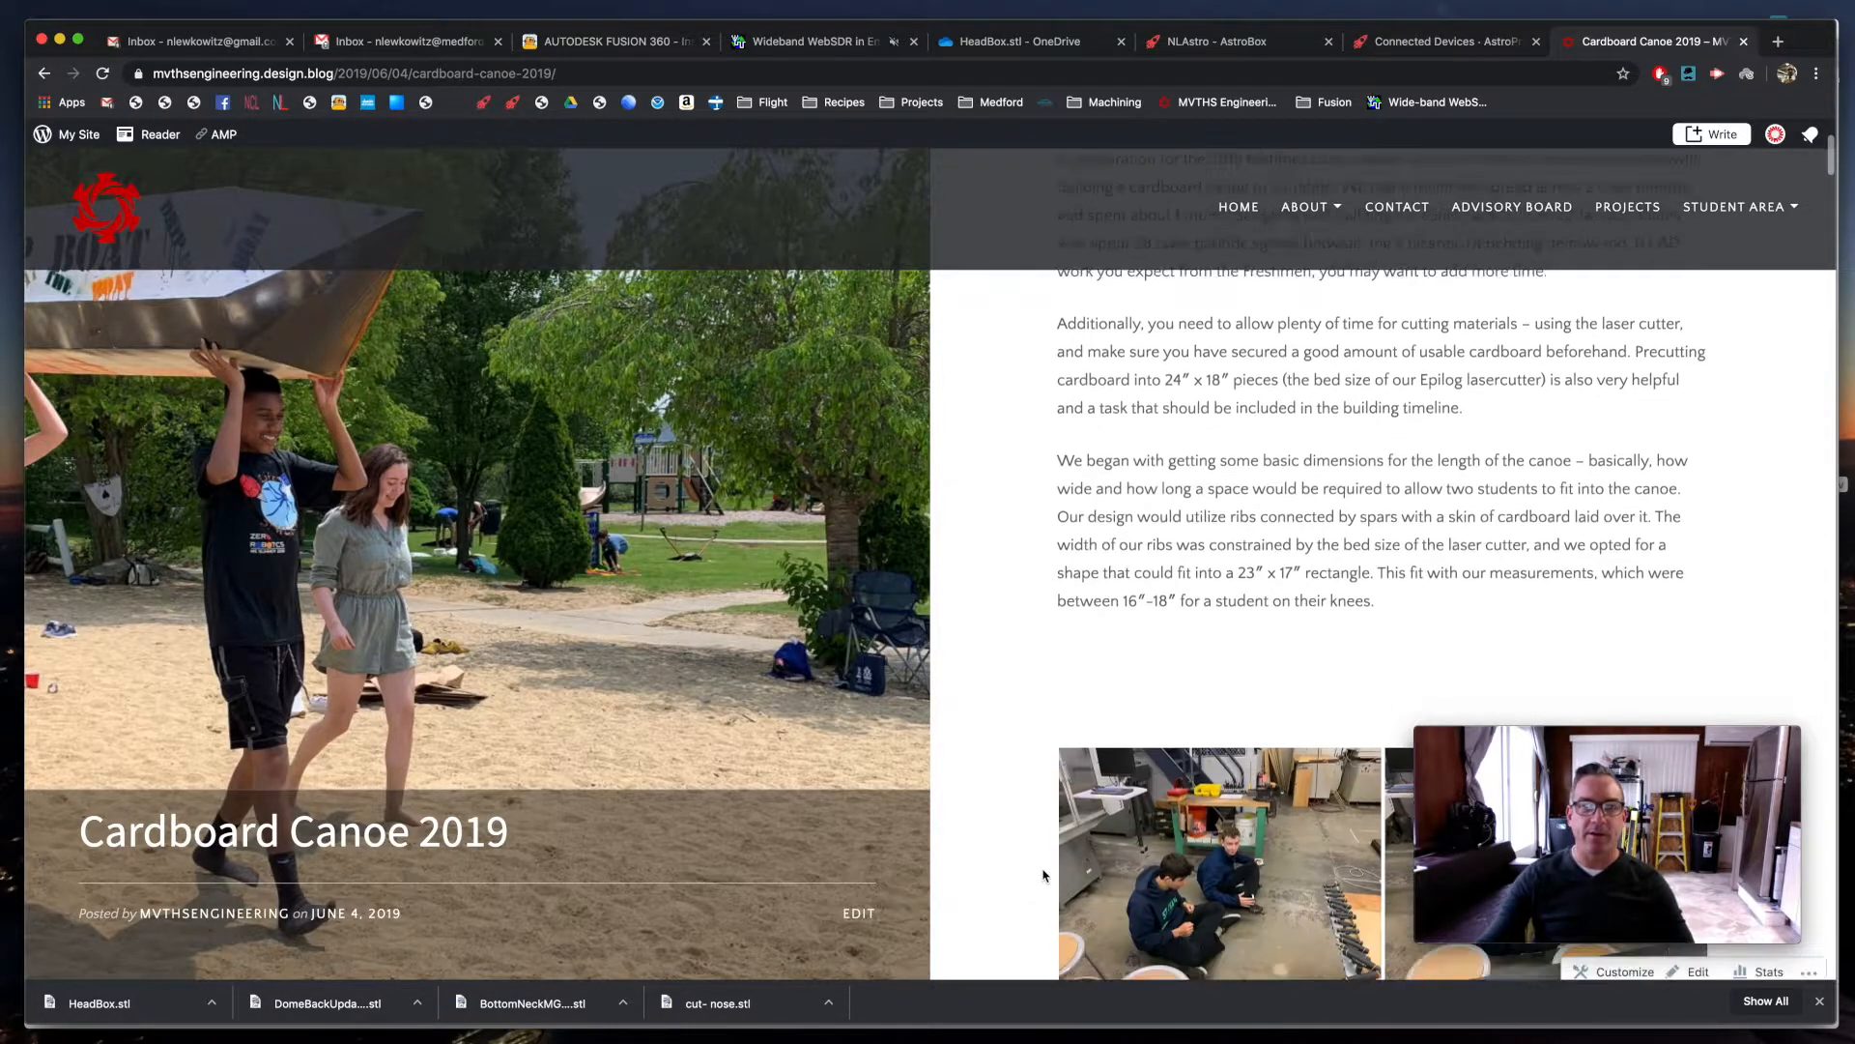
pyautogui.scroll(-5, 1043, 875)
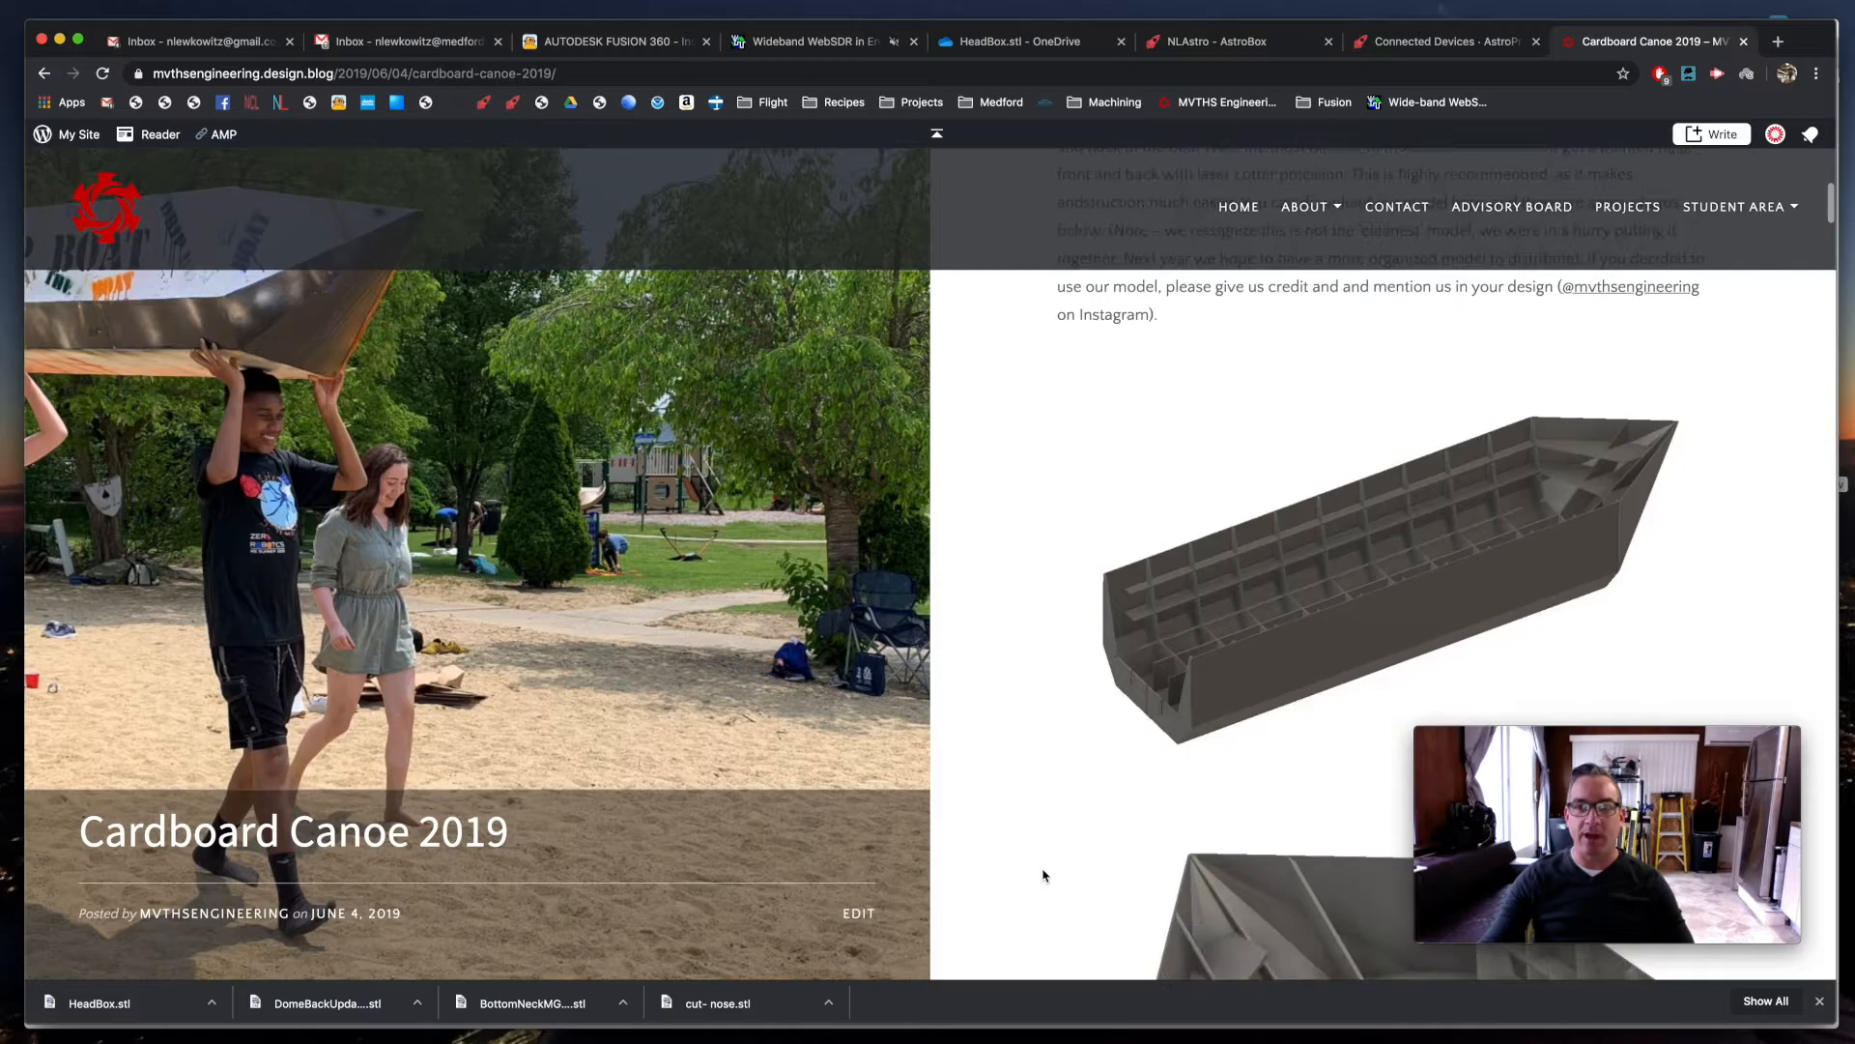
pyautogui.scroll(-6, 1042, 875)
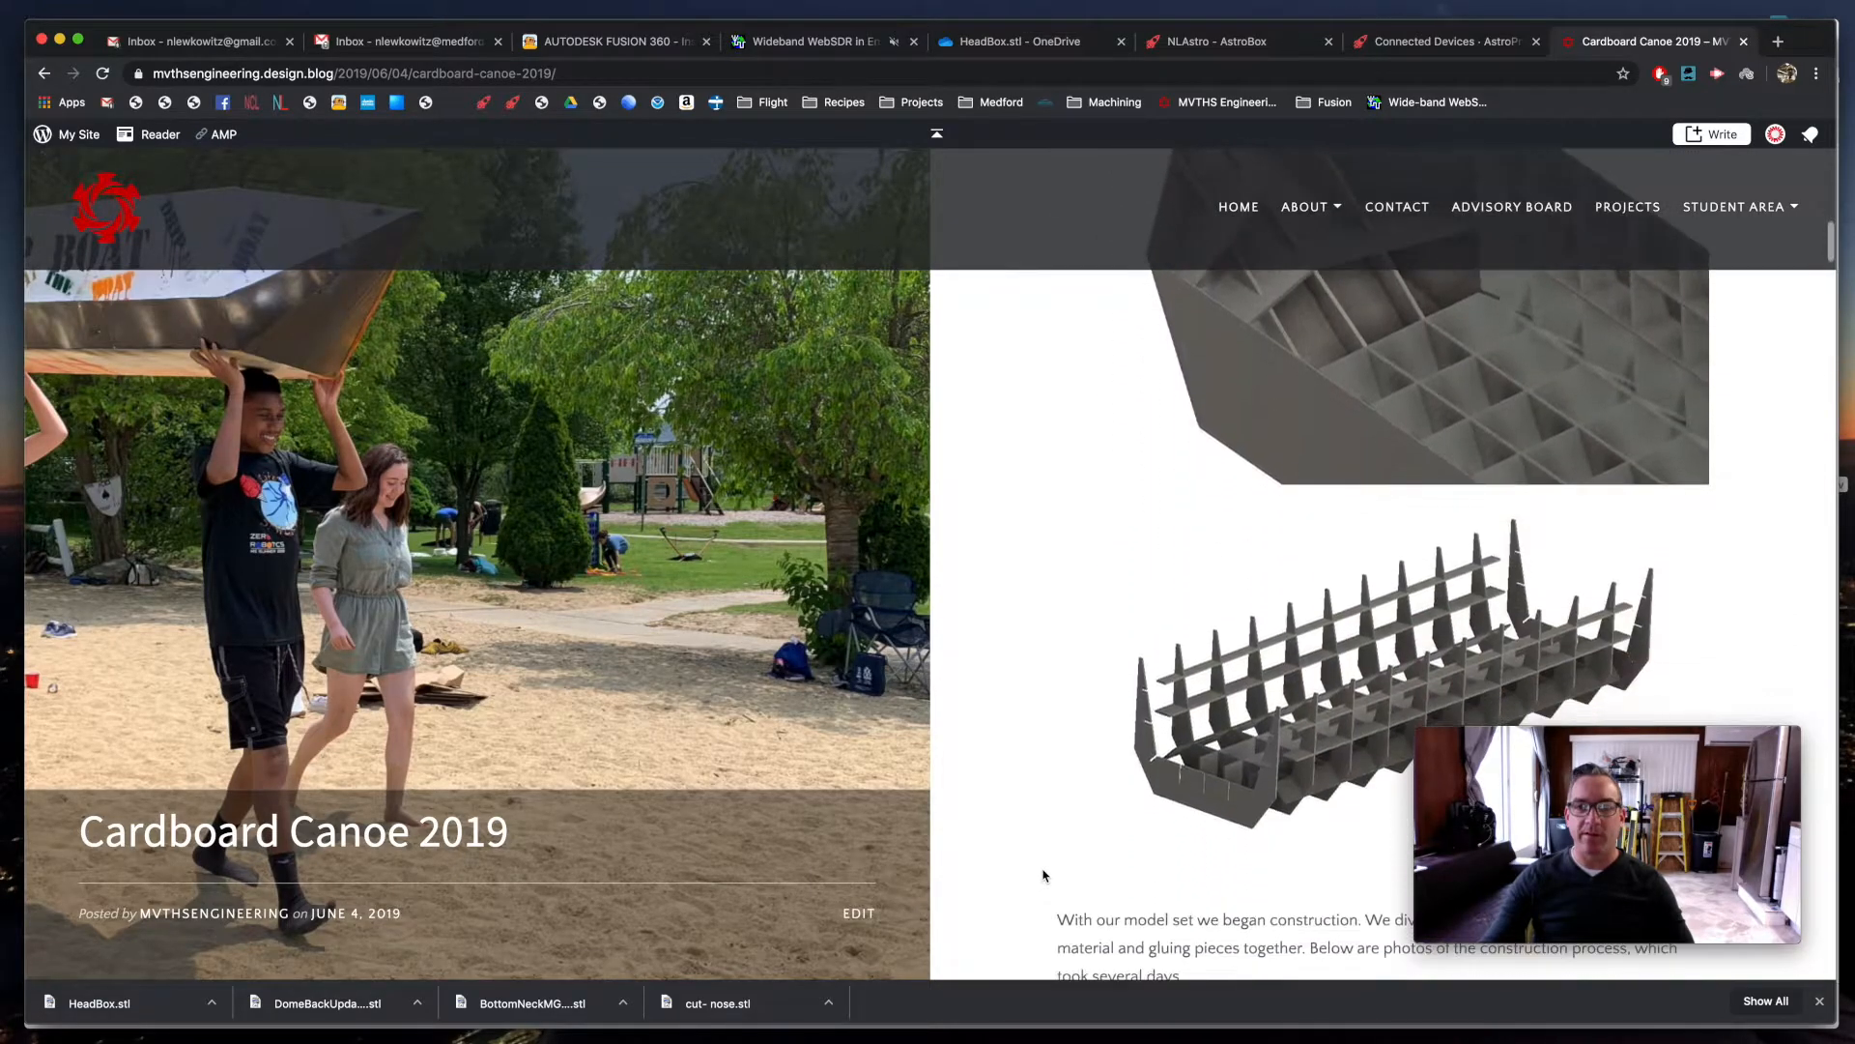
pyautogui.scroll(-8, 1043, 876)
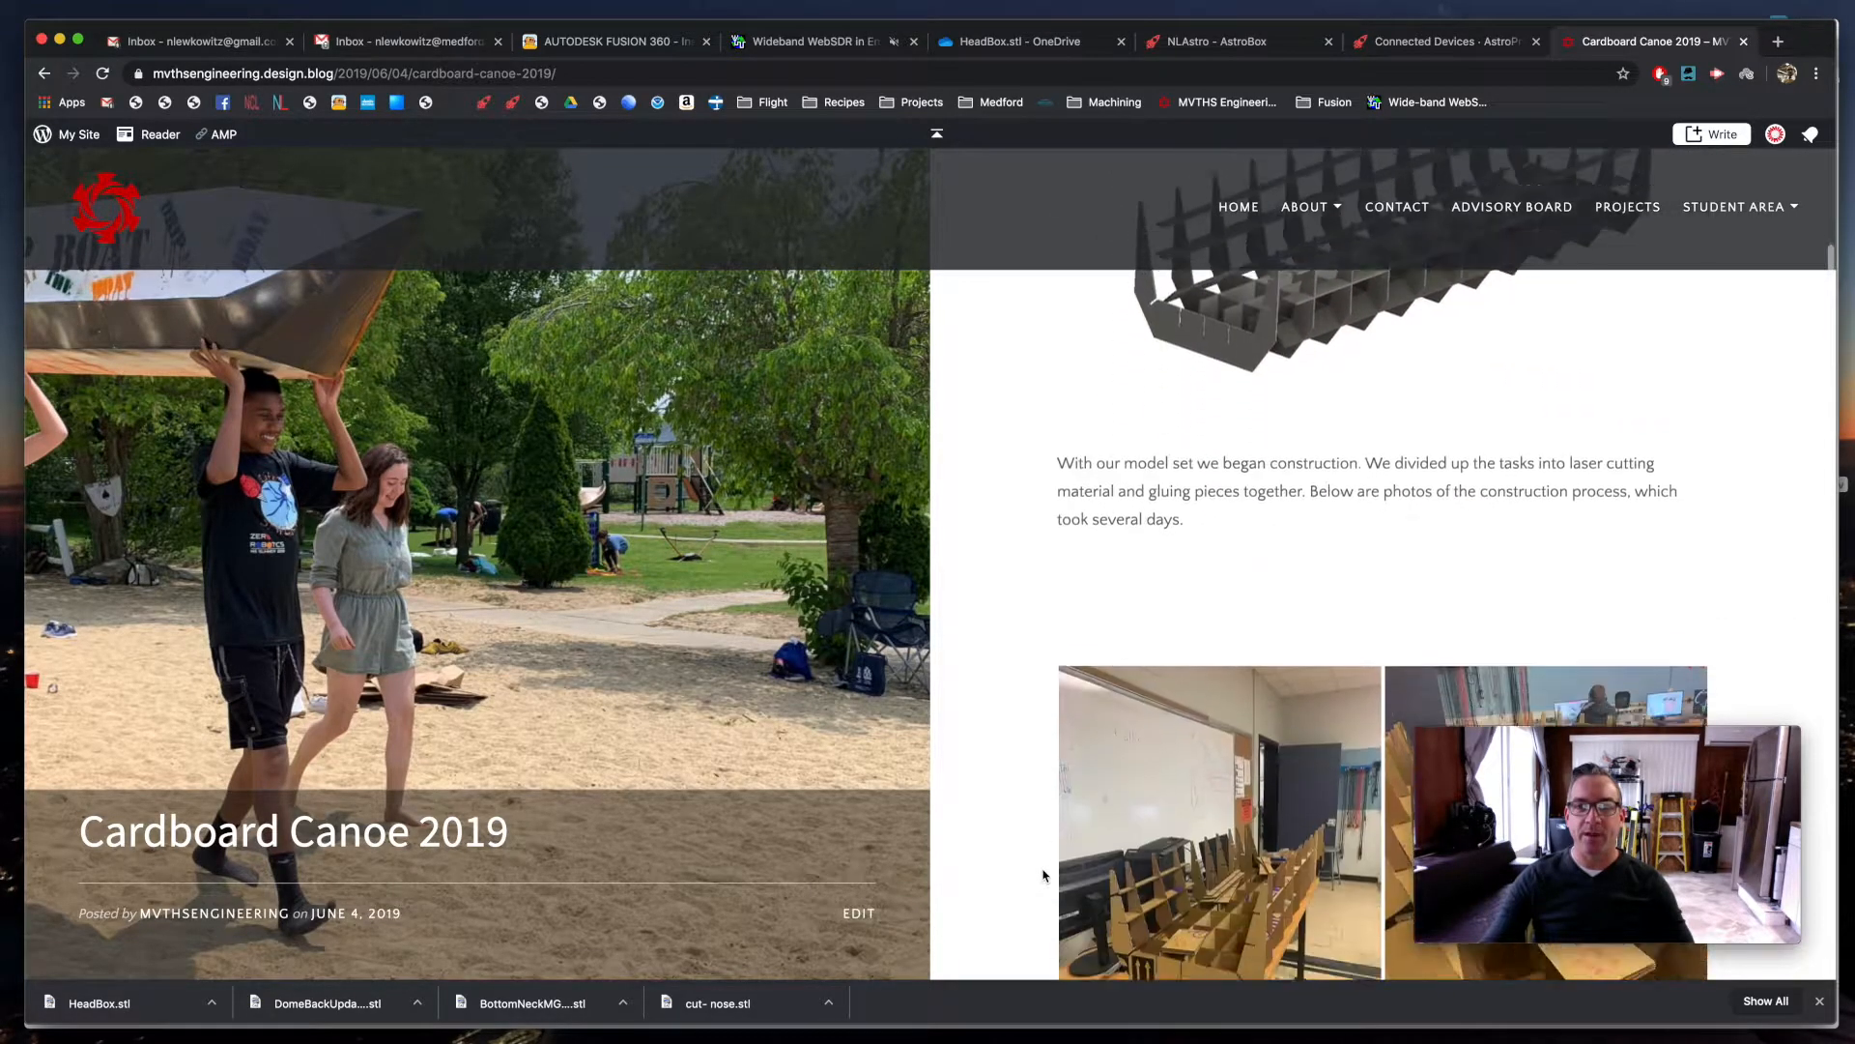
pyautogui.scroll(-8, 1043, 876)
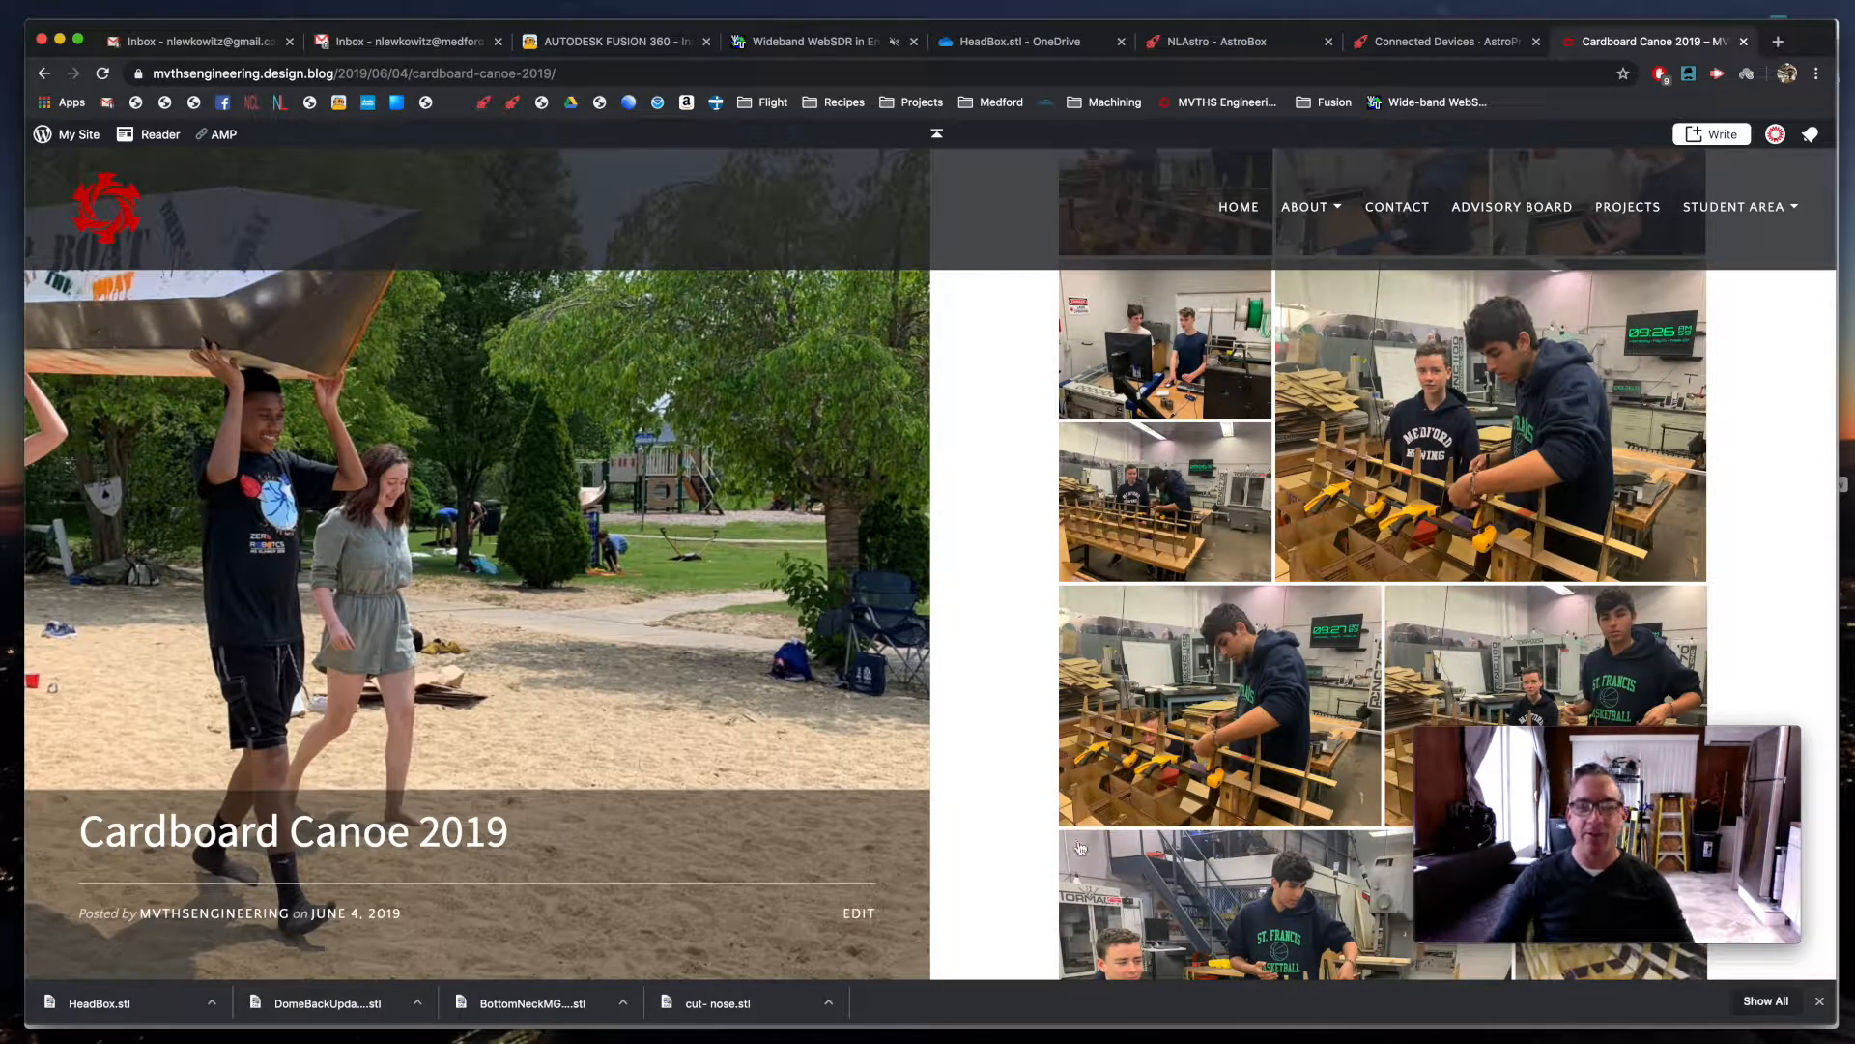
pyautogui.scroll(-3, 1024, 778)
pyautogui.scroll(-5, 1020, 778)
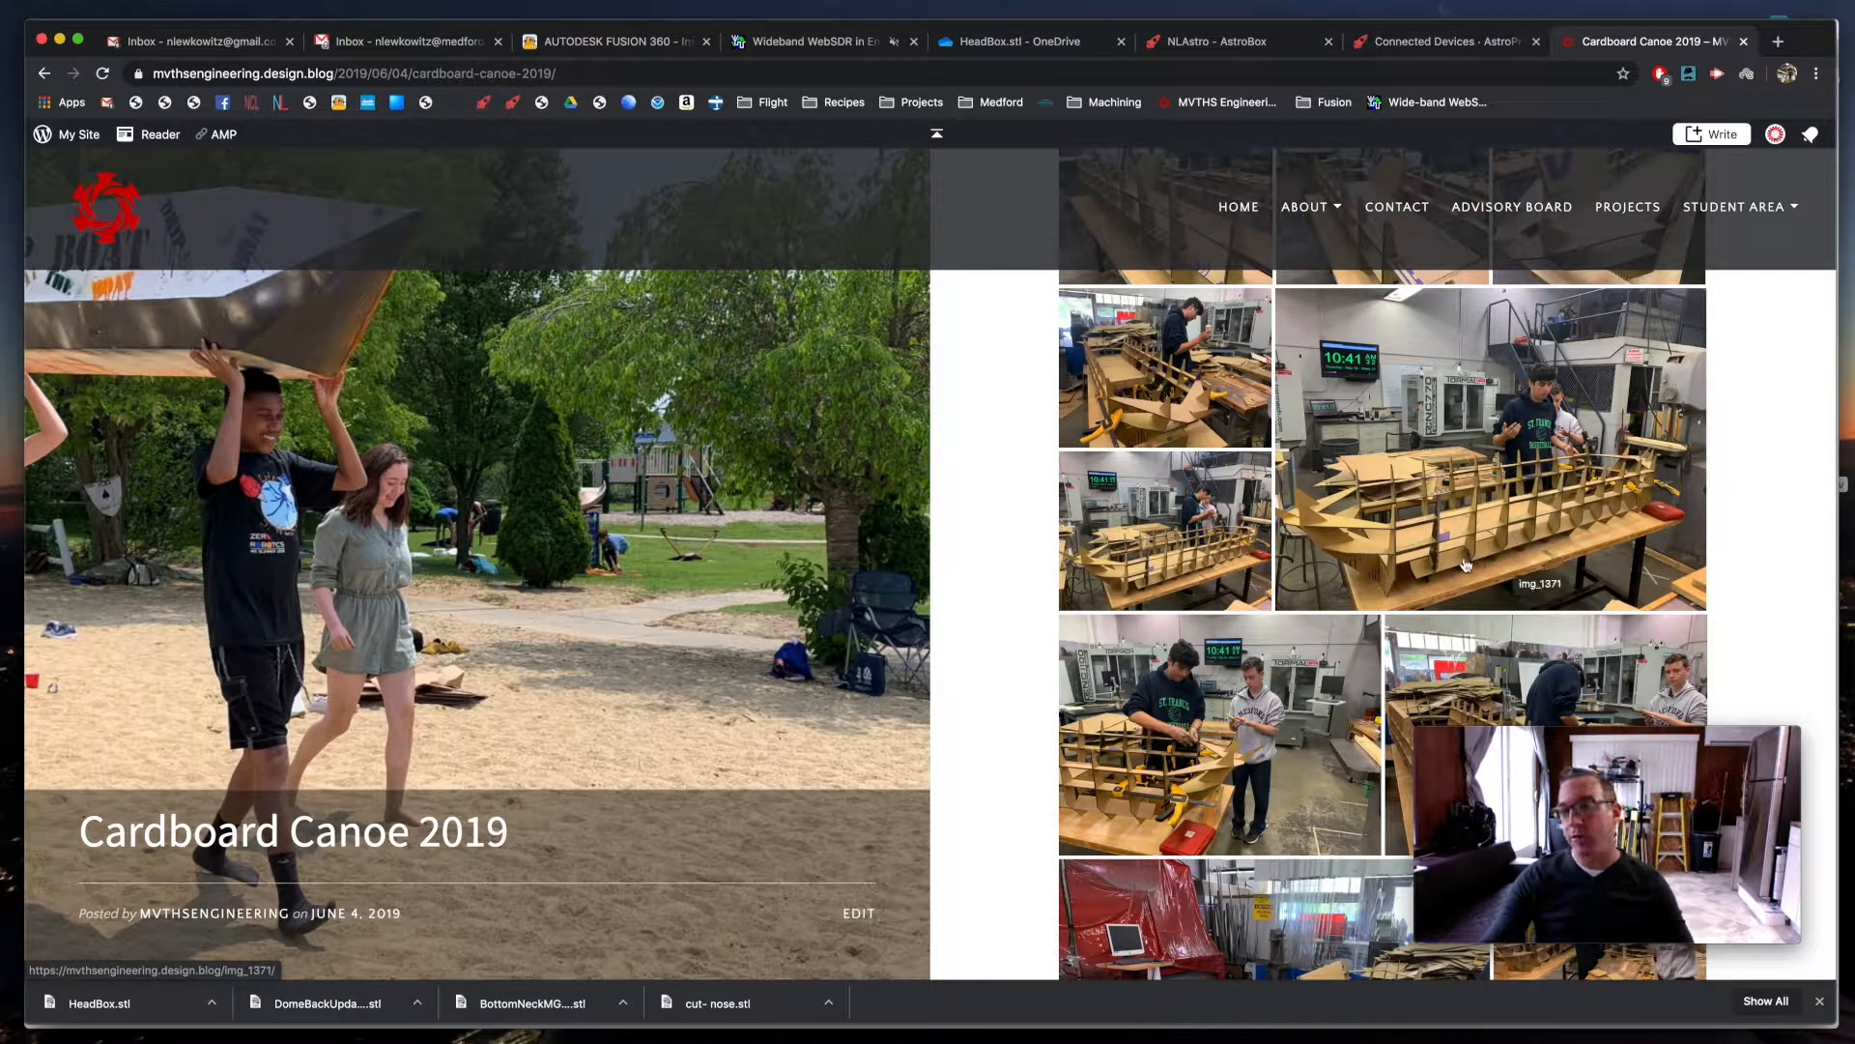
pyautogui.scroll(-5, 1256, 652)
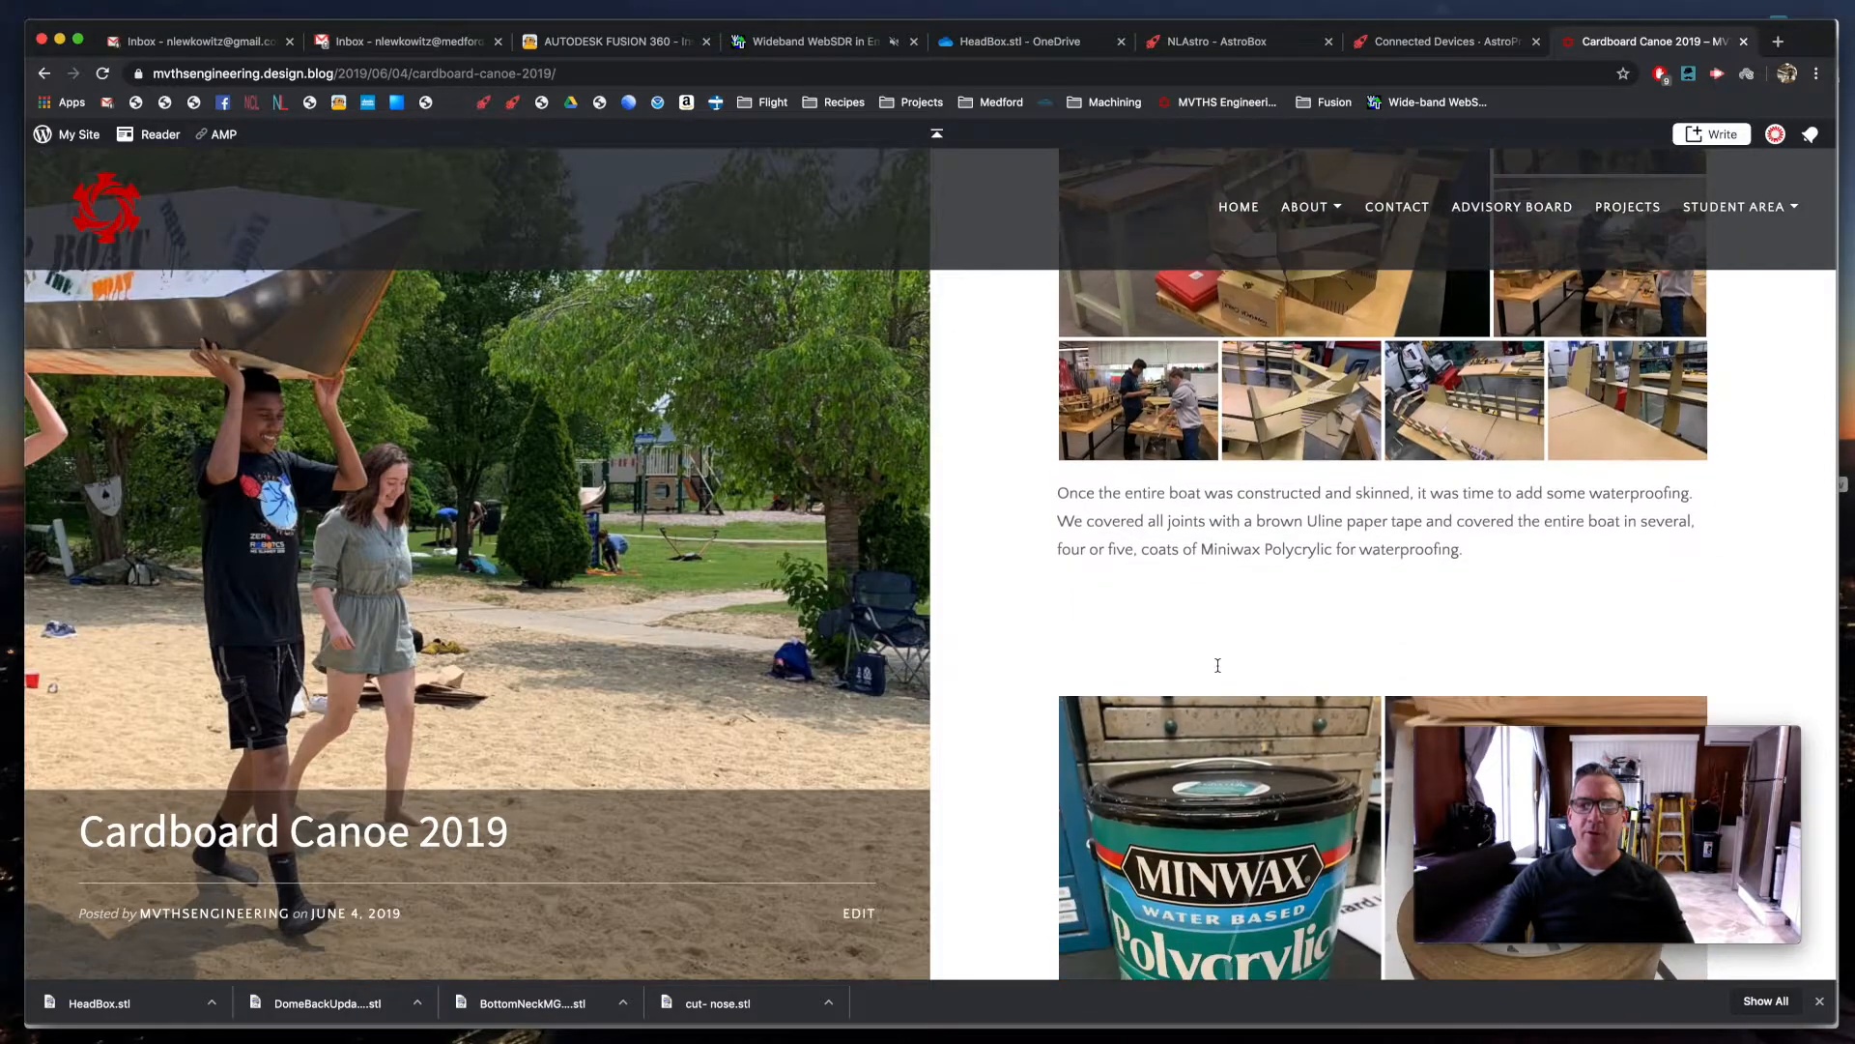
pyautogui.scroll(6, 1227, 667)
pyautogui.scroll(15, 1220, 673)
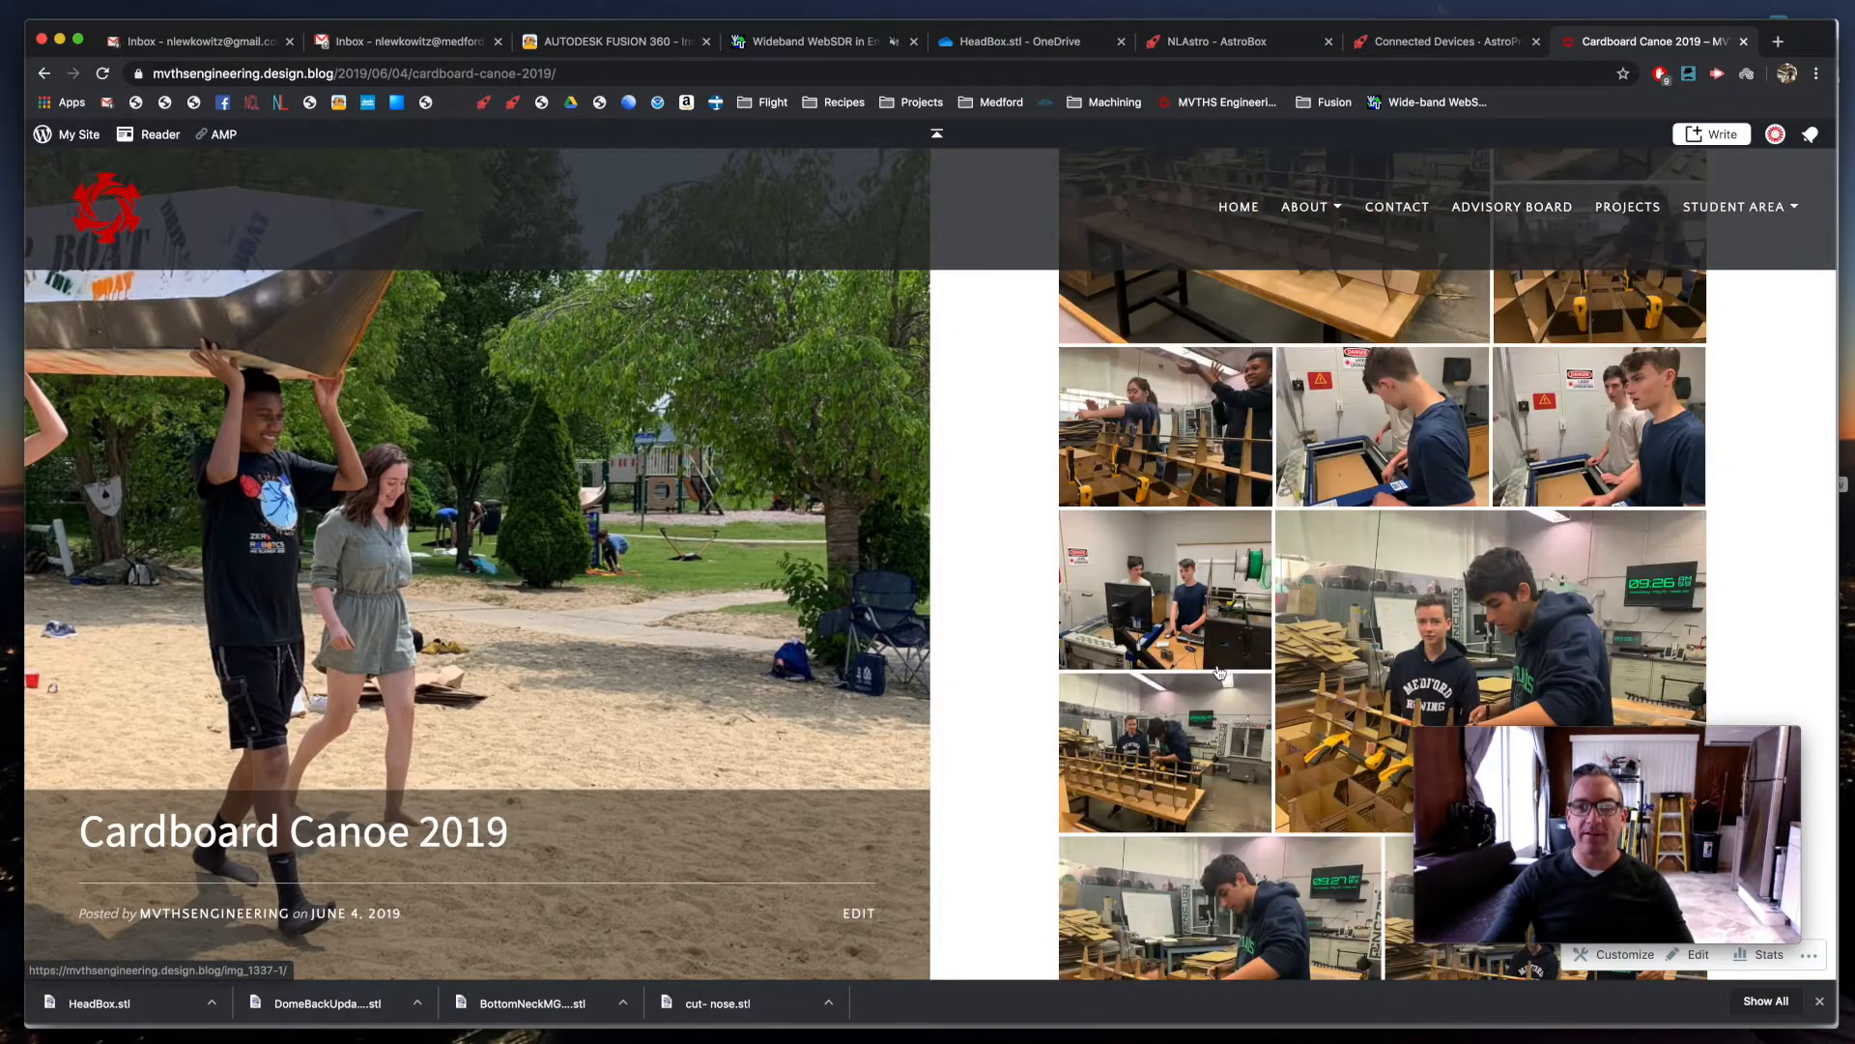
pyautogui.scroll(8, 1219, 673)
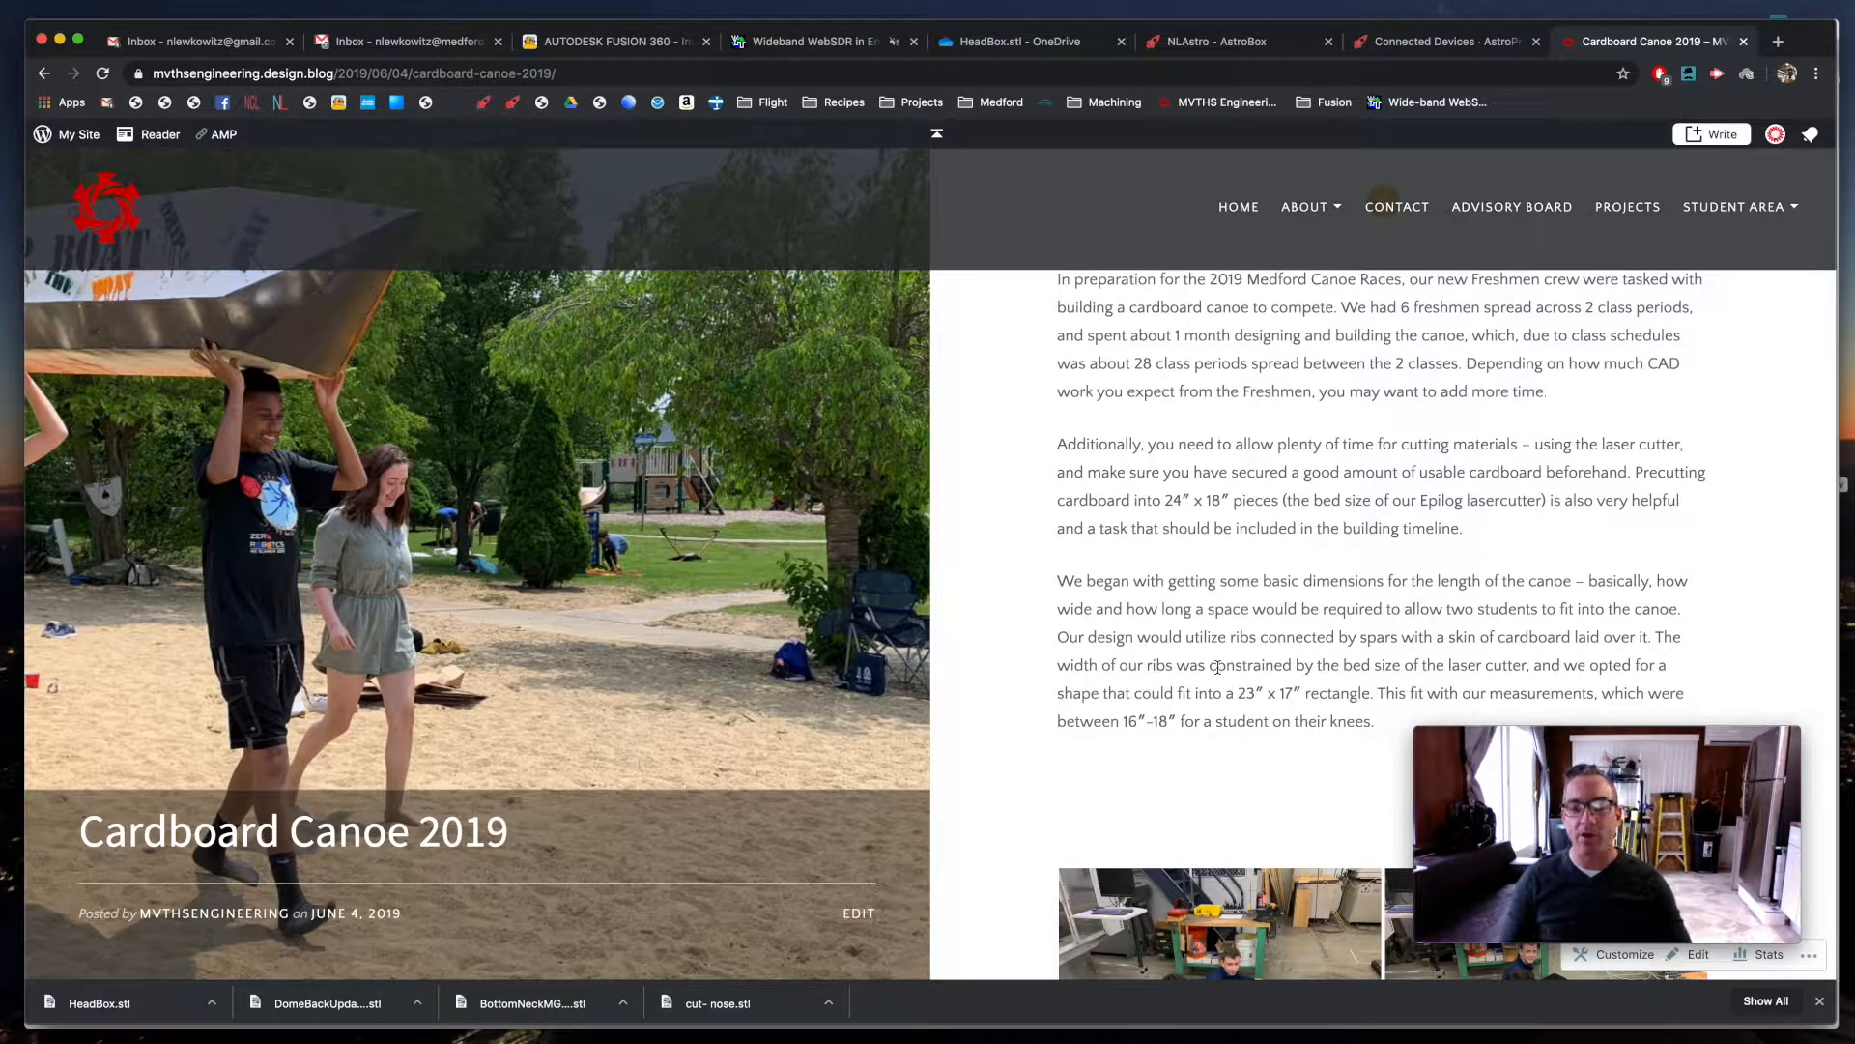
pyautogui.scroll(2, 1124, 440)
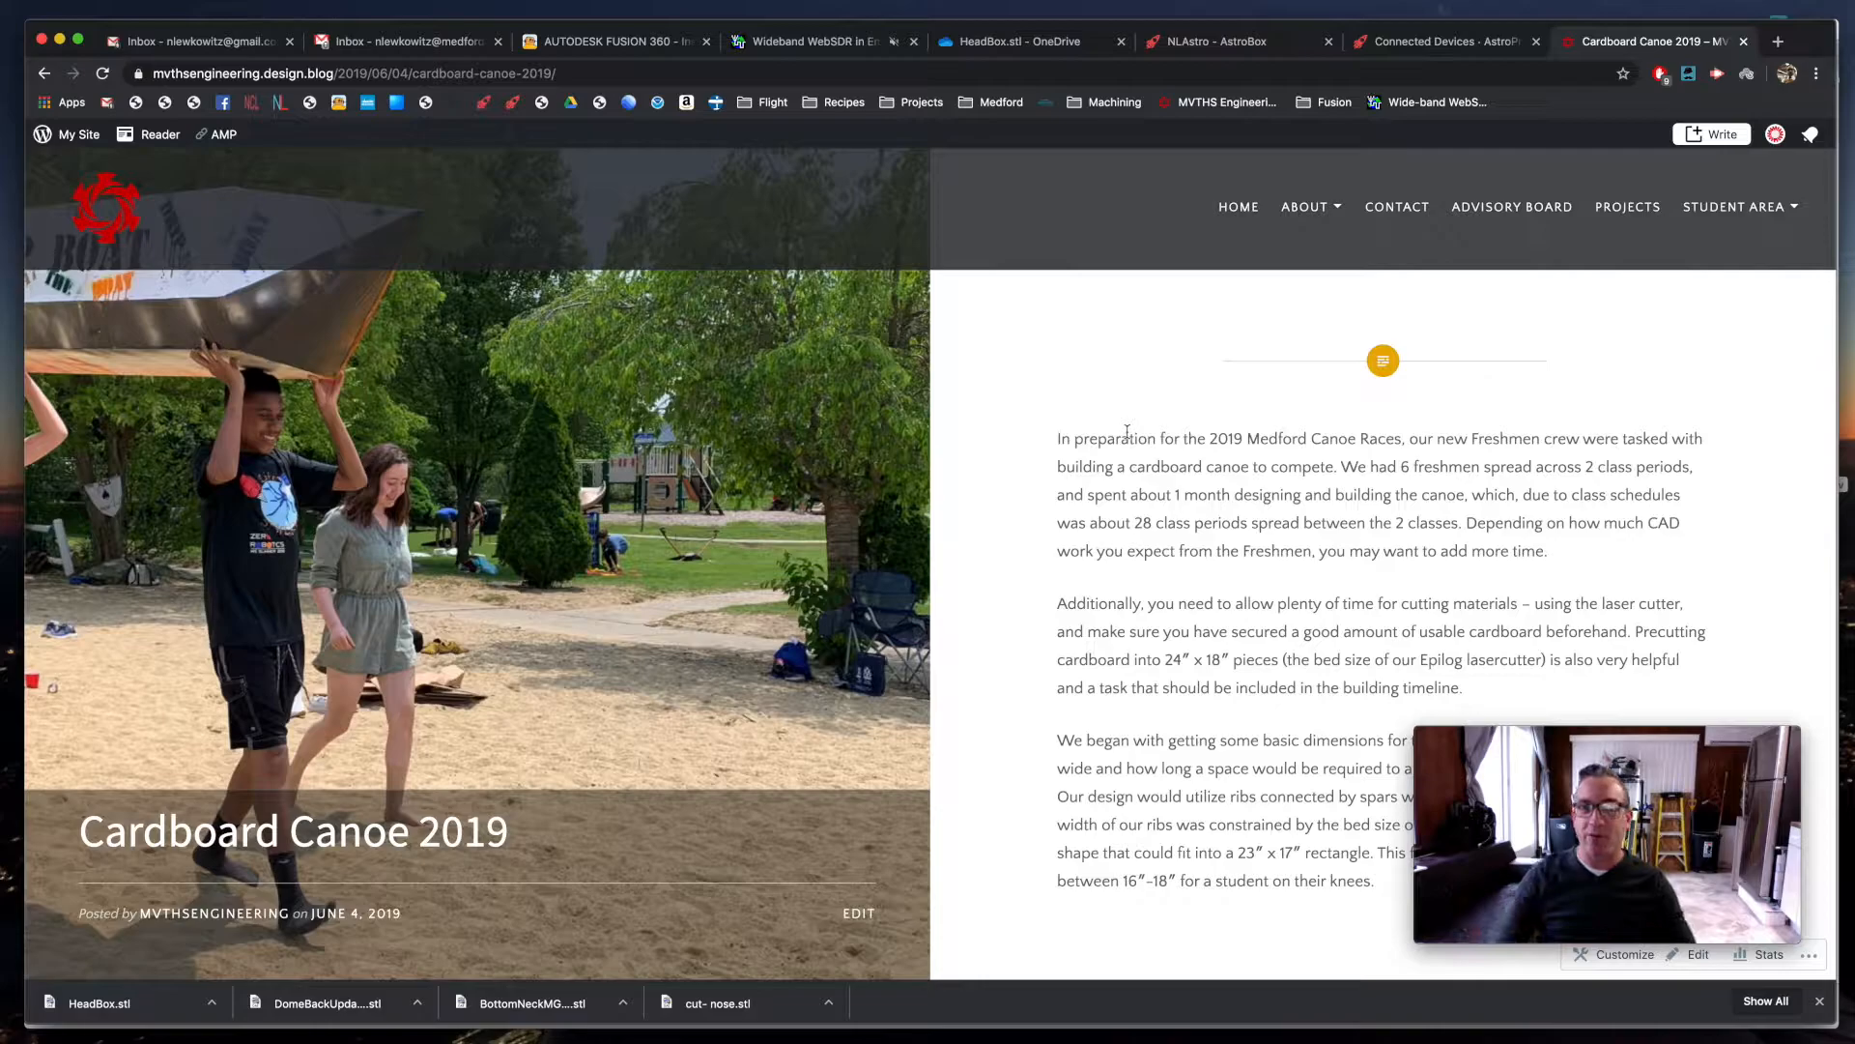
# - Check the running print in AstroPrint, reopening the printer monitor from the AstroCenter and switching the preview to live video
pyautogui.click(1440, 45)
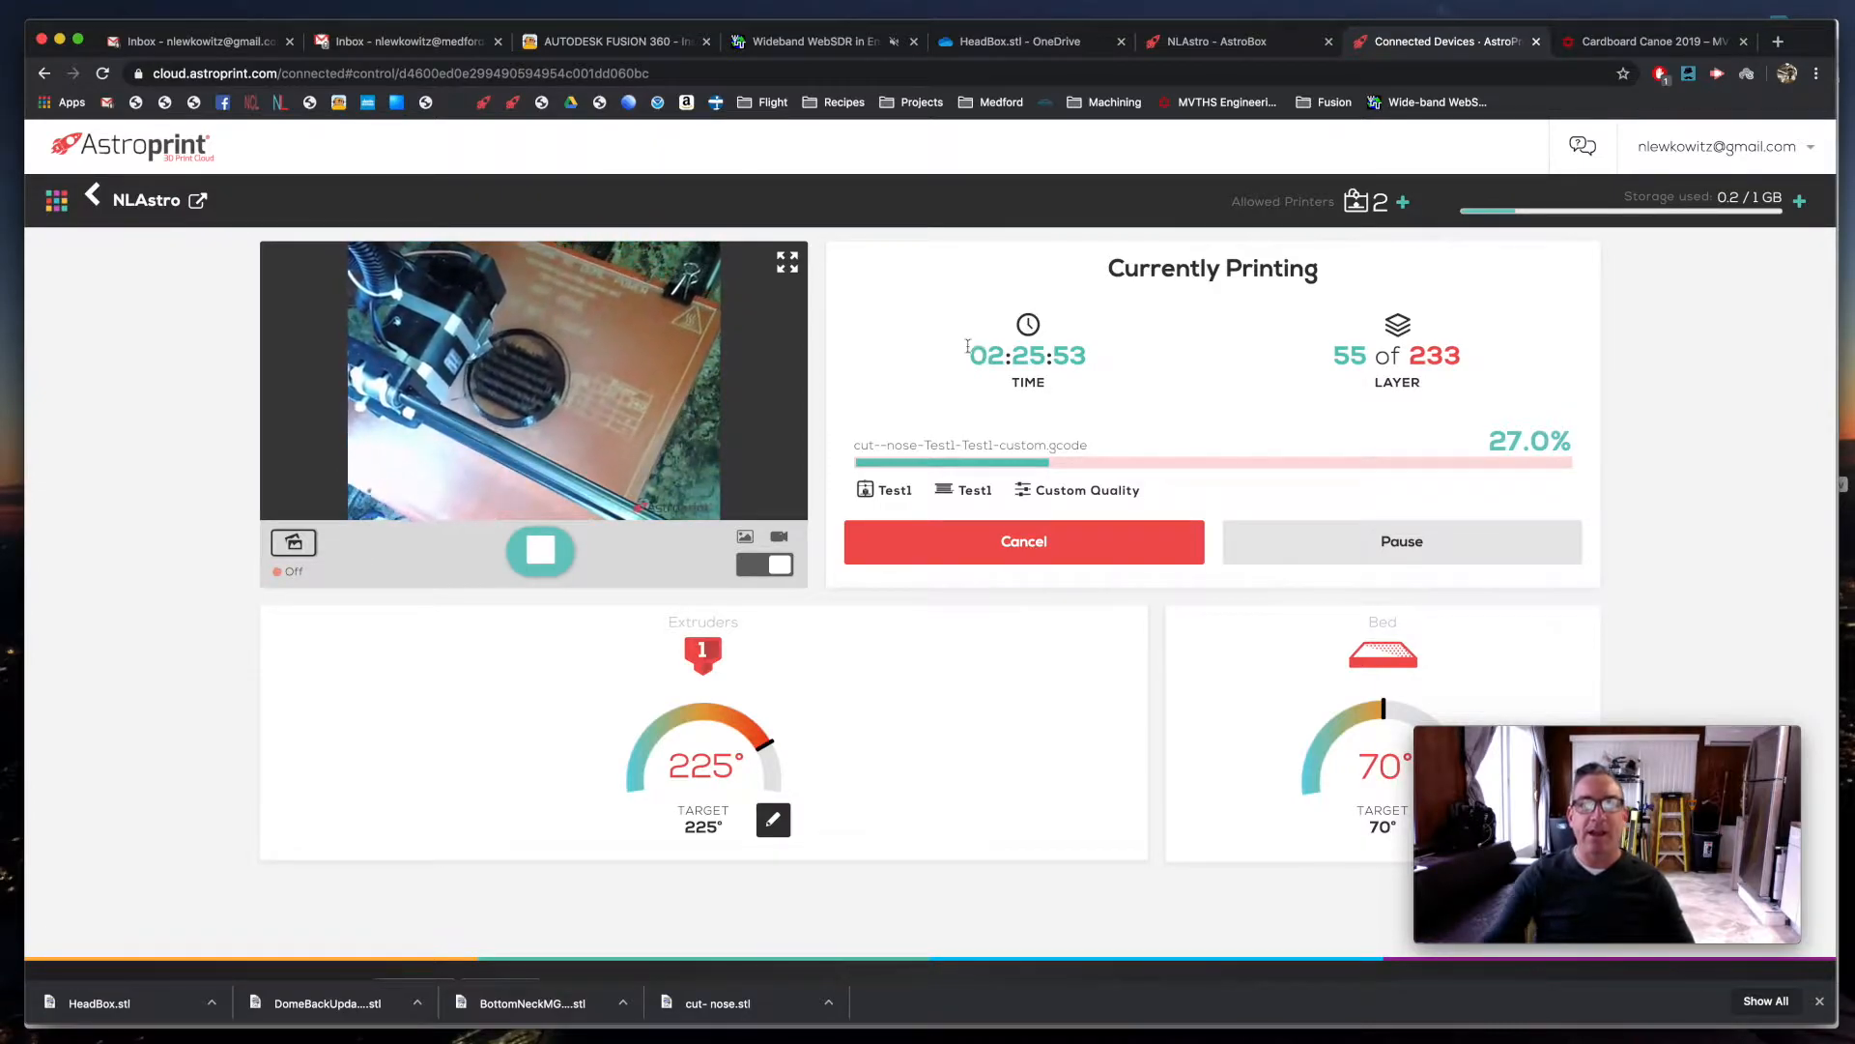
pyautogui.moveTo(593, 372)
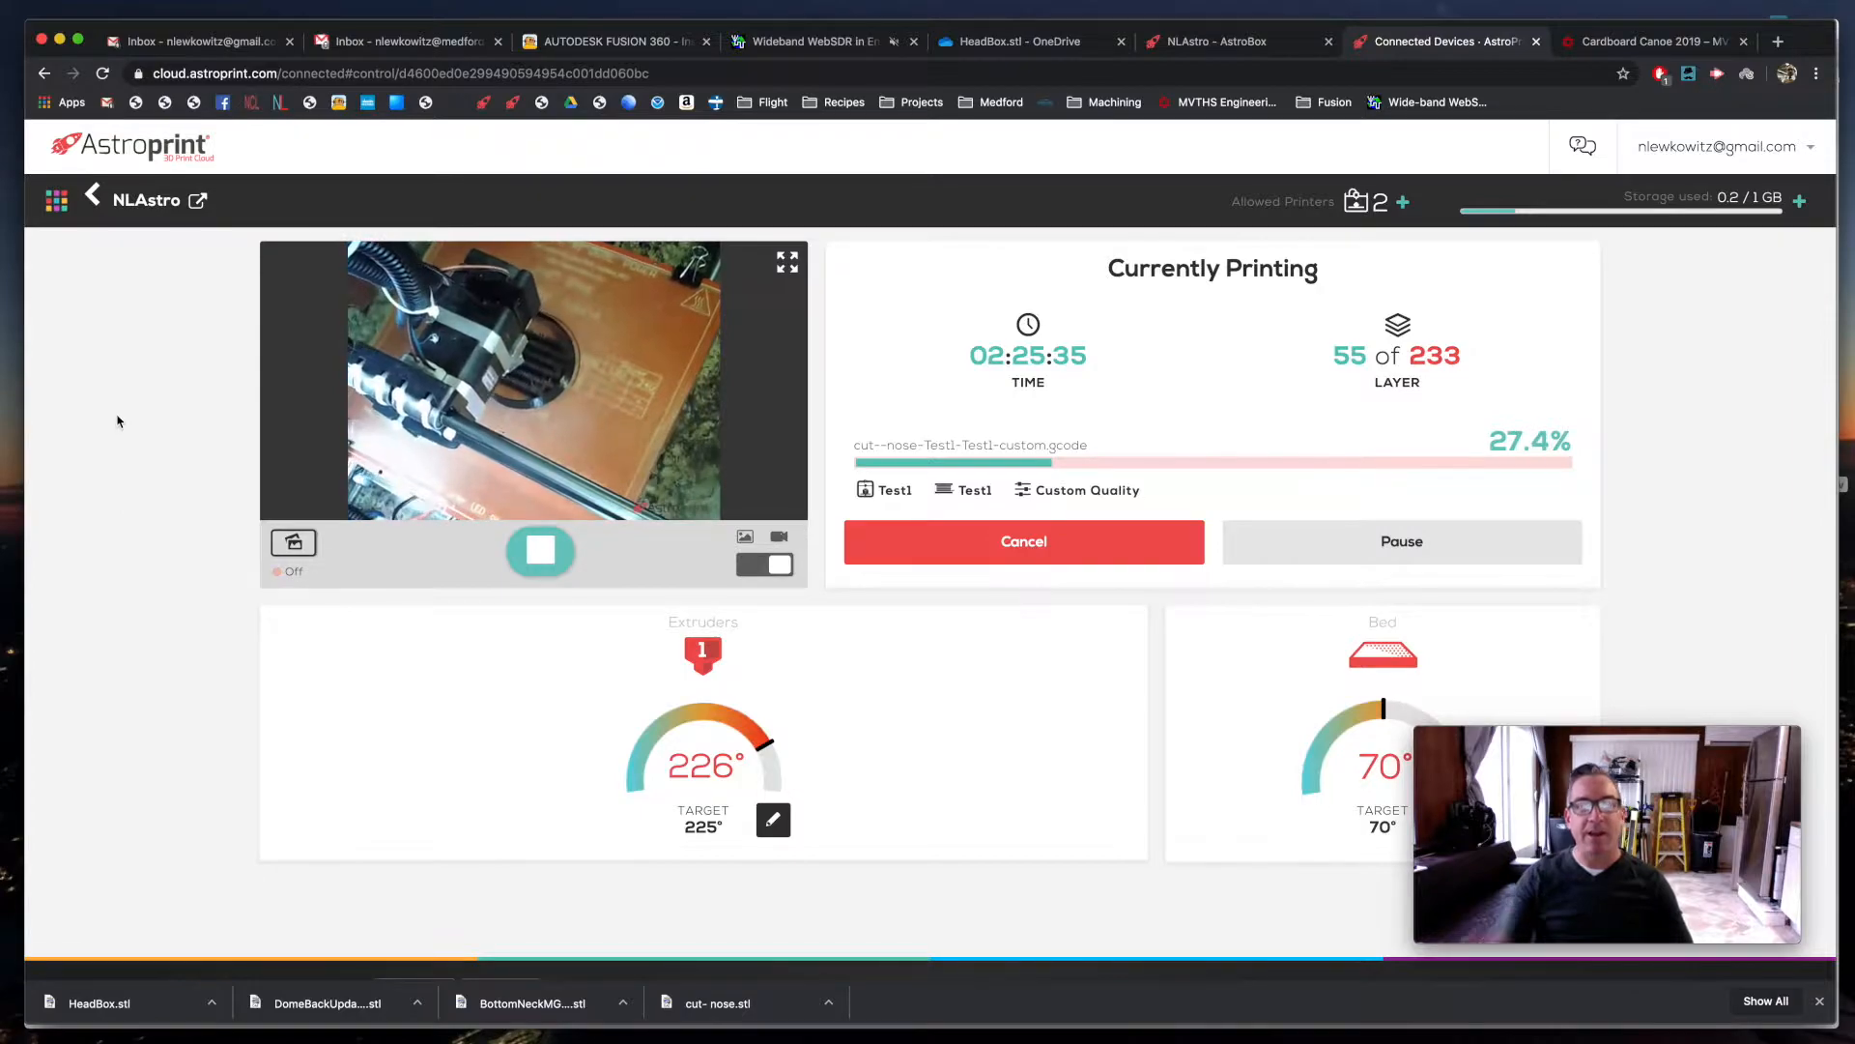
pyautogui.click(55, 200)
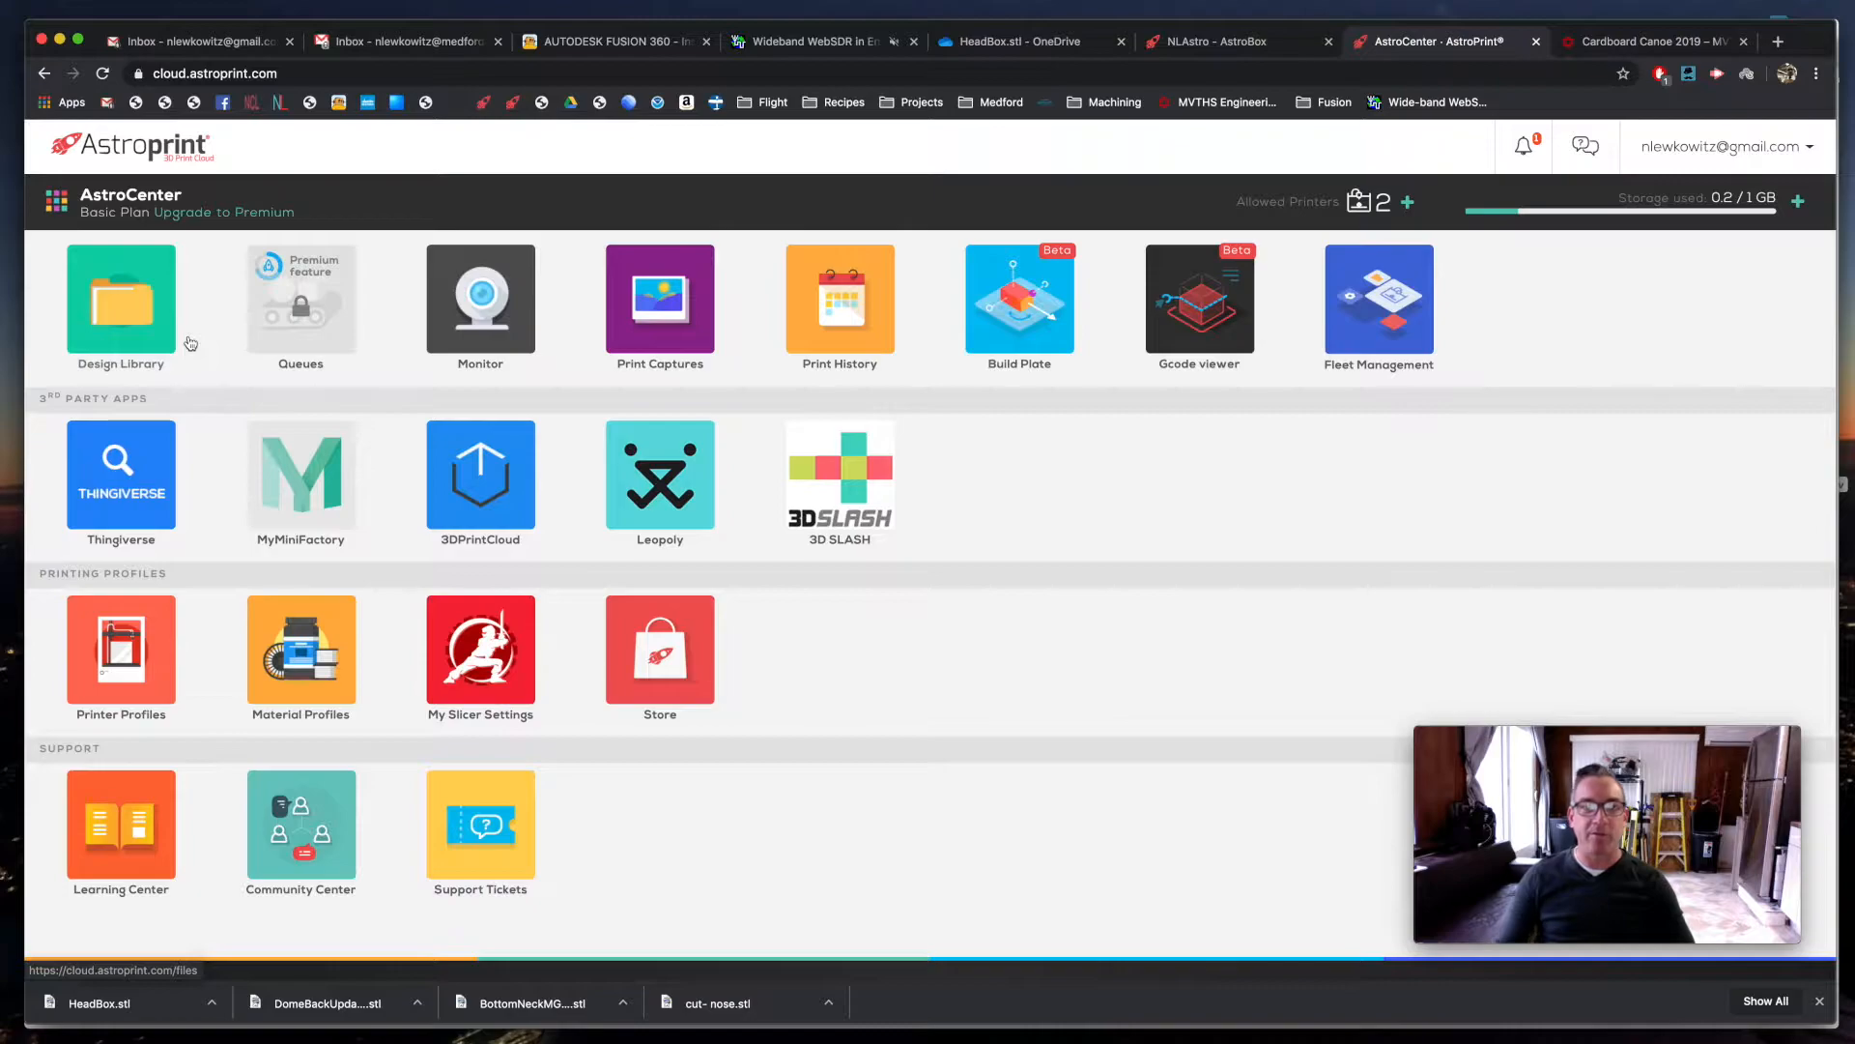
pyautogui.click(493, 327)
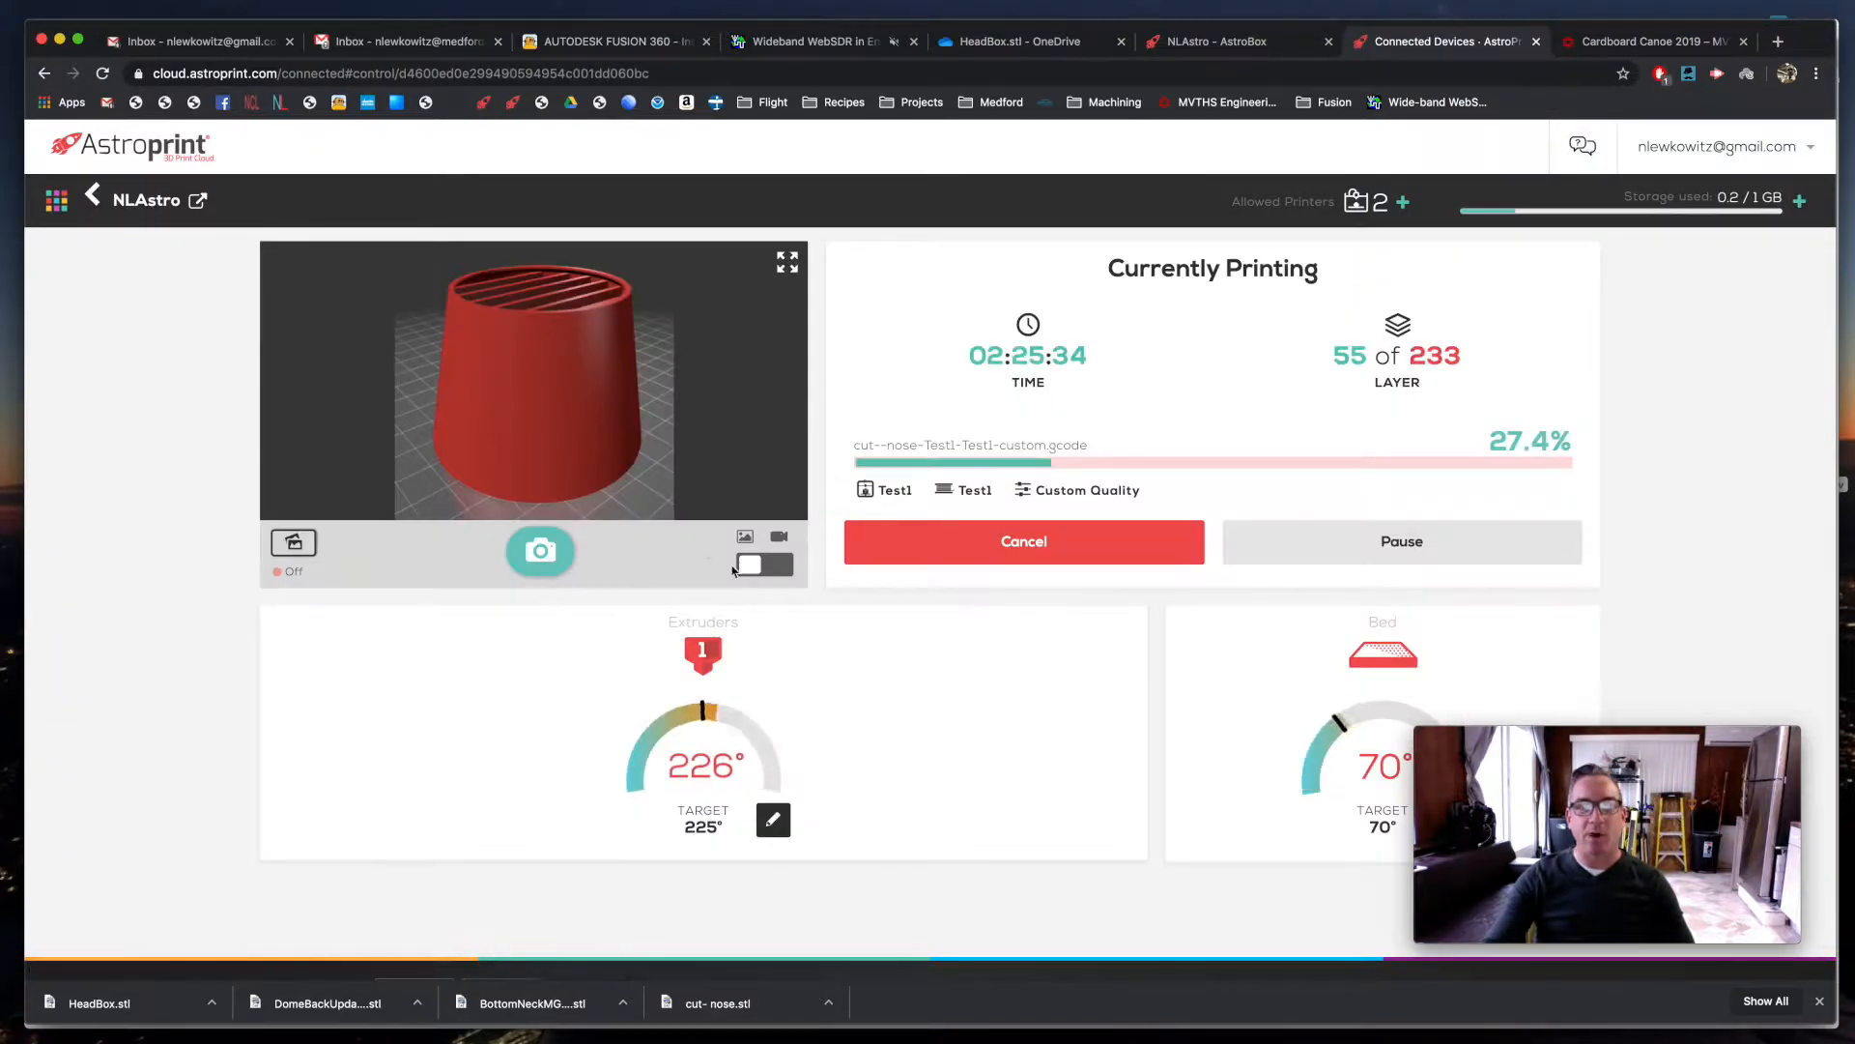
pyautogui.click(764, 564)
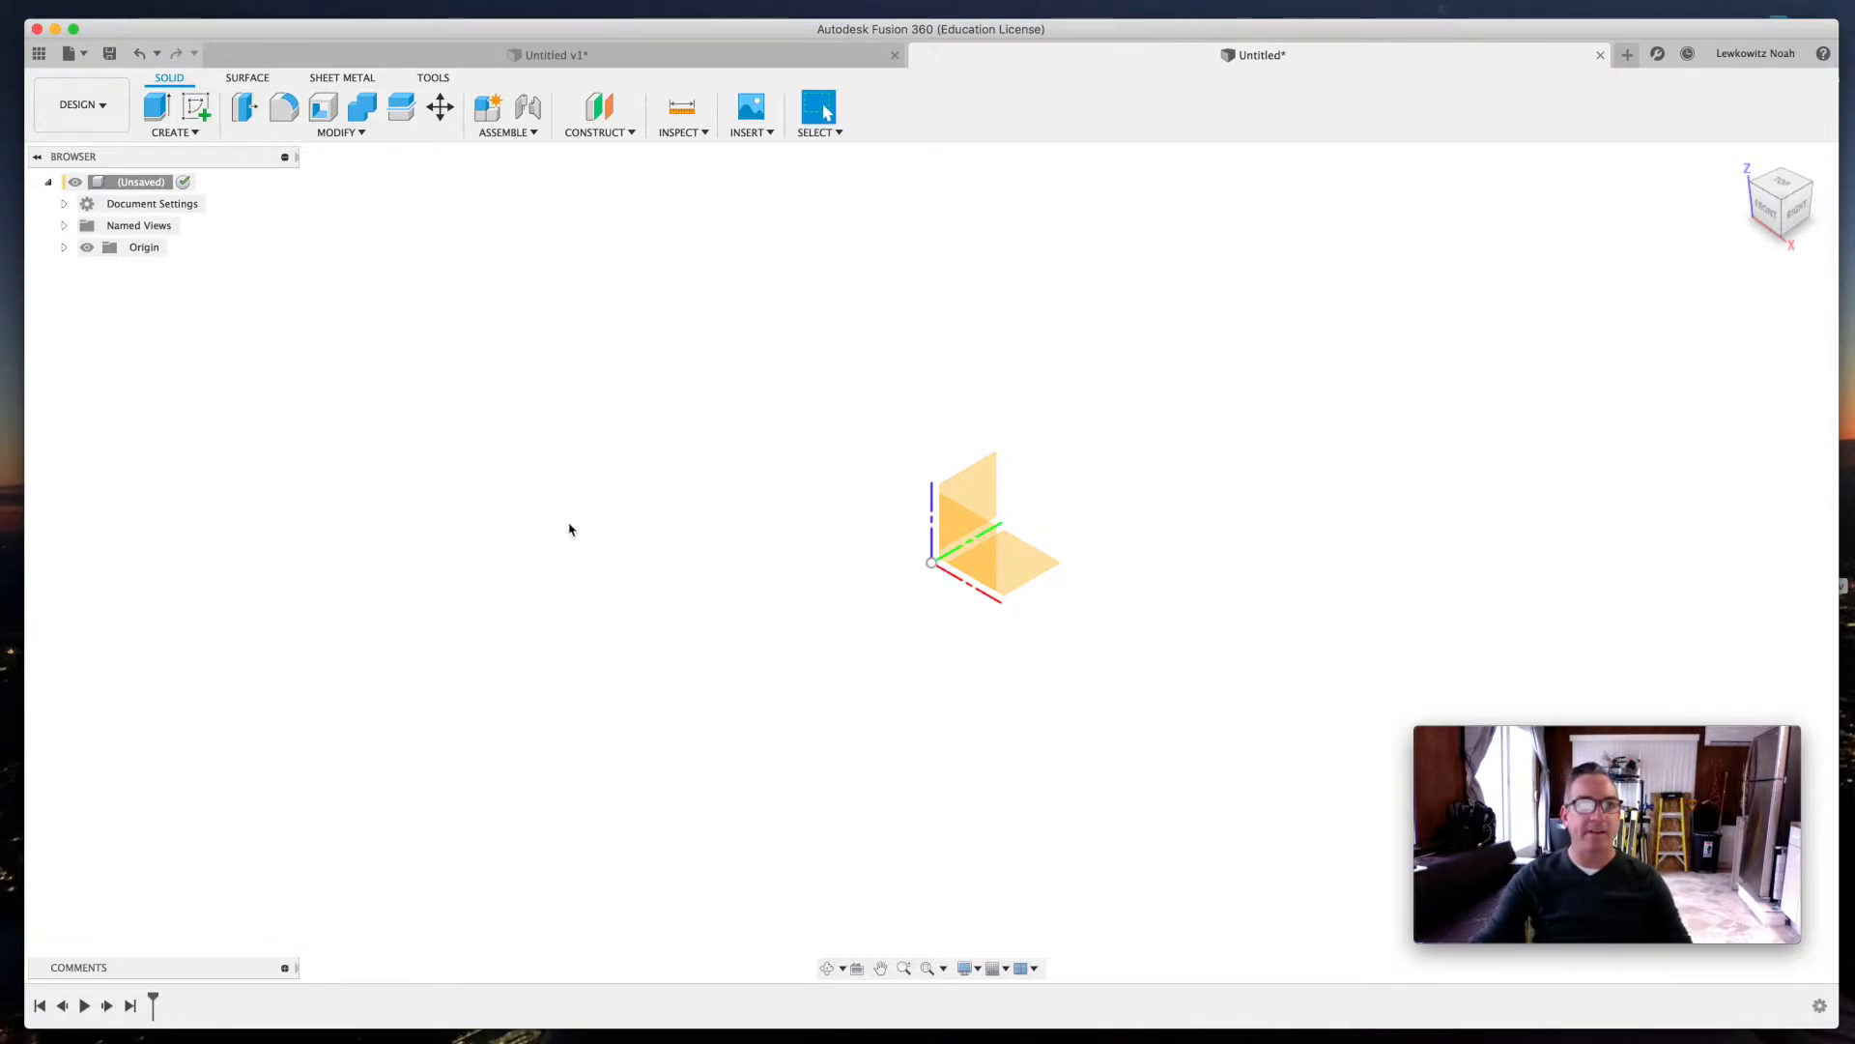
# - Start a sketch on the front (XZ) plane and draw a 9 in horizontal line from the origin toward negative X
pyautogui.click(198, 109)
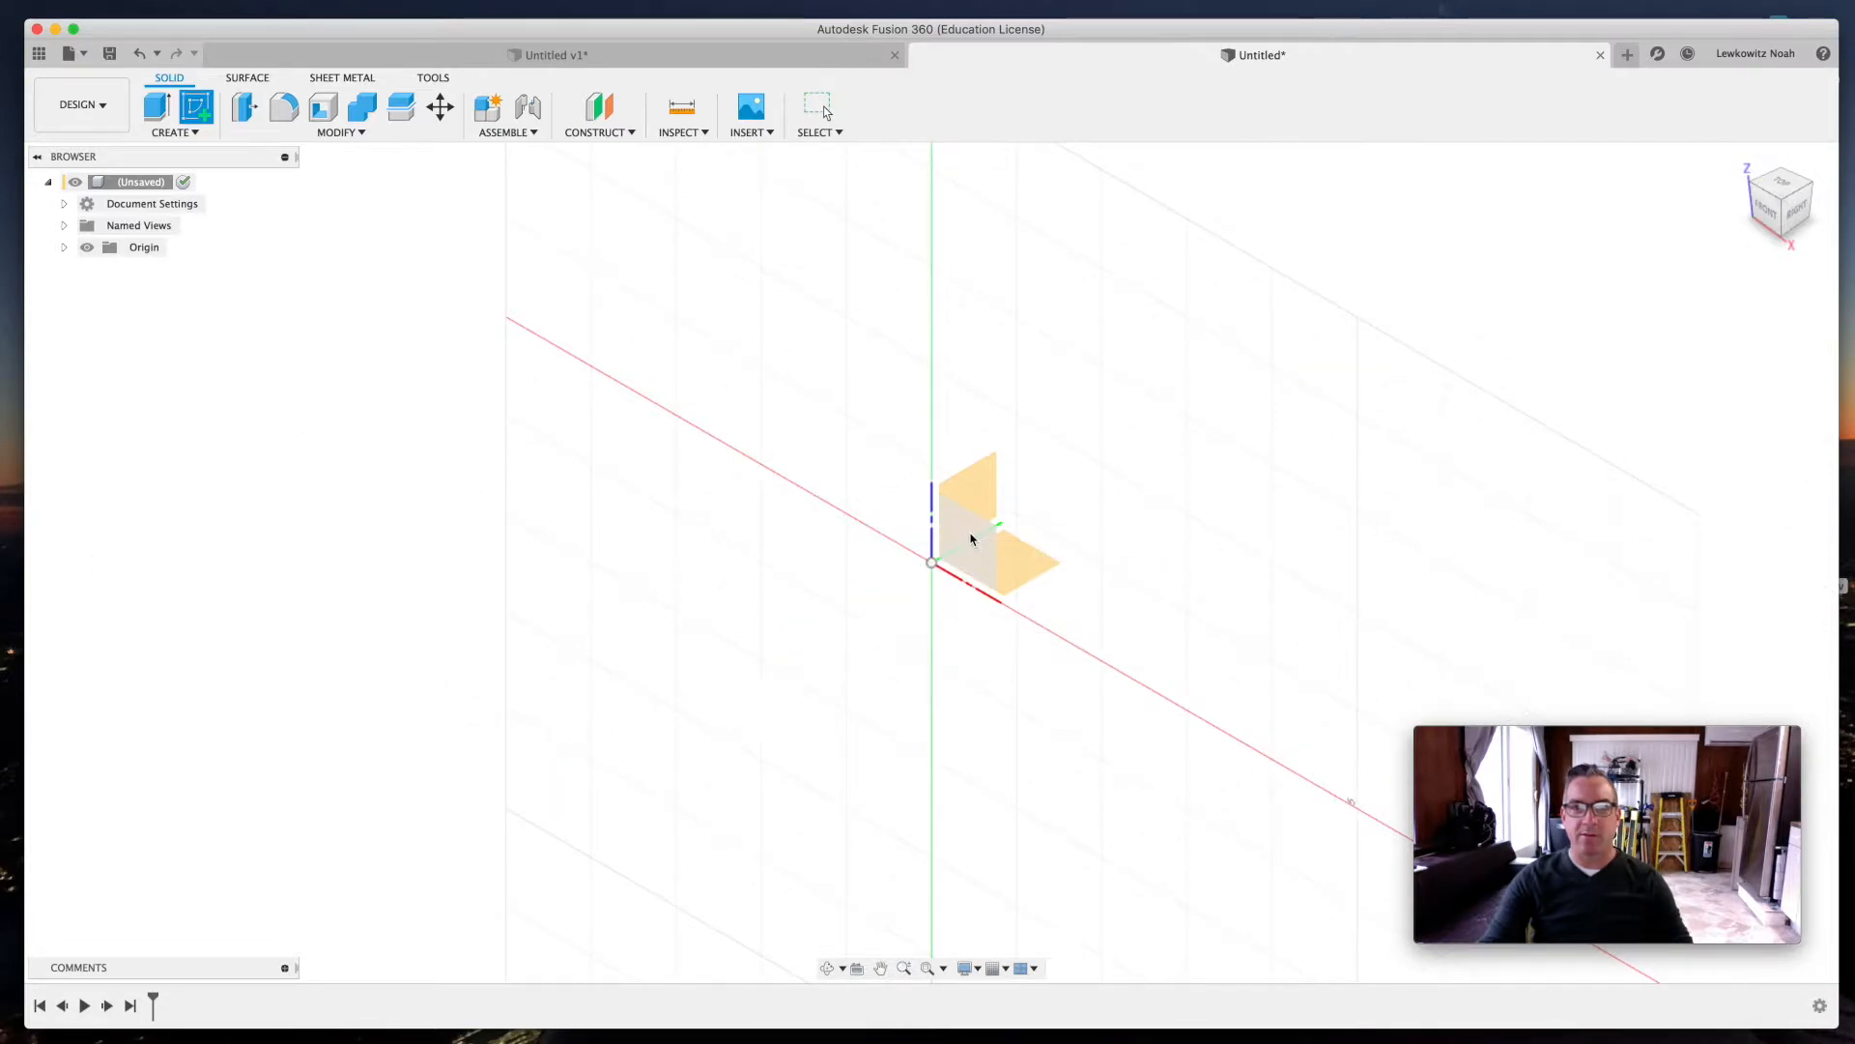
pyautogui.click(976, 538)
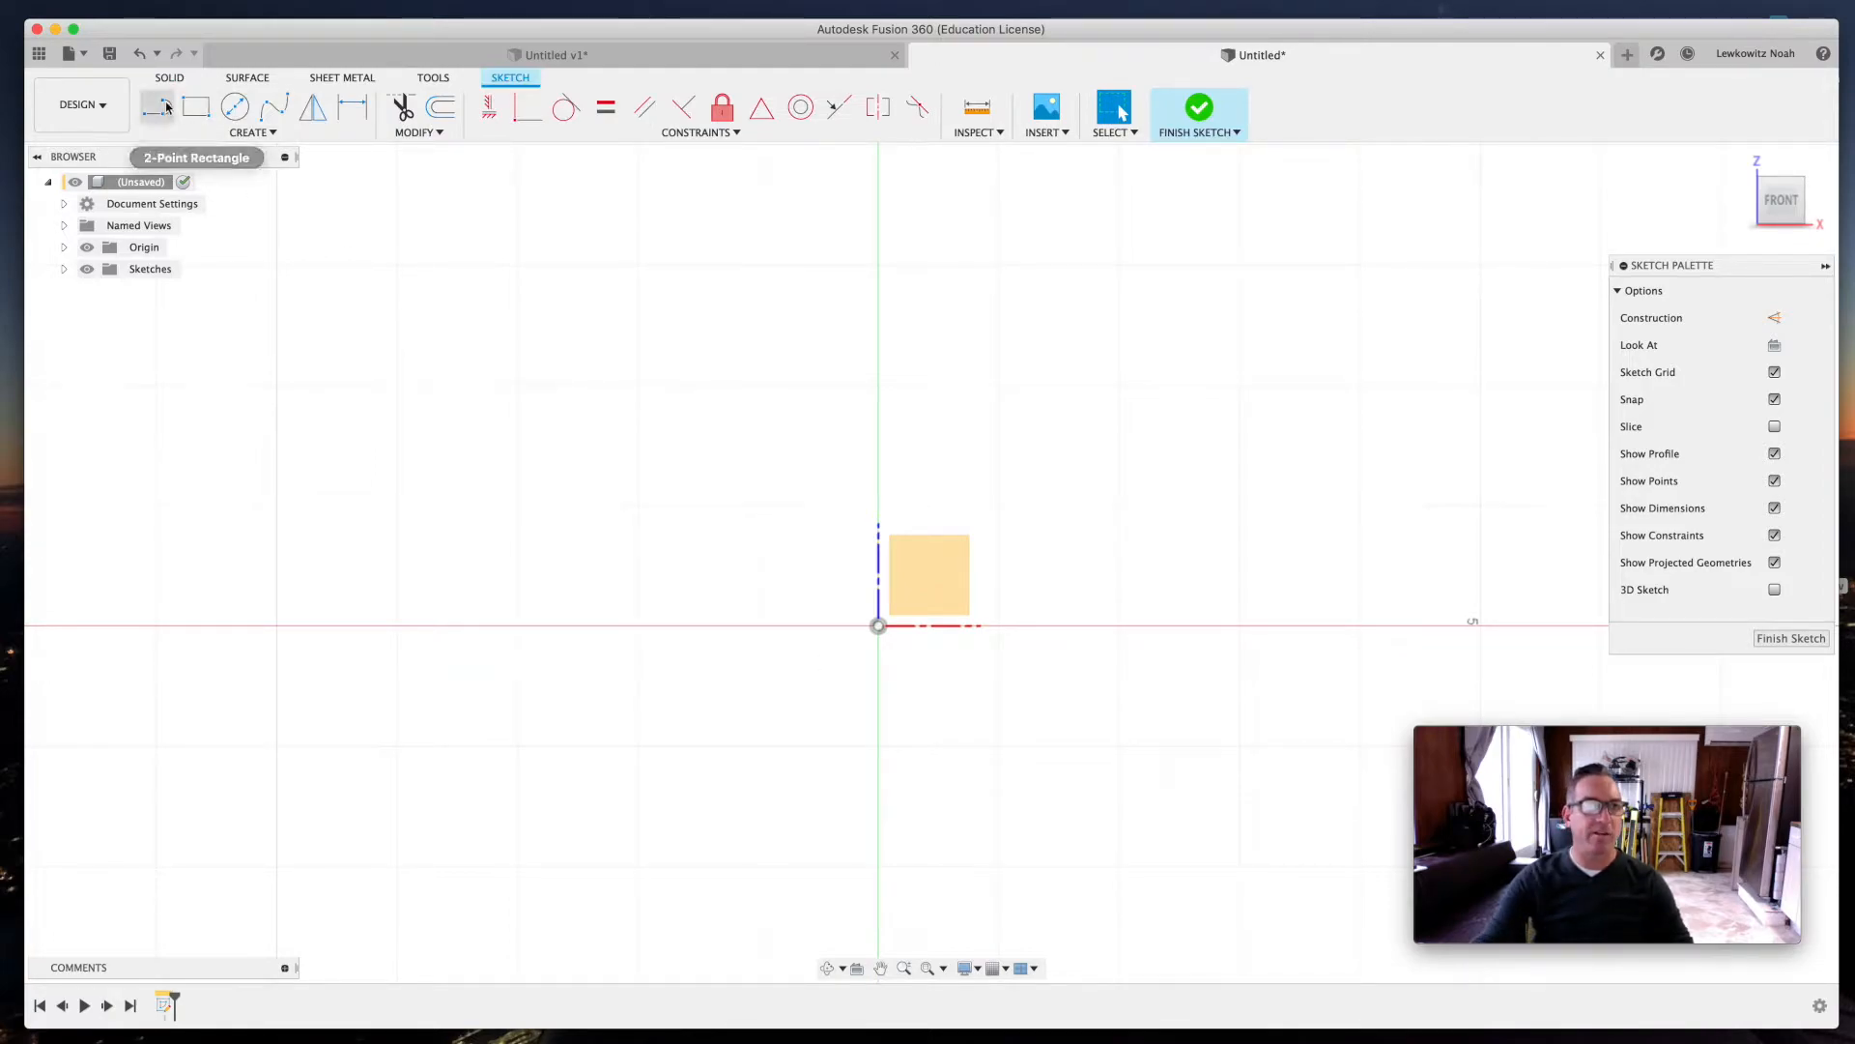
pyautogui.click(163, 107)
pyautogui.click(878, 626)
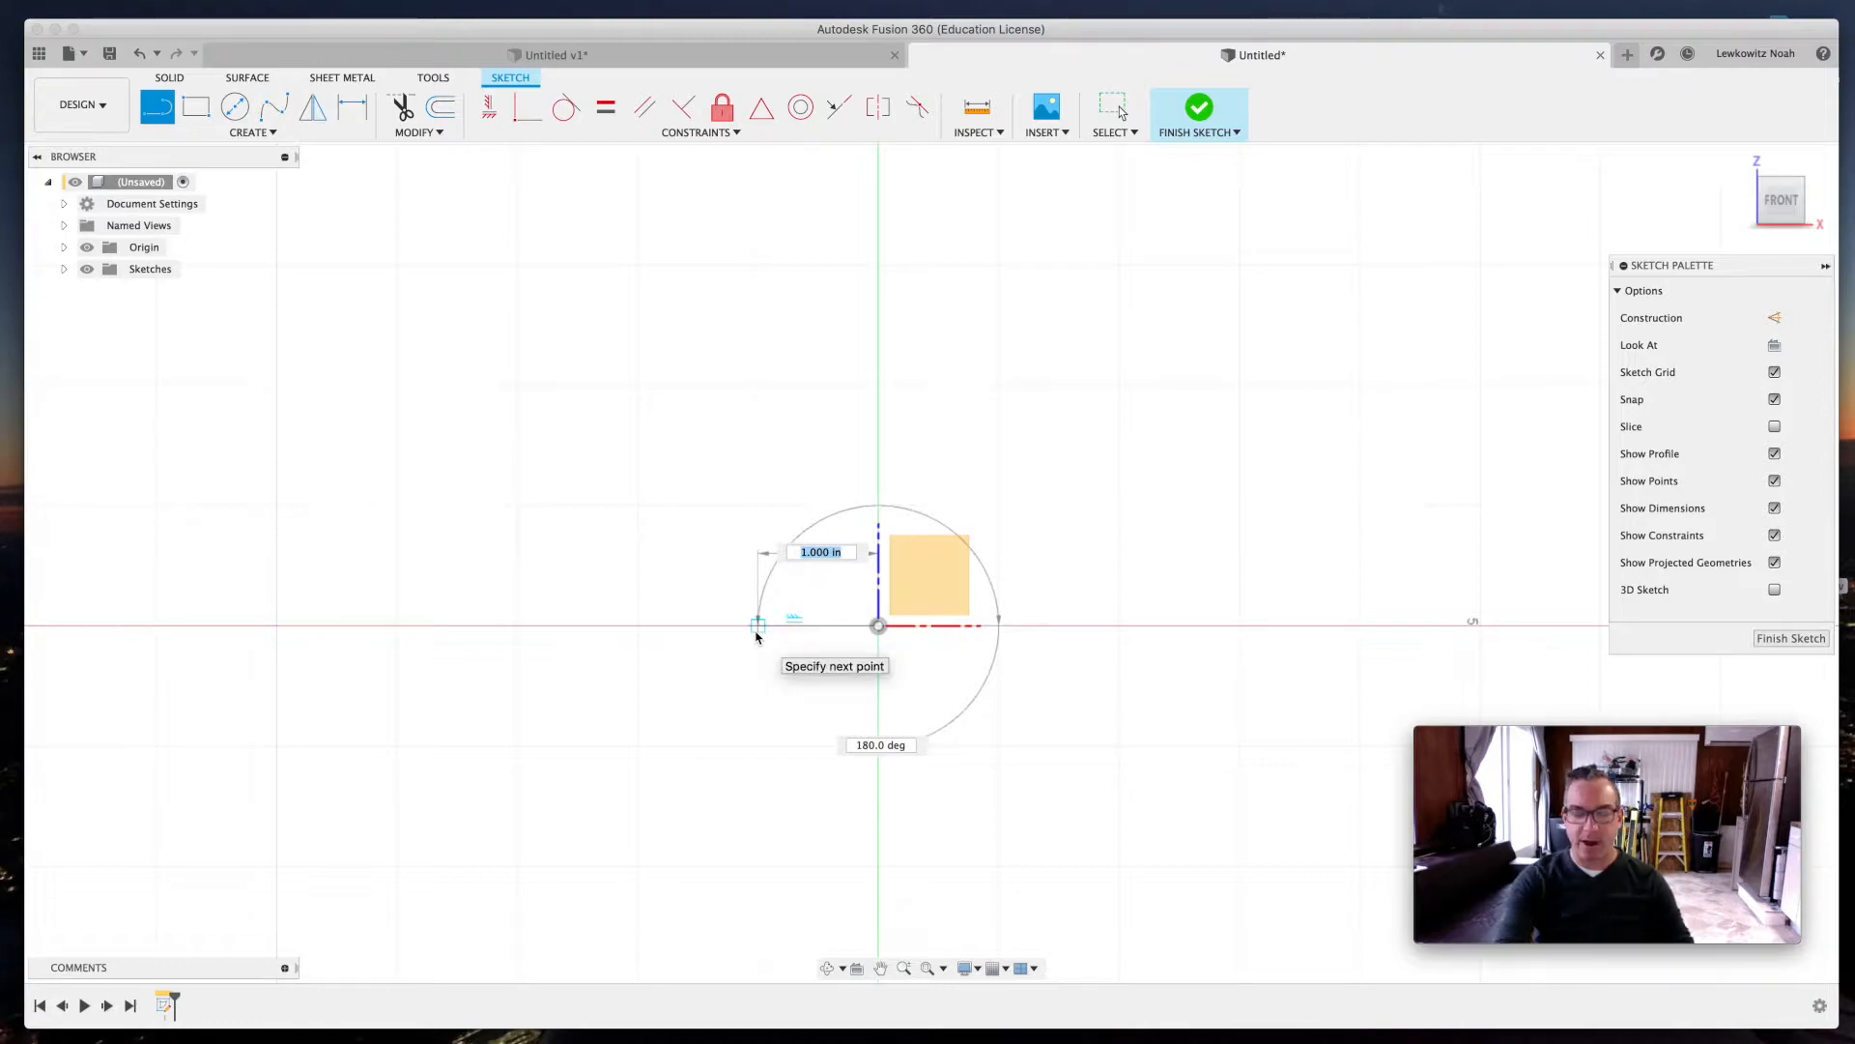
pyautogui.write('9')
pyautogui.press('Return')
pyautogui.press('Escape')
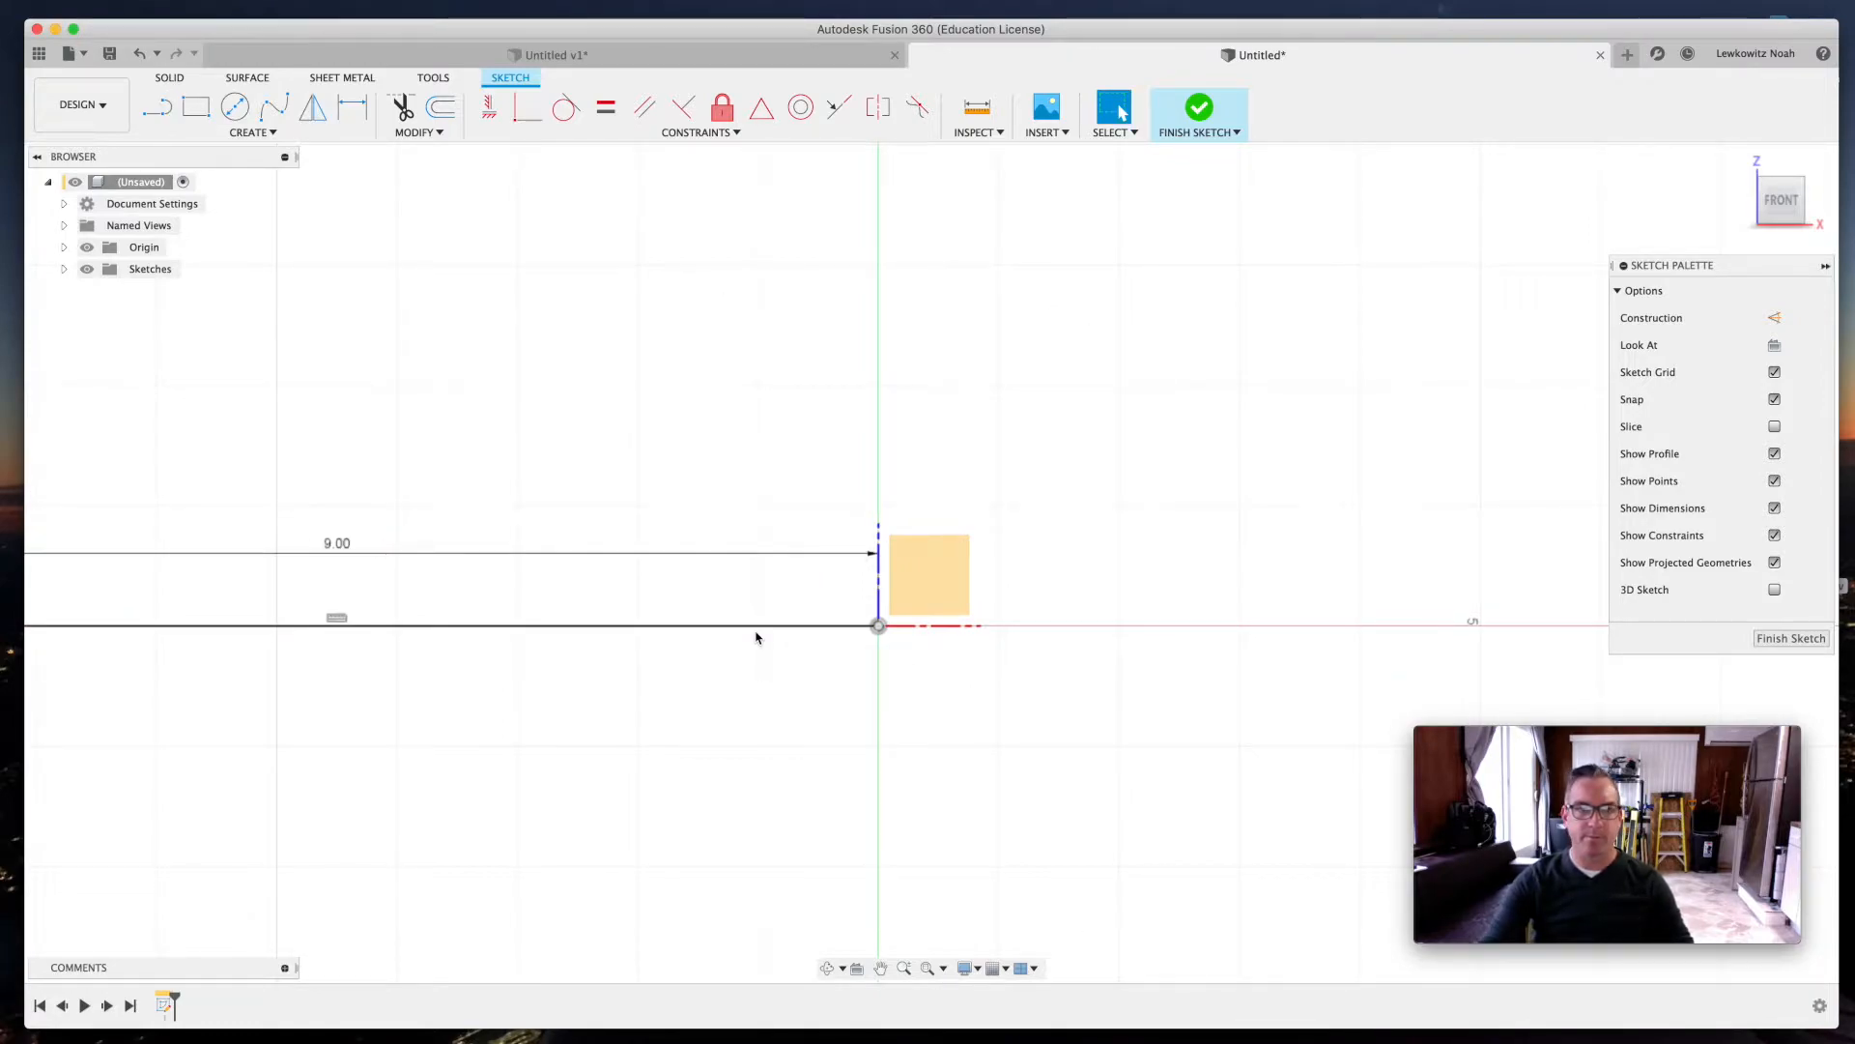
# - Draw a 12 in vertical line upward from the far end of the 9 in horizontal line
pyautogui.scroll(-5, 1035, 662)
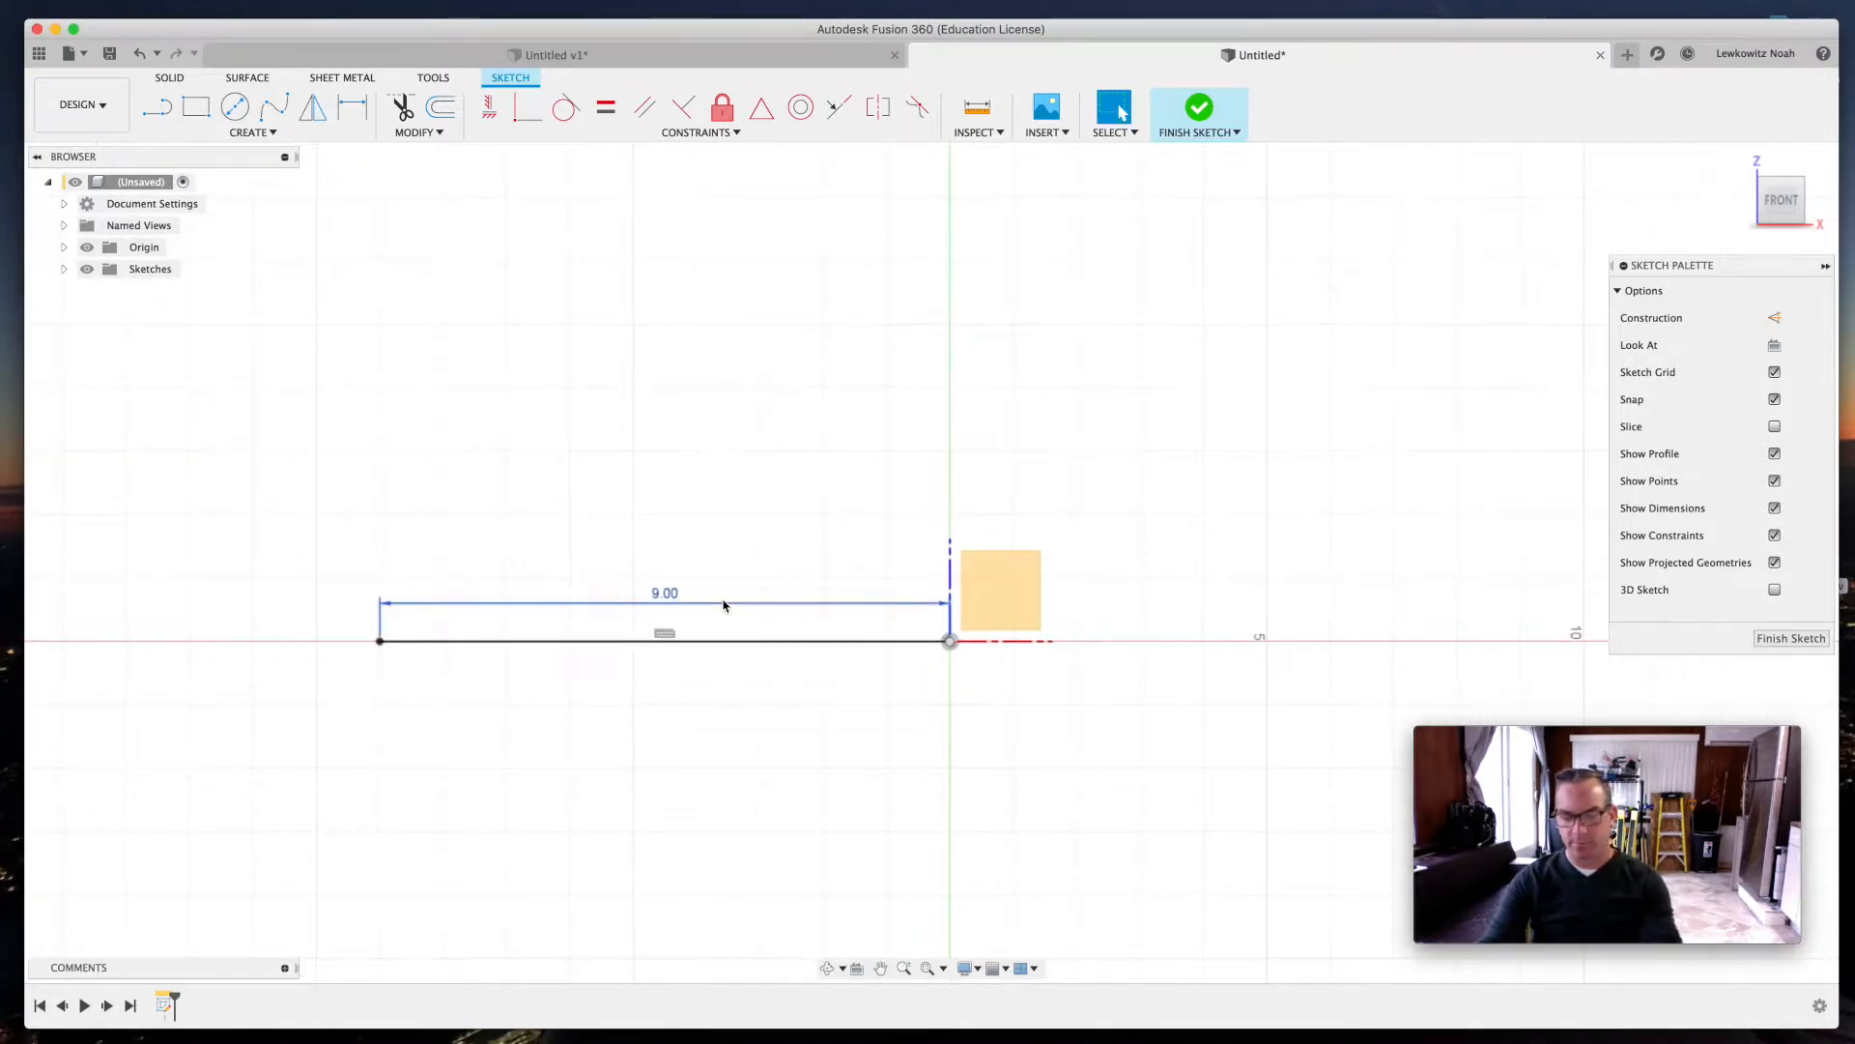
pyautogui.press('l')
pyautogui.scroll(-3, 694, 719)
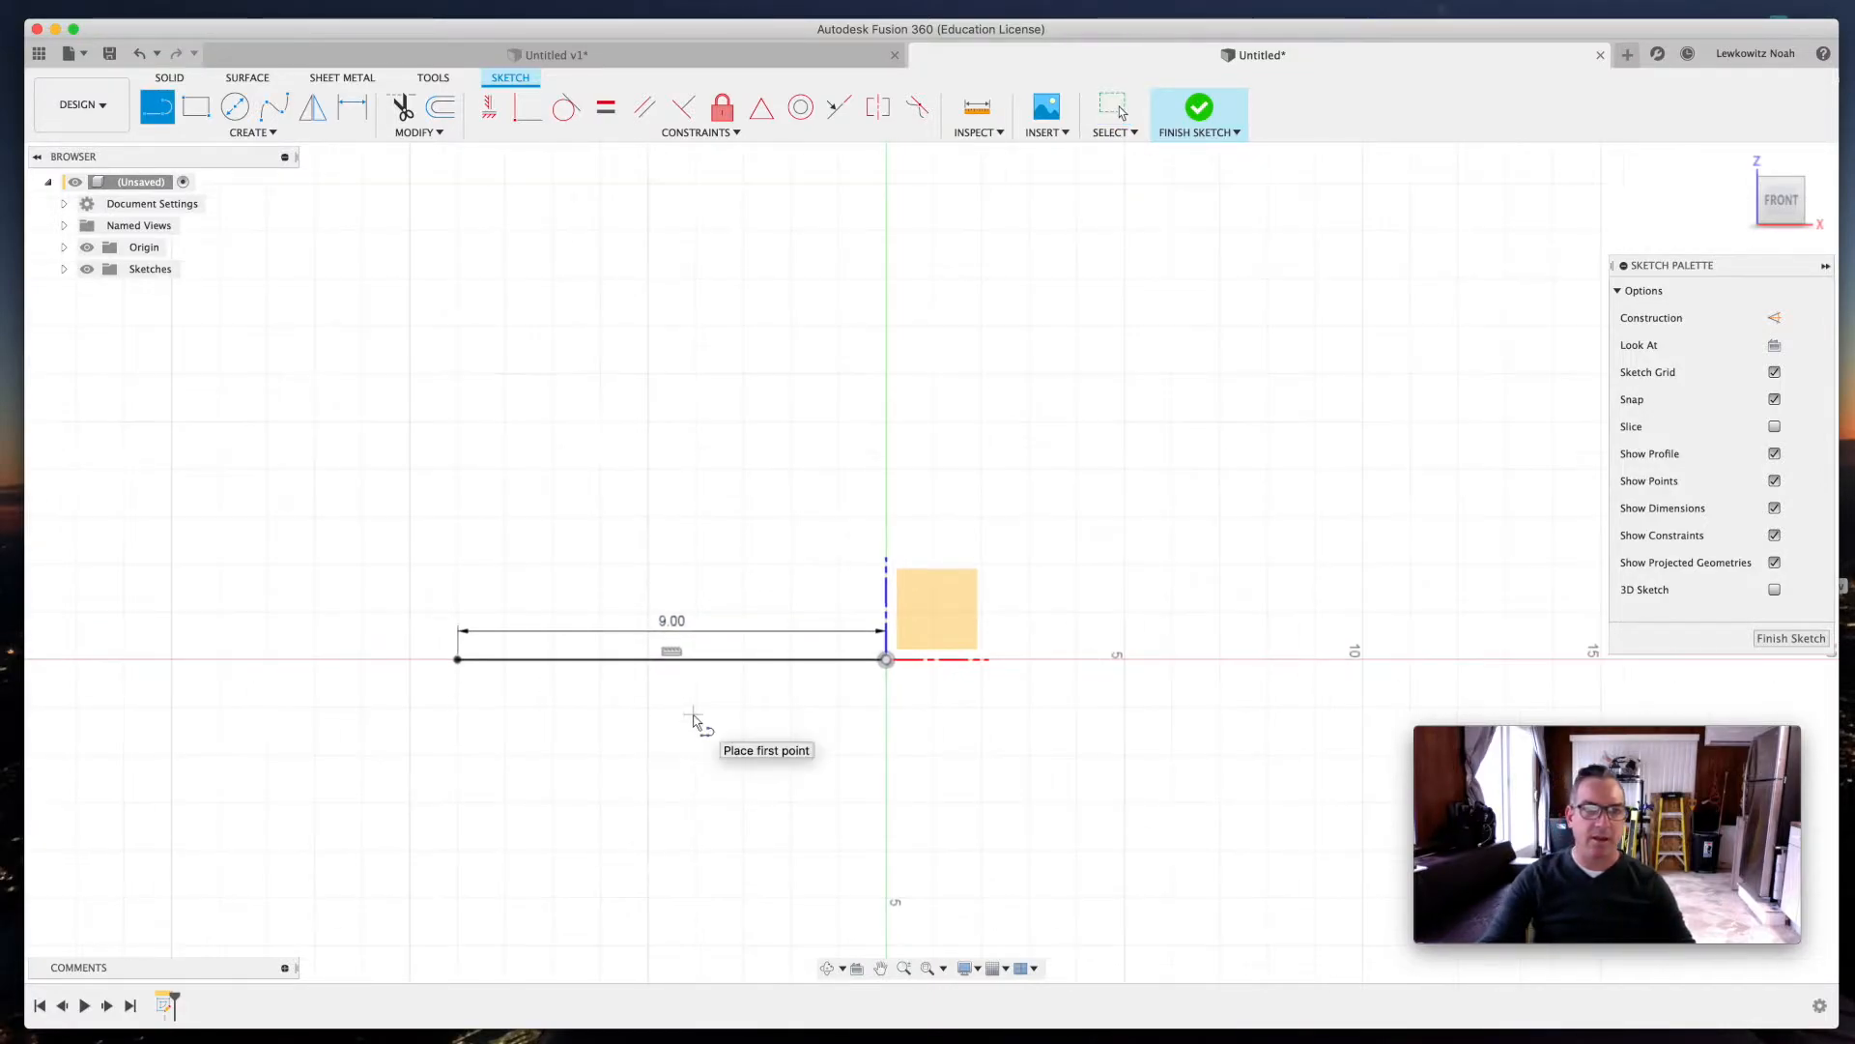
pyautogui.scroll(-2, 693, 719)
pyautogui.click(458, 659)
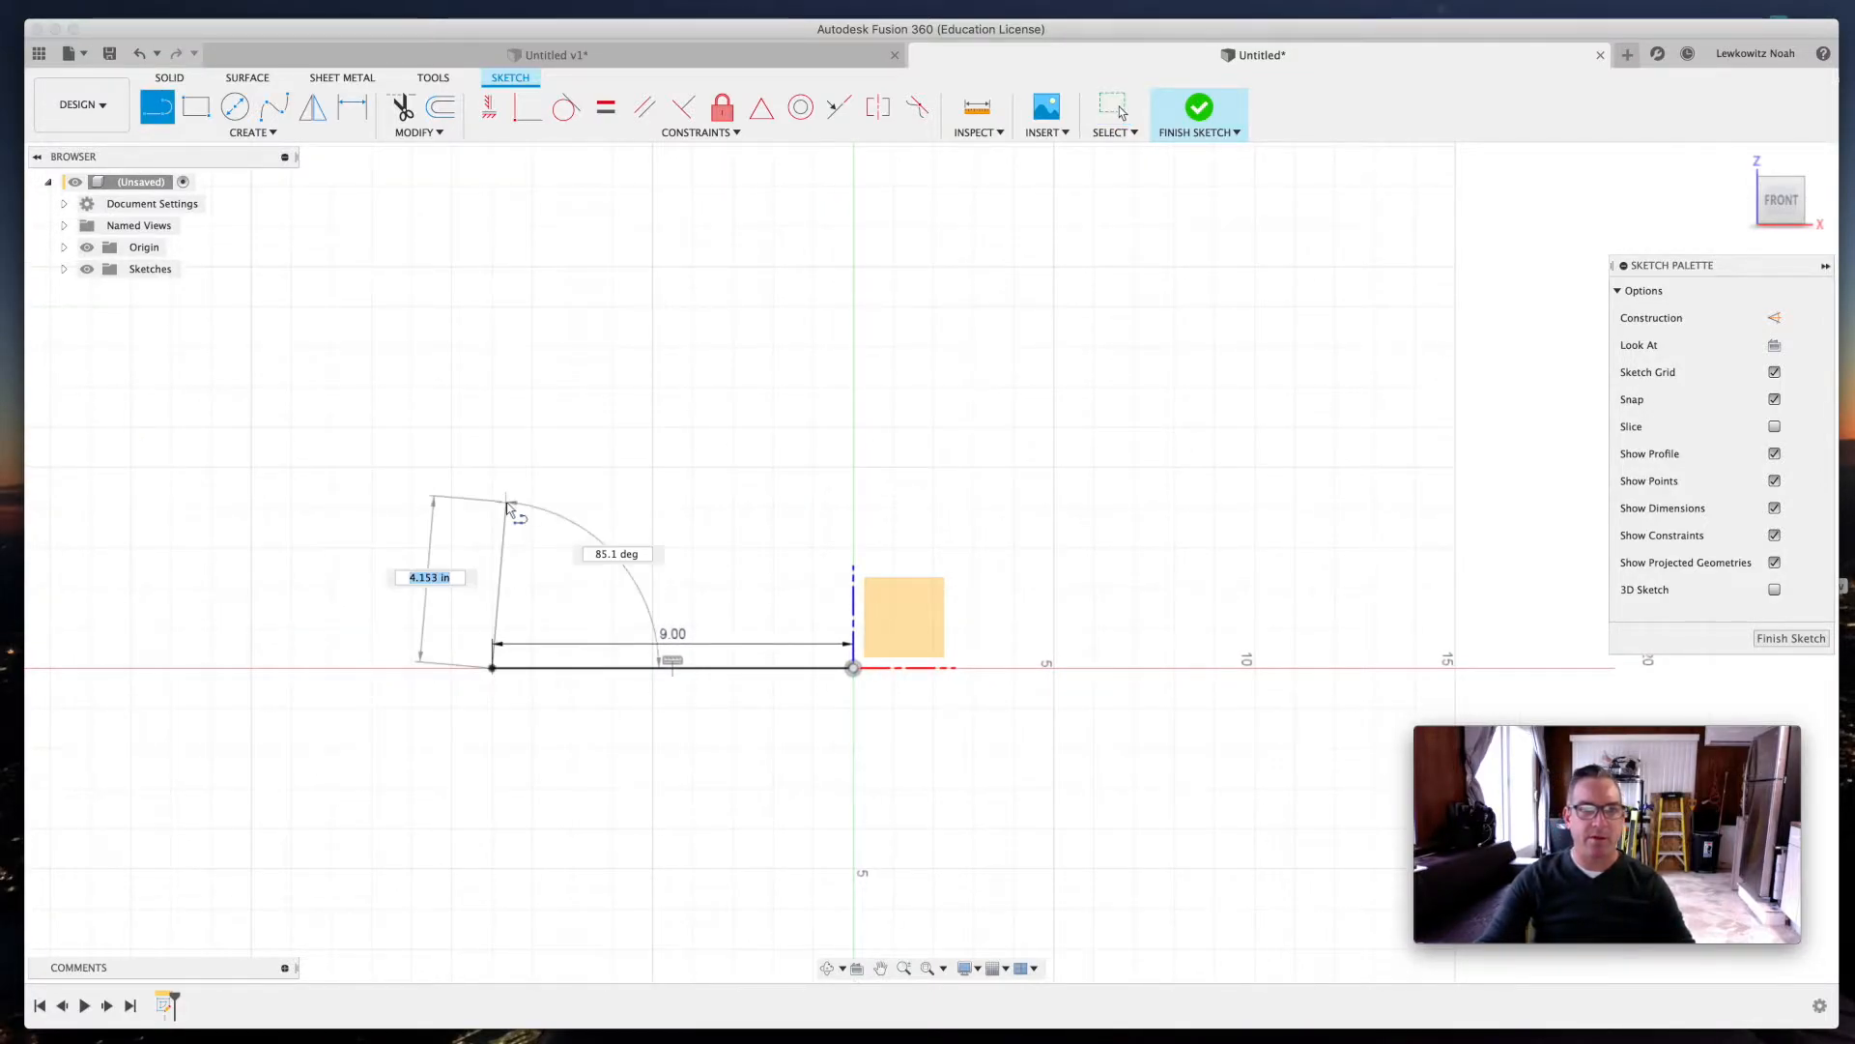
pyautogui.write('12')
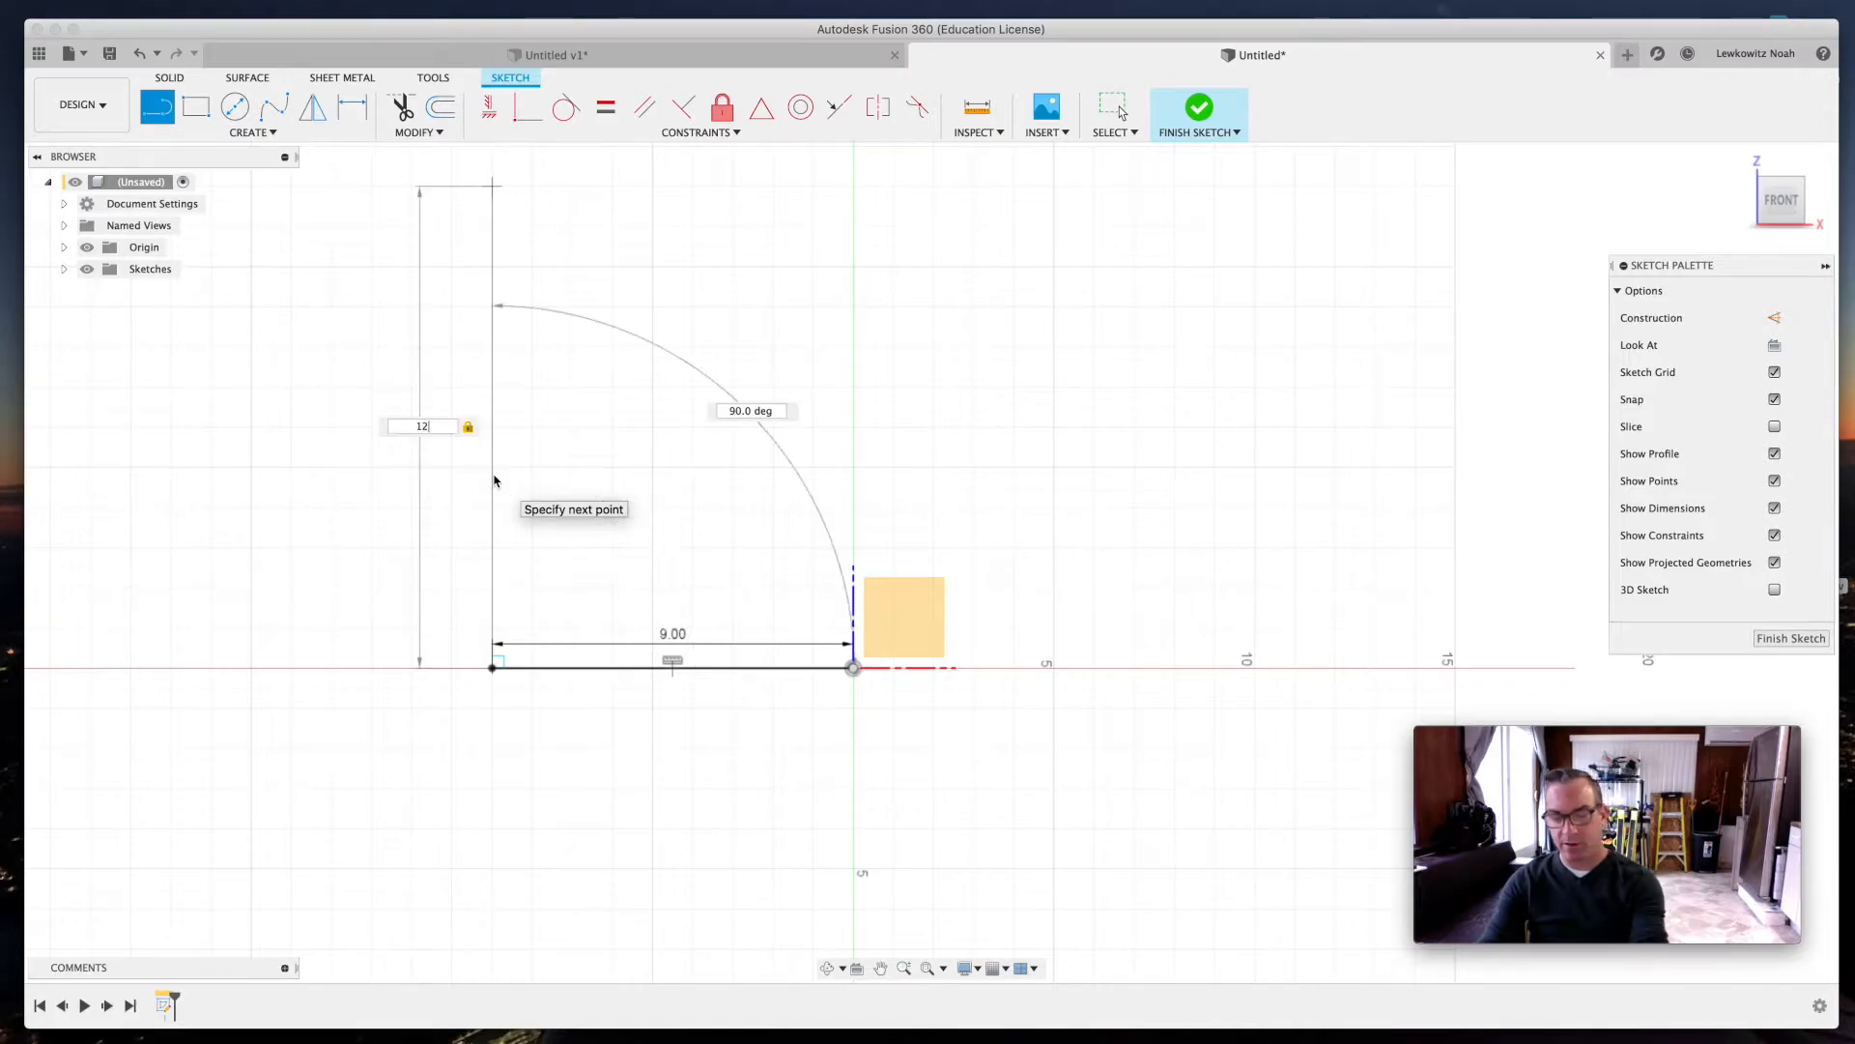
# - Convert the 9 in horizontal and 12 in vertical lines to construction geometry
pyautogui.keyDown('shift'); pyautogui.click(515, 503); pyautogui.keyUp('shift')
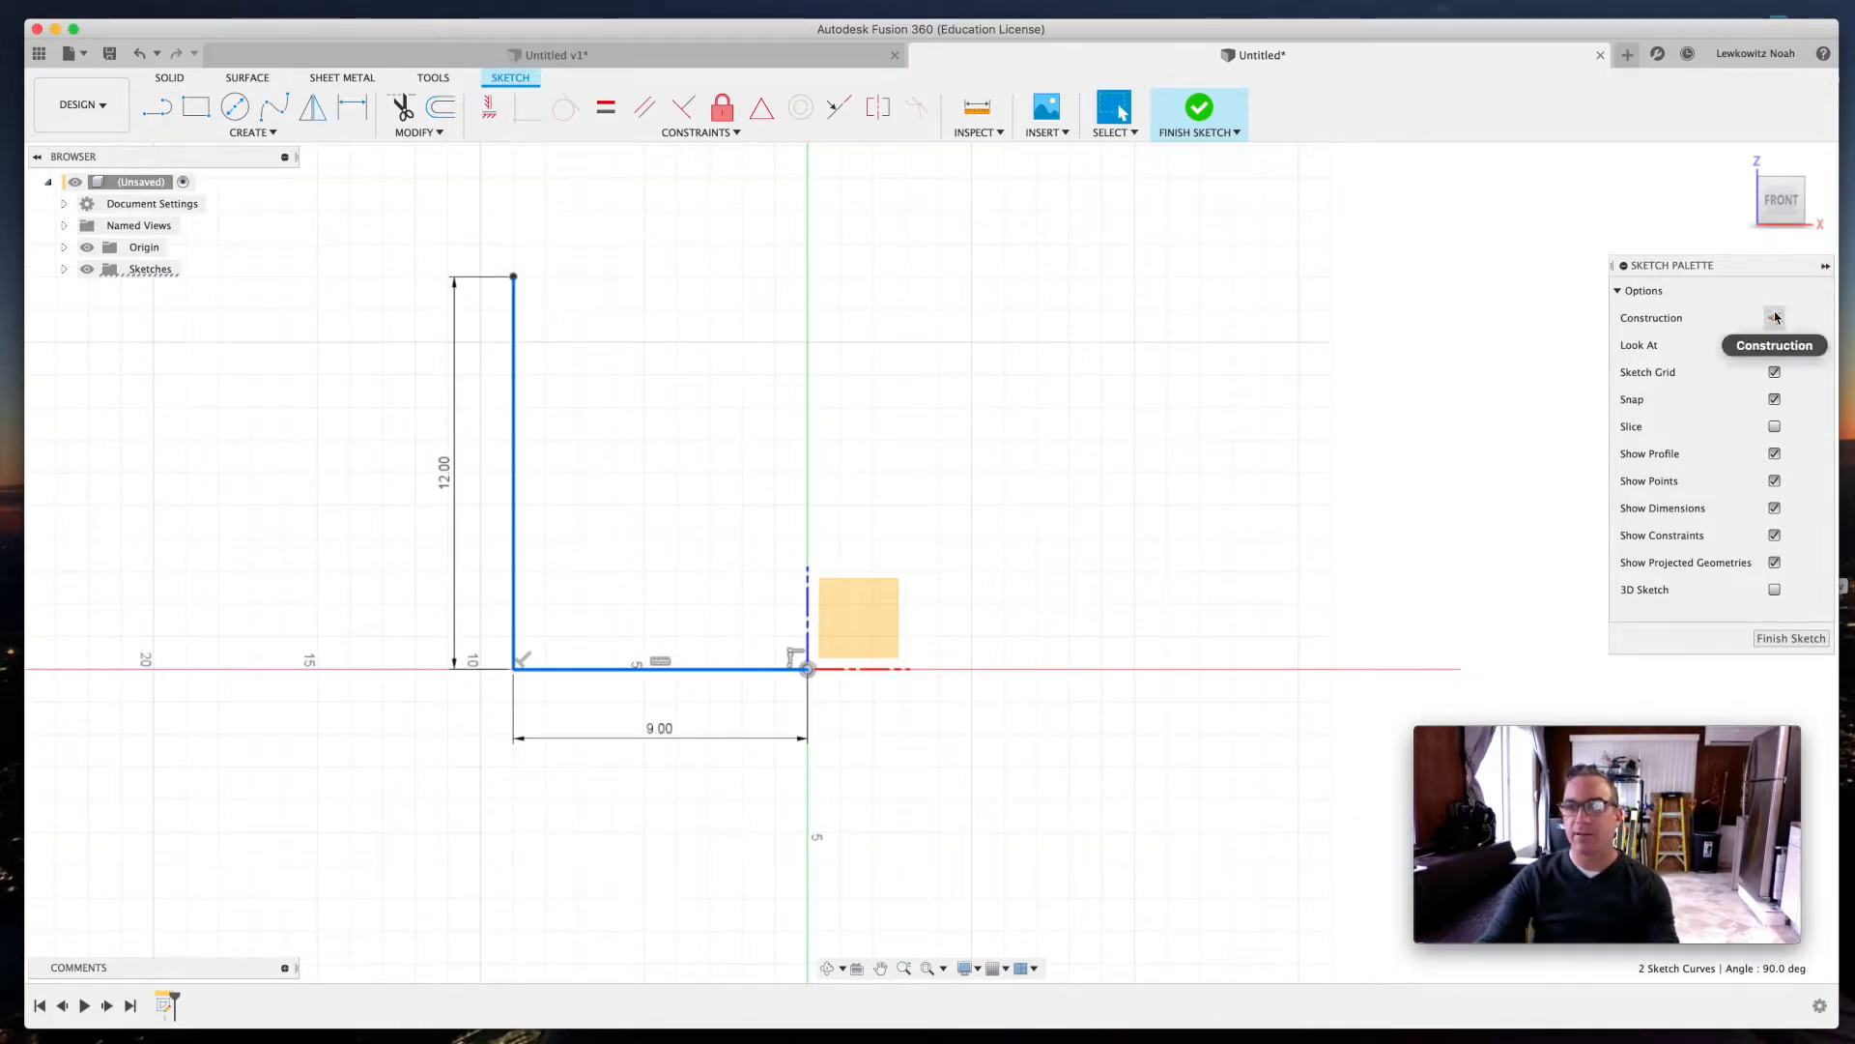
pyautogui.click(1774, 318)
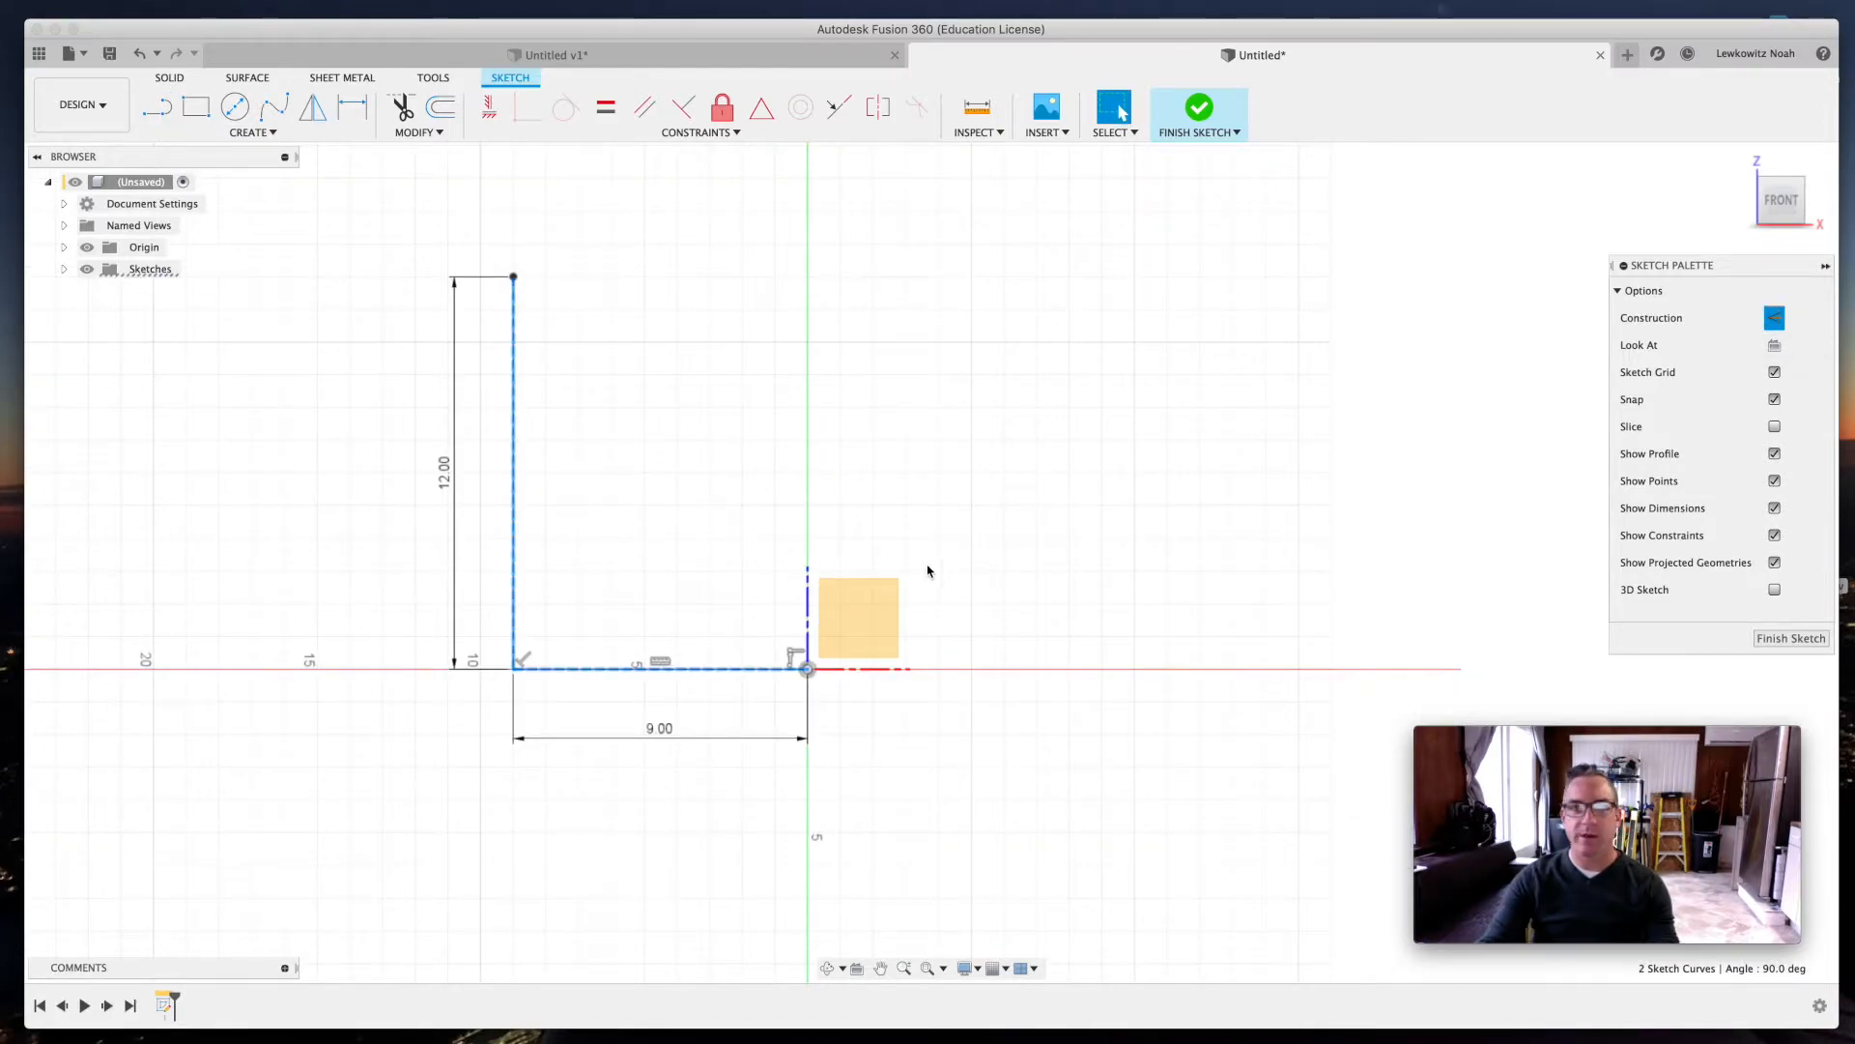
pyautogui.click(1121, 585)
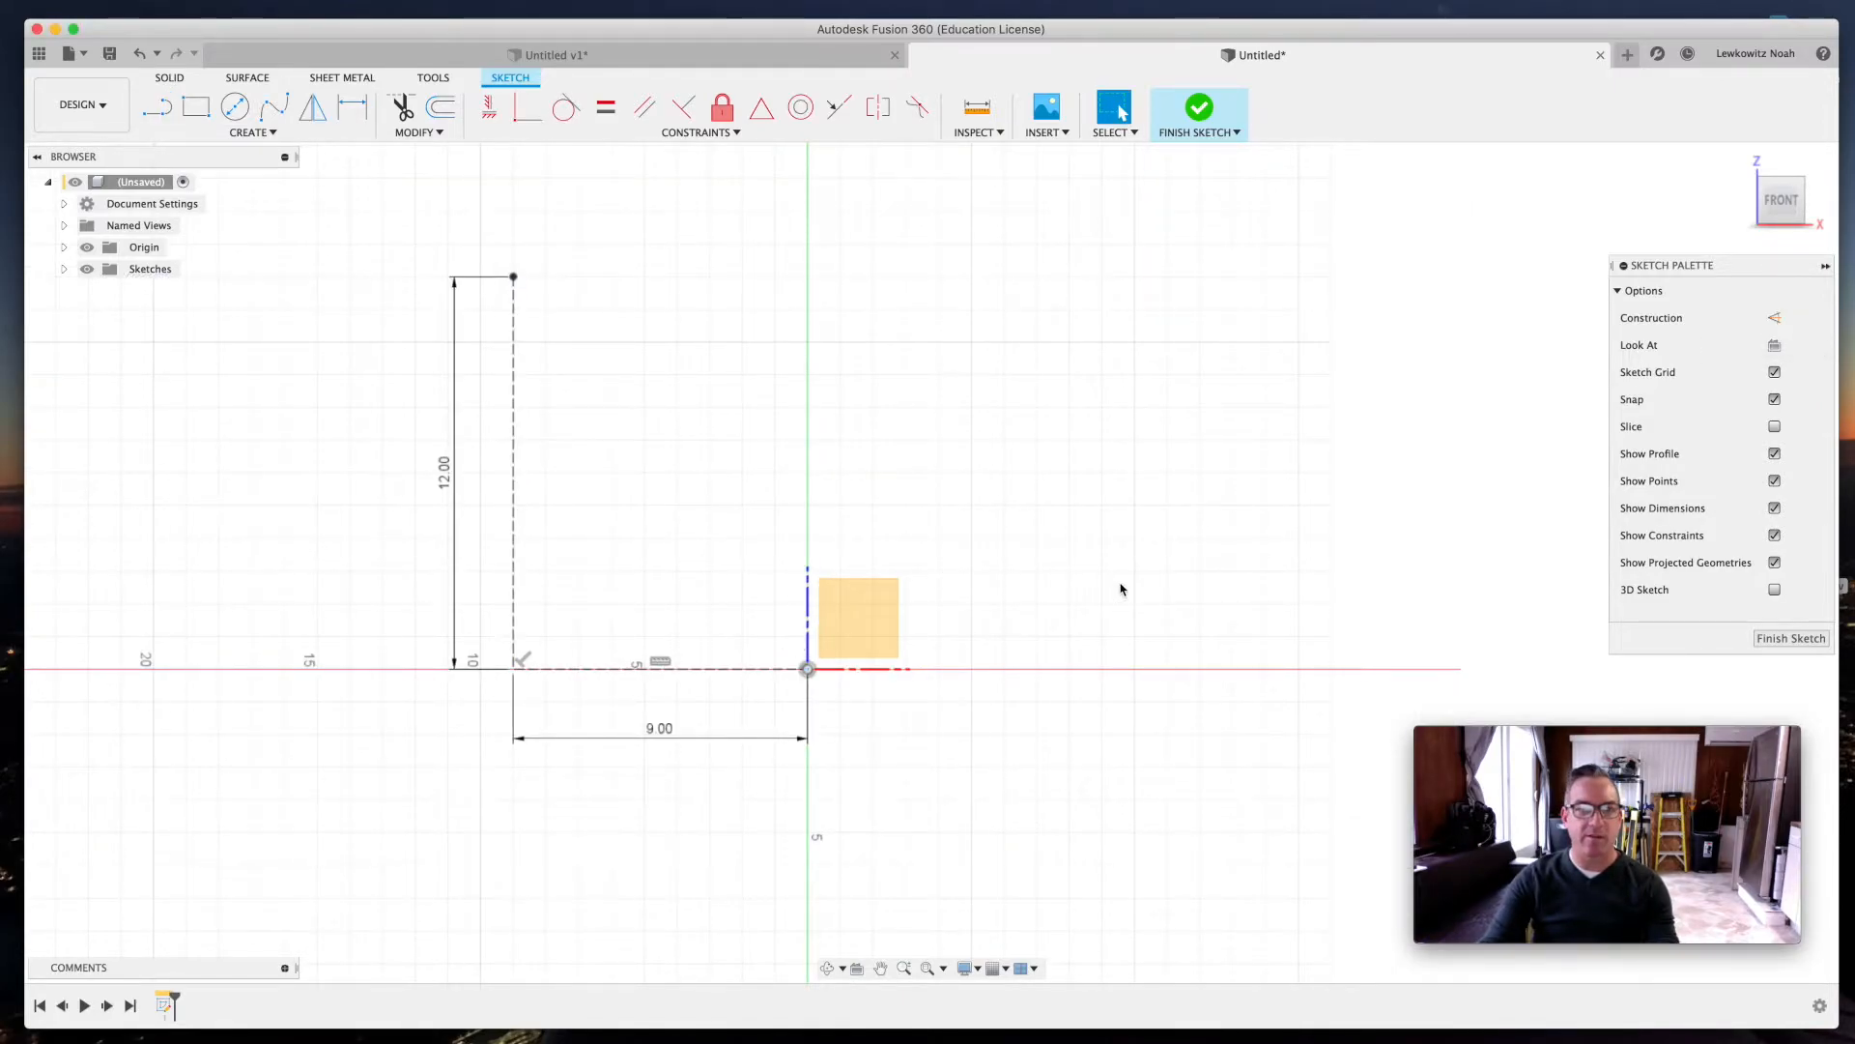
# - Sketch a fit point spline from the origin through one point inside the corner to the vertical line's upper end
pyautogui.click(270, 109)
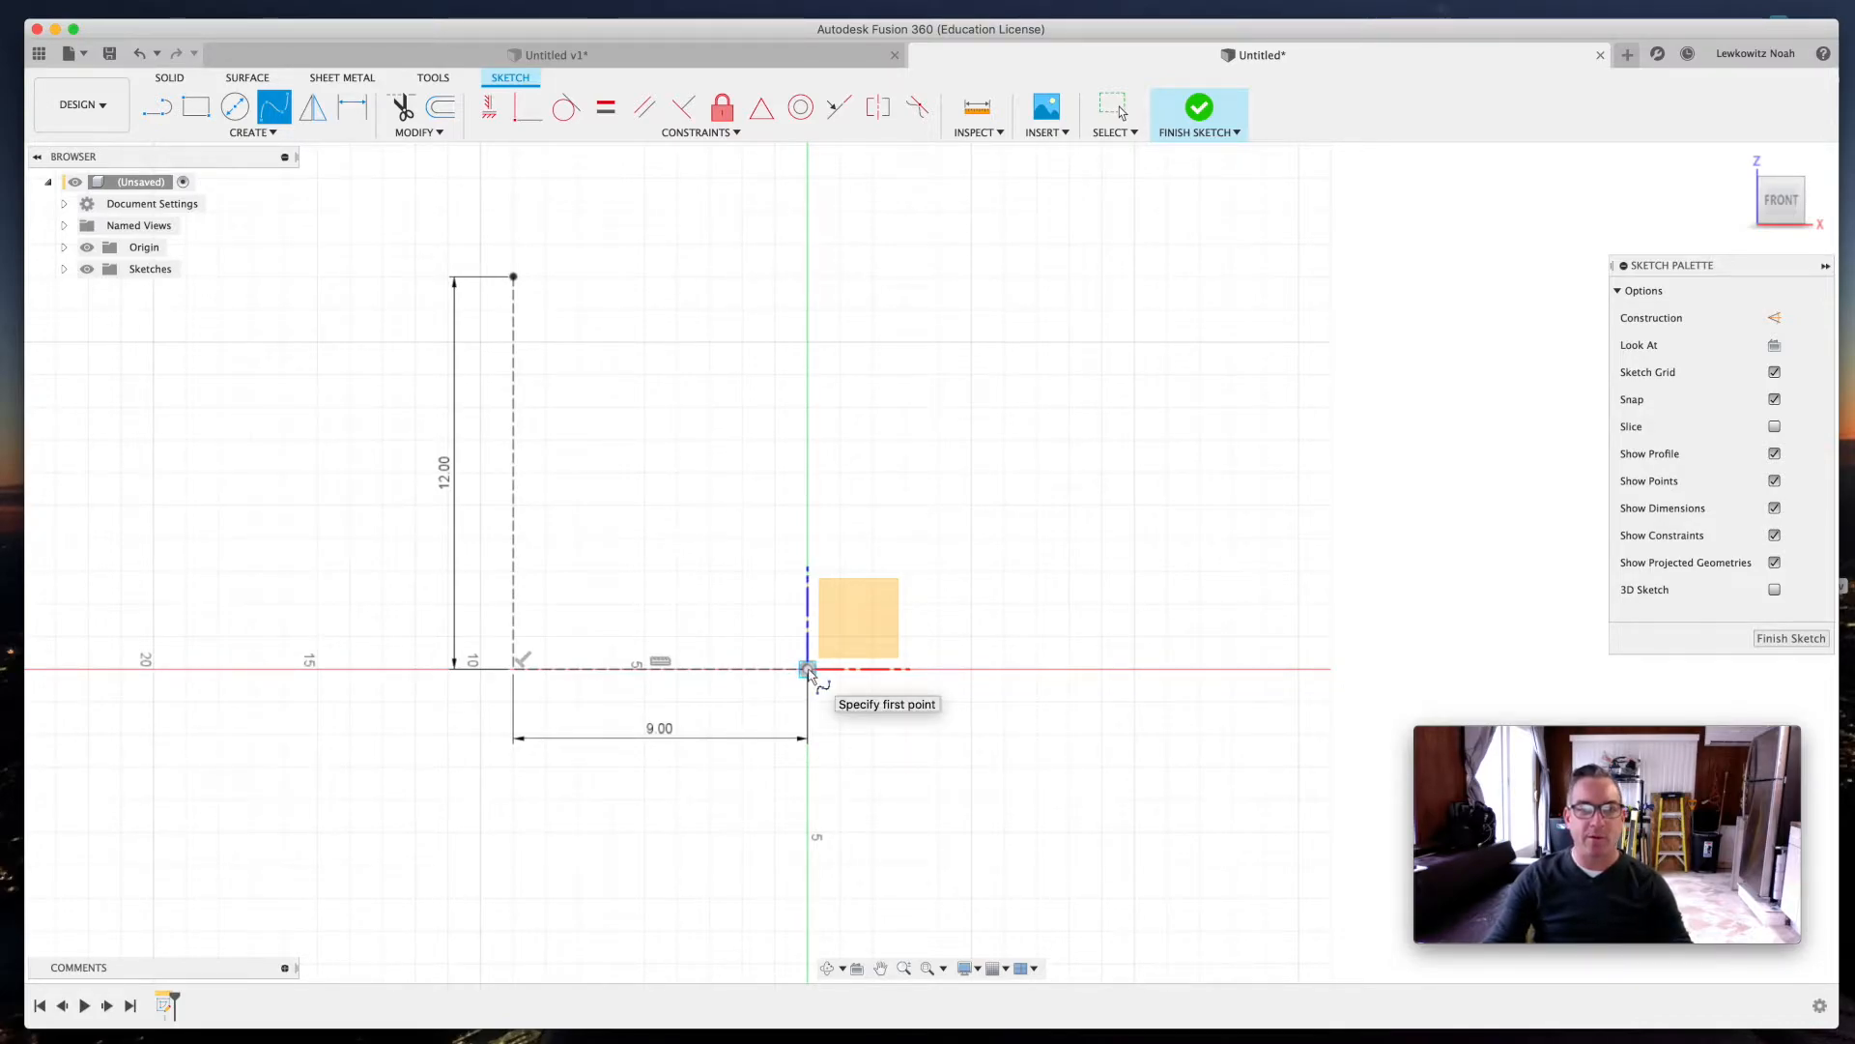
pyautogui.click(808, 669)
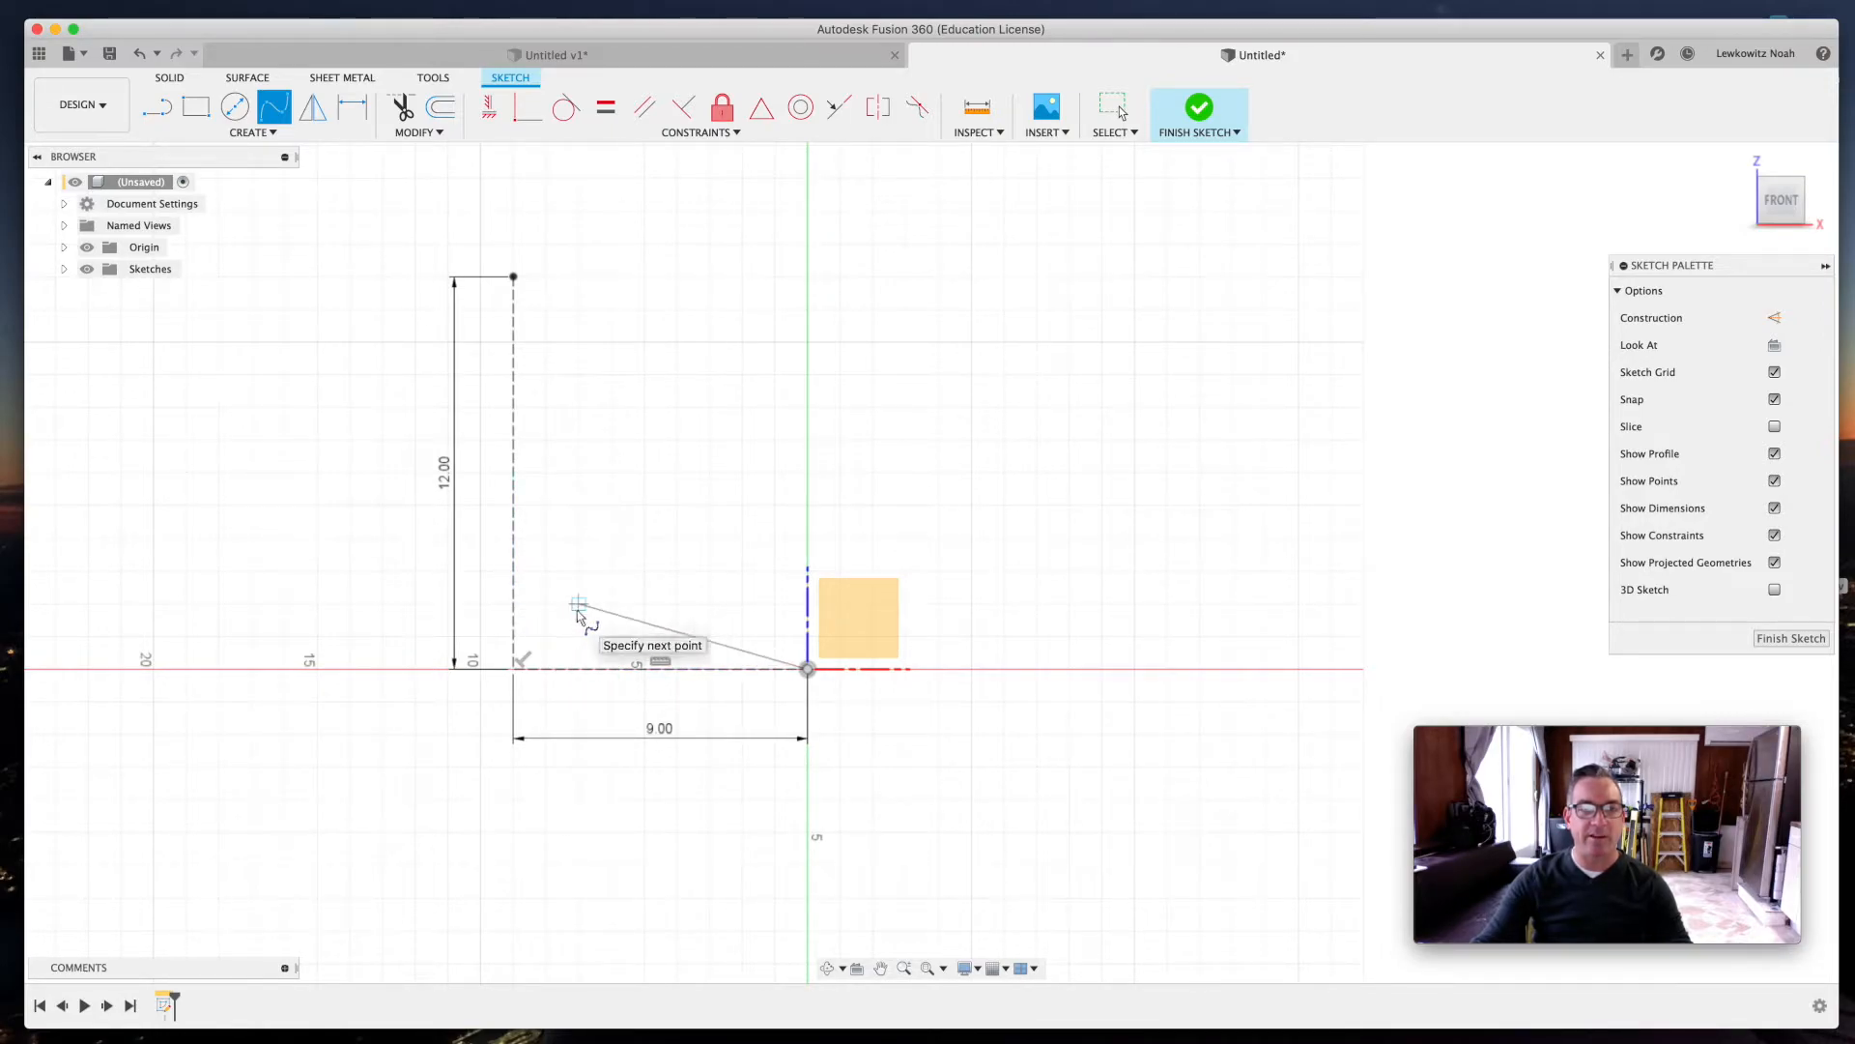
pyautogui.click(591, 612)
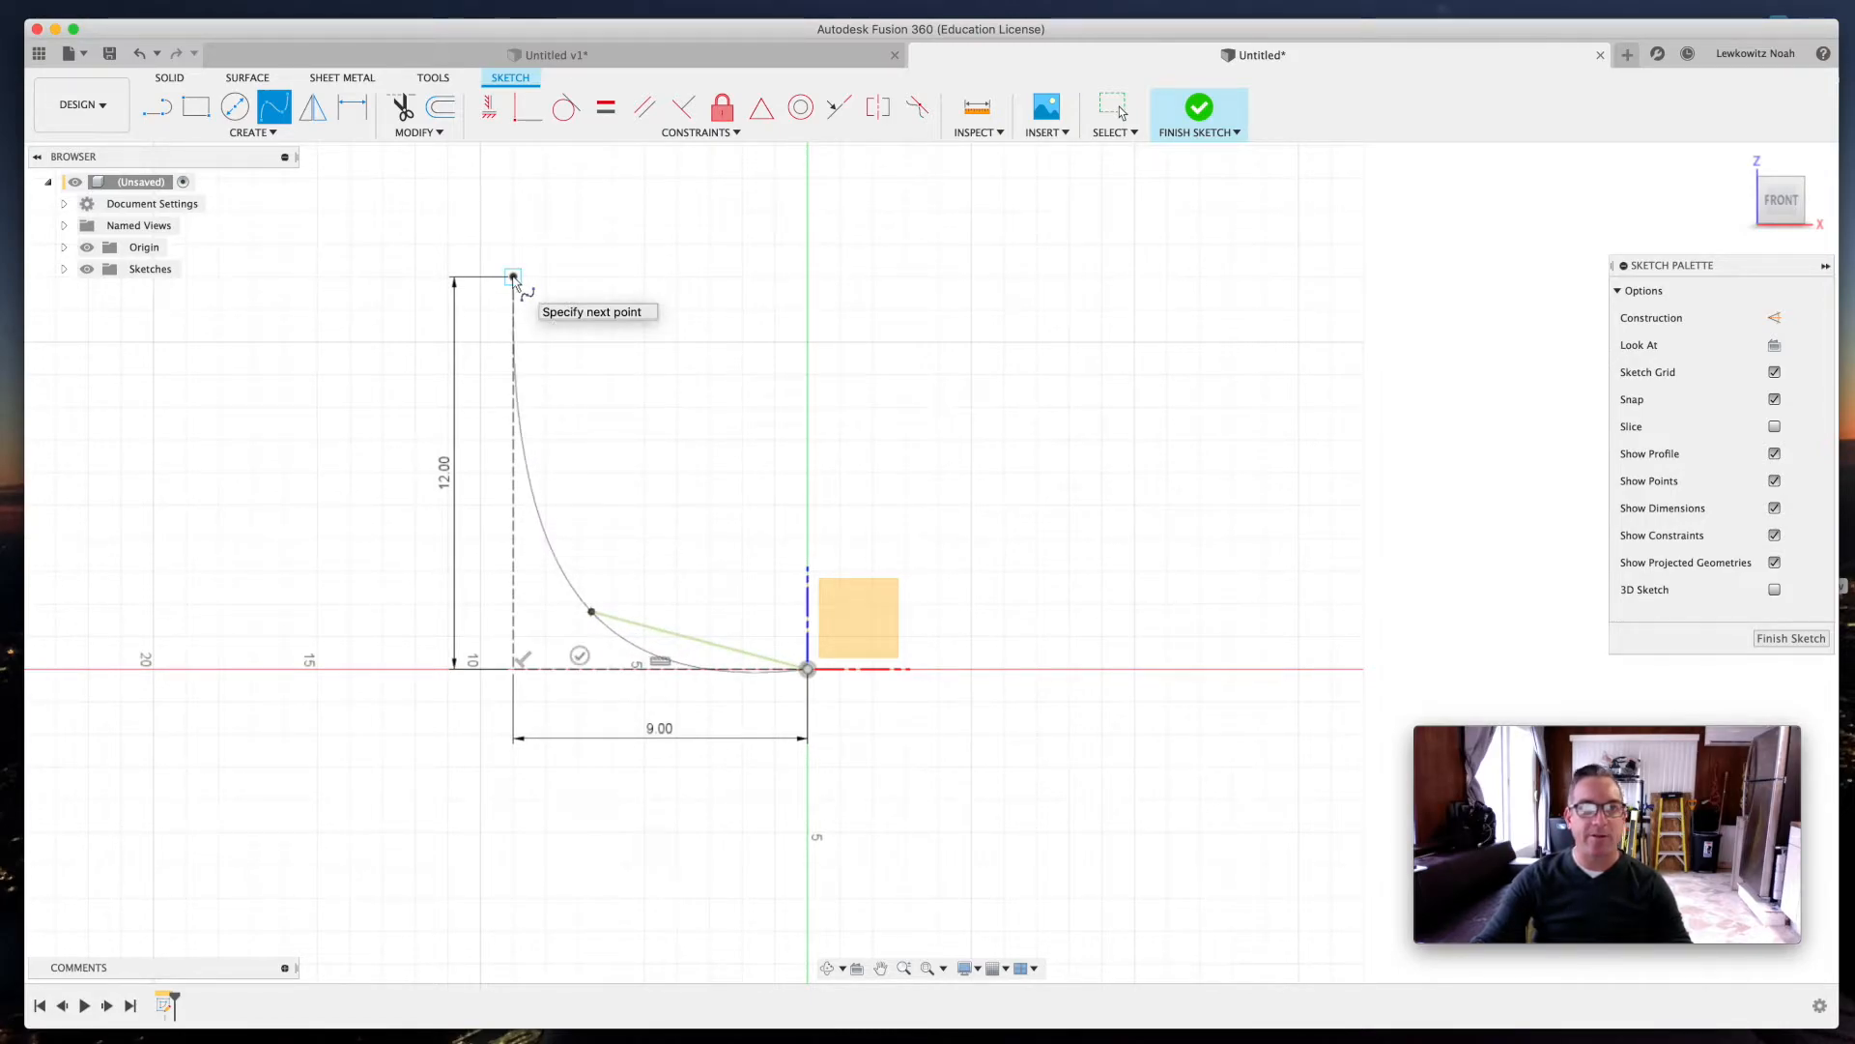
pyautogui.click(513, 278)
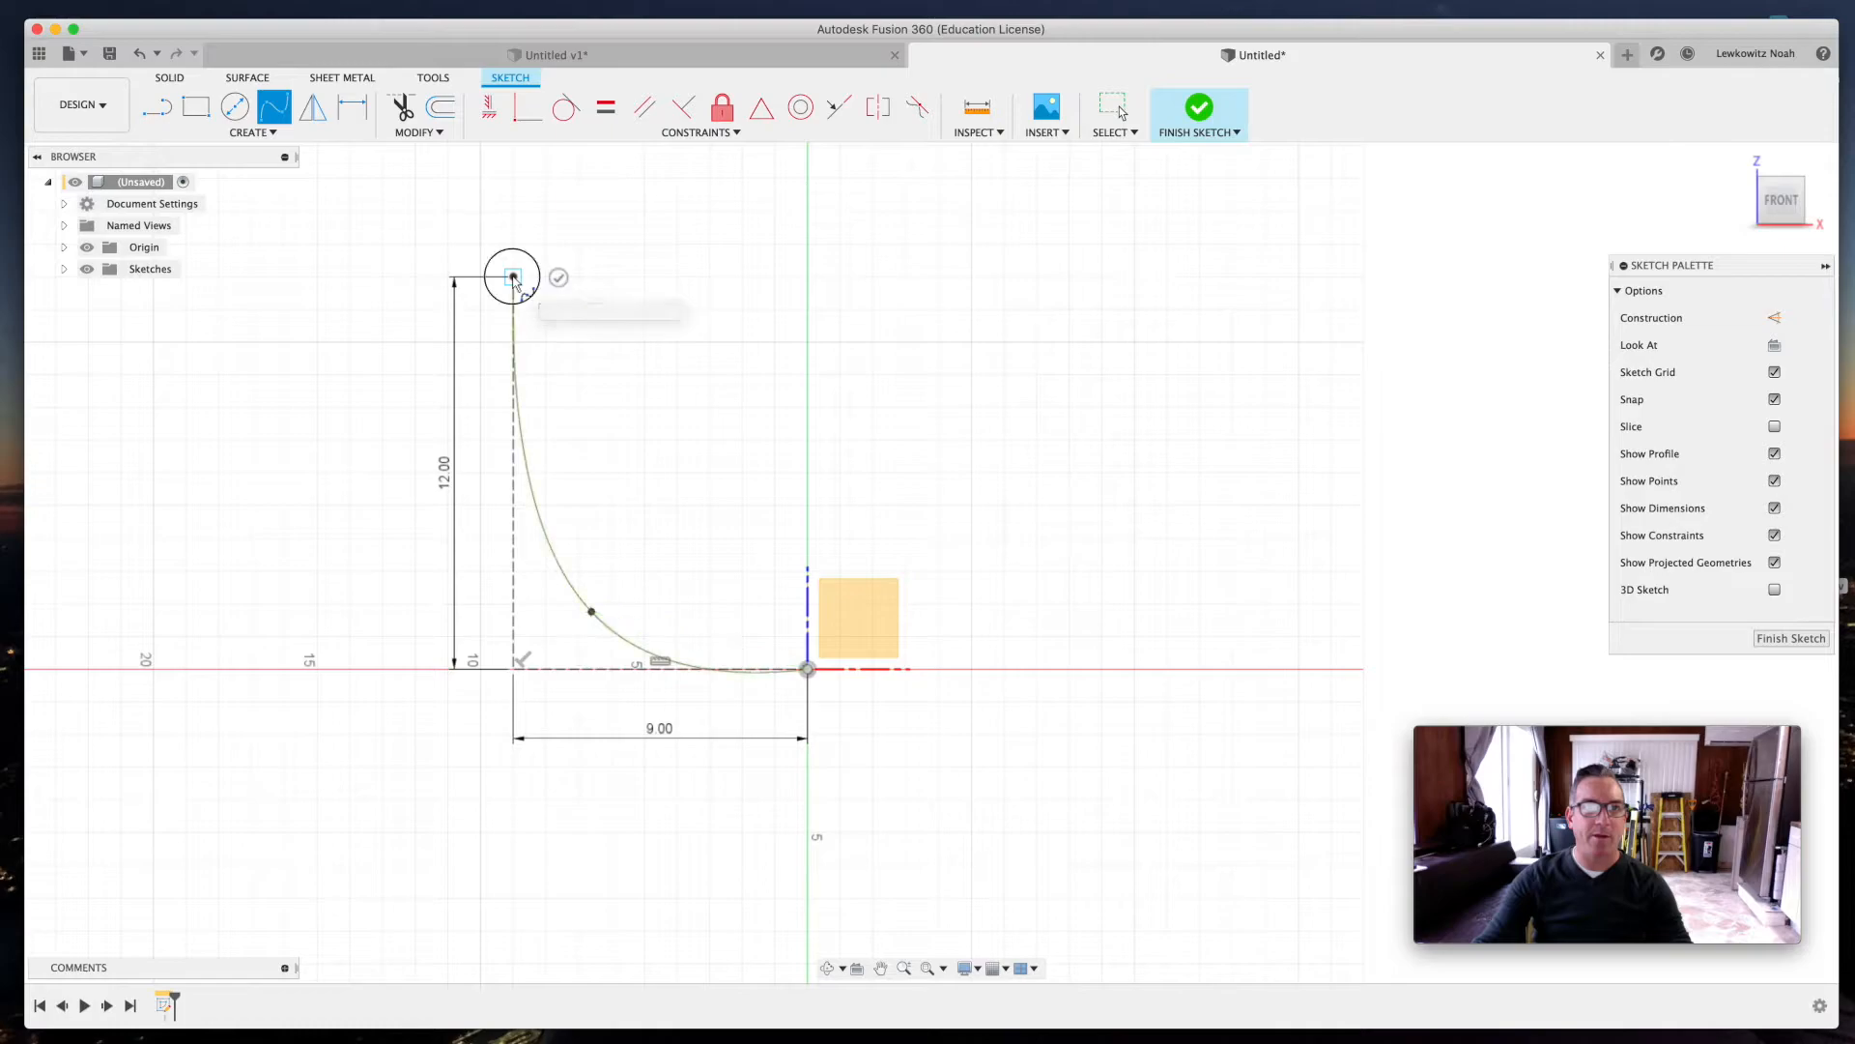
pyautogui.click(559, 277)
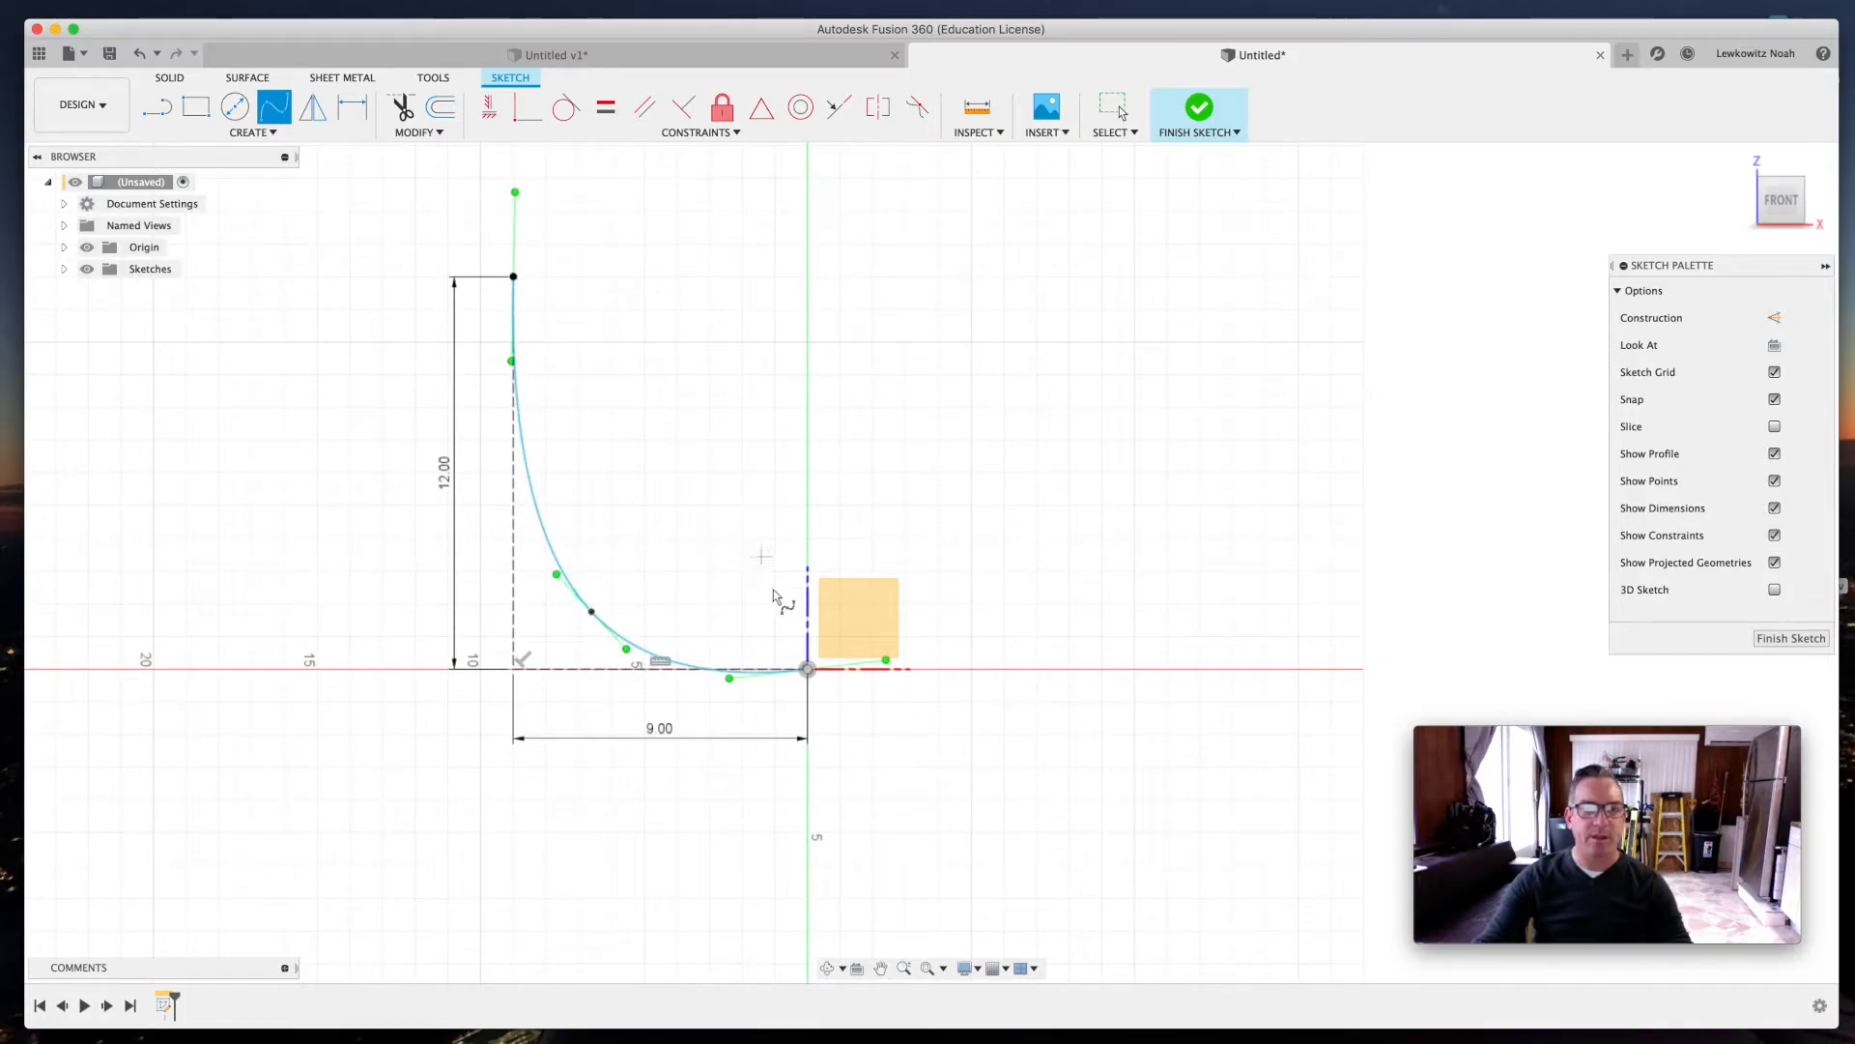
# - Move the spline's outer tangent handle at the origin onto the horizontal axis to level the curve's start
pyautogui.scroll(1, 778, 599)
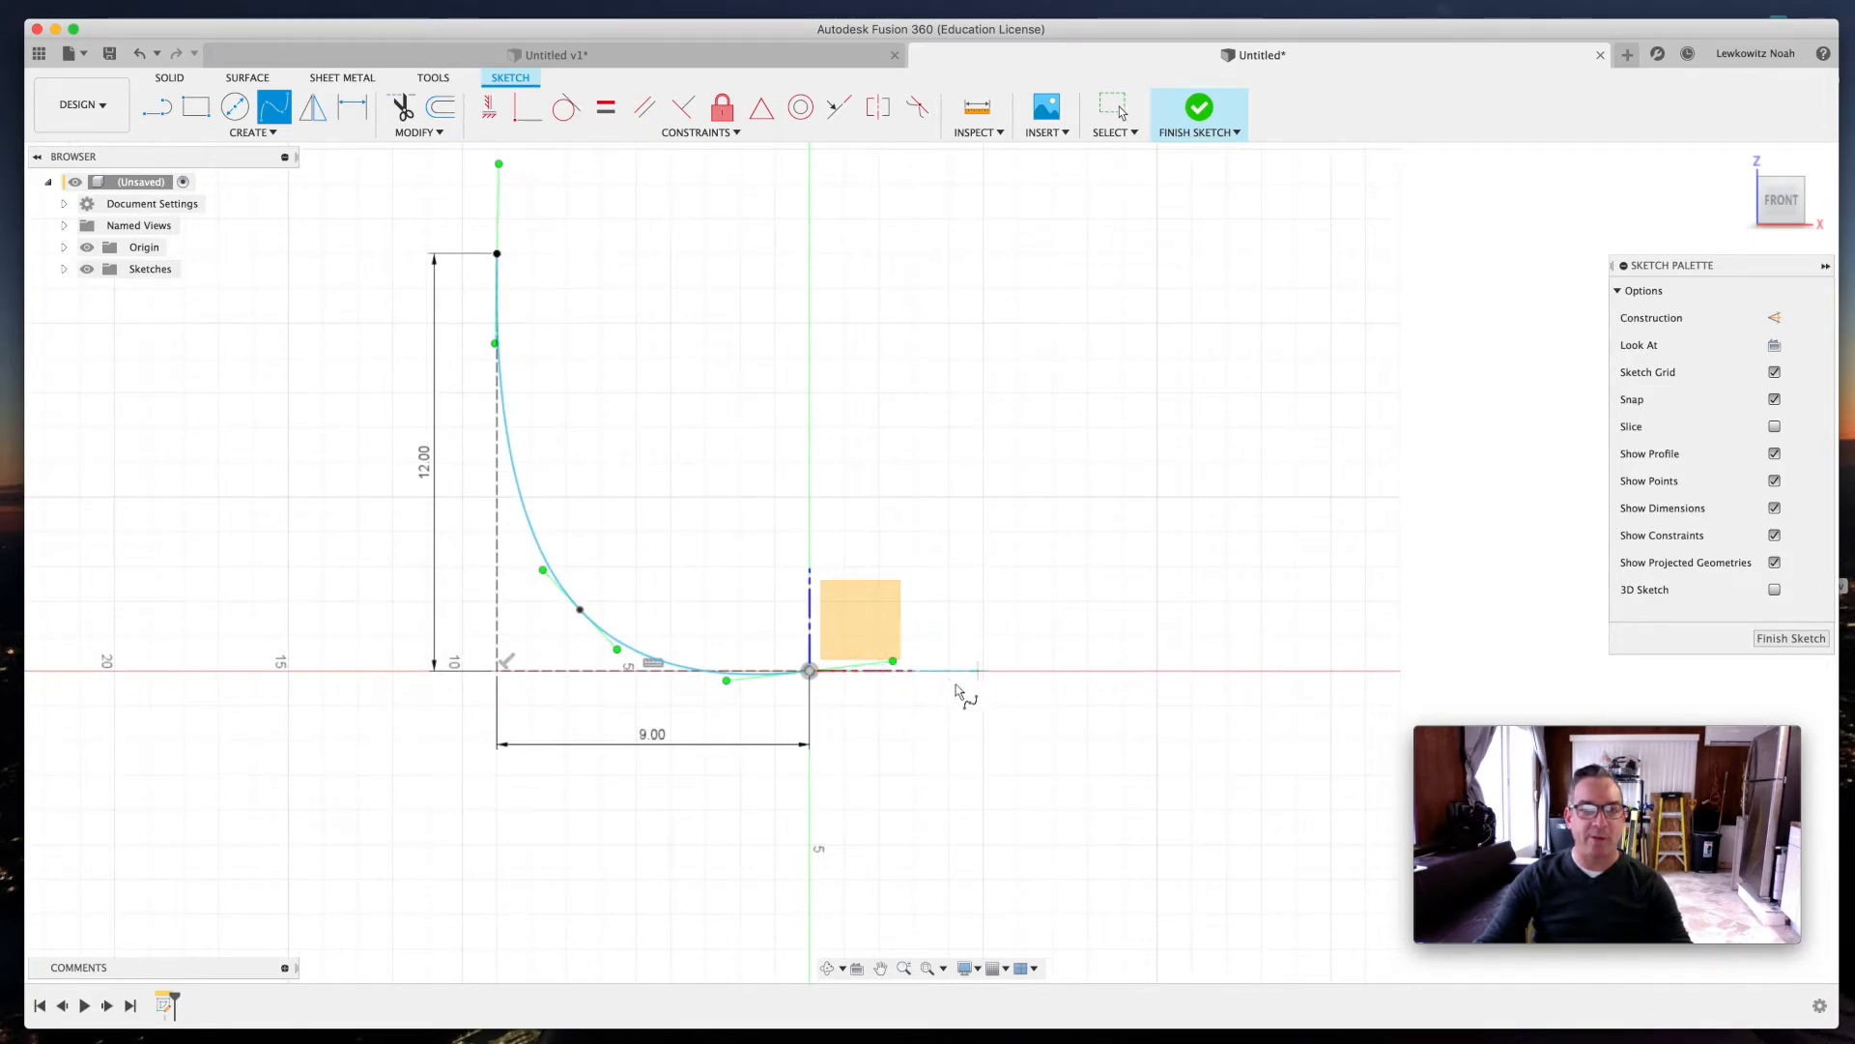
pyautogui.scroll(1, 856, 693)
pyautogui.press('Escape')
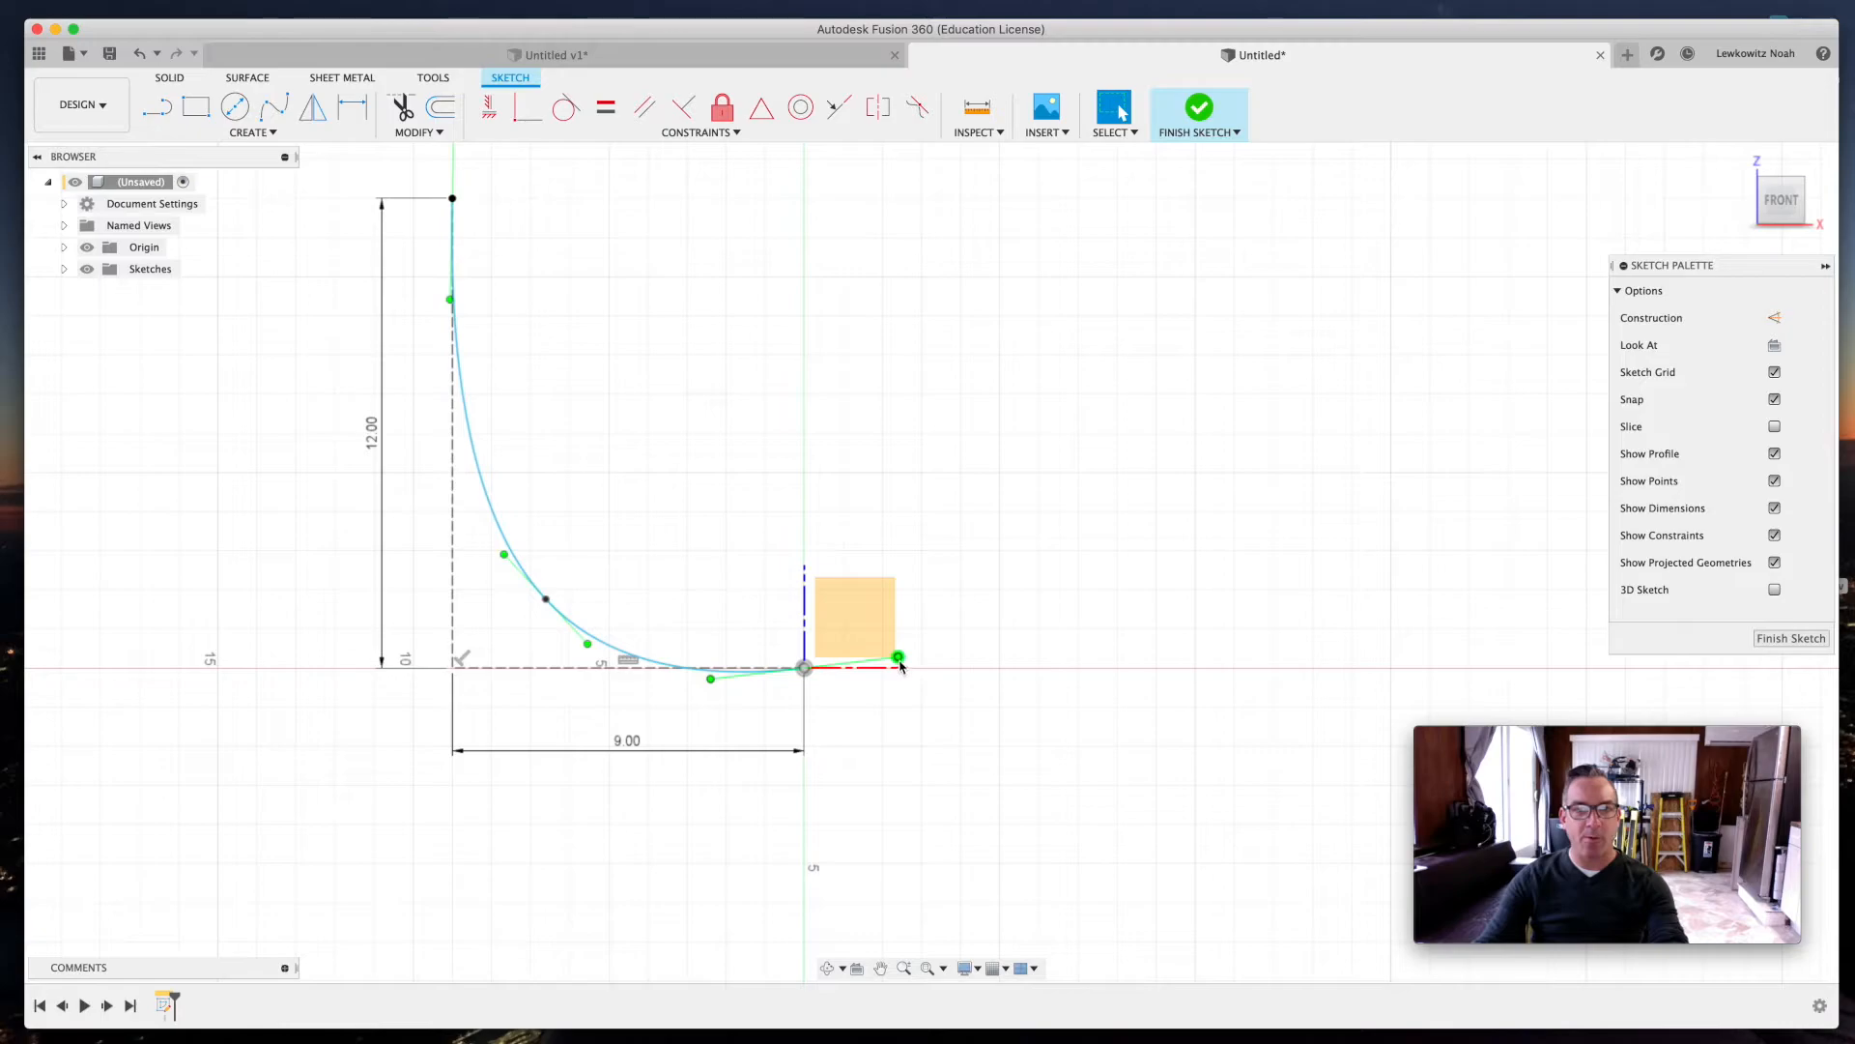
pyautogui.moveTo(897, 663); pyautogui.dragTo(895, 667)
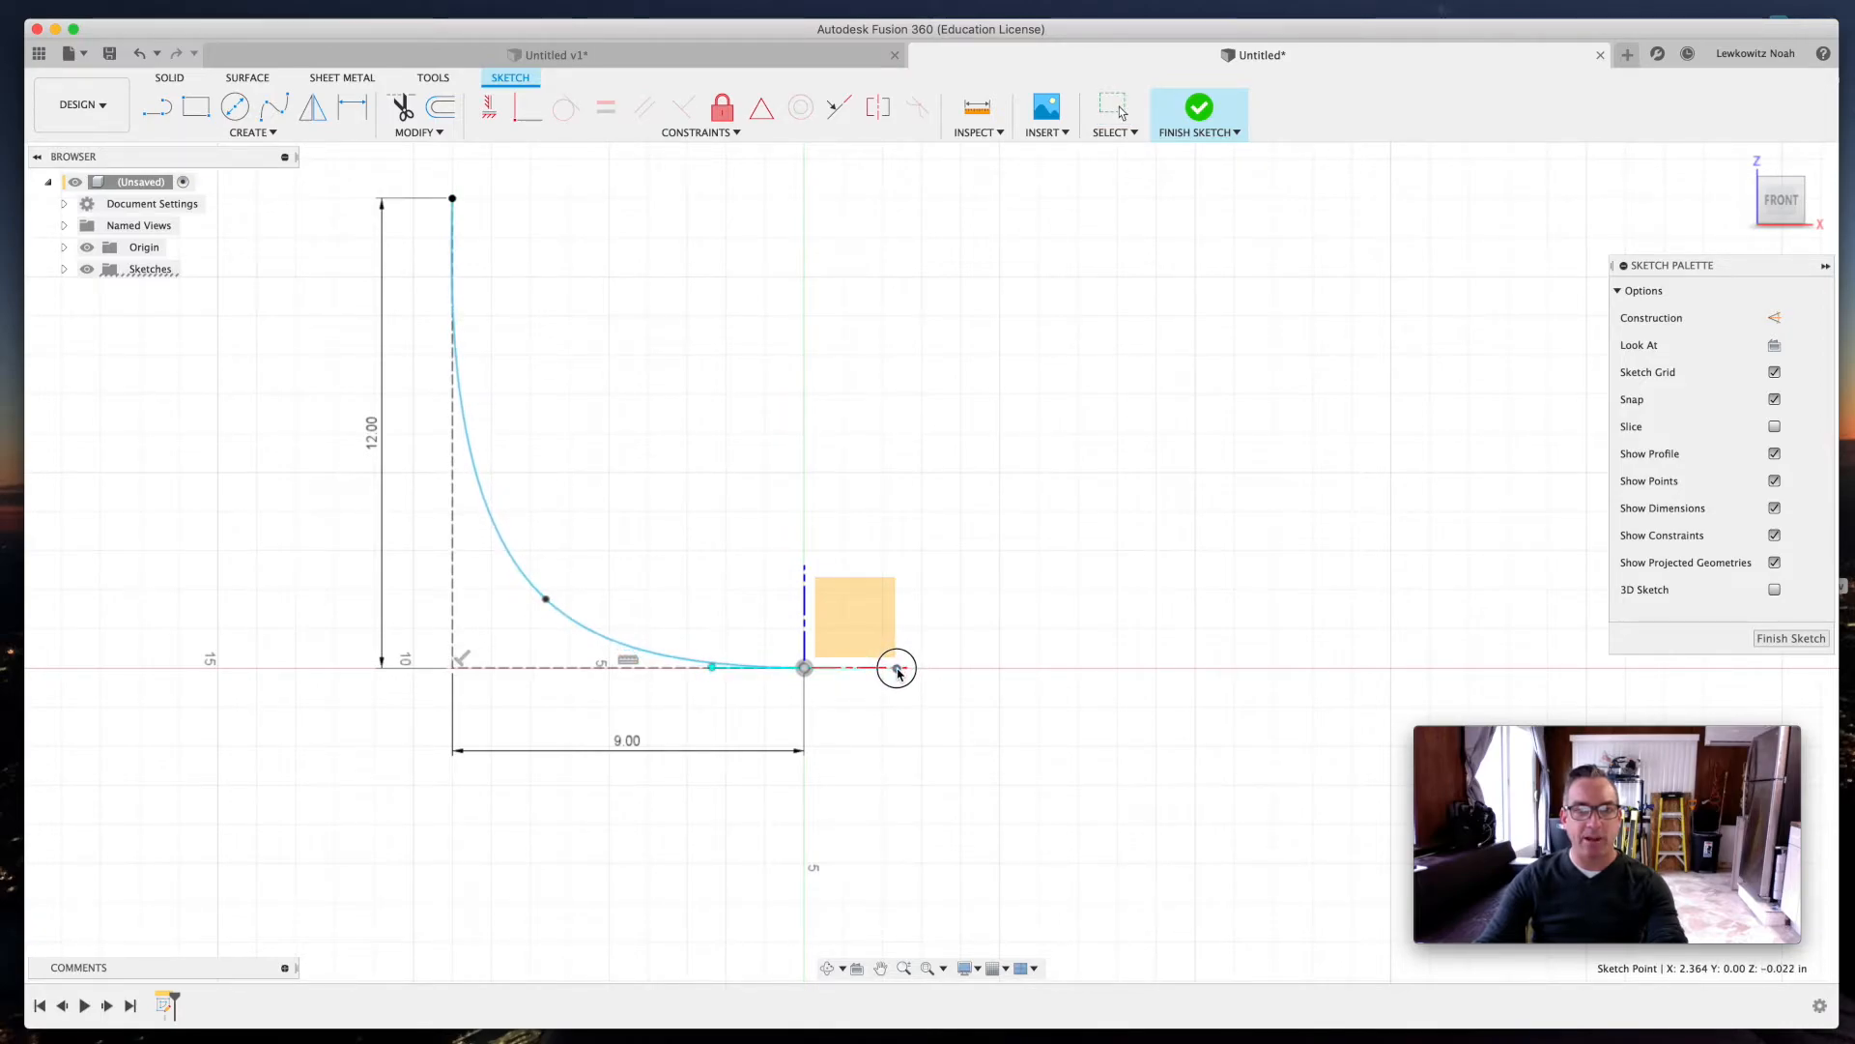
# - Snap the spline's inner tangent handle at the origin onto the horizontal construction line
pyautogui.scroll(5, 772, 696)
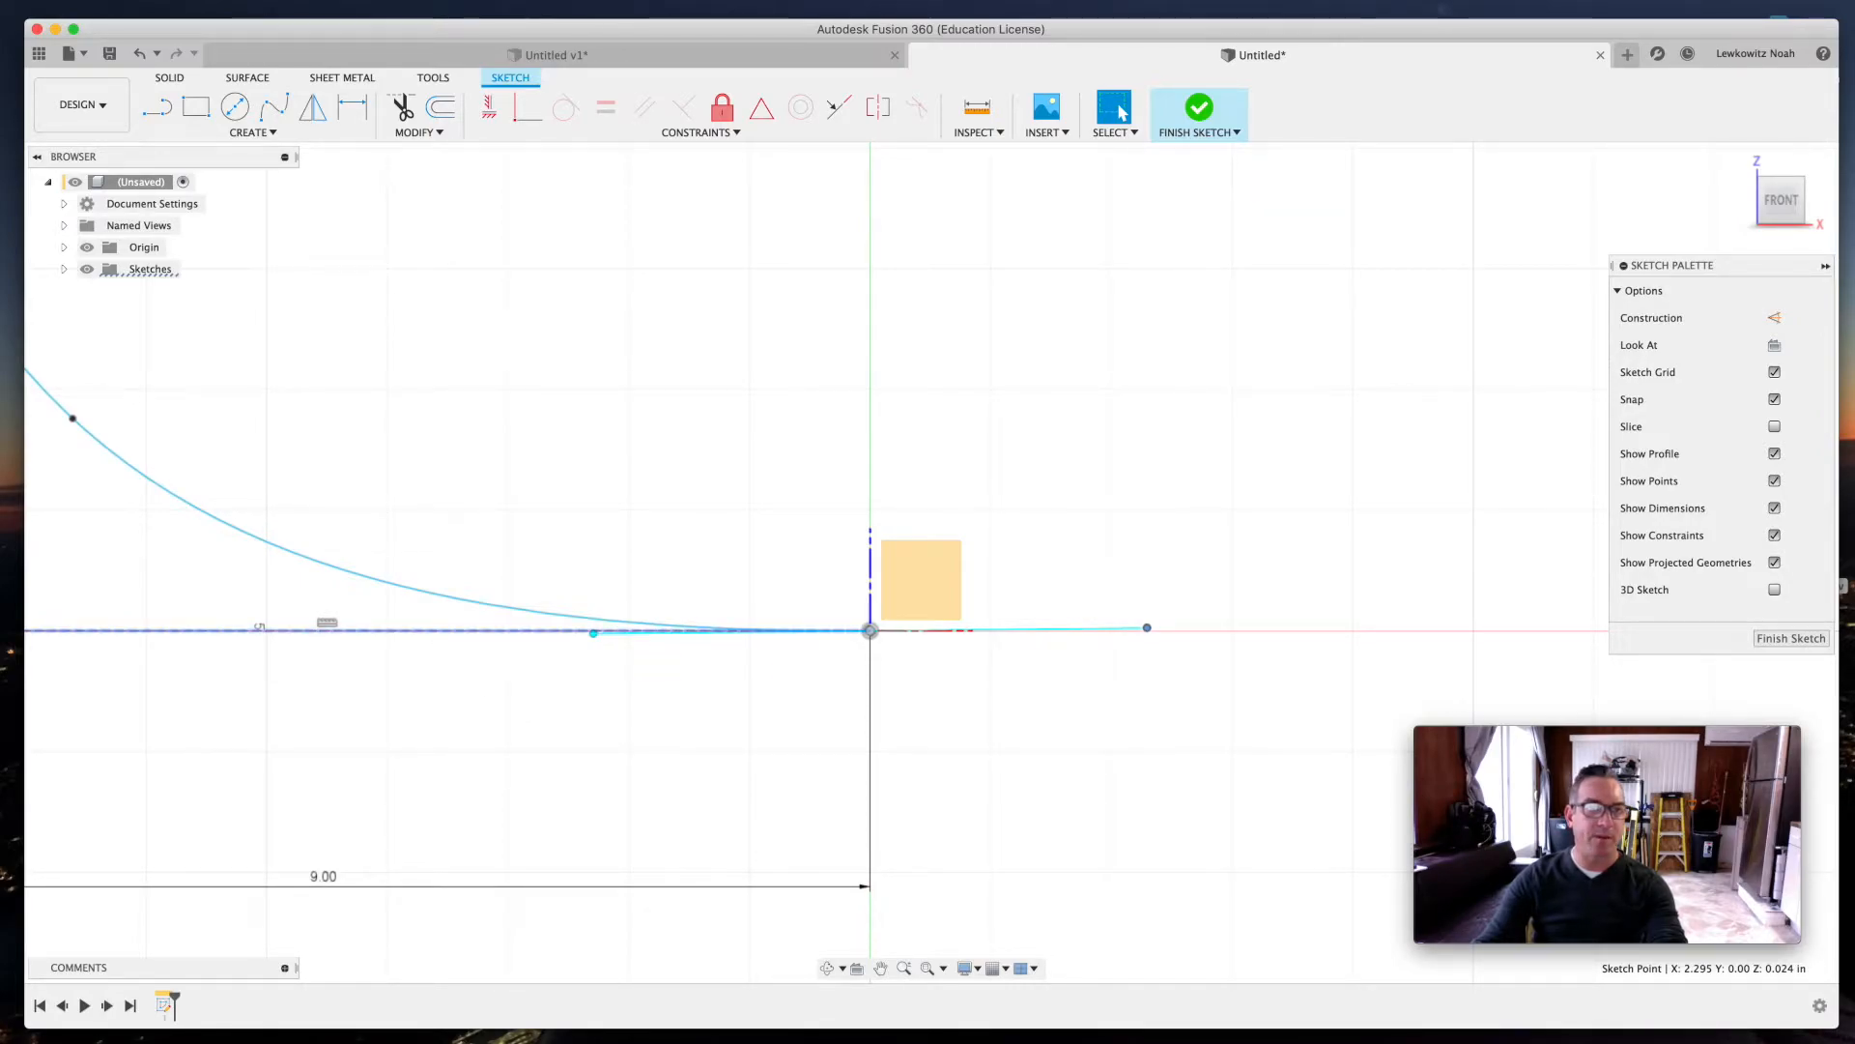
pyautogui.scroll(3, 591, 635)
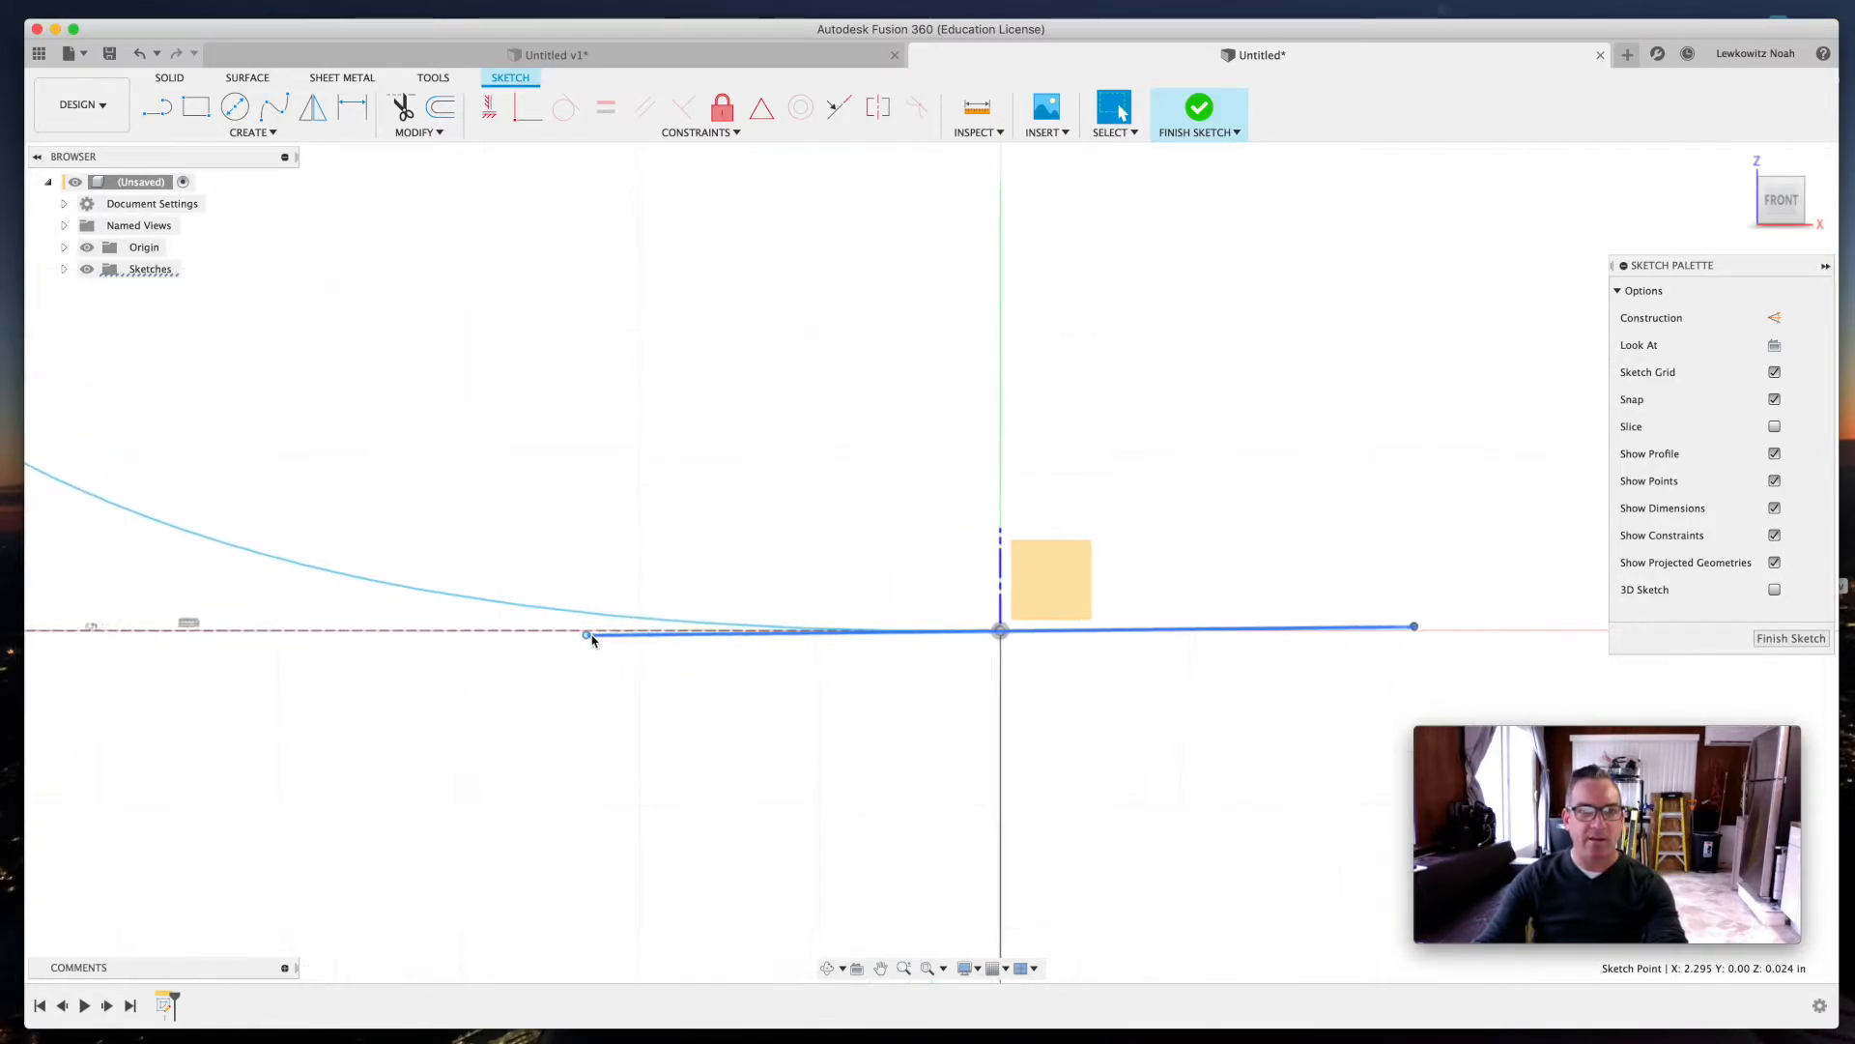
pyautogui.click(585, 636)
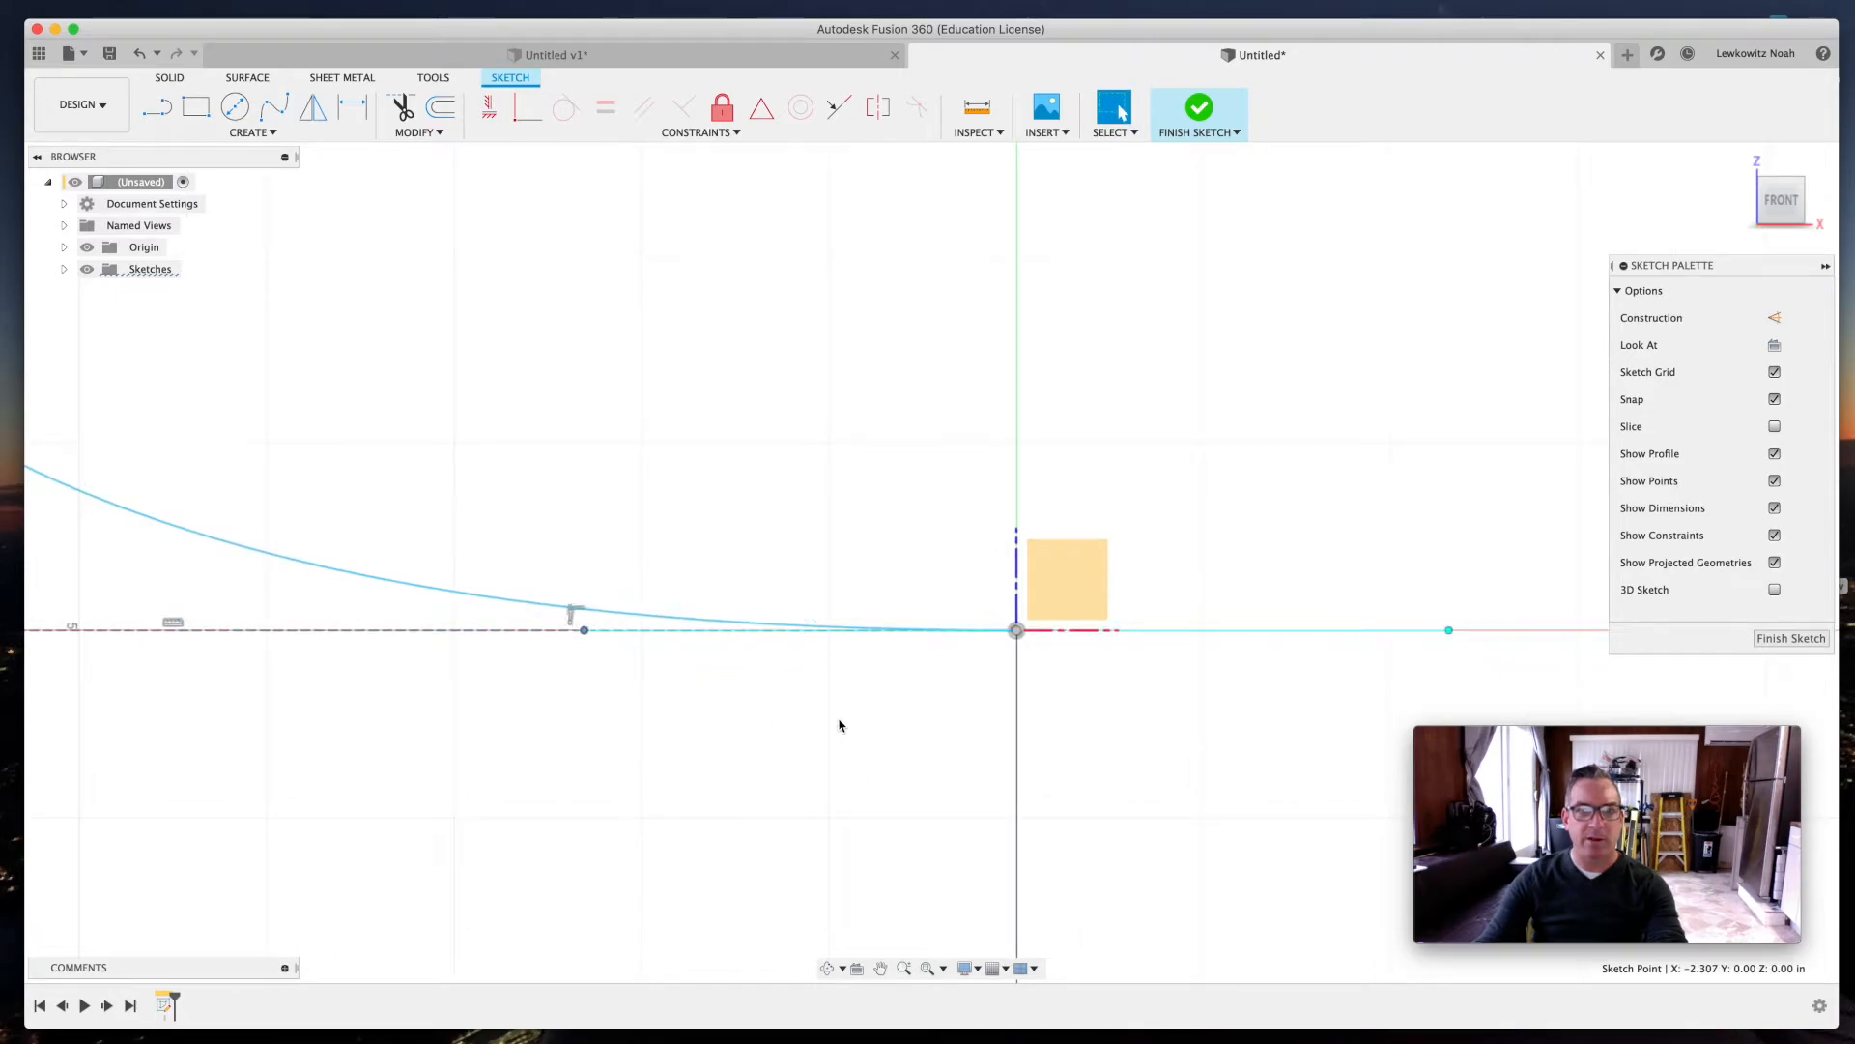
# - Show the tangent handle at the spline's upper end and align it with the 12 in vertical construction line
pyautogui.scroll(-2, 837, 727)
pyautogui.scroll(-5, 839, 725)
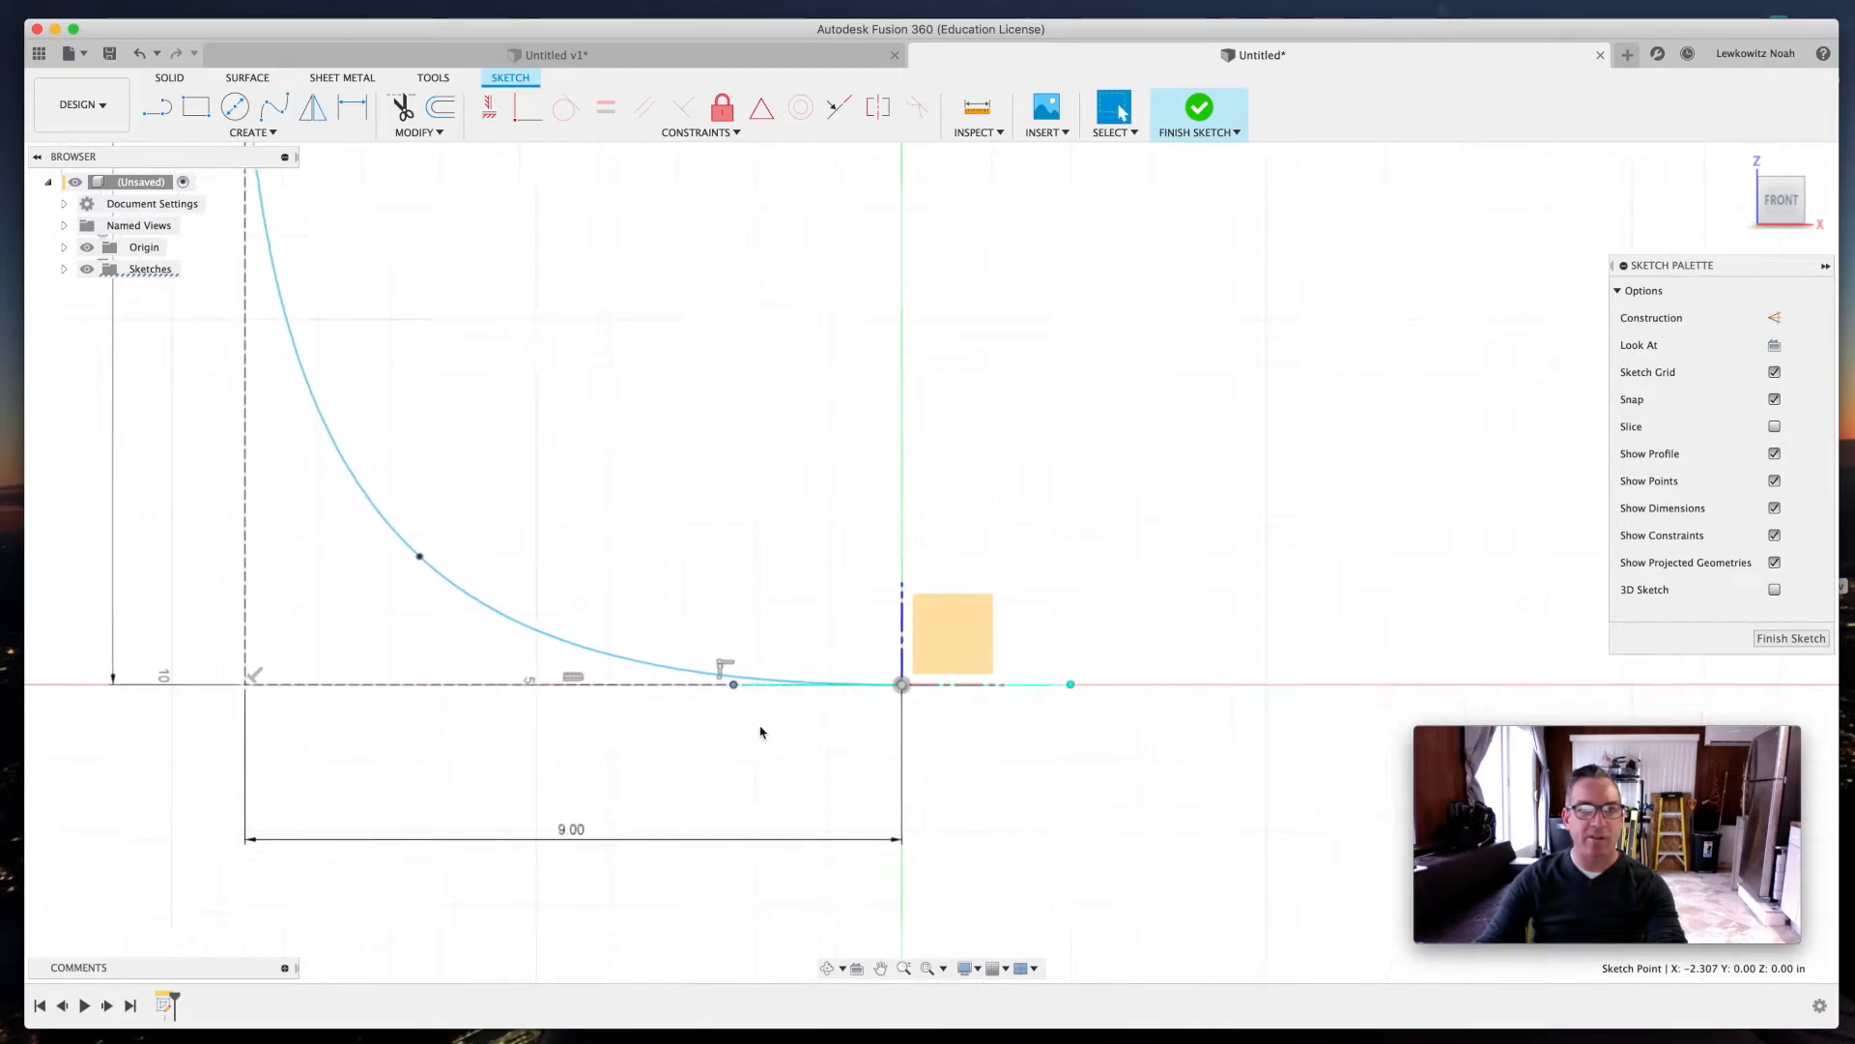
pyautogui.scroll(-2, 761, 732)
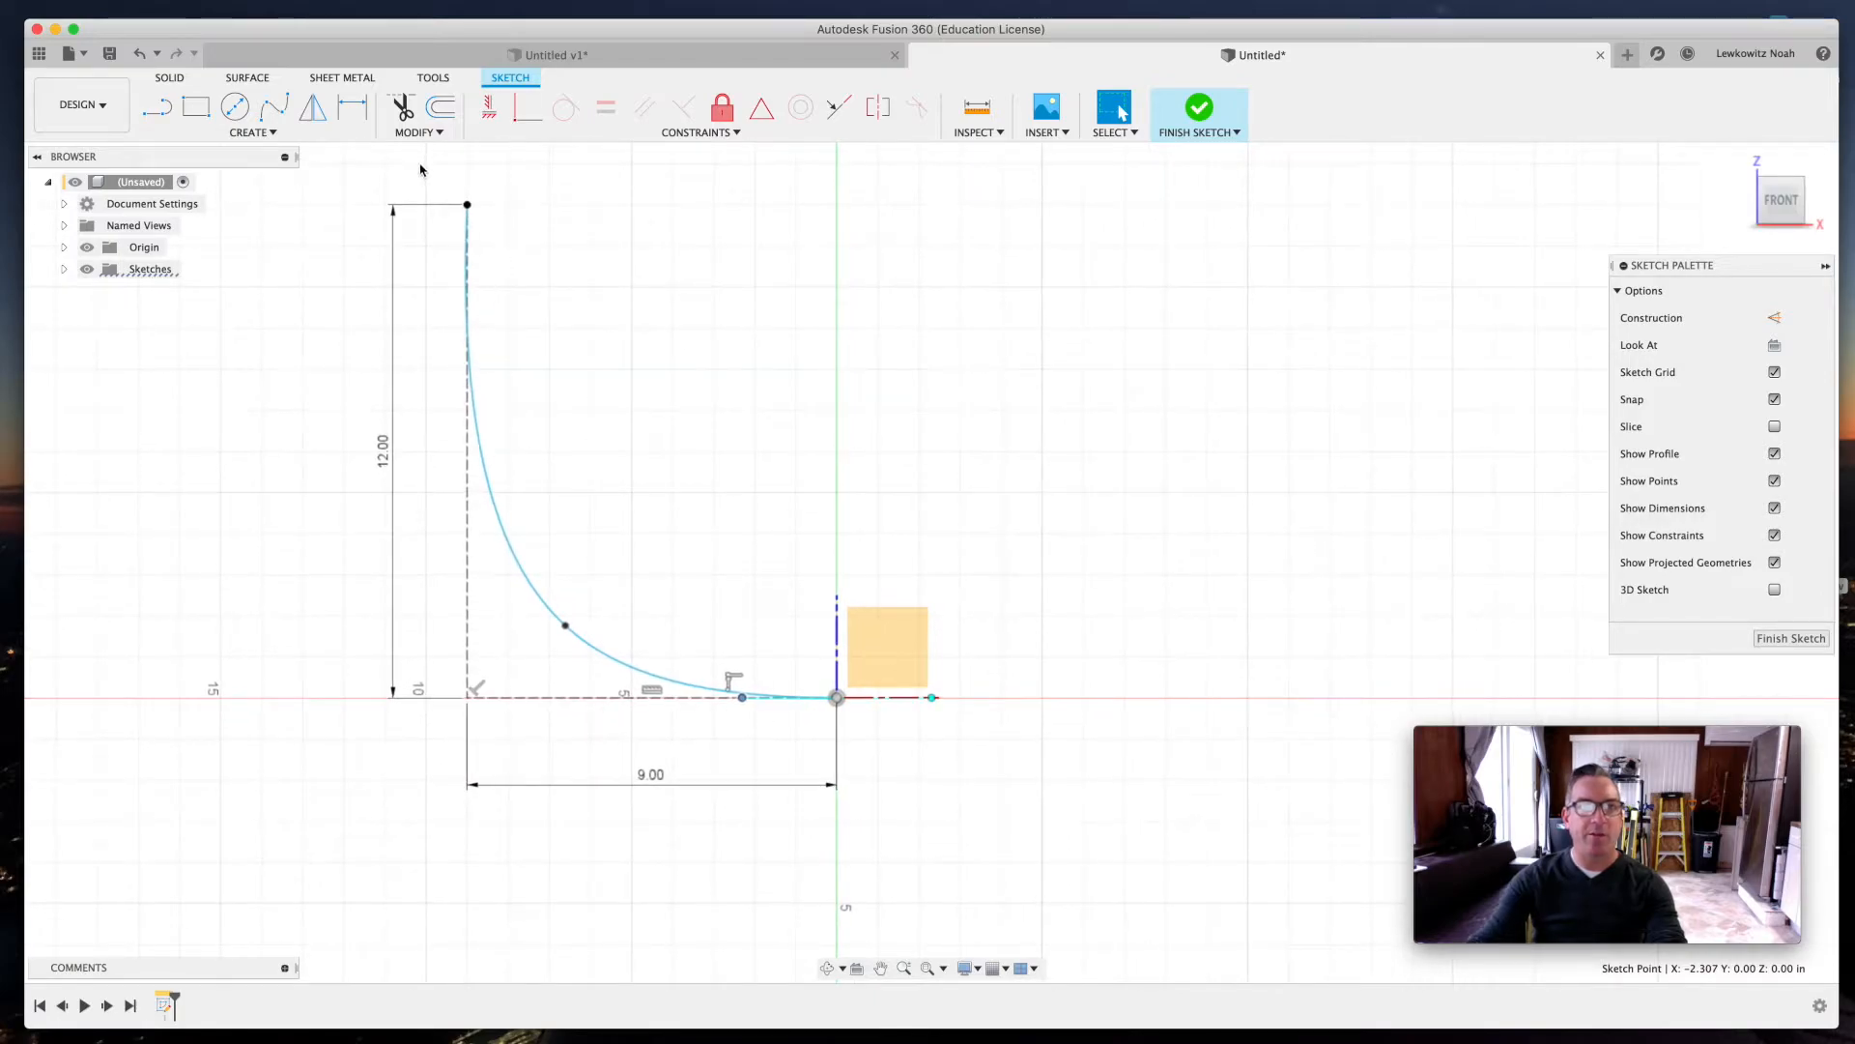
pyautogui.scroll(2, 440, 176)
pyautogui.scroll(2, 444, 178)
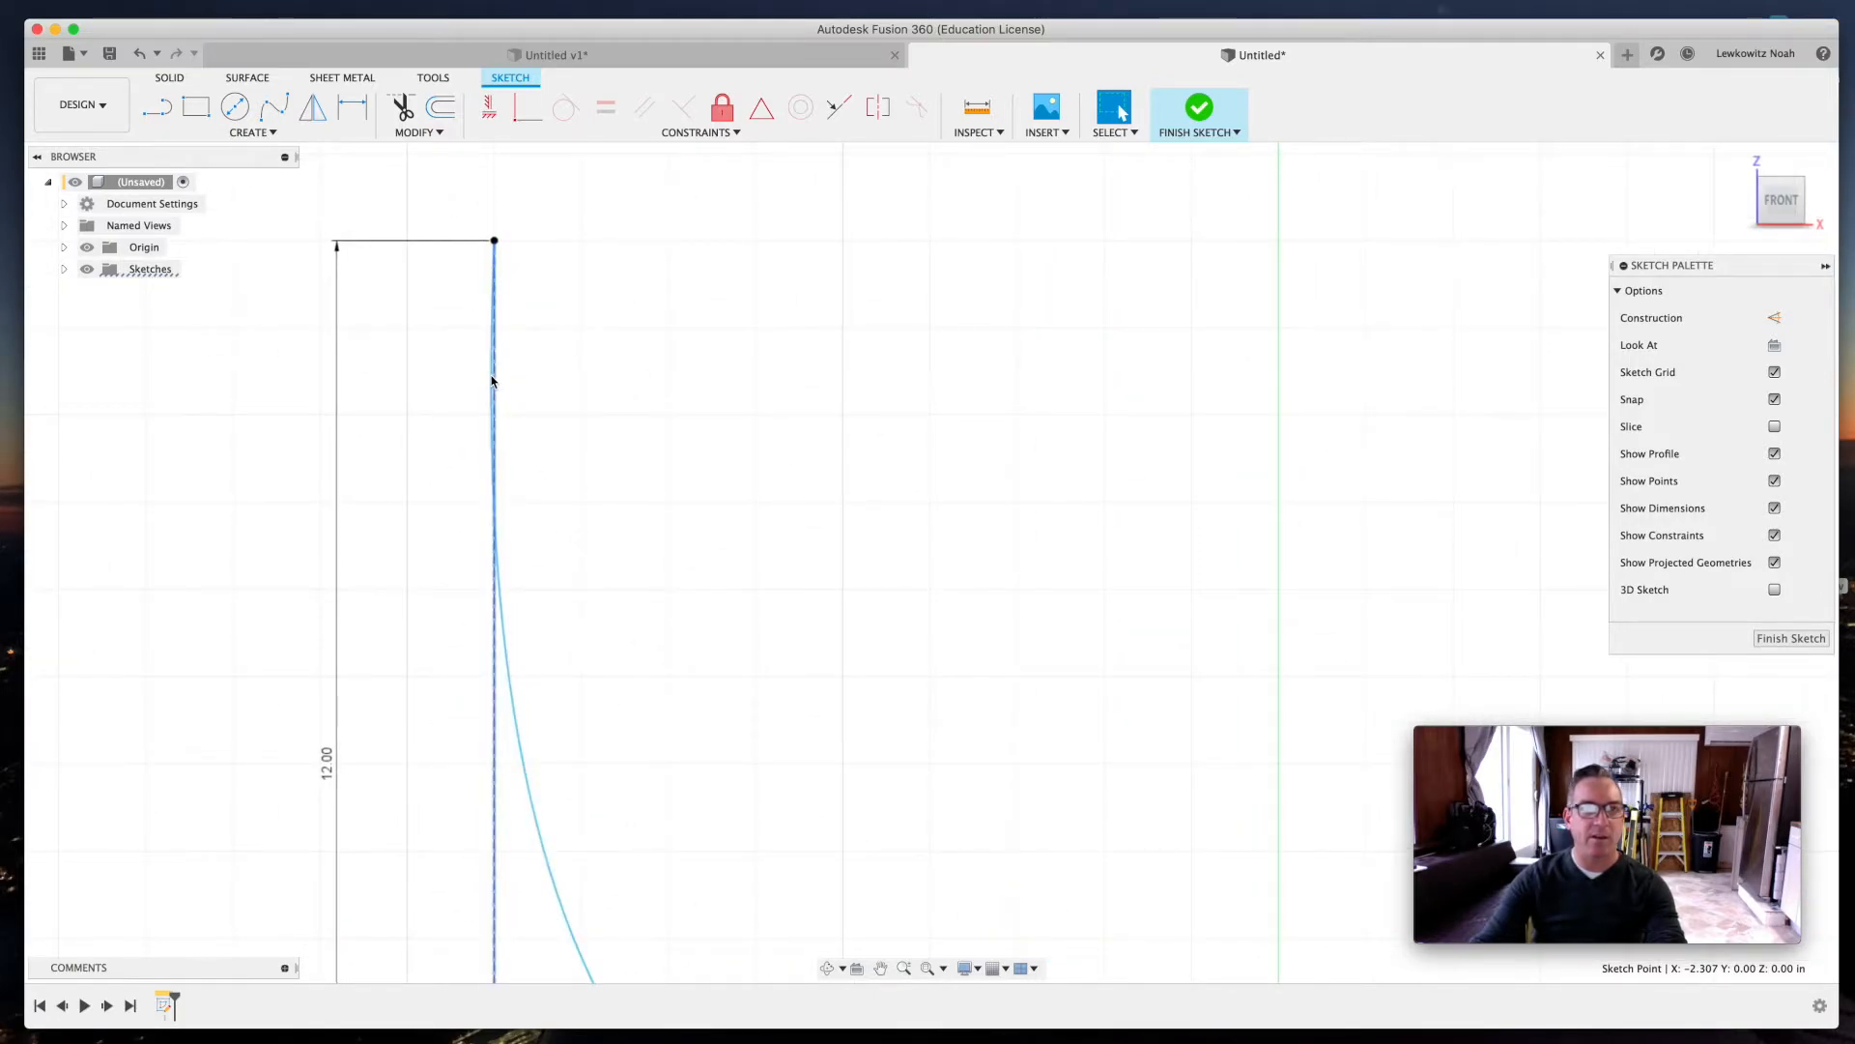
pyautogui.click(493, 380)
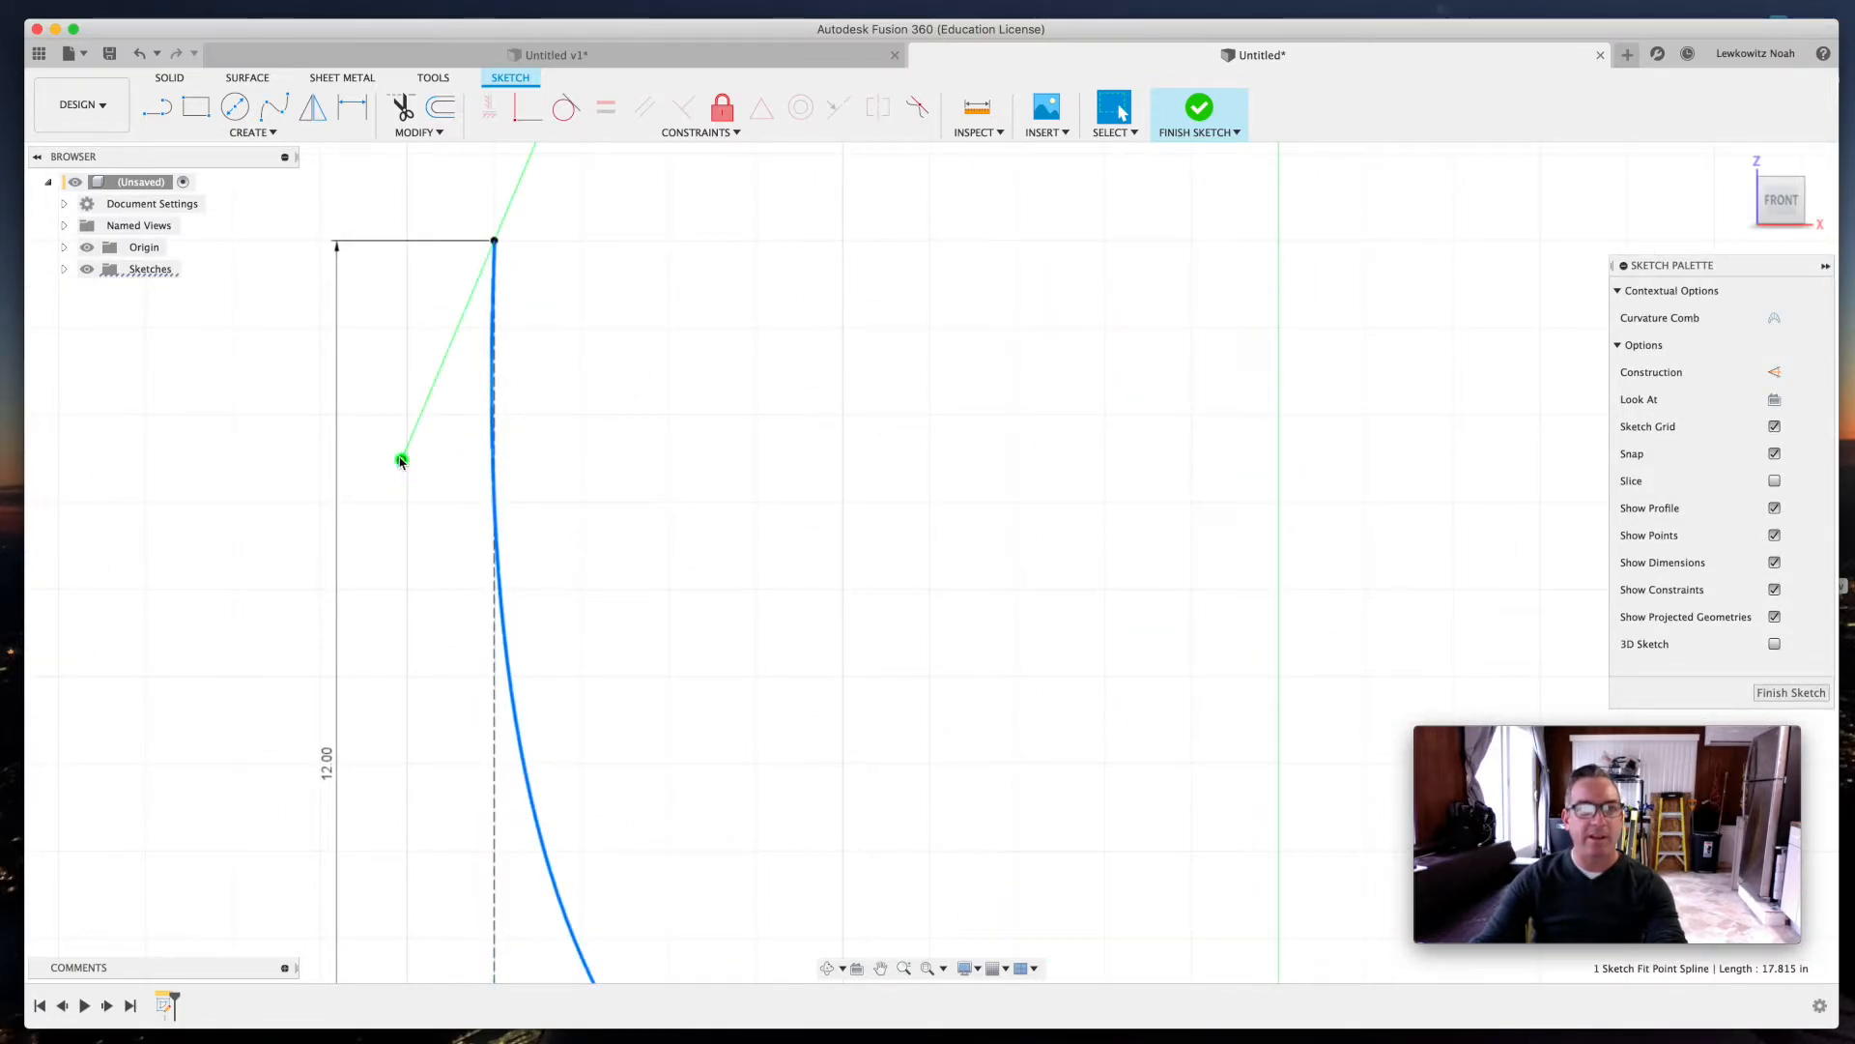
pyautogui.moveTo(397, 455); pyautogui.dragTo(494, 468)
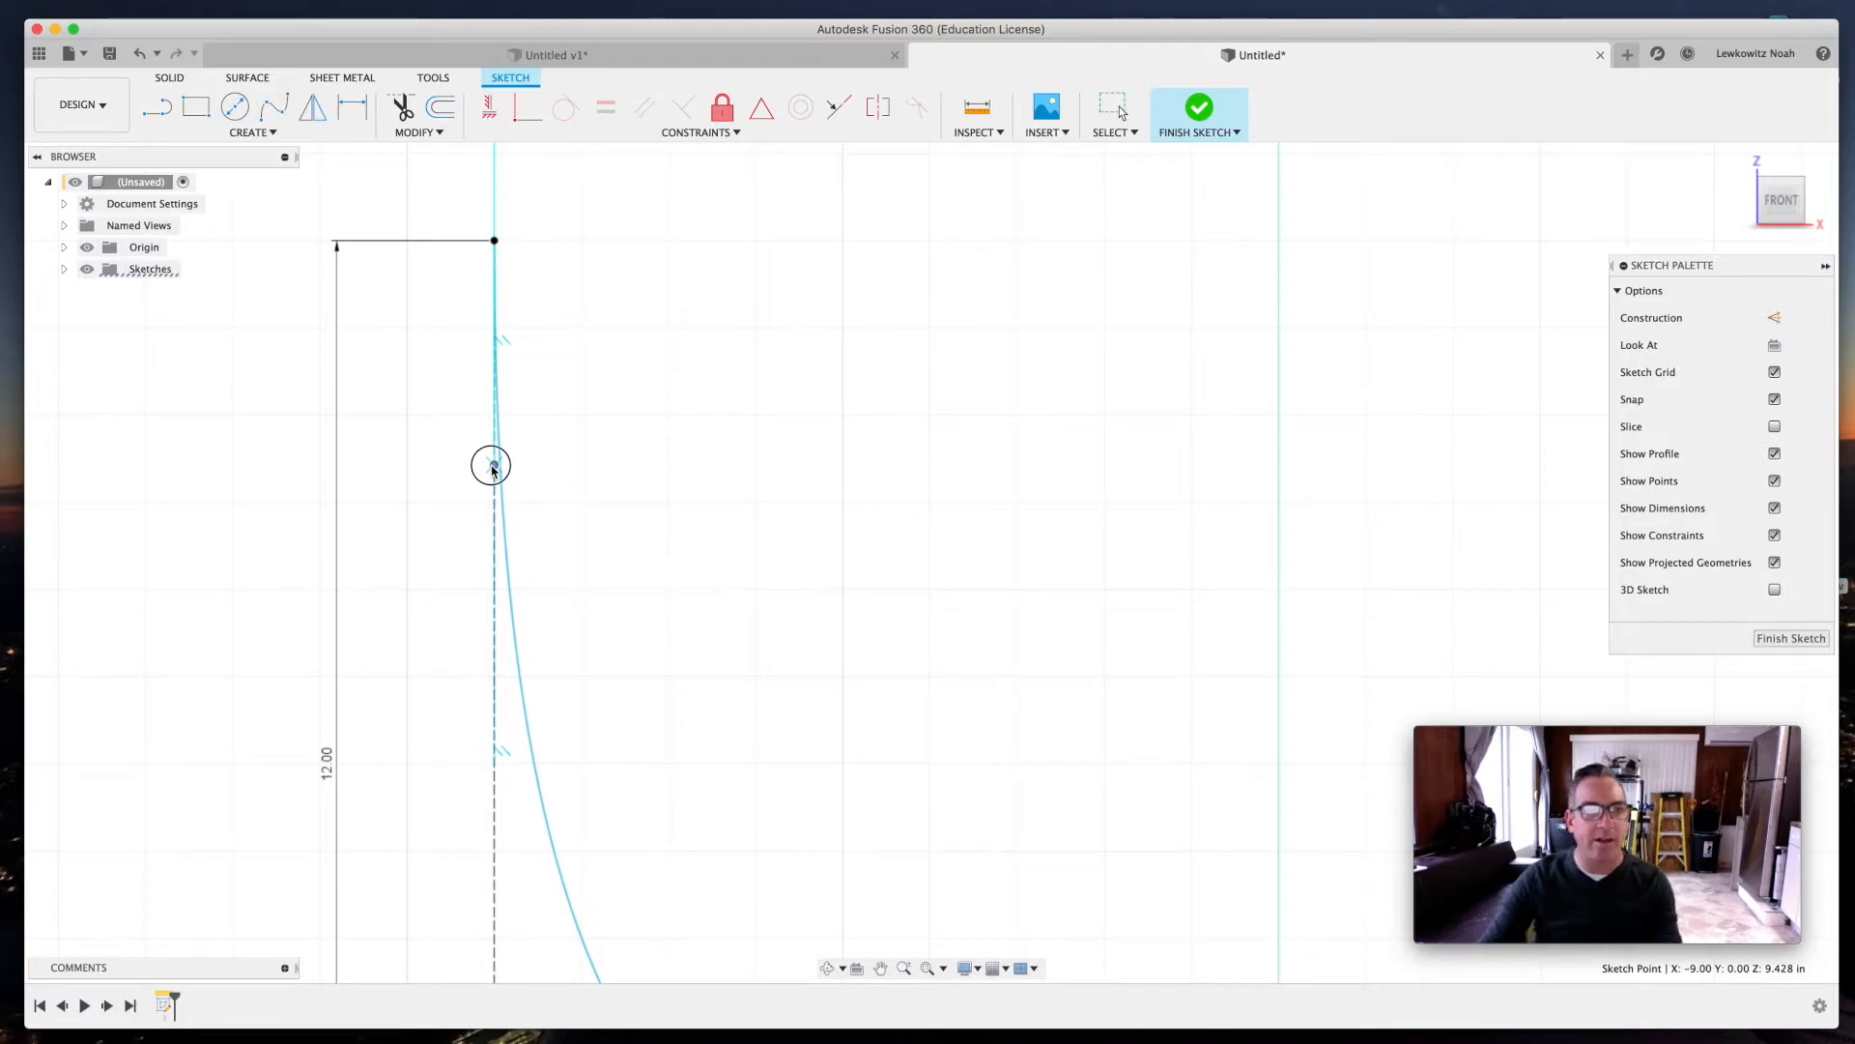
pyautogui.moveTo(494, 471)
pyautogui.mouseDown()
pyautogui.moveTo(494, 454)
pyautogui.moveTo(494, 472)
pyautogui.mouseUp()
pyautogui.scroll(-3, 559, 422)
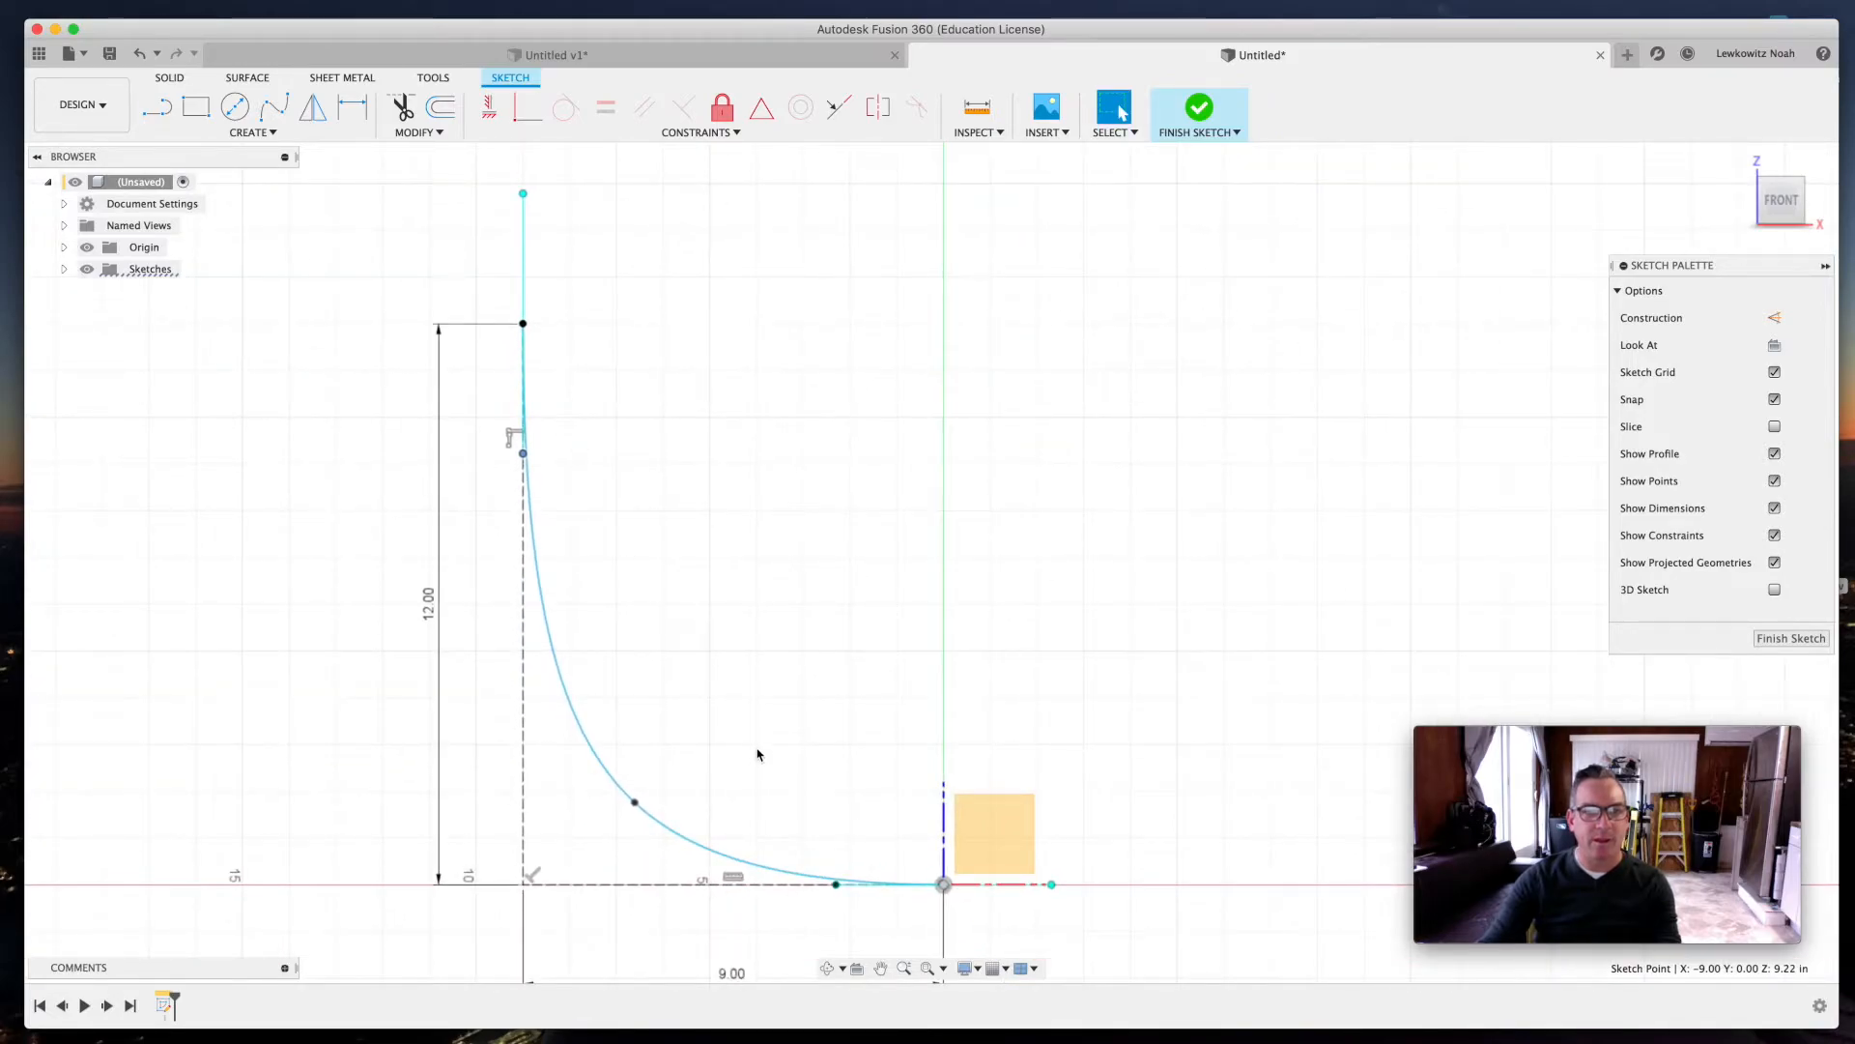
# - Move the spline's middle fit point toward the corner to about X -6.95 in, Z 1.6 in, and finish the sketch
pyautogui.moveTo(633, 801)
pyautogui.mouseDown()
pyautogui.moveTo(621, 812)
pyautogui.moveTo(634, 787)
pyautogui.moveTo(614, 805)
pyautogui.moveTo(613, 789)
pyautogui.moveTo(619, 812)
pyautogui.mouseUp()
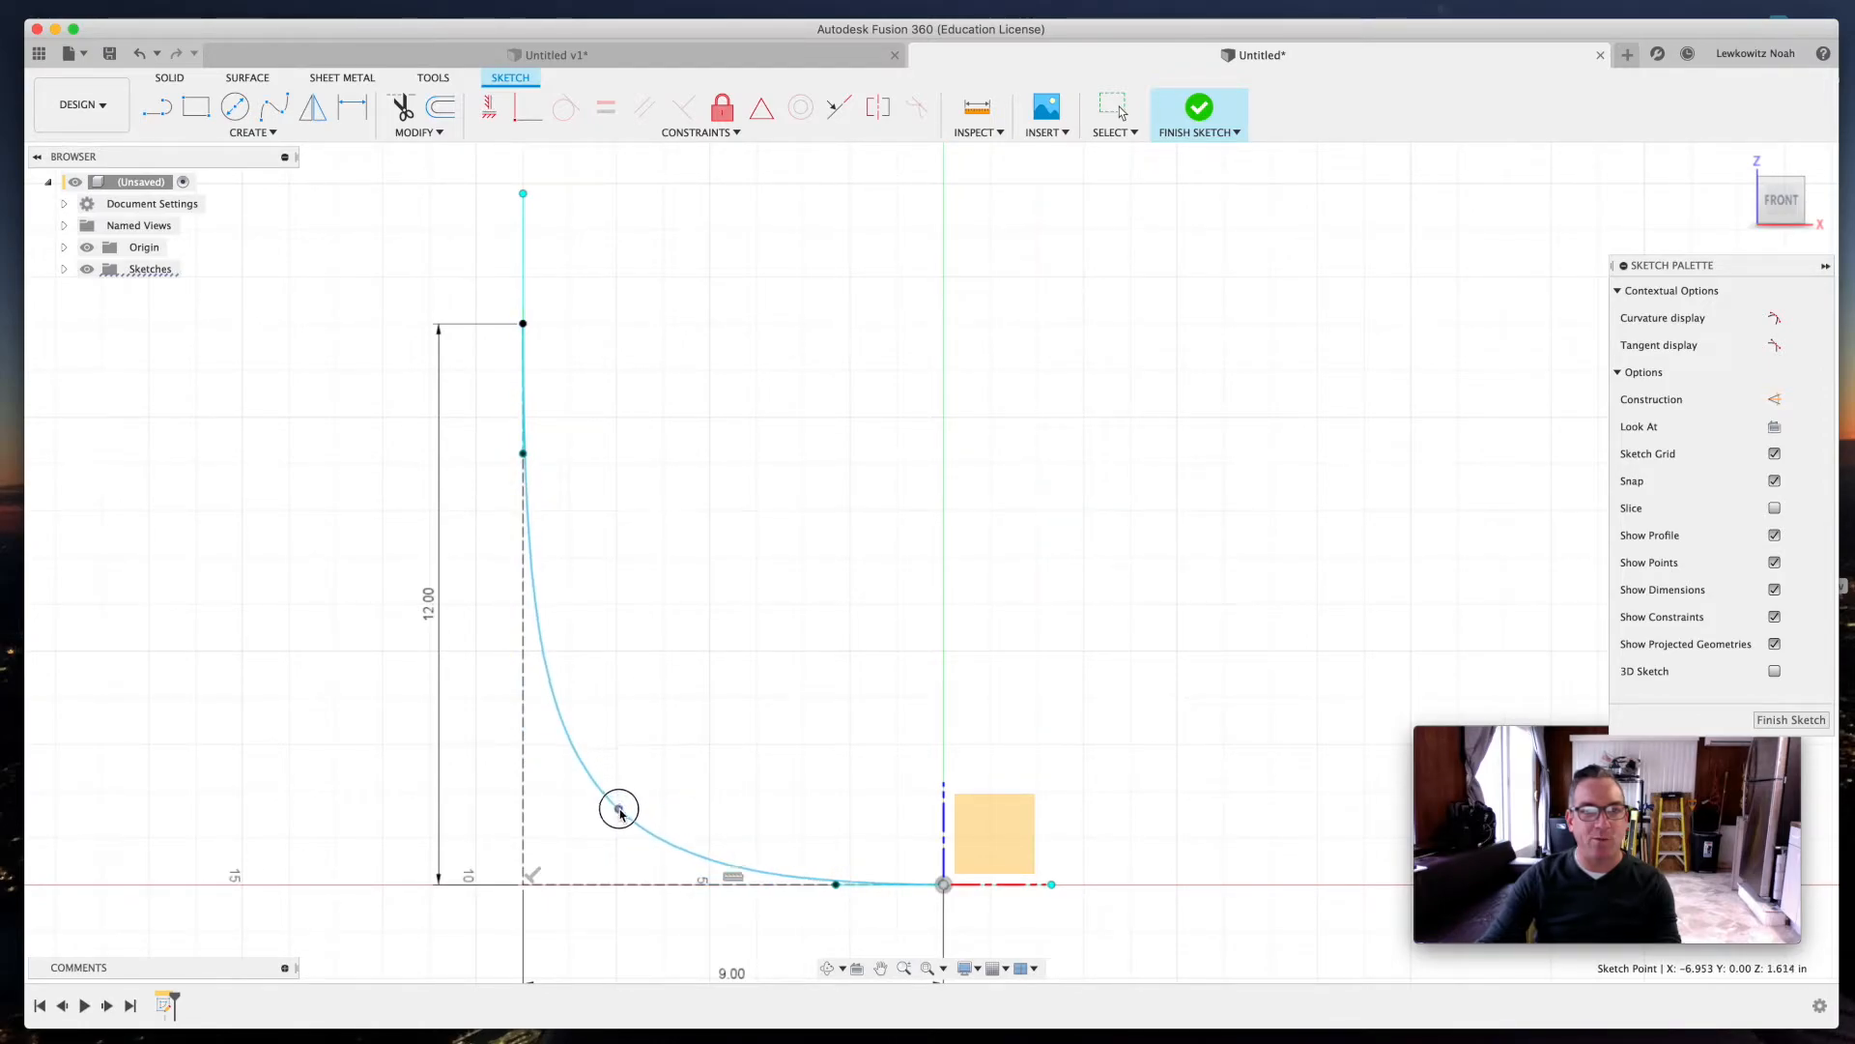
pyautogui.moveTo(620, 811); pyautogui.dragTo(618, 810)
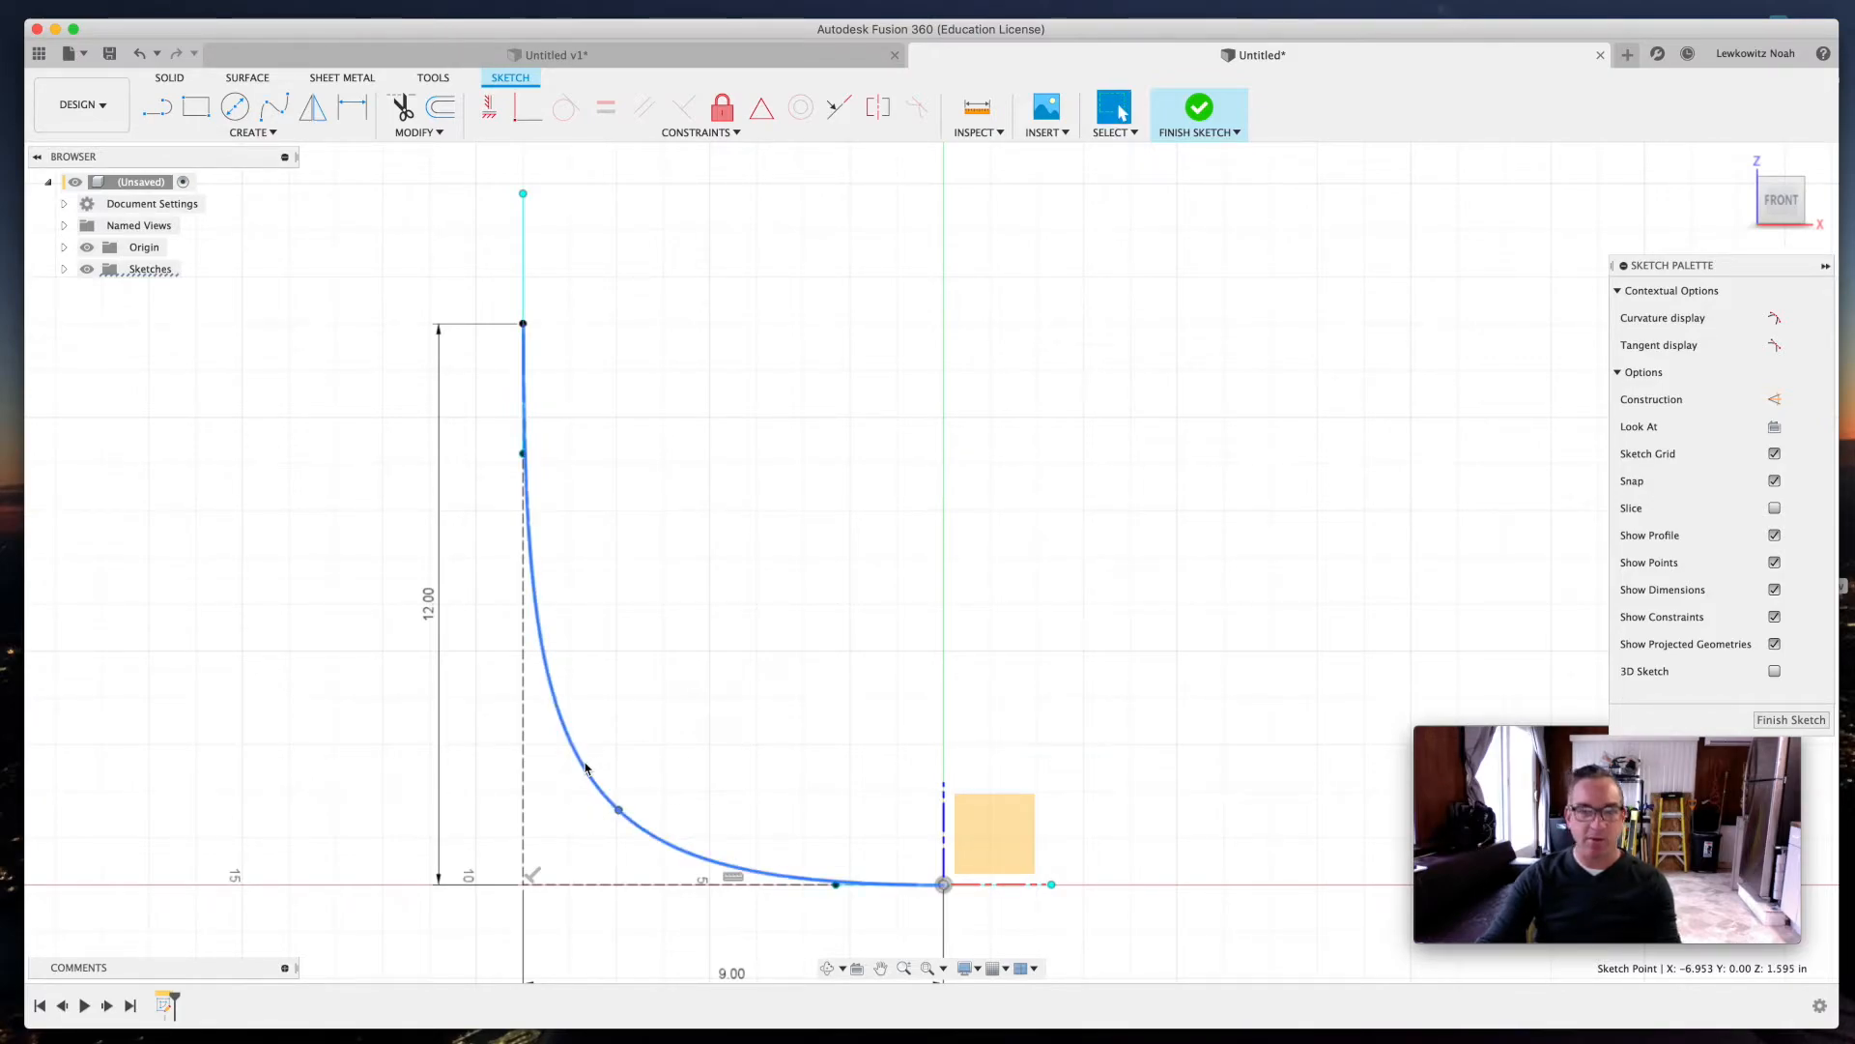
pyautogui.scroll(-3, 646, 736)
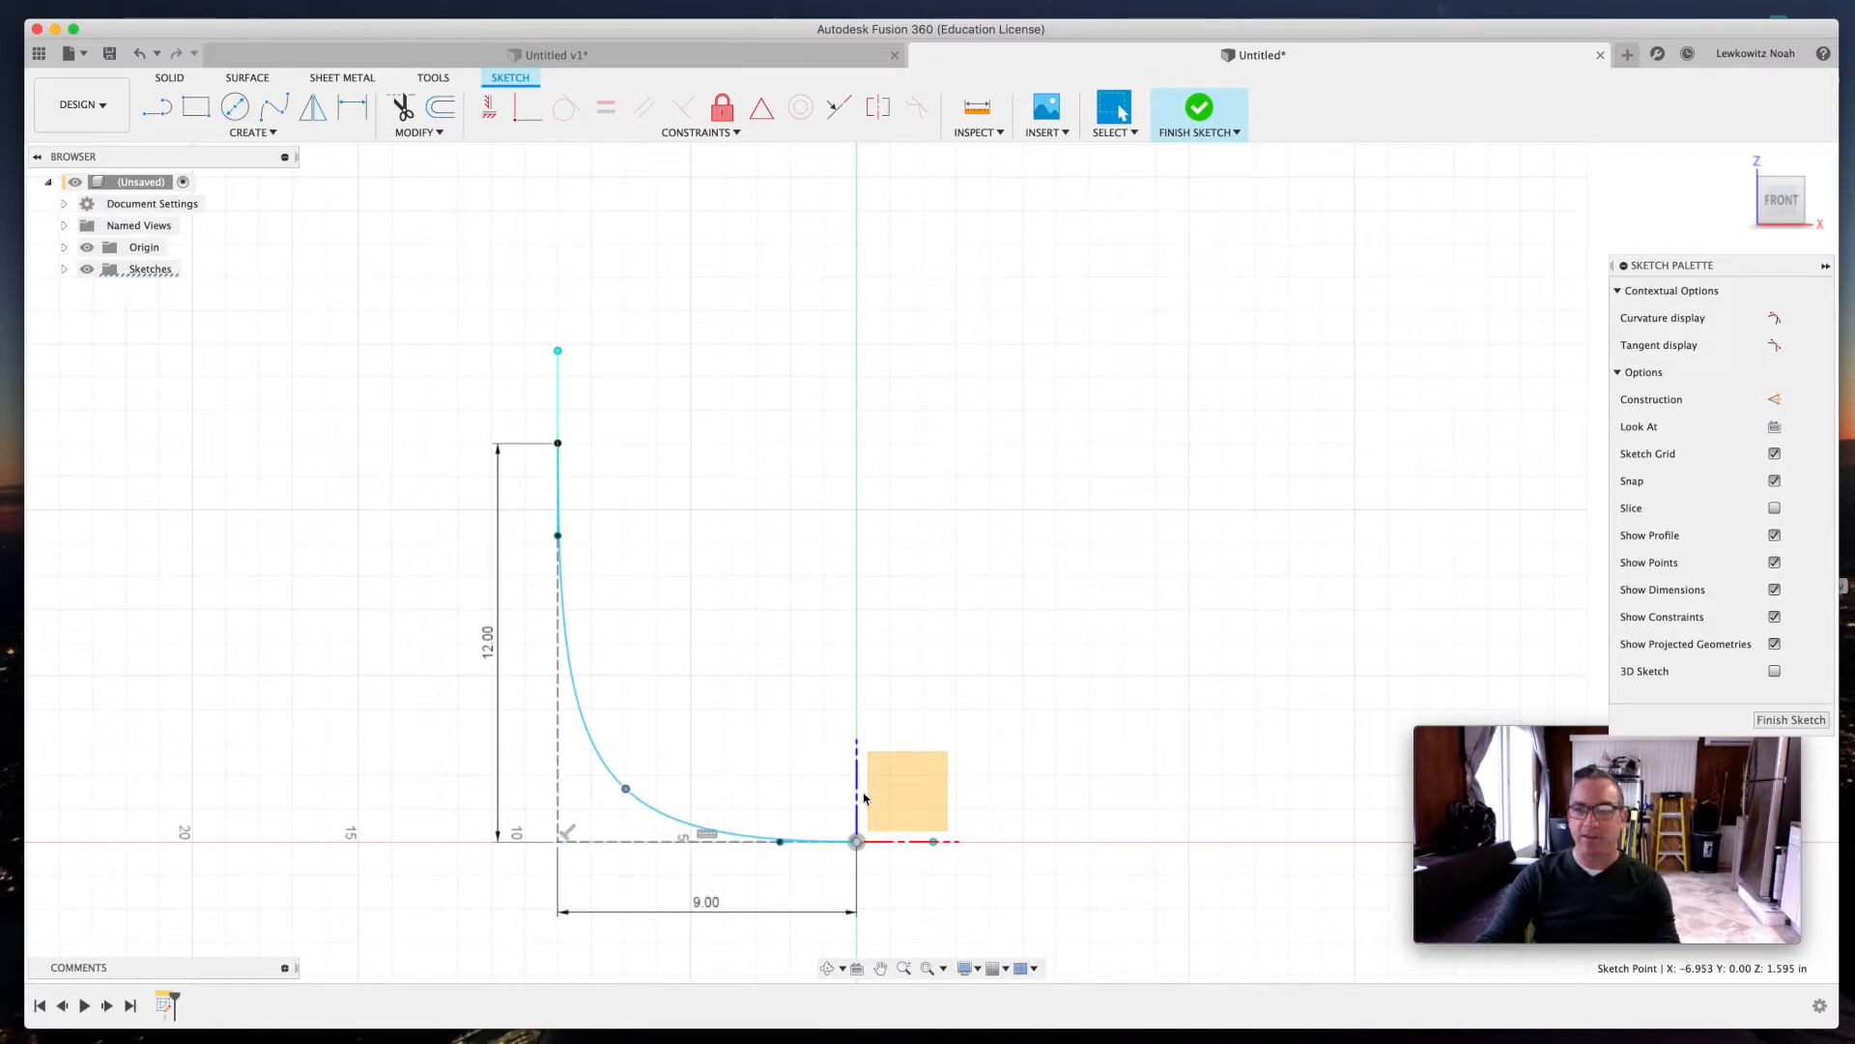
pyautogui.scroll(4, 547, 638)
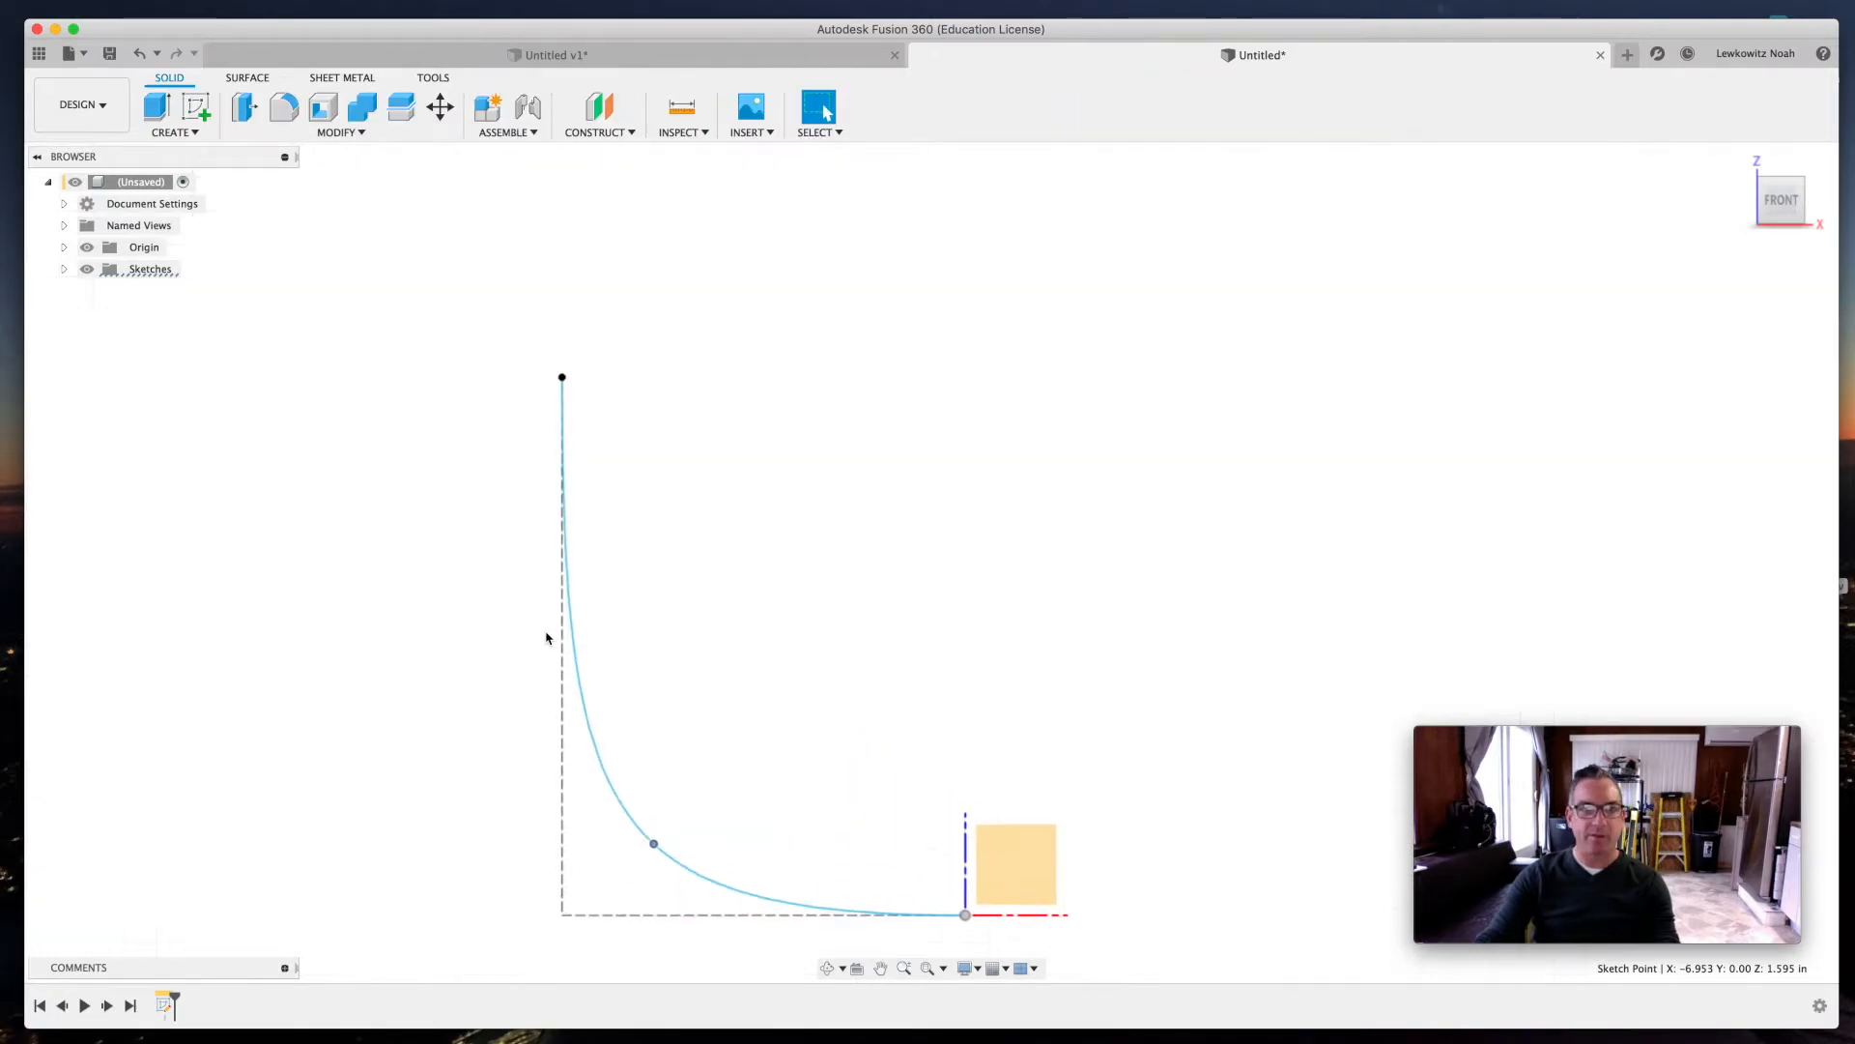
# - Start a new sketch on the vertical YZ origin plane, perpendicular to the spline profile
pyautogui.scroll(-8, 547, 638)
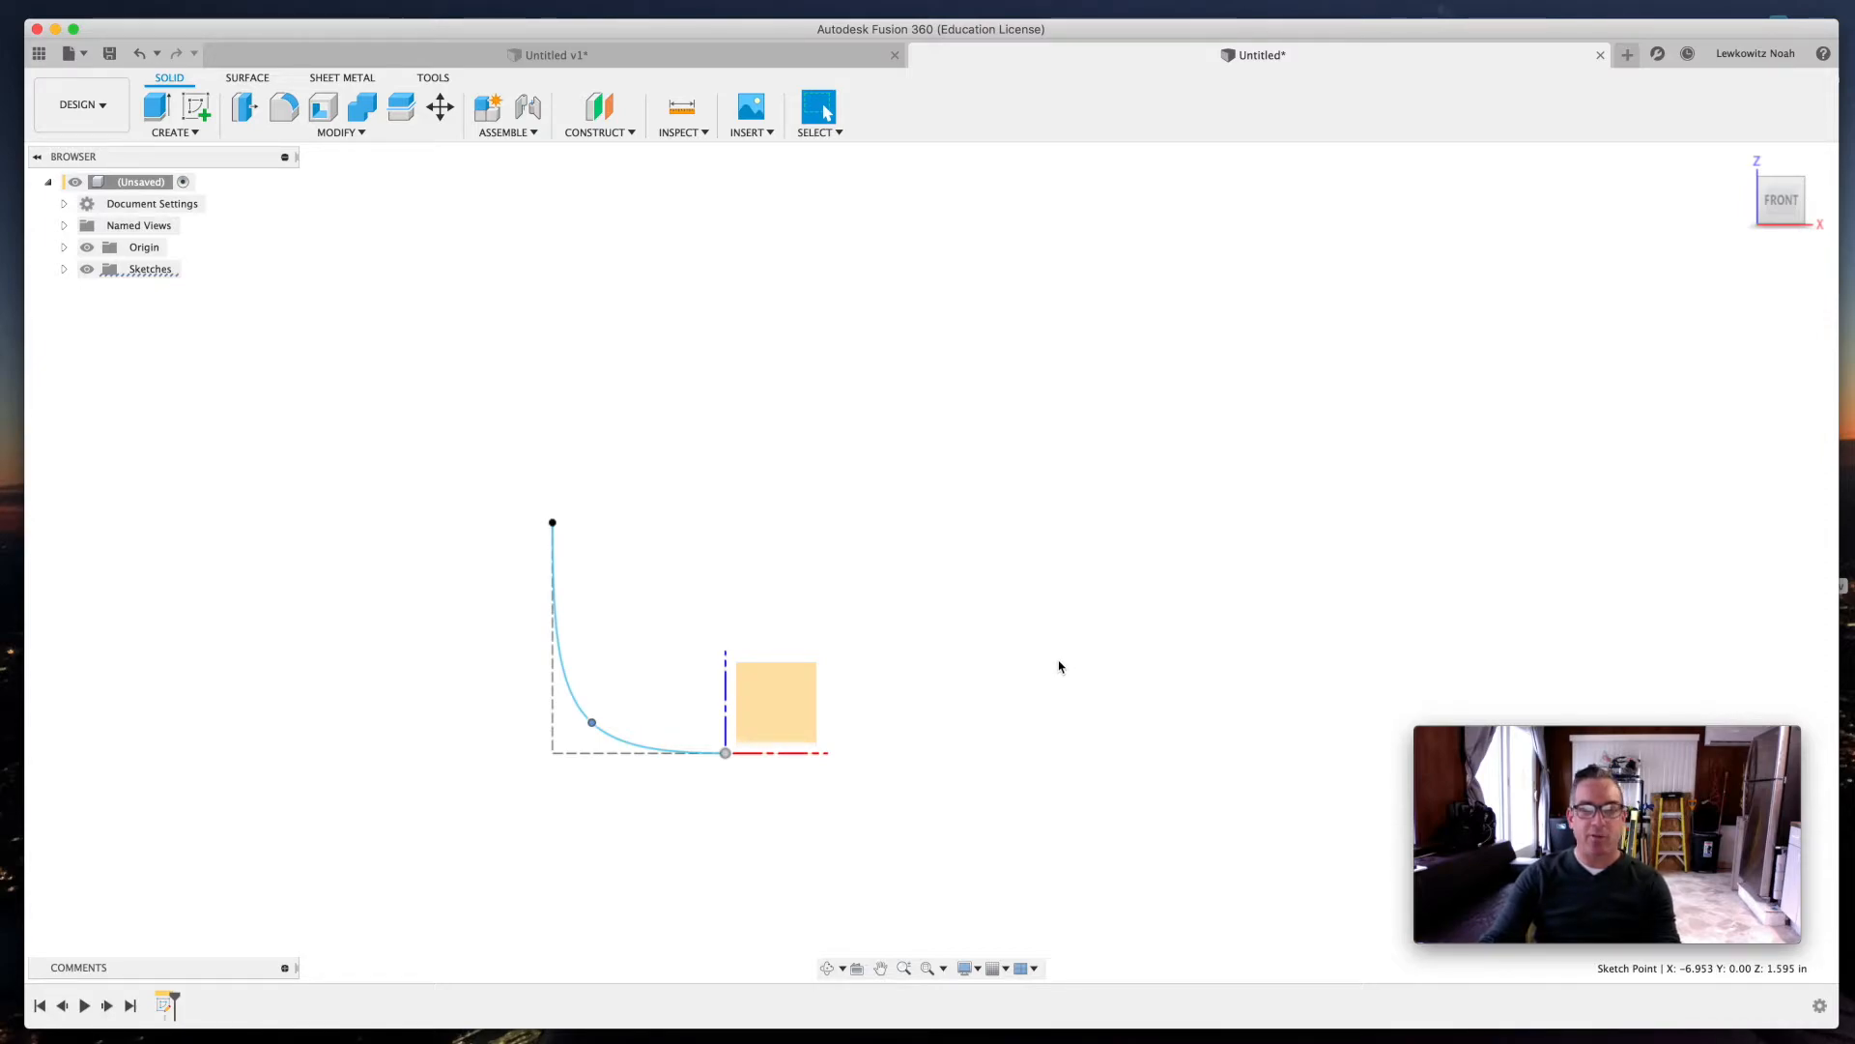
pyautogui.keyDown('shift'); pyautogui.moveTo(826, 834); pyautogui.dragTo(870, 804, button='middle'); pyautogui.keyUp('shift')
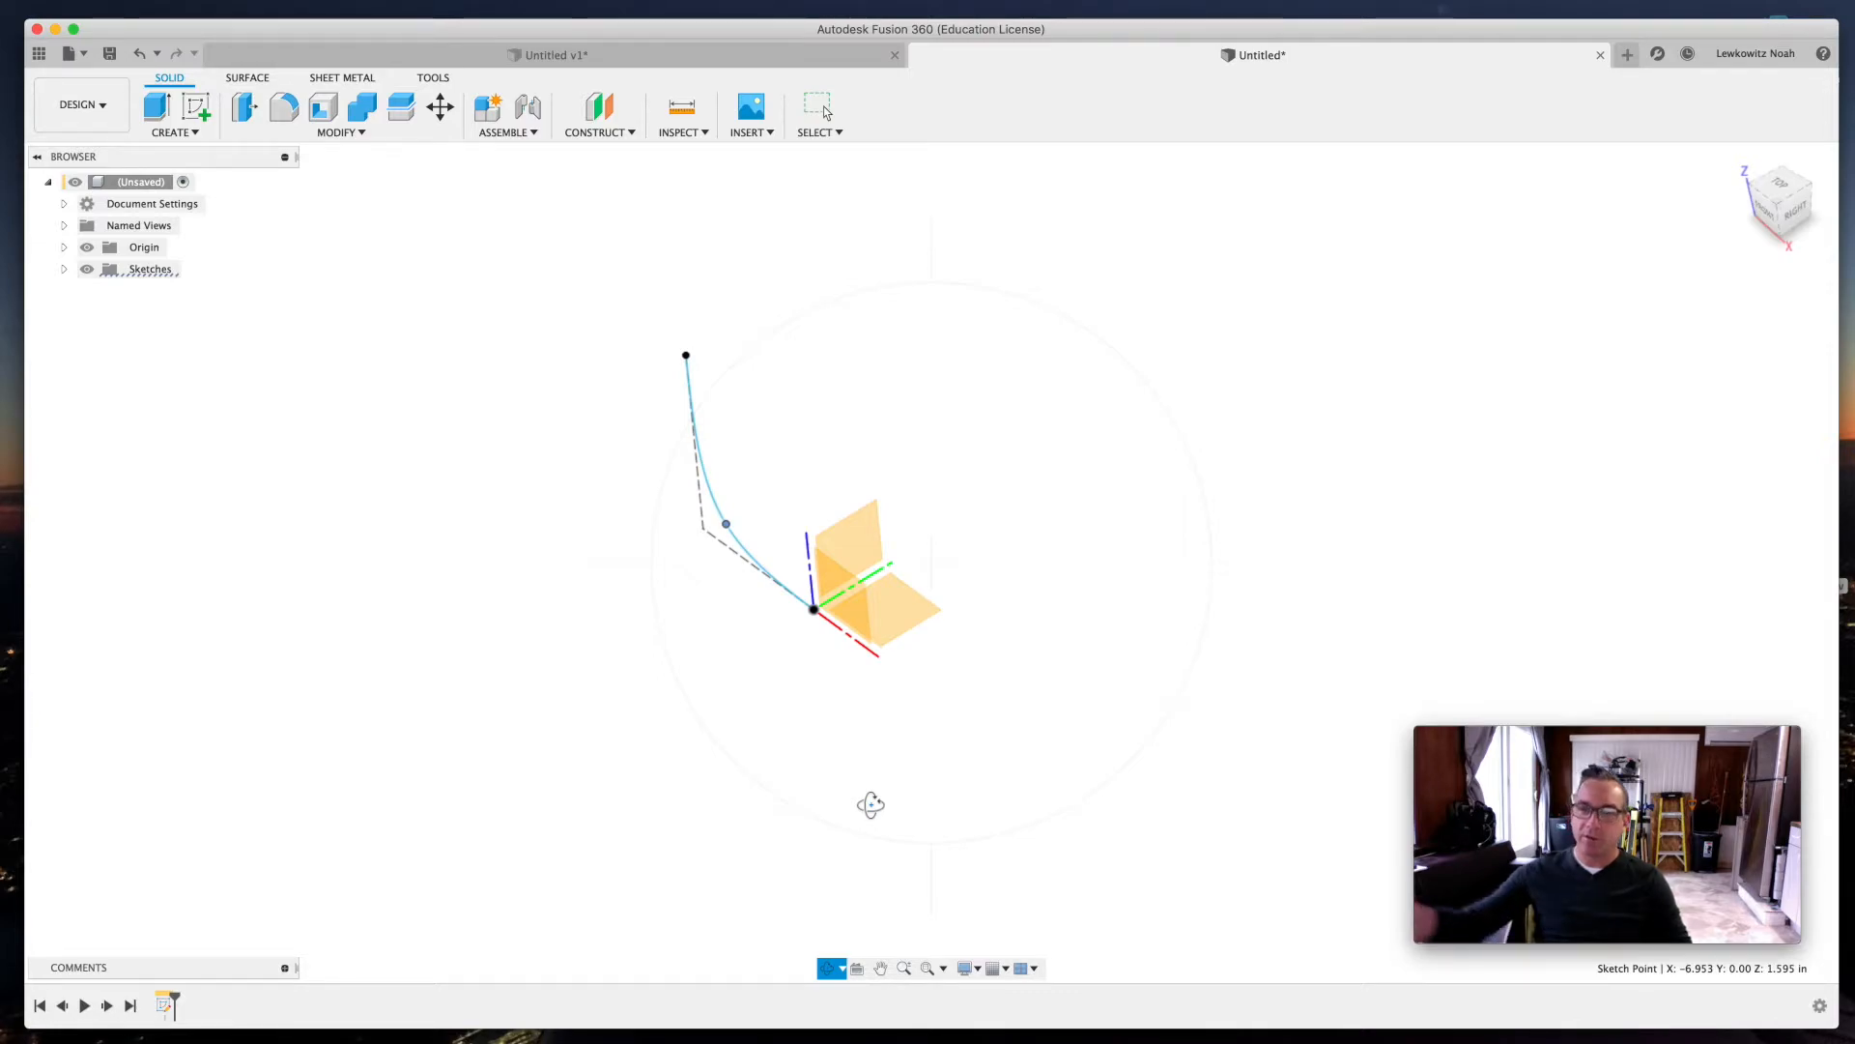
pyautogui.press('Escape')
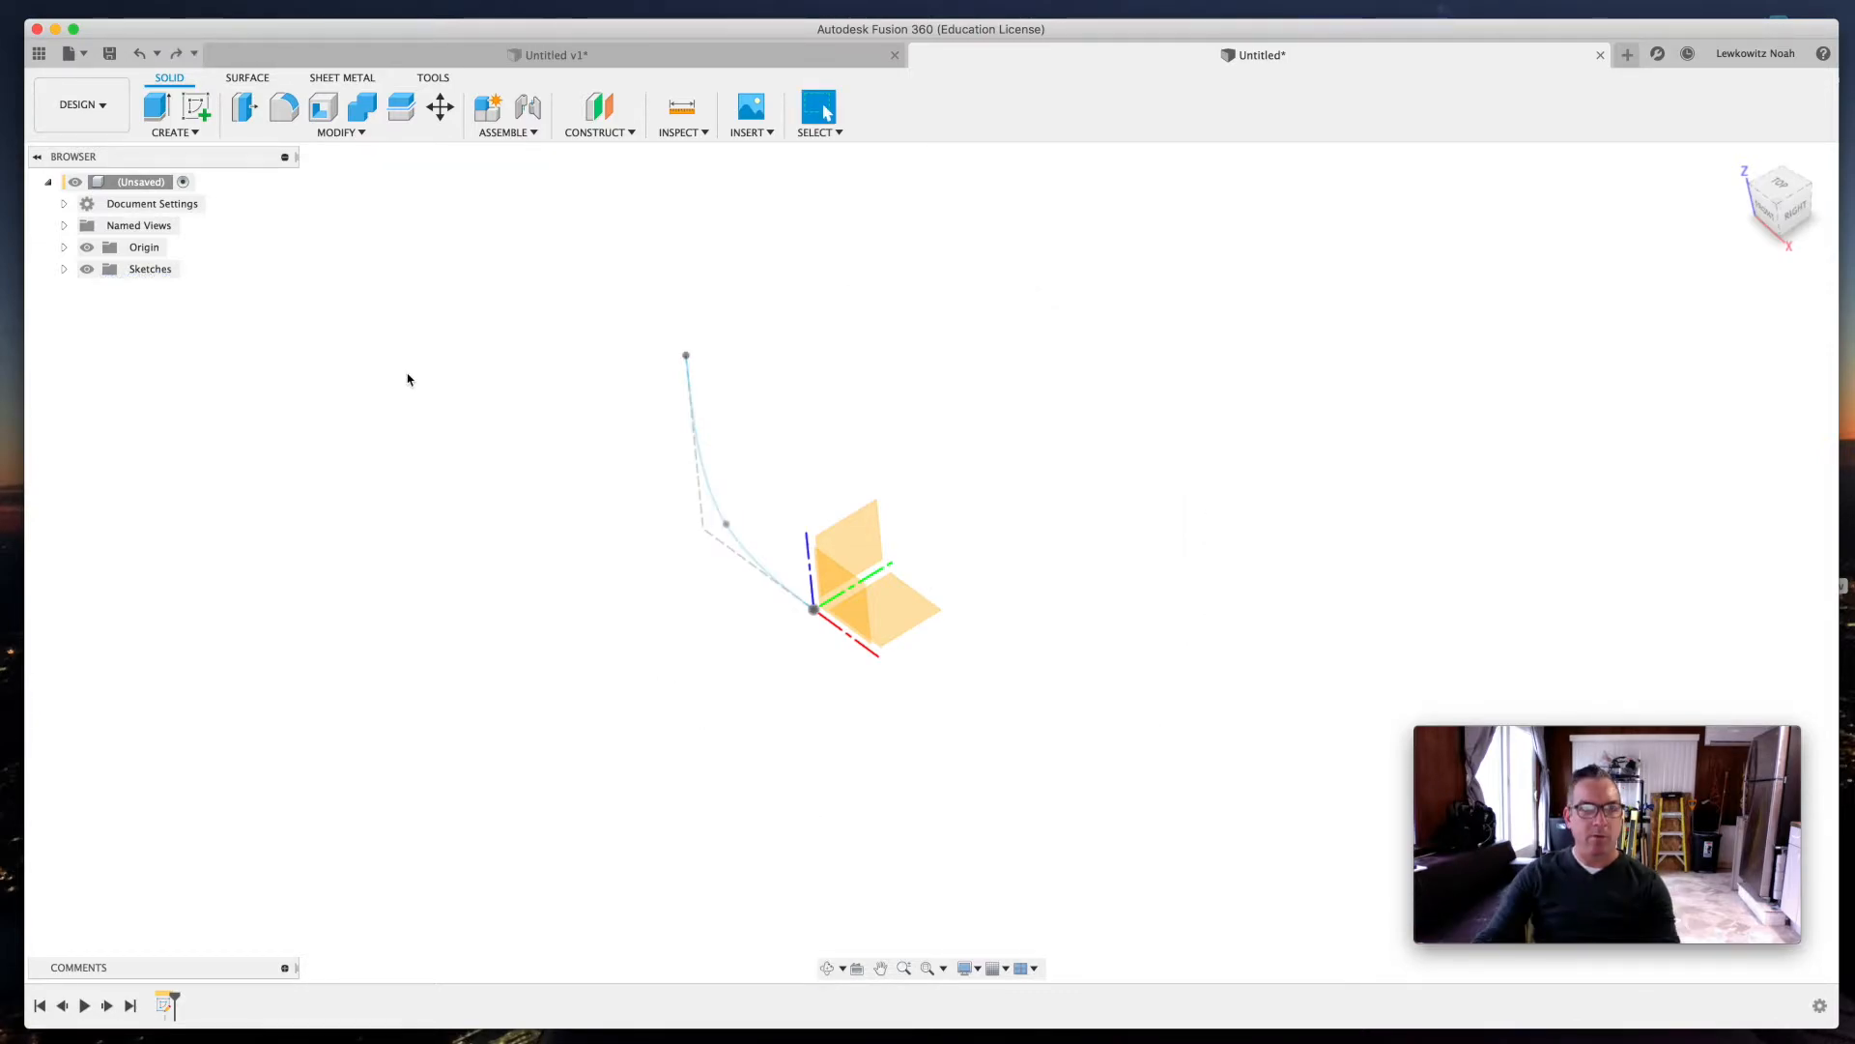
pyautogui.click(196, 106)
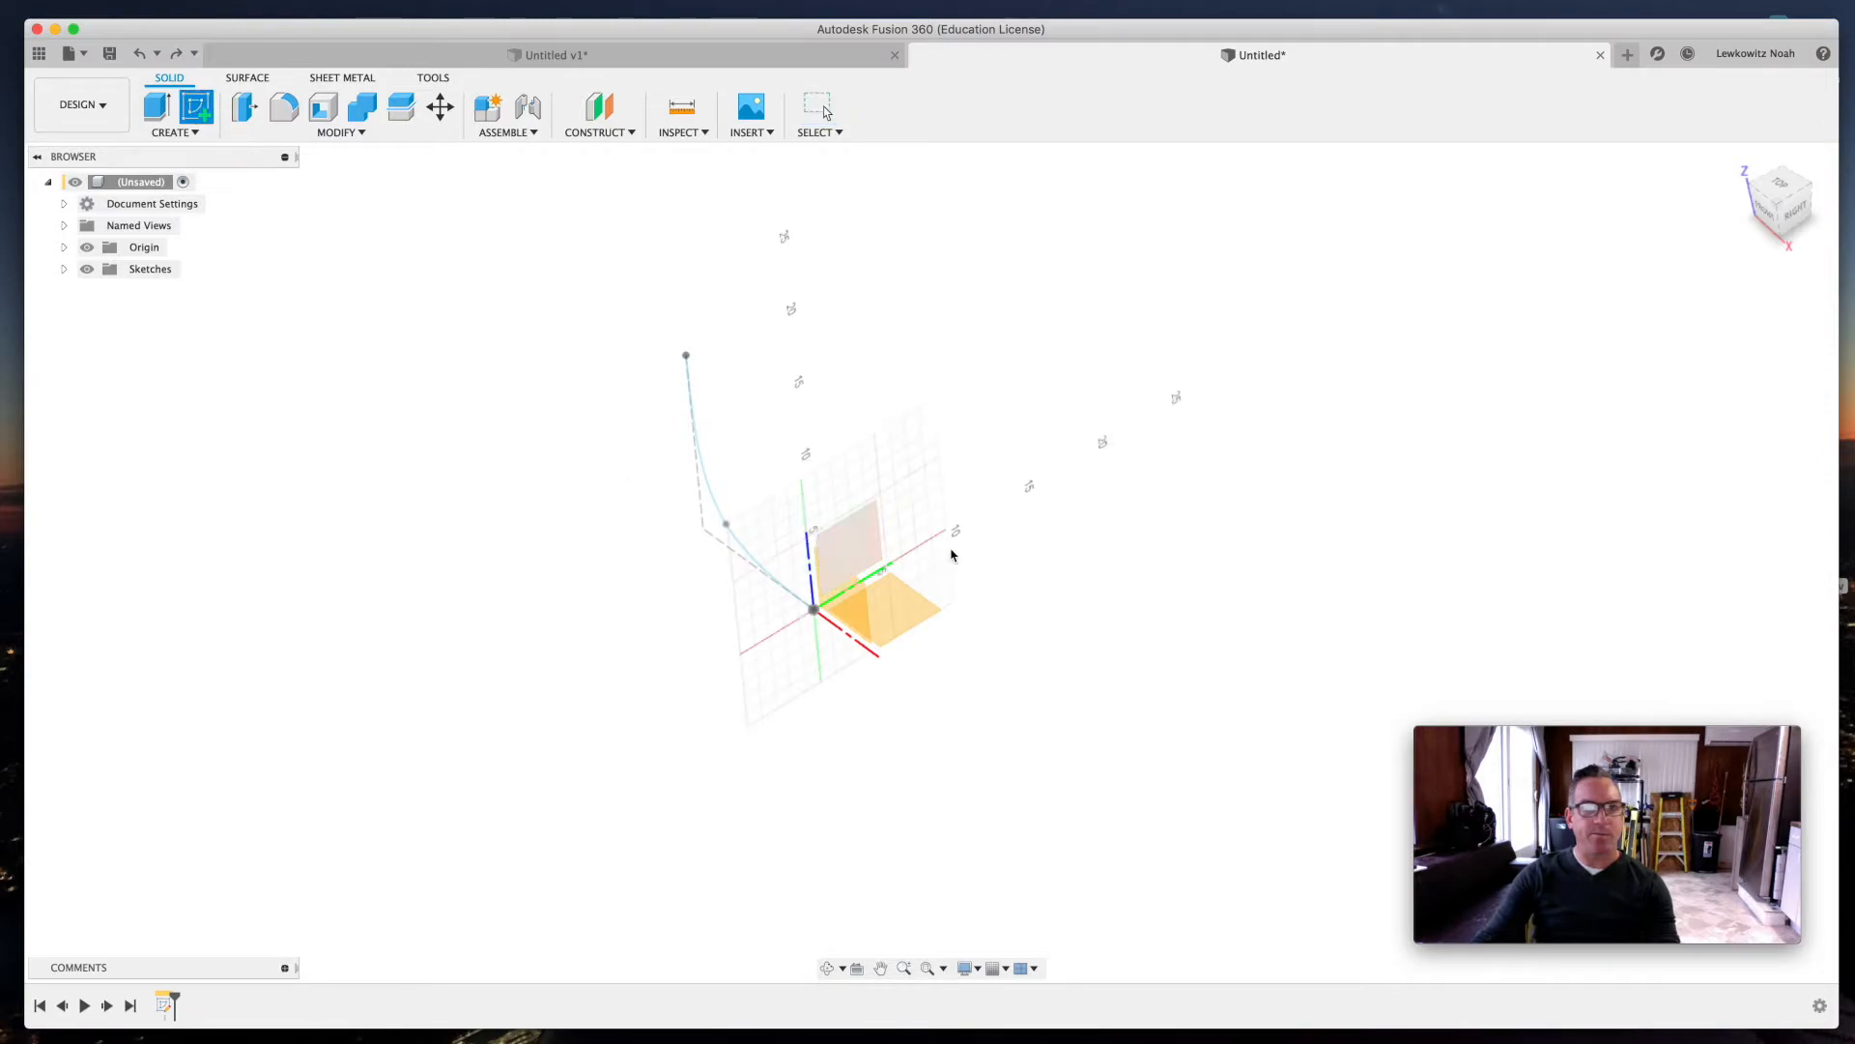
pyautogui.click(855, 538)
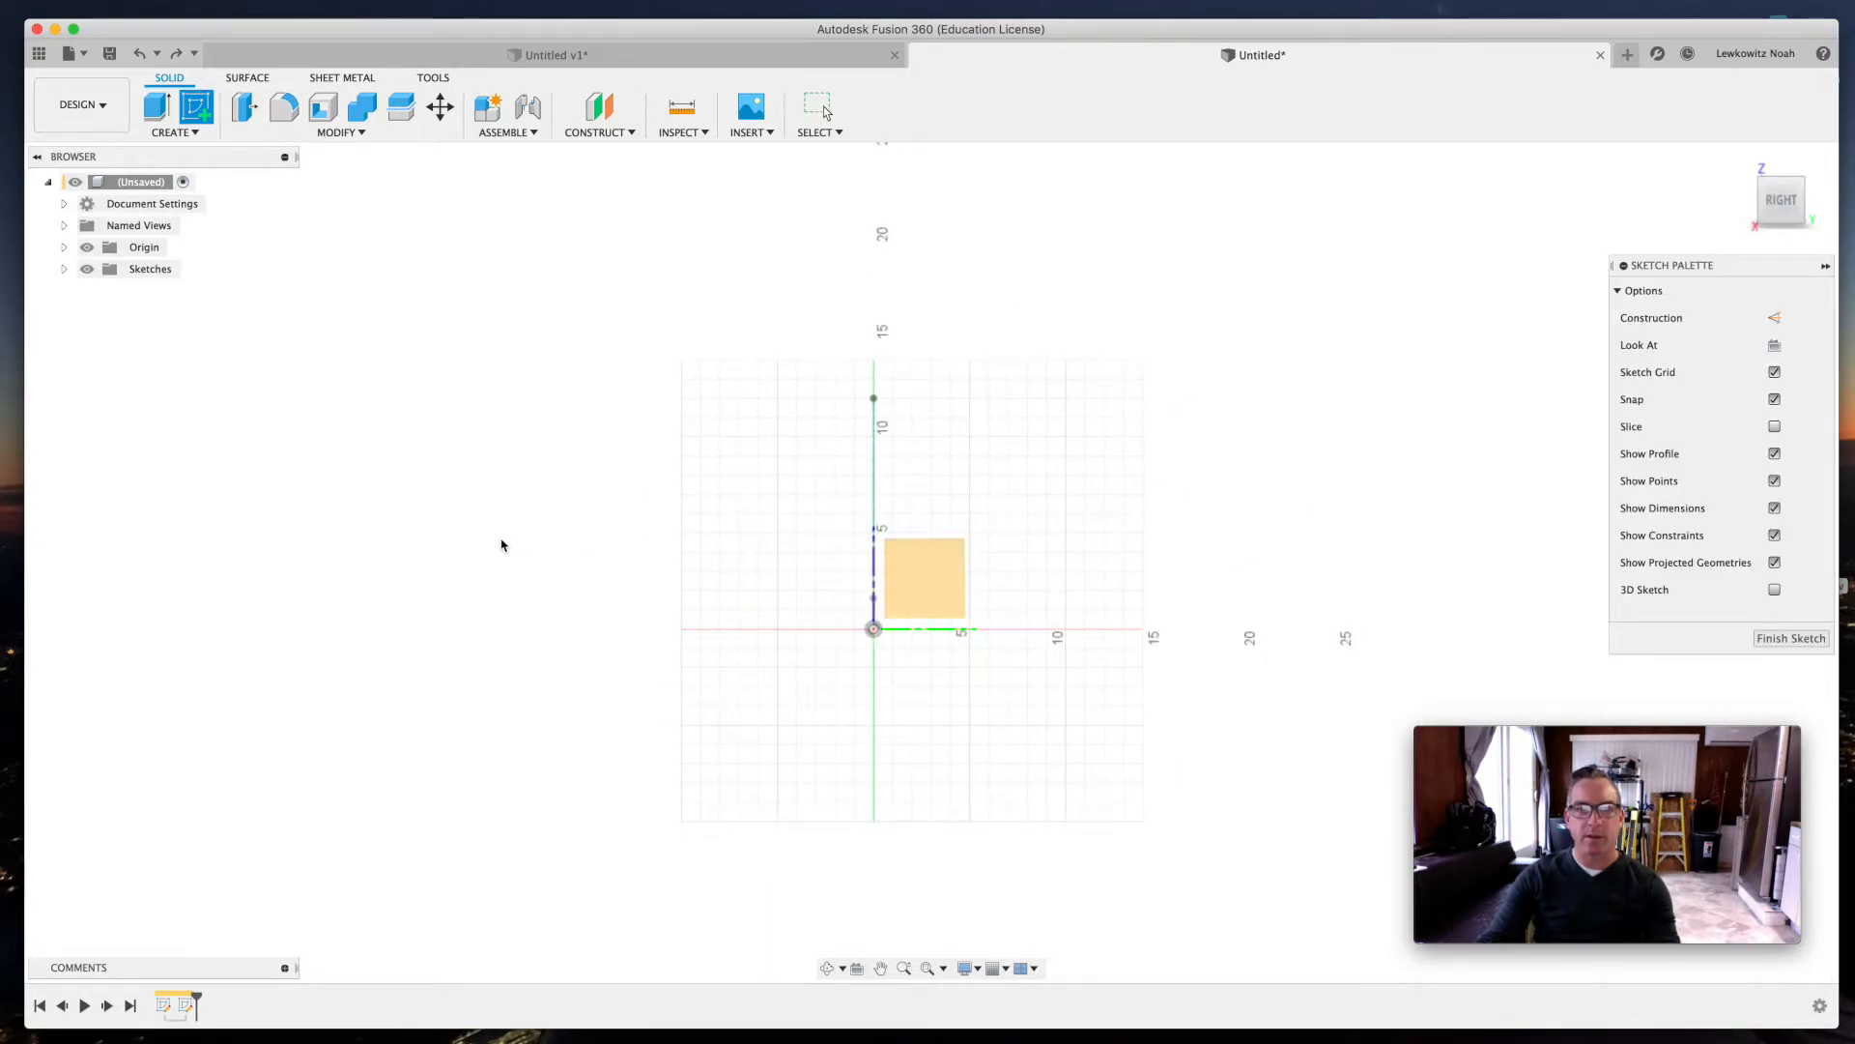
# - Draw a 48 in horizontal line from the origin along the Y axis
pyautogui.press('l')
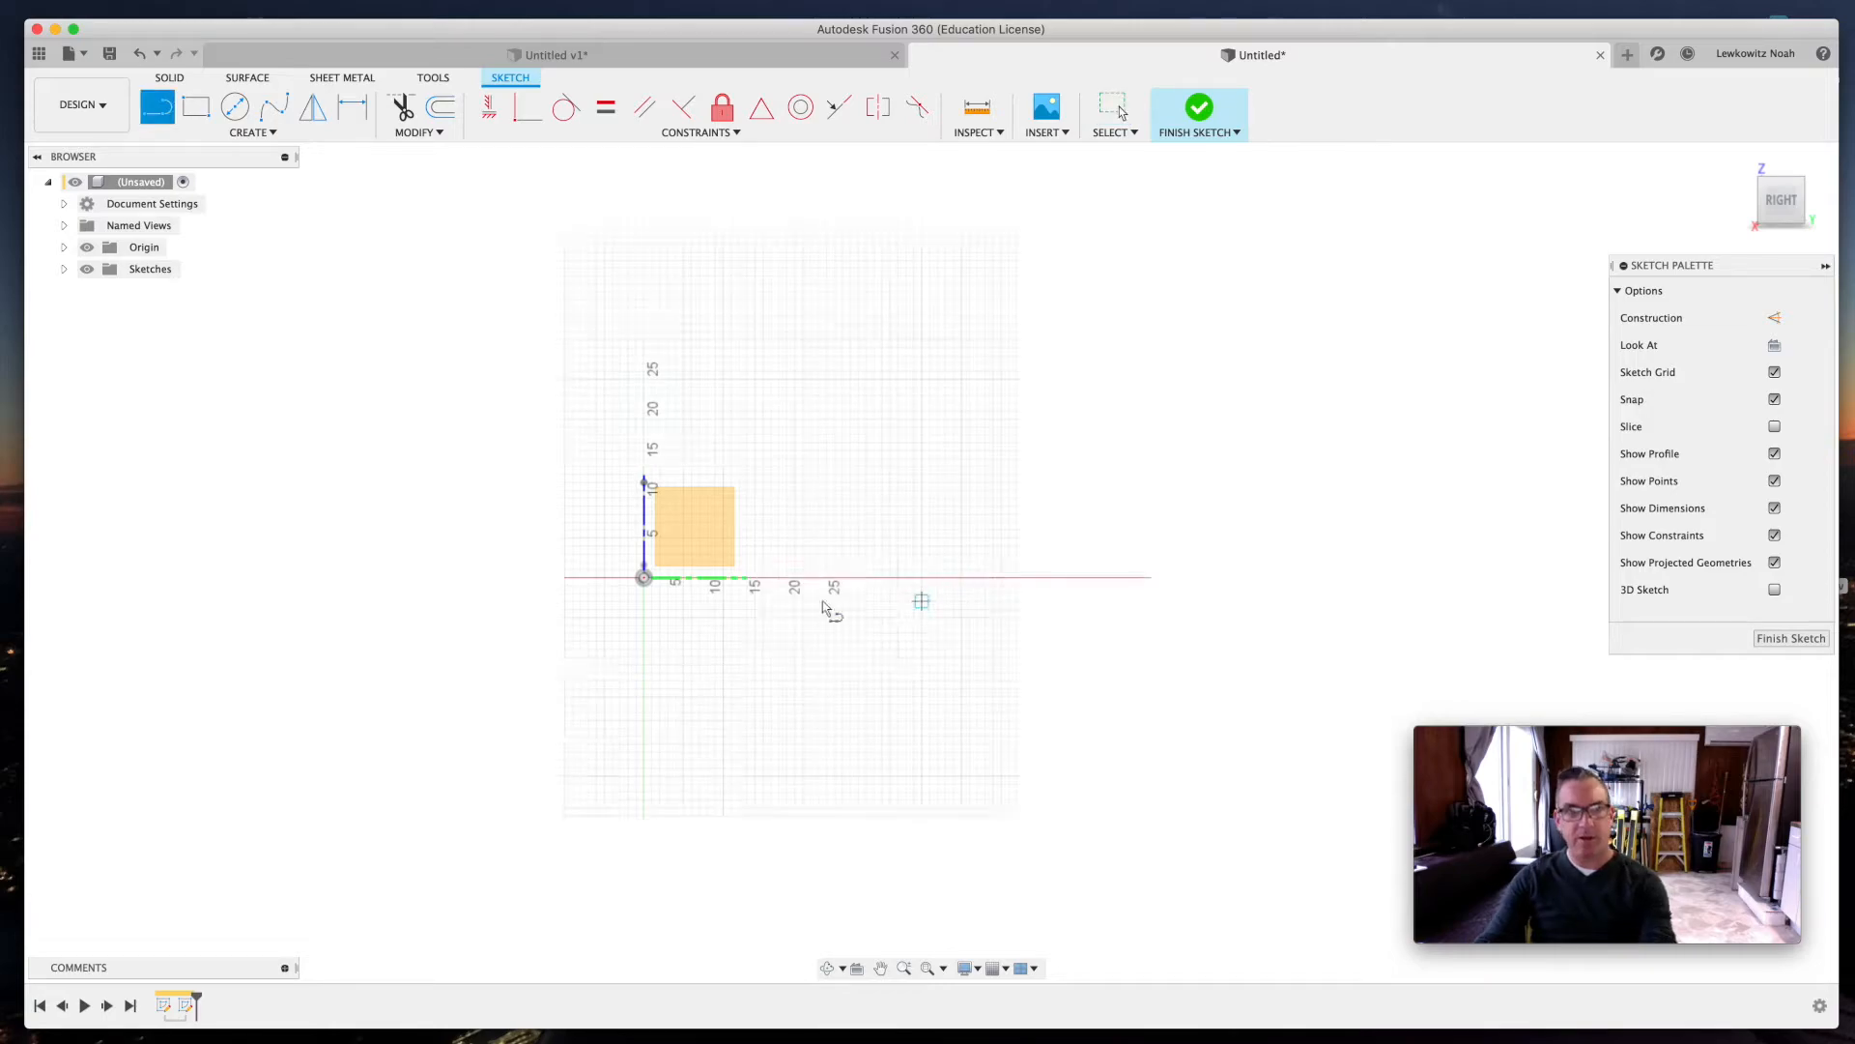
pyautogui.click(643, 577)
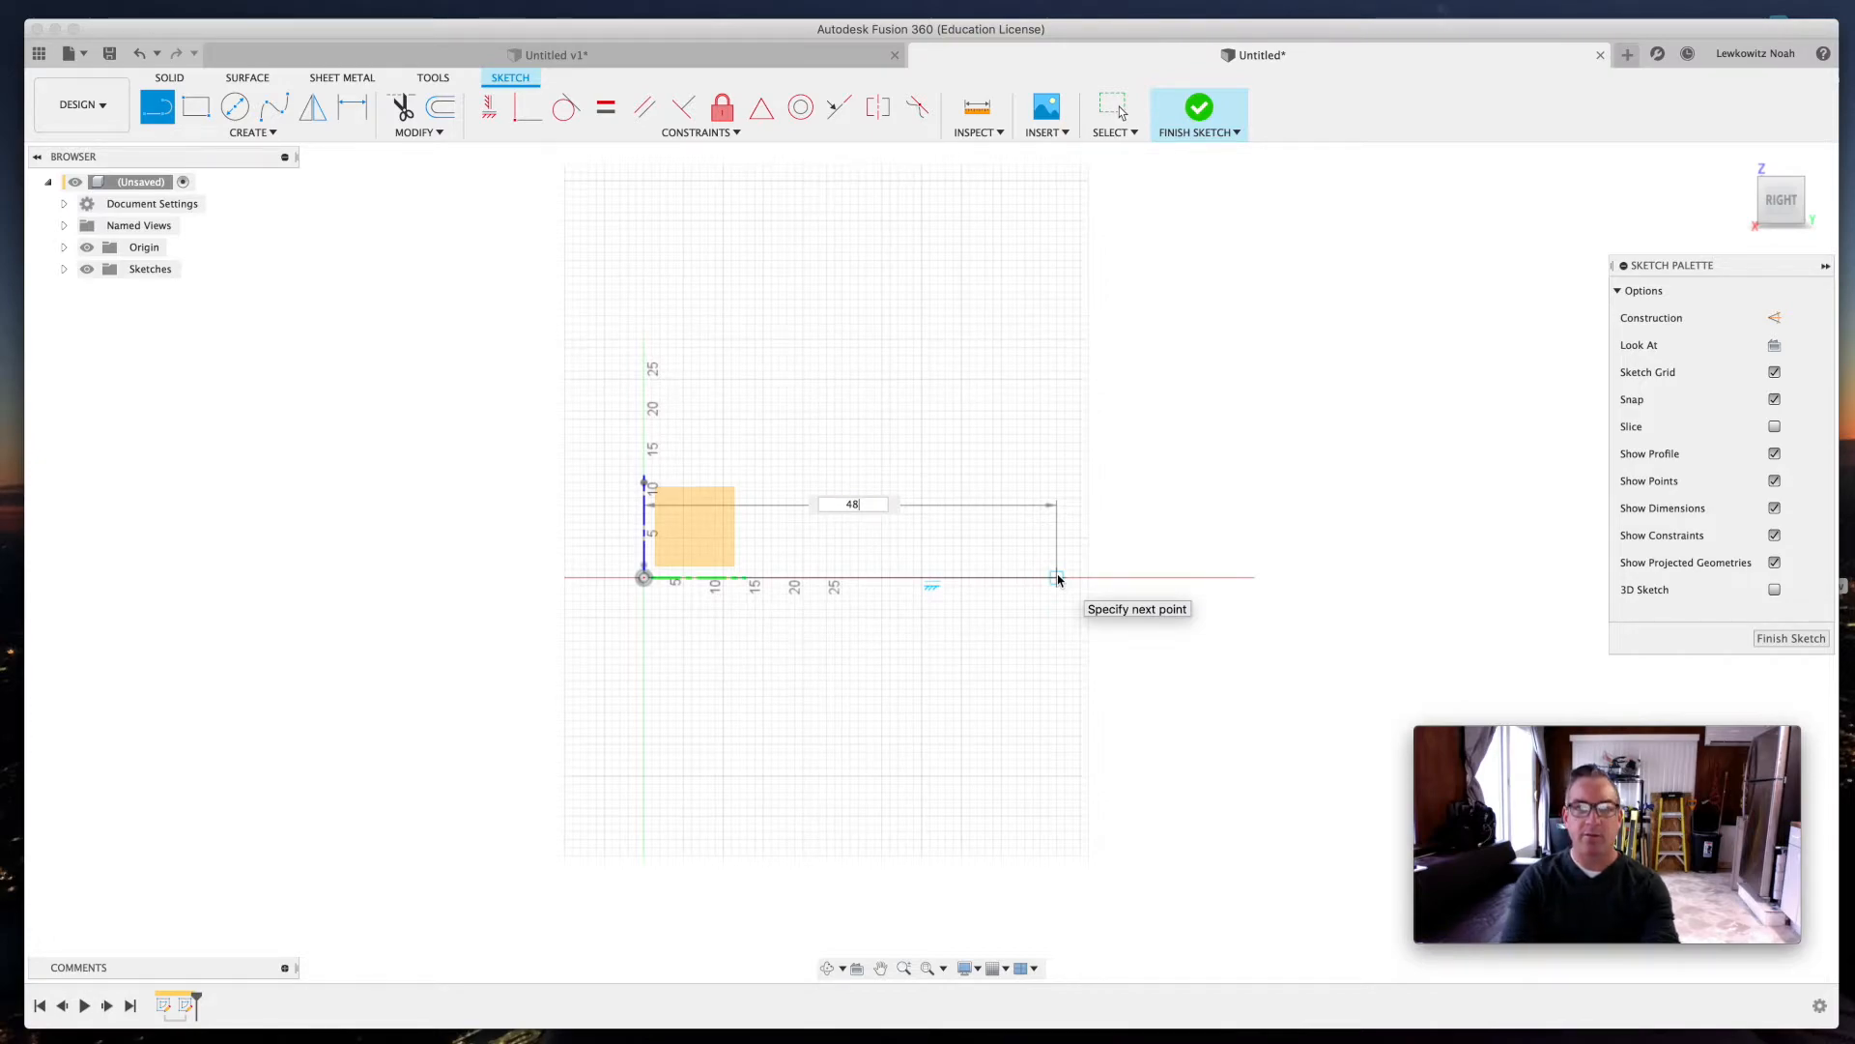
pyautogui.press('Return')
pyautogui.press('Escape')
# - Try to draw a 12 in vertical line upward from the far end of the 48 in line
pyautogui.press('l')
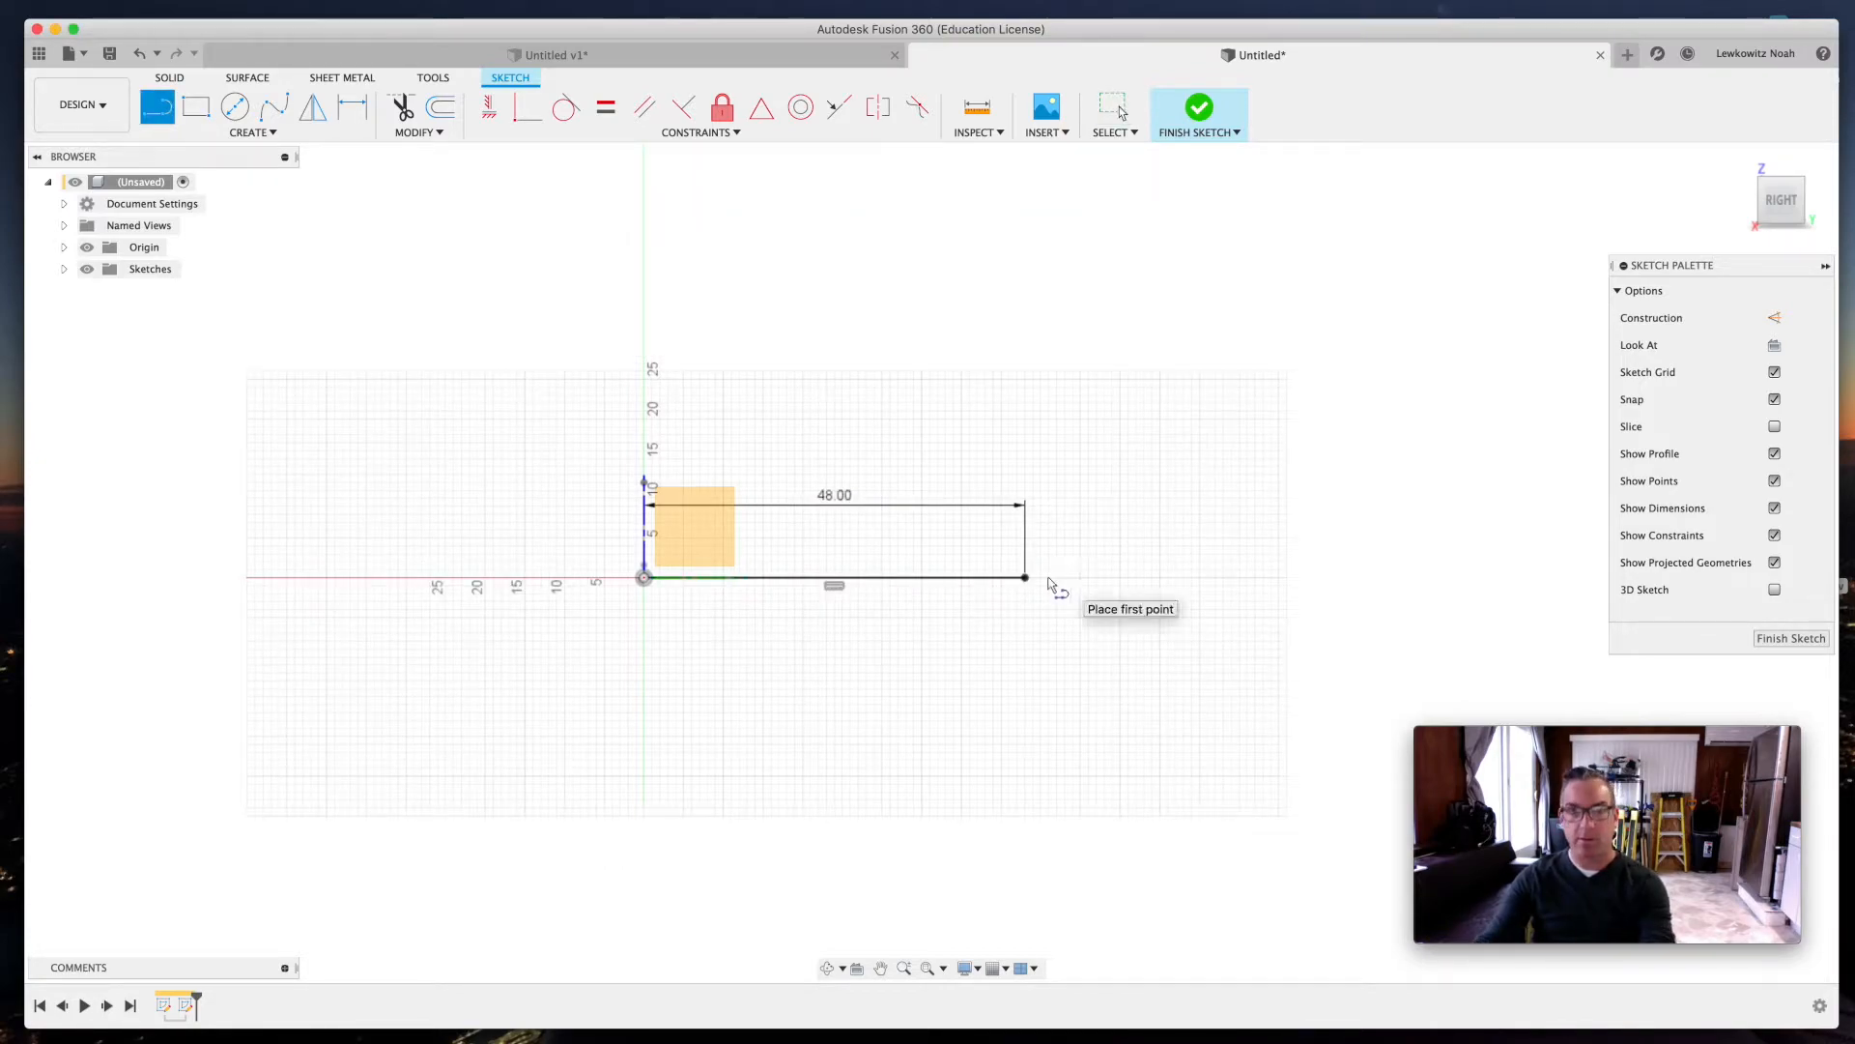
pyautogui.moveTo(1024, 577); pyautogui.dragTo(1024, 459)
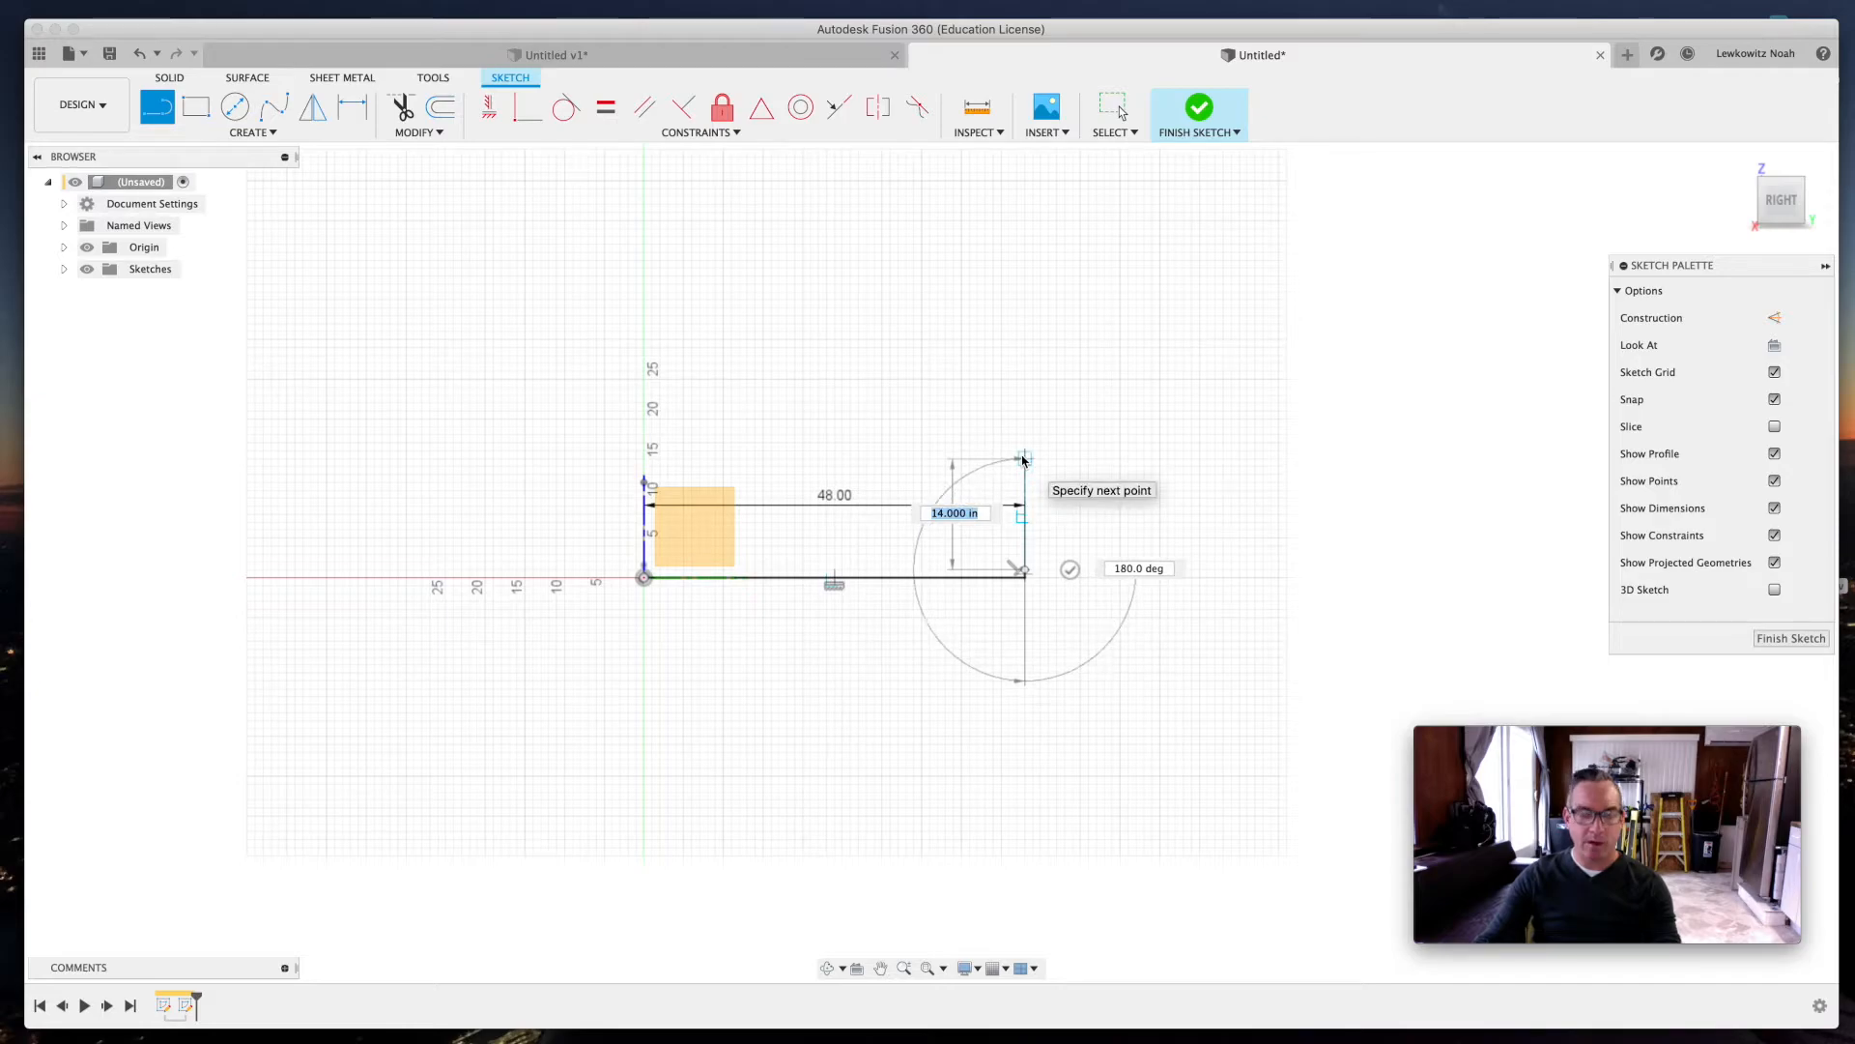
pyautogui.write('12')
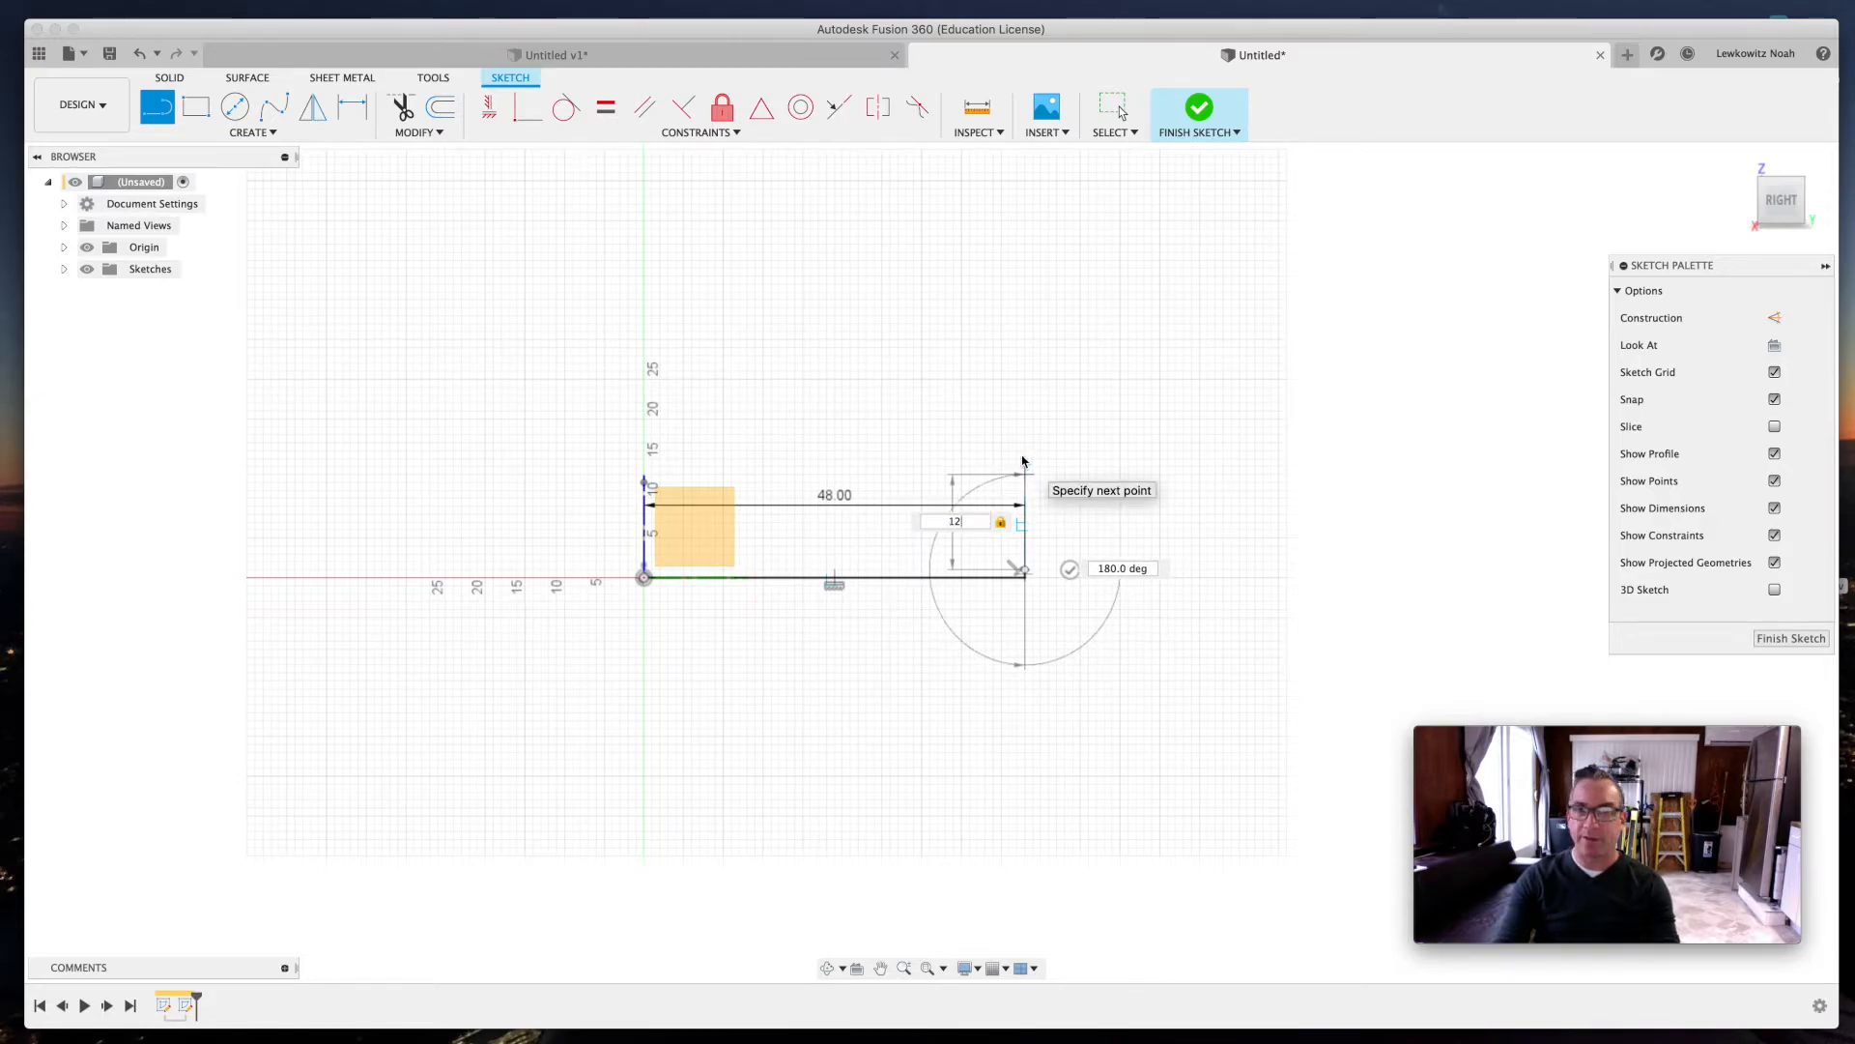
pyautogui.press('Return')
pyautogui.press('Escape')
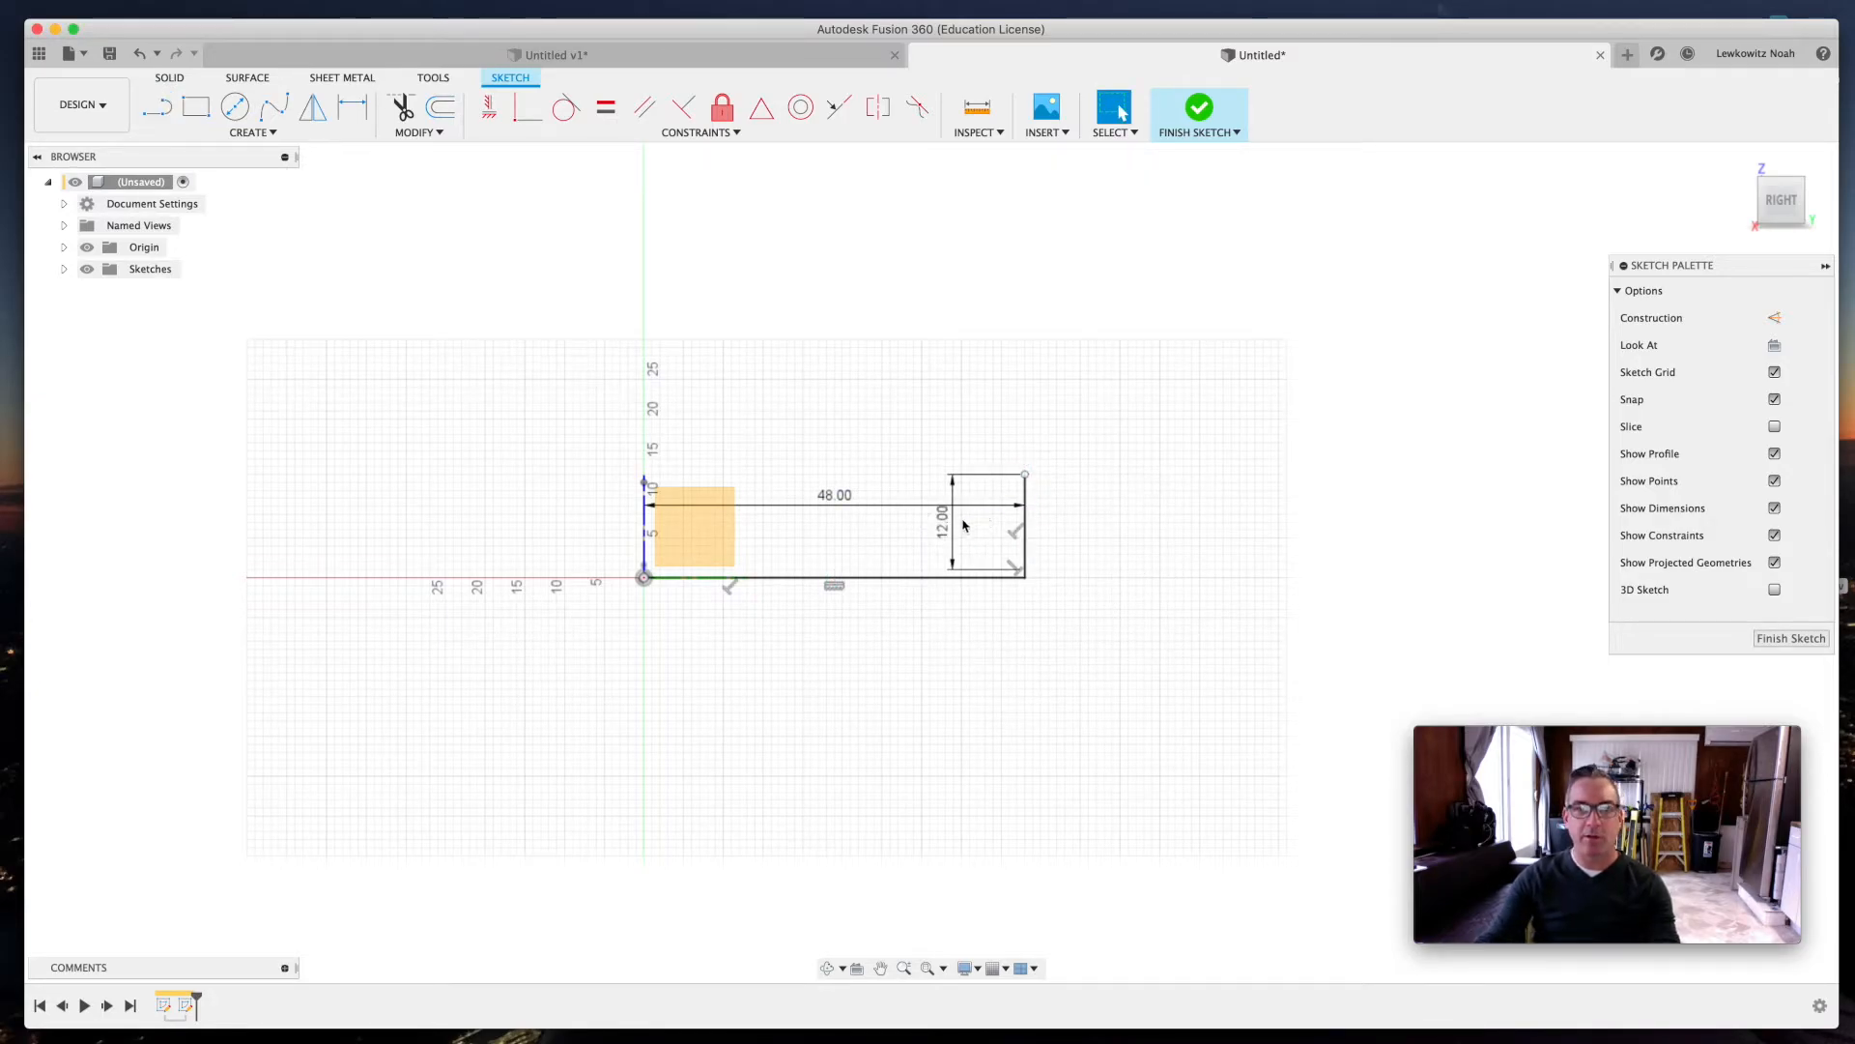
# - Move the 12 in dimension outside the vertical line and the 48 in dimension below the horizontal line
pyautogui.moveTo(967, 524); pyautogui.dragTo(1053, 521)
pyautogui.moveTo(858, 498); pyautogui.dragTo(851, 628)
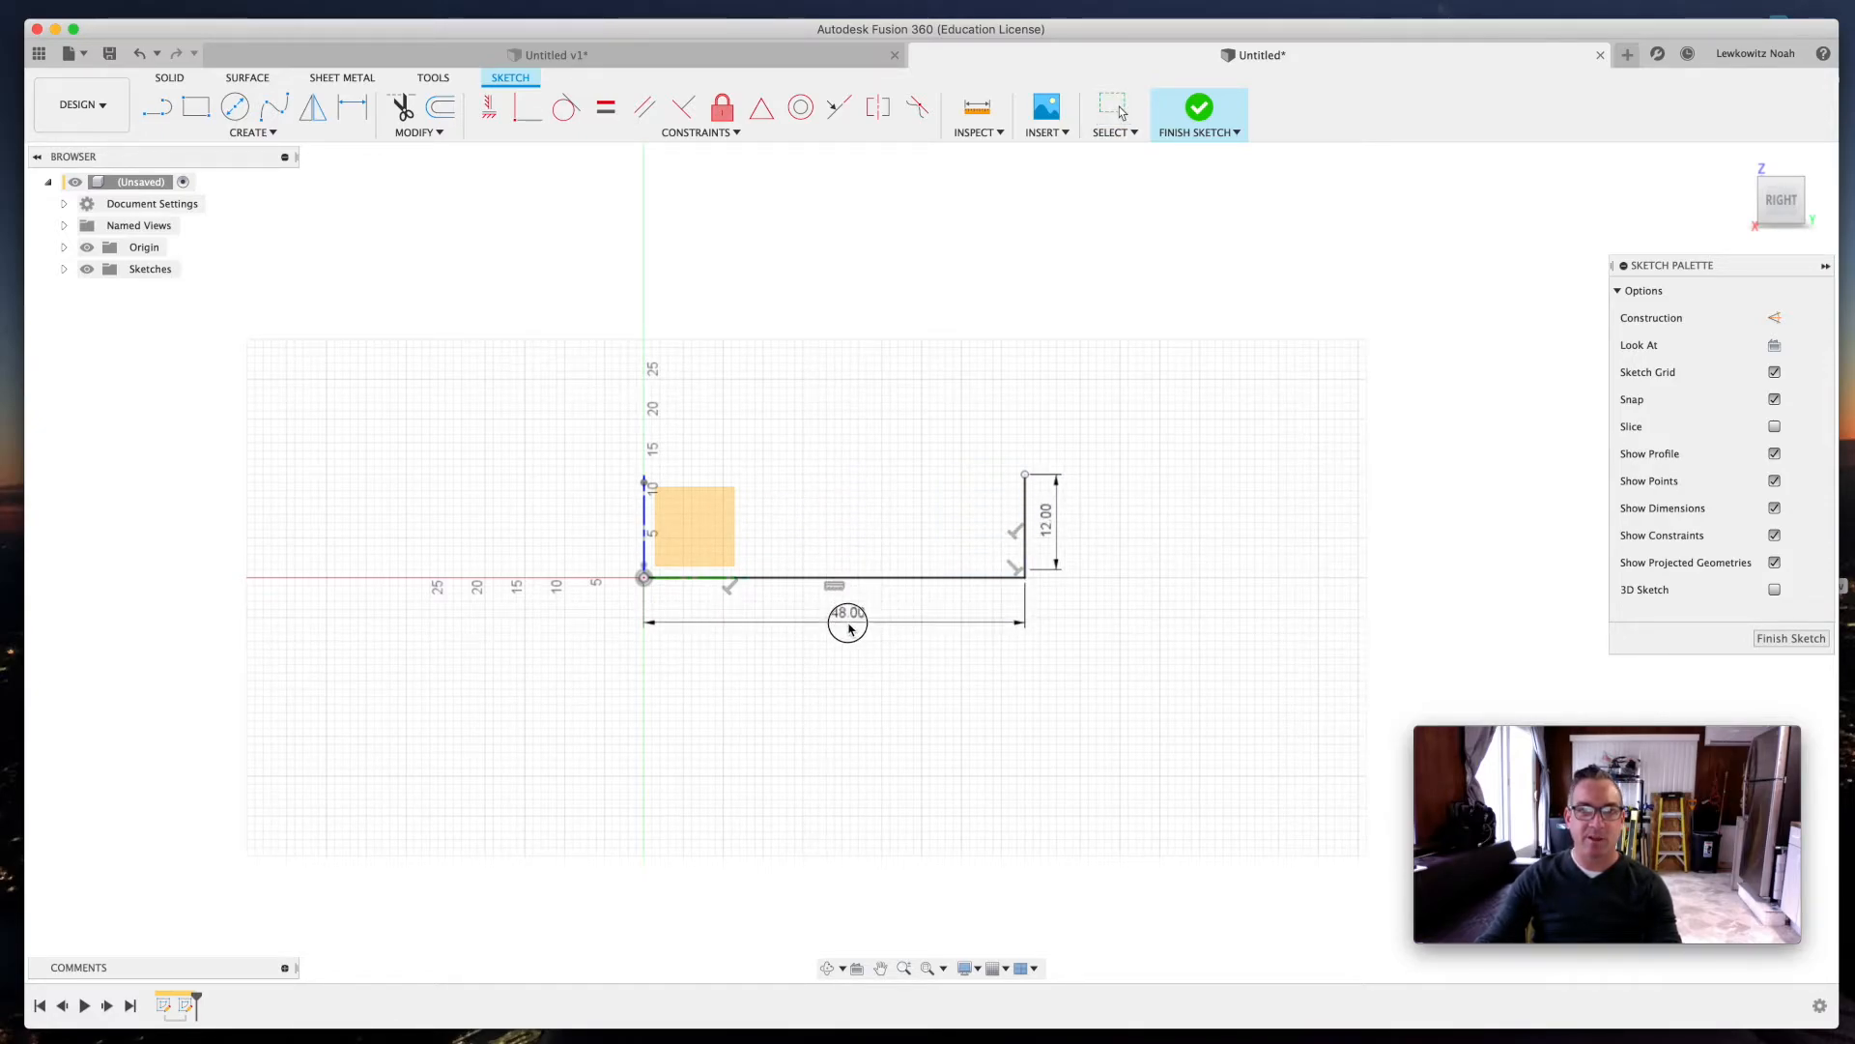
pyautogui.moveTo(1050, 529); pyautogui.dragTo(1064, 527)
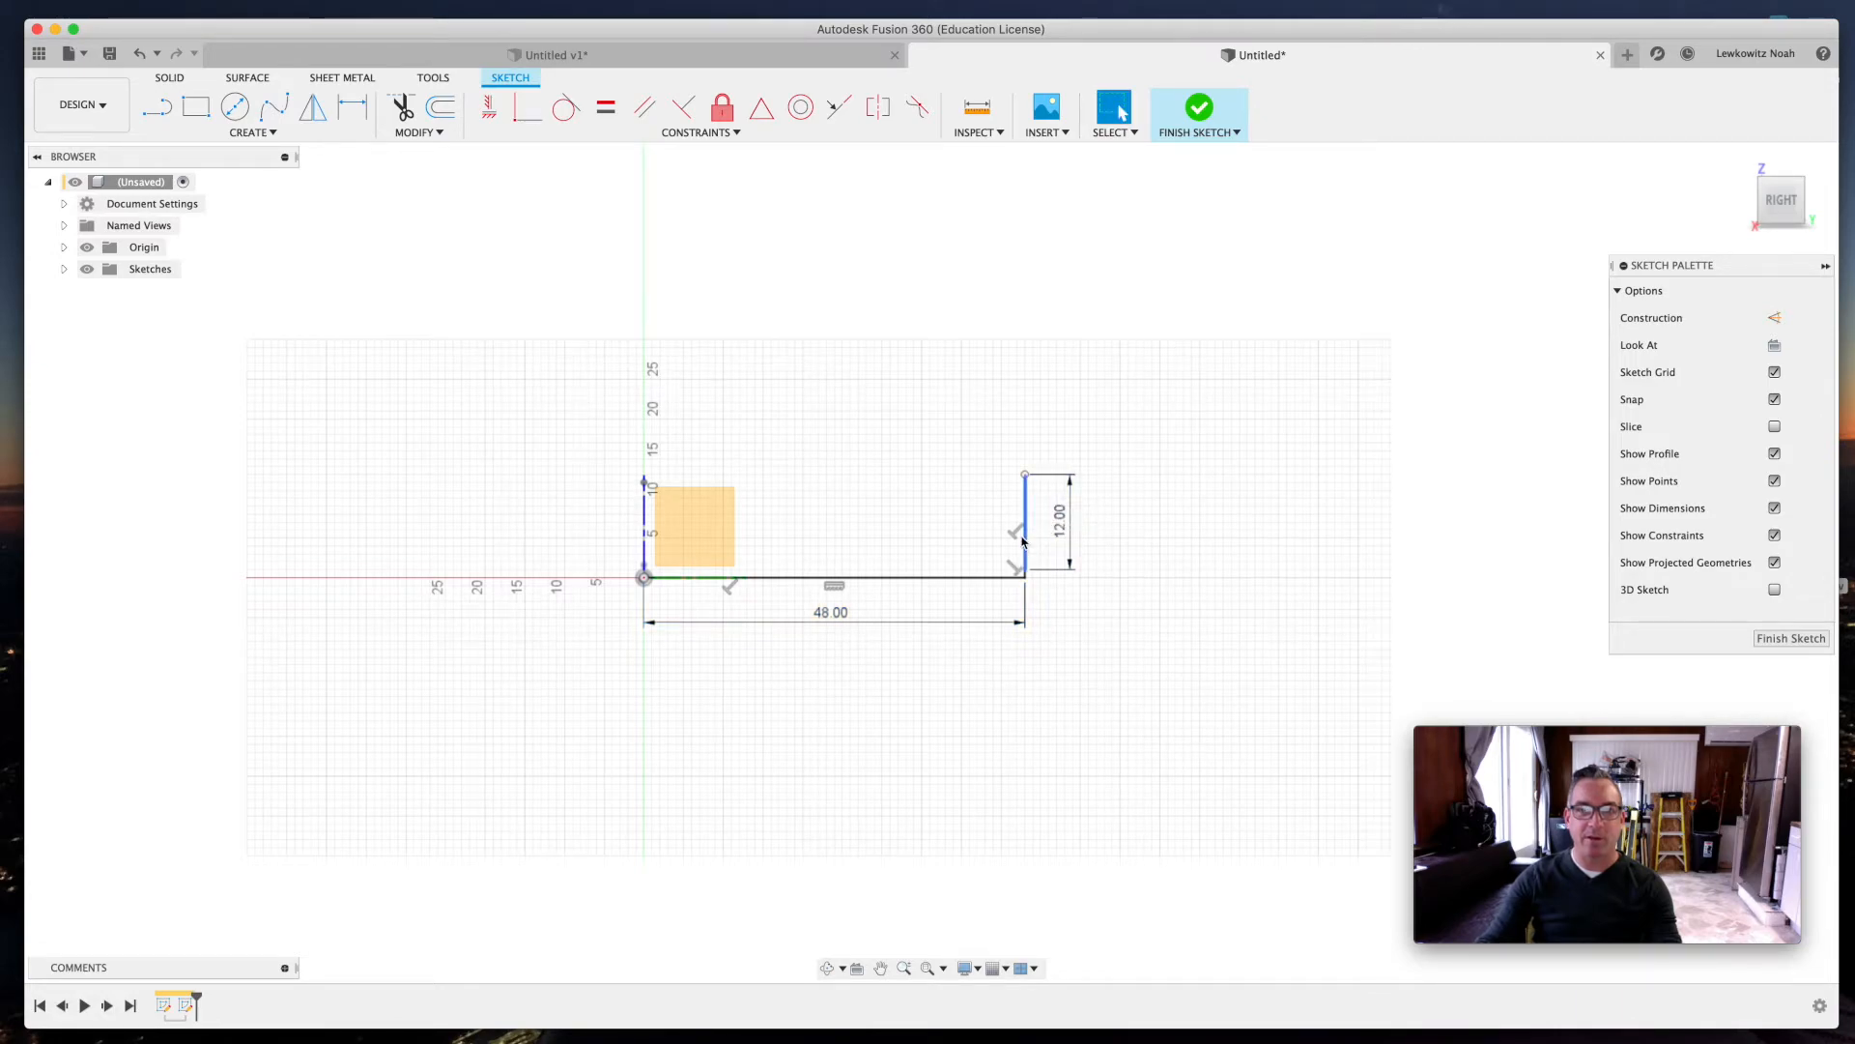
# - Examine the vertical line's segments where they meet the 48 in horizontal line
pyautogui.click(1028, 538)
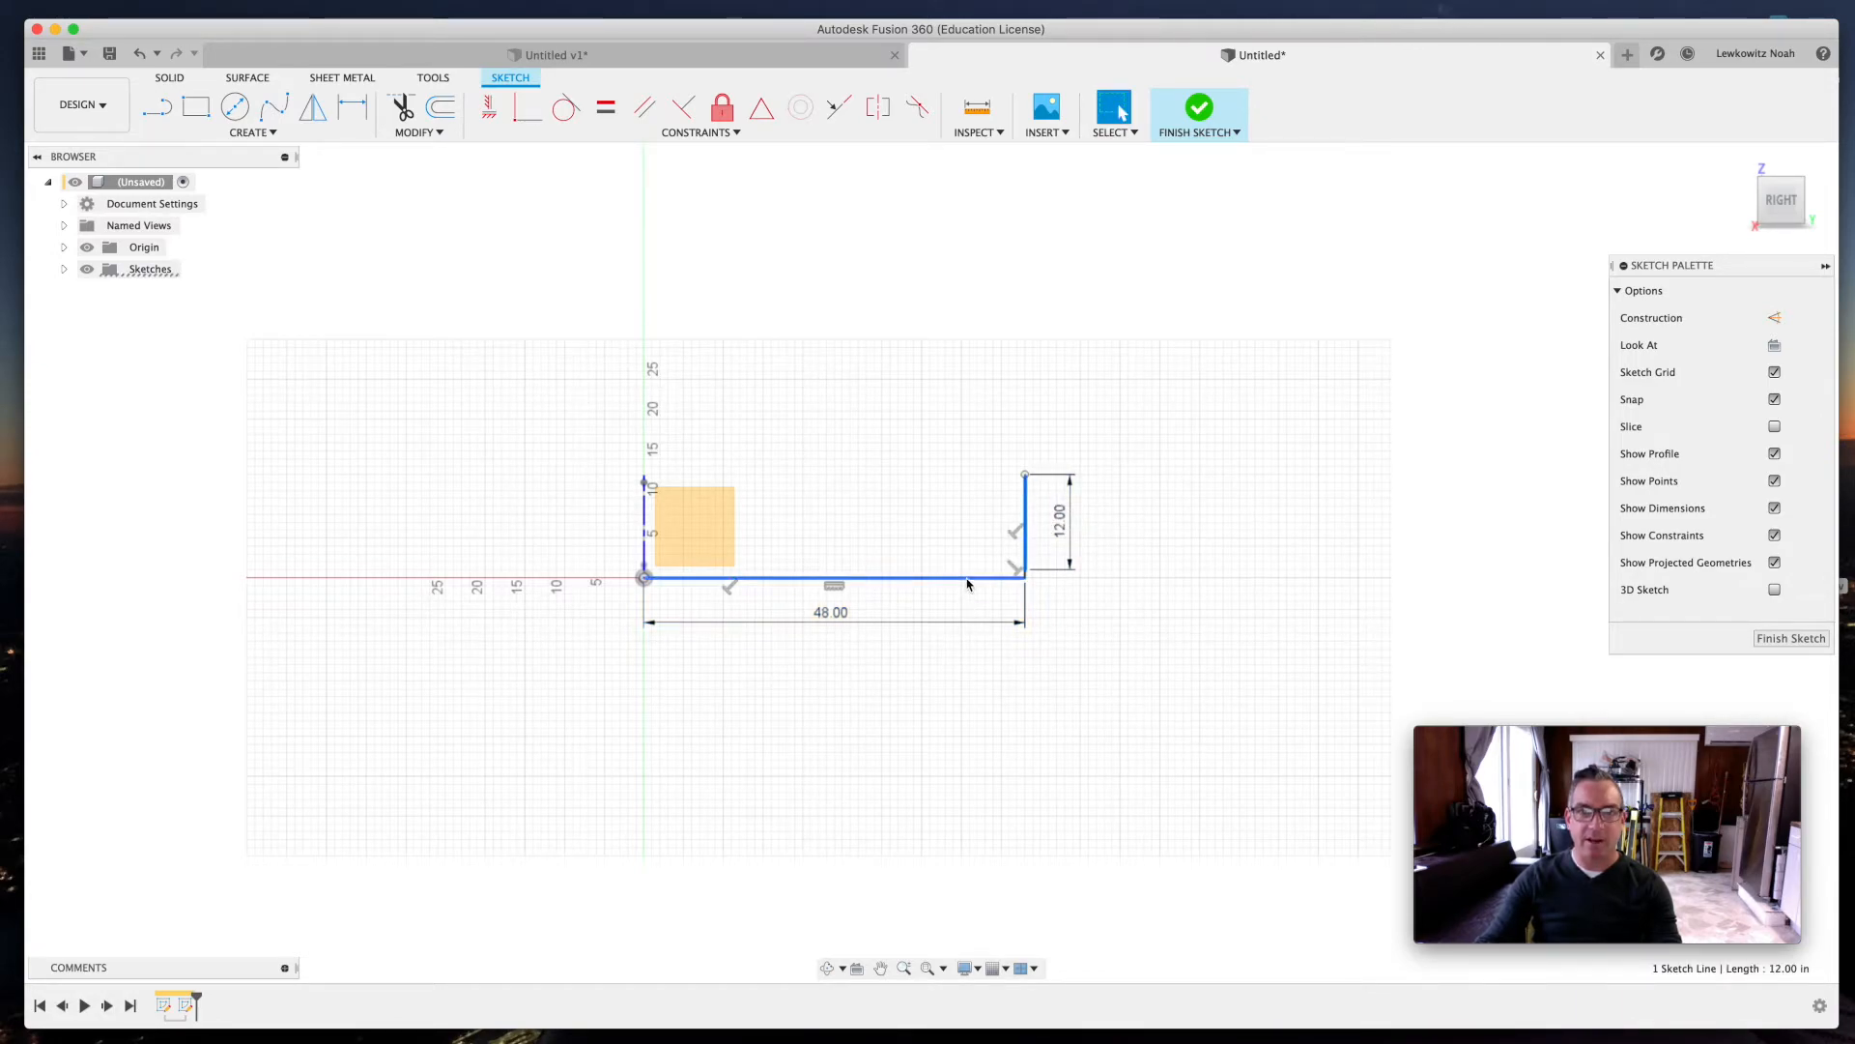
pyautogui.scroll(5, 1019, 579)
pyautogui.scroll(1, 1024, 581)
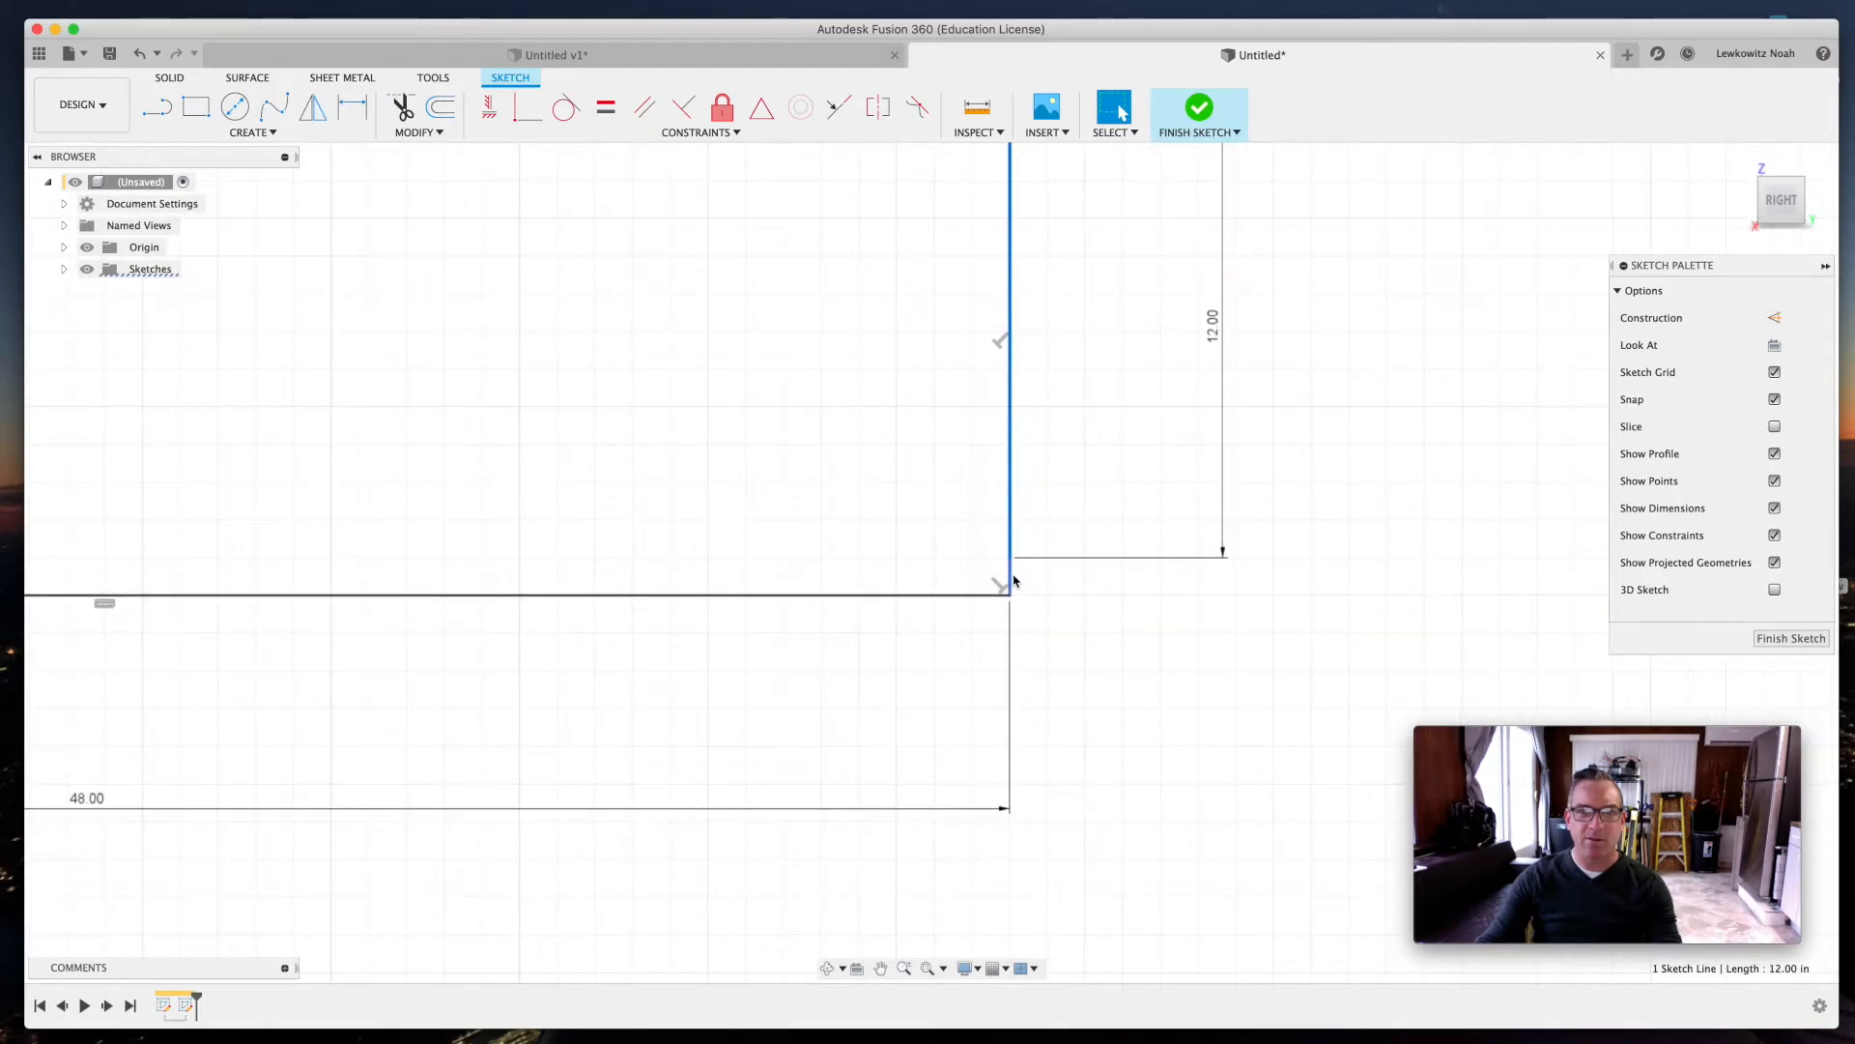
pyautogui.click(1124, 625)
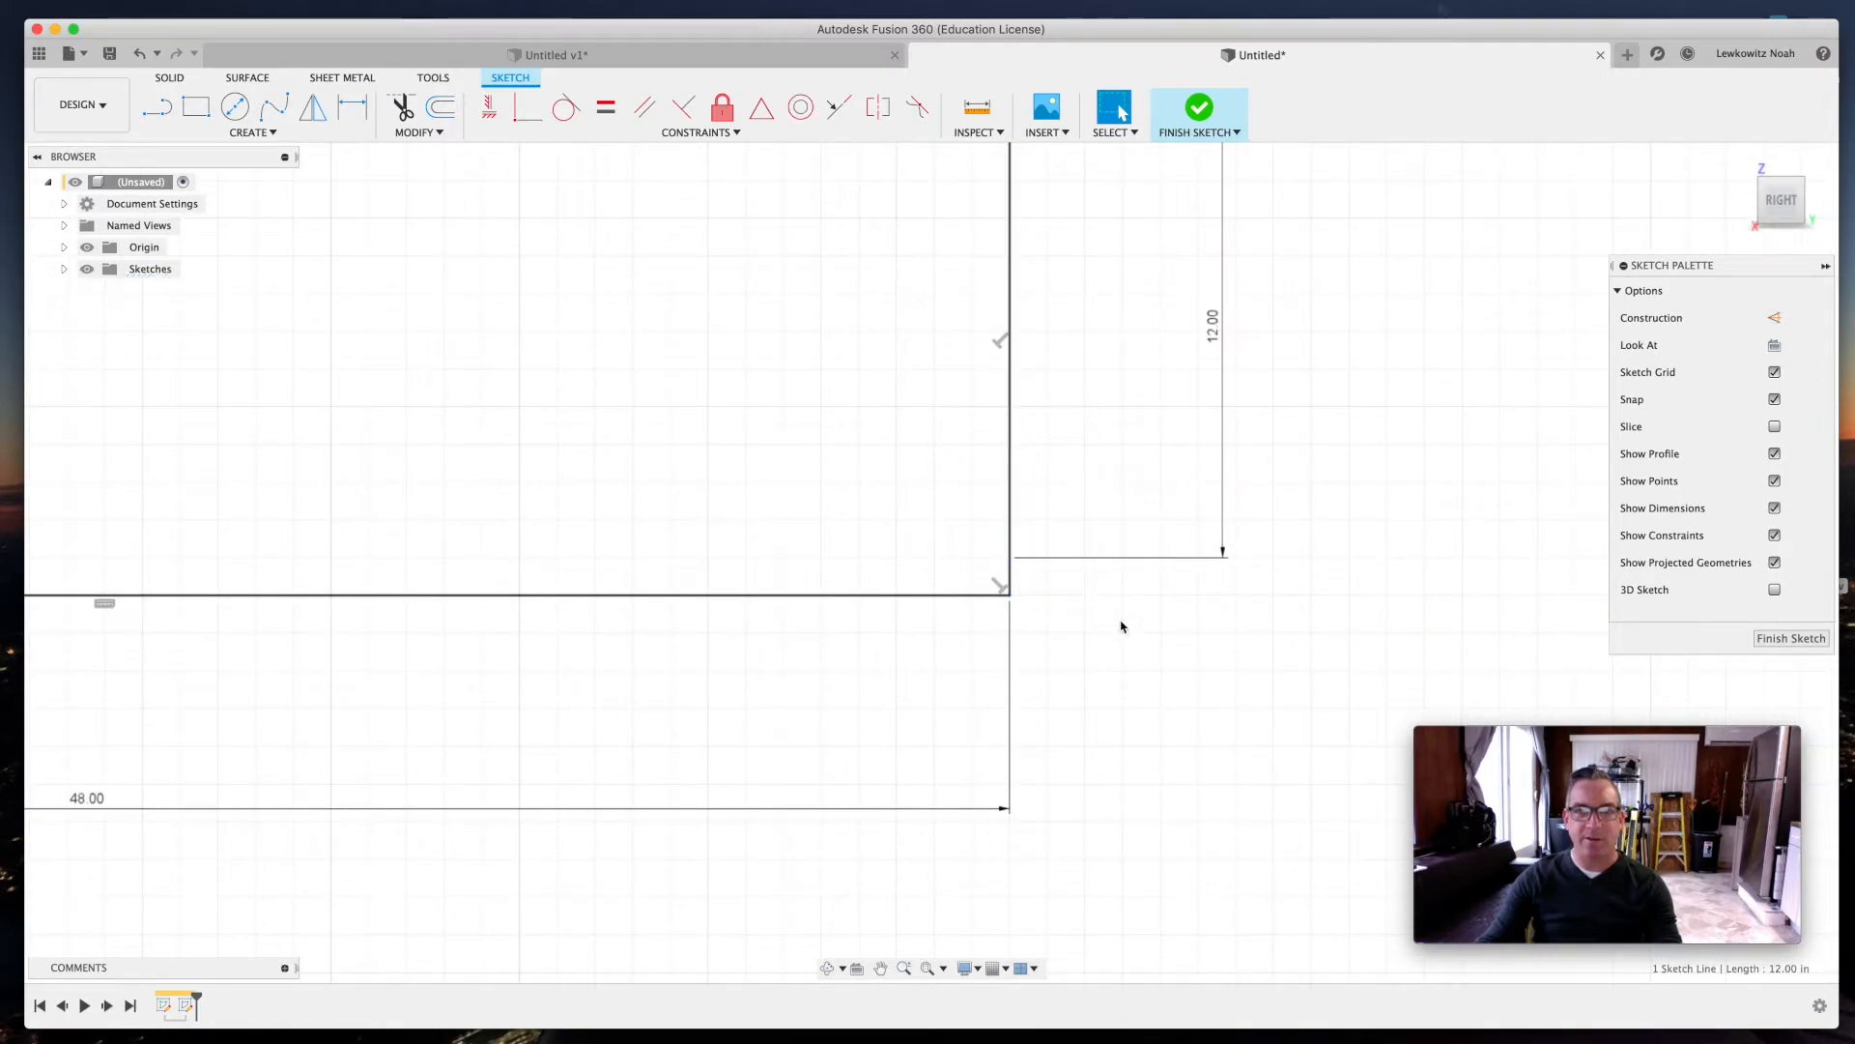
pyautogui.click(1010, 576)
pyautogui.scroll(-4, 1106, 634)
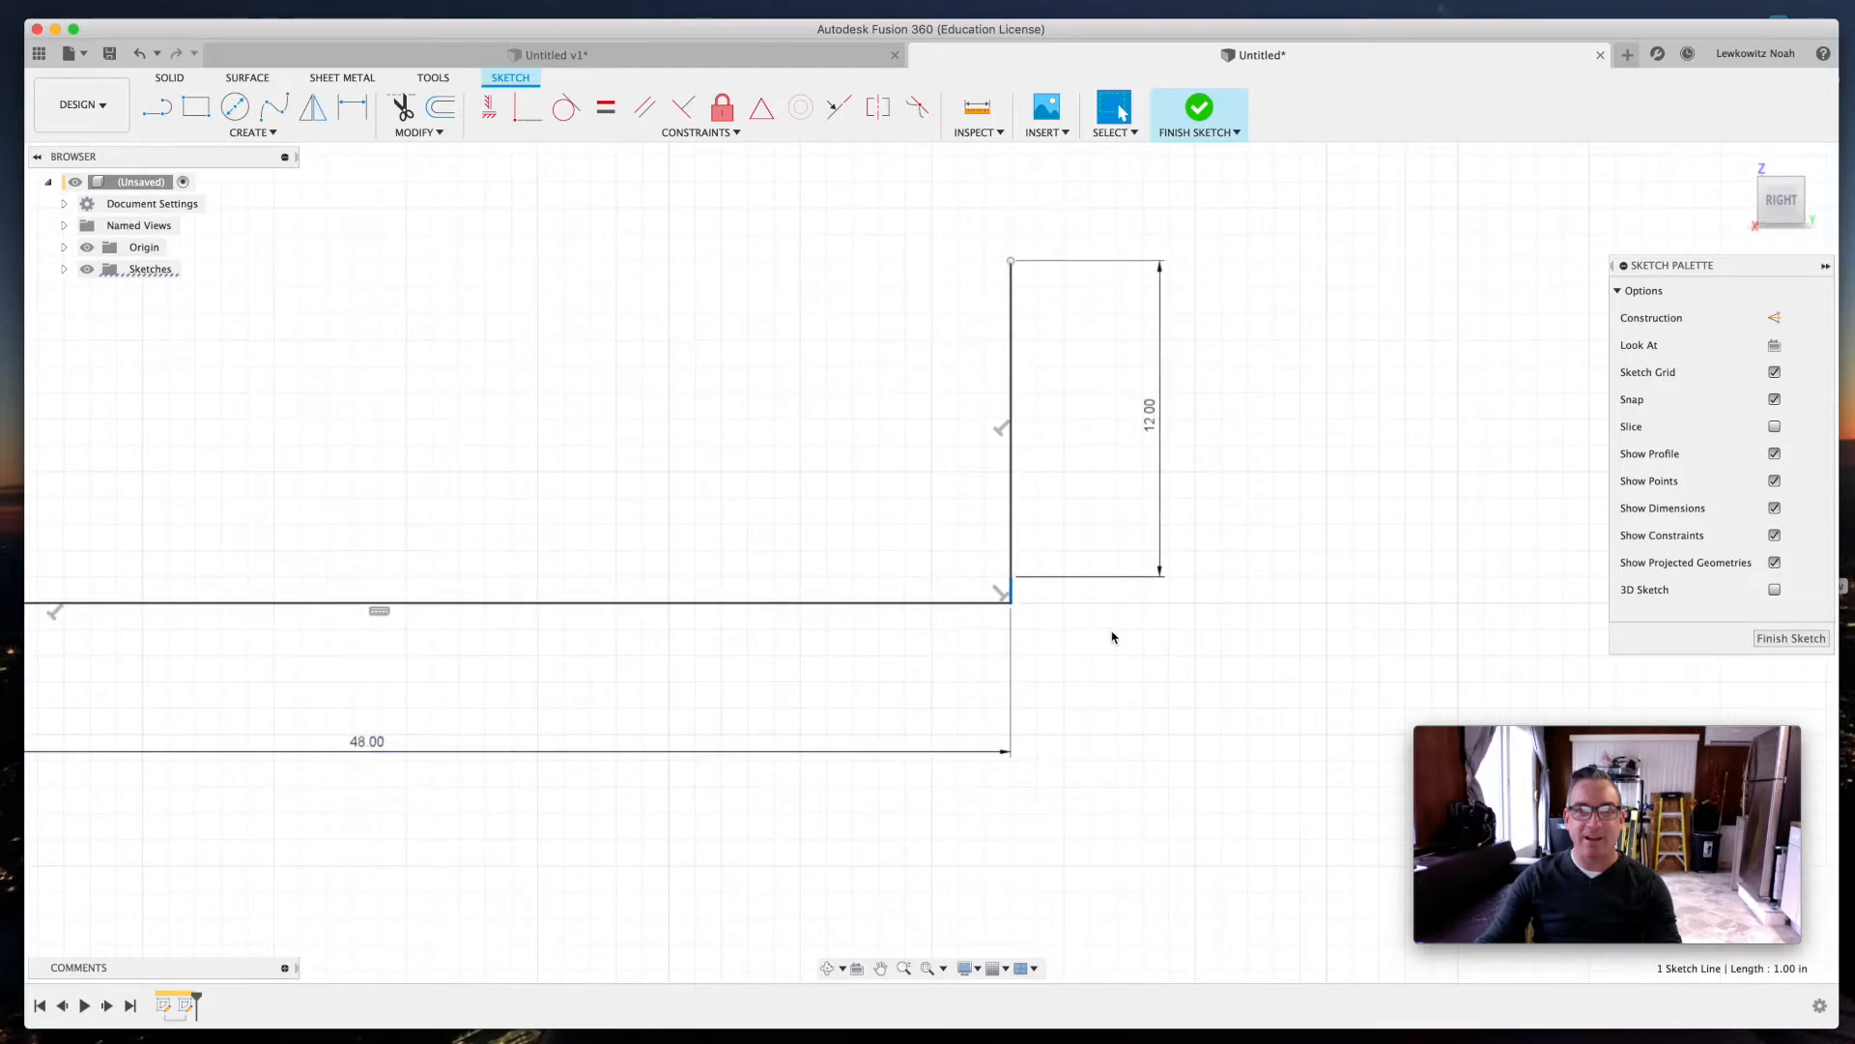
pyautogui.scroll(-2, 918, 671)
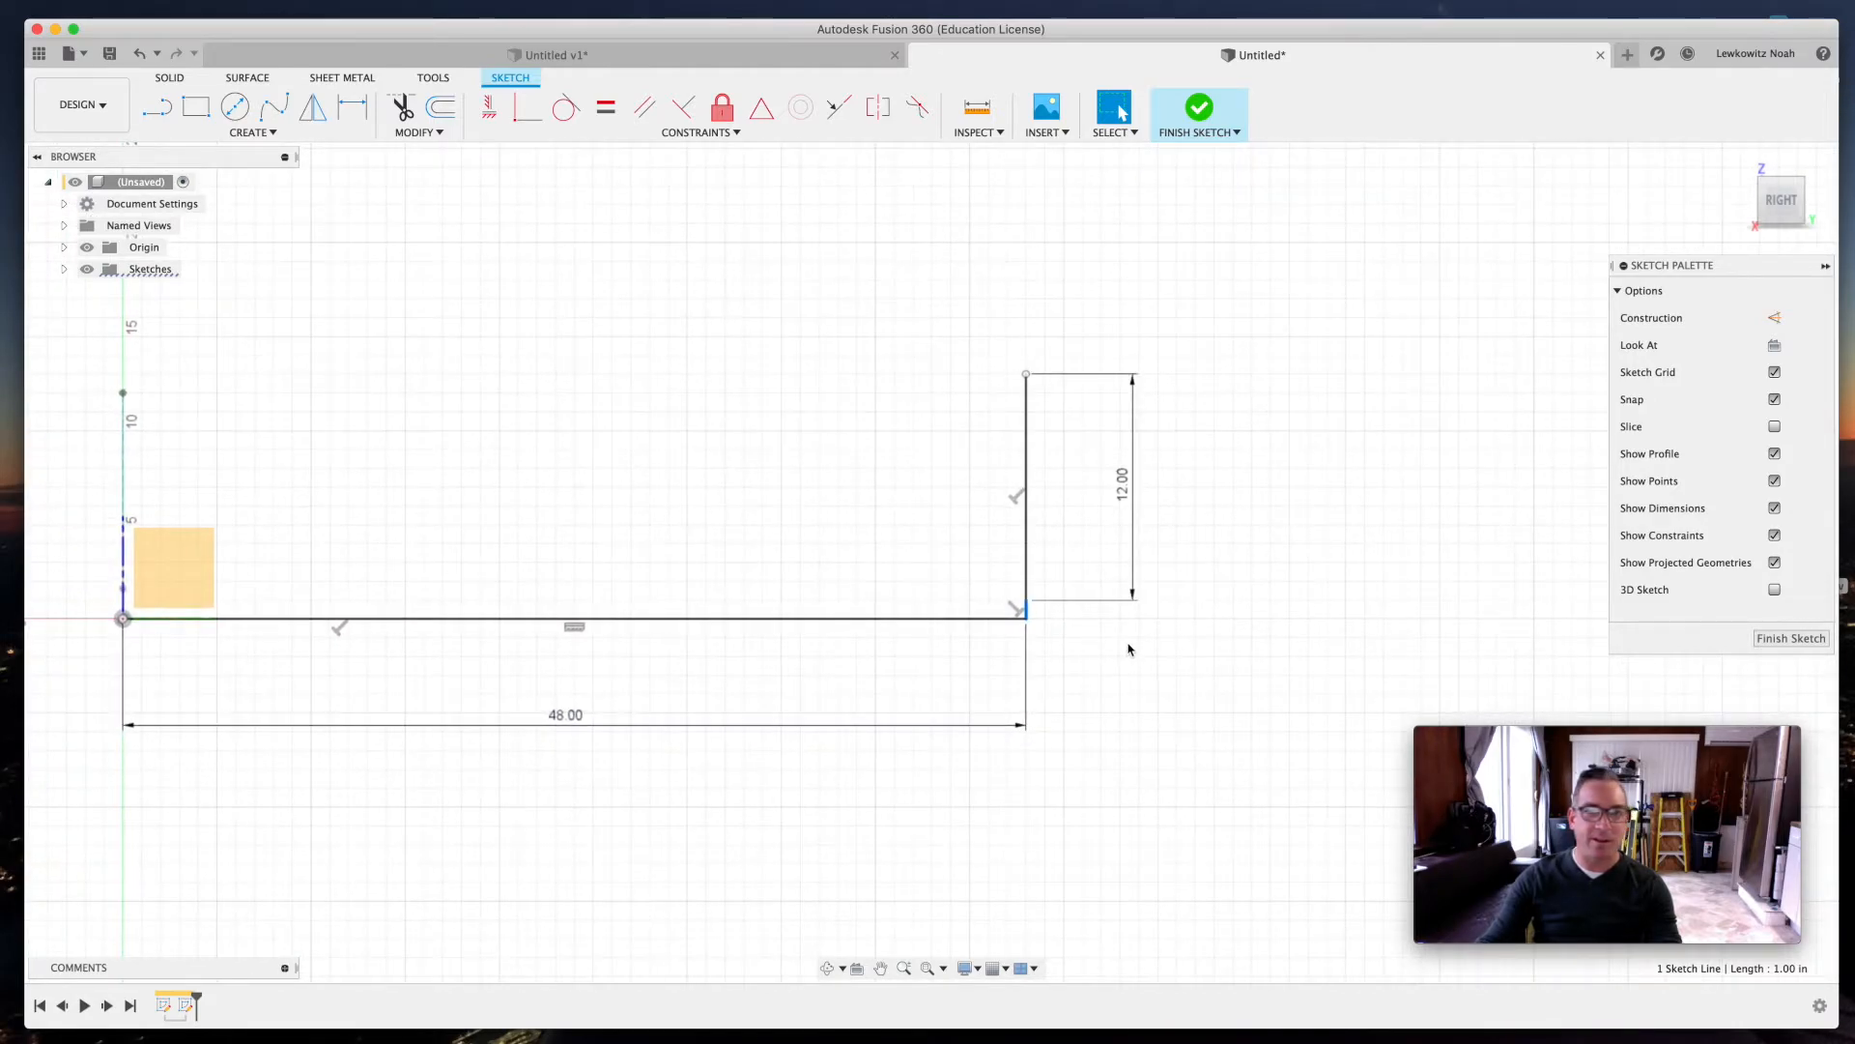
# - Undo the dimension moves and the vertical line, and place the 48 in dimension below the horizontal line
pyautogui.press('super+z')
pyautogui.press('super+z')
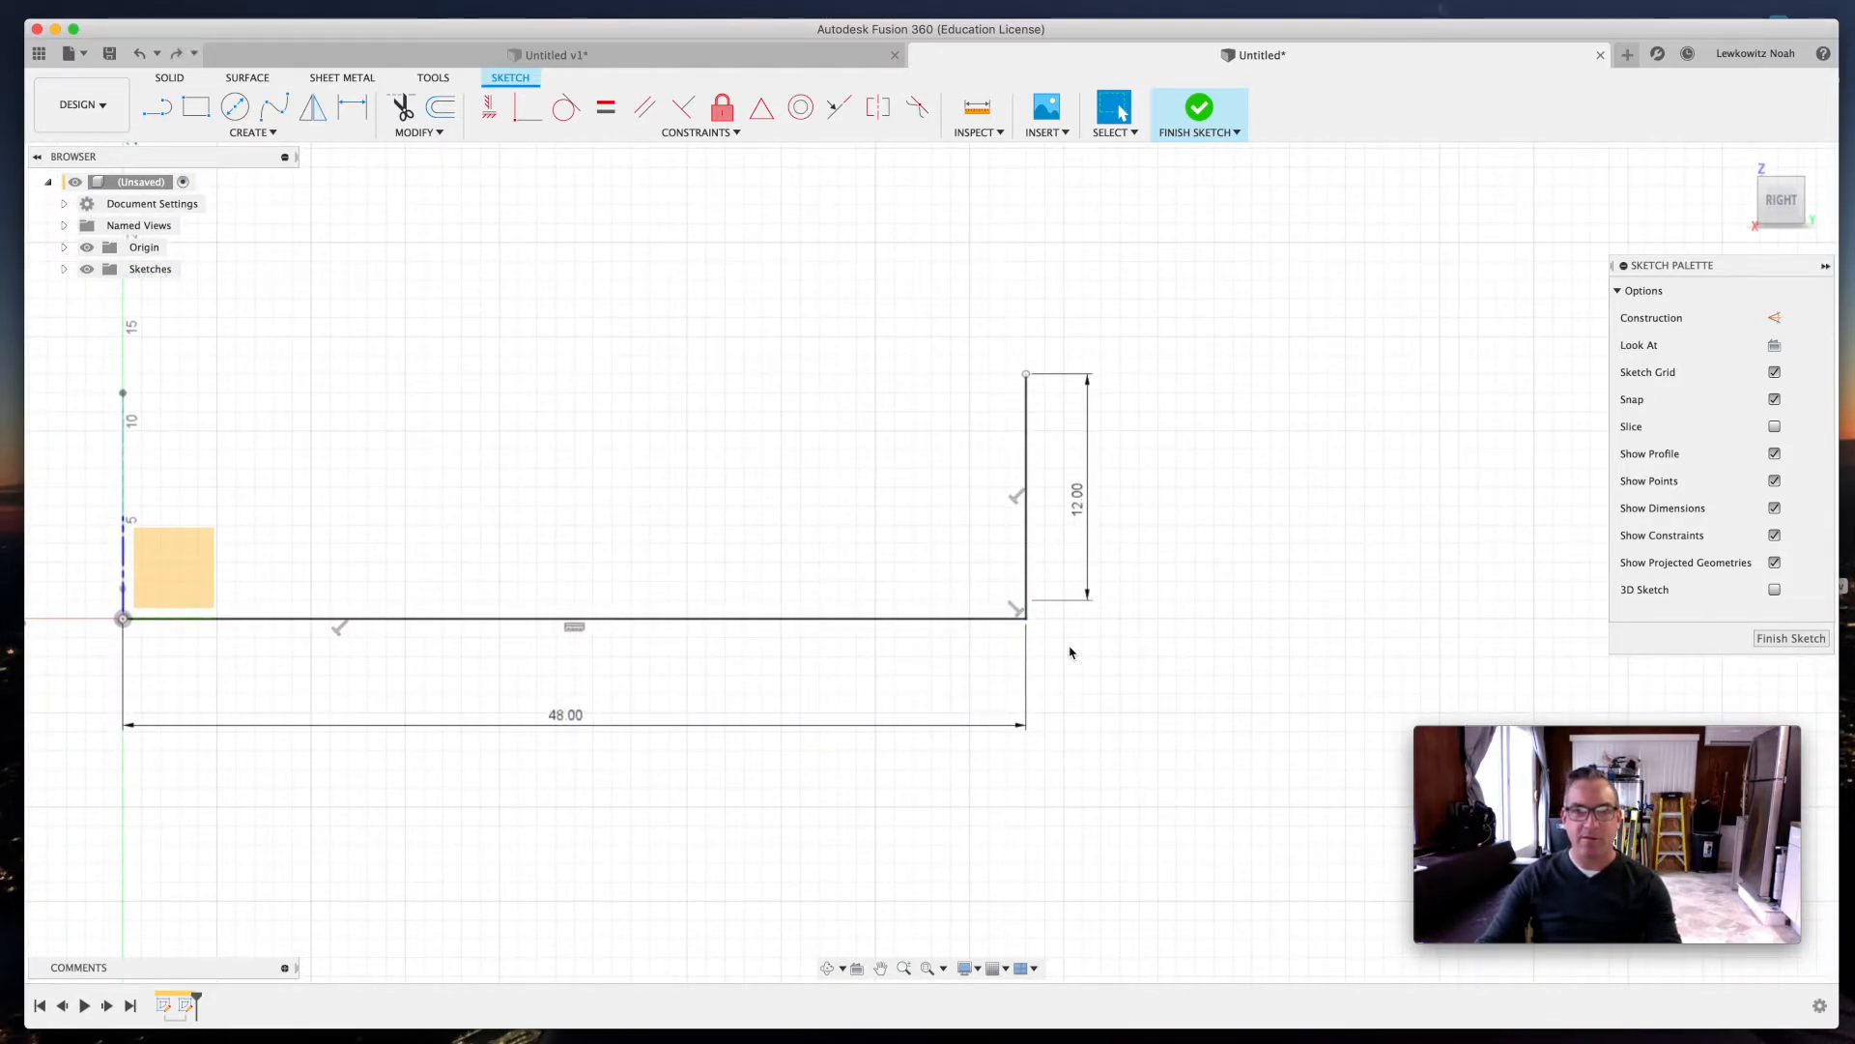
pyautogui.press('super+z')
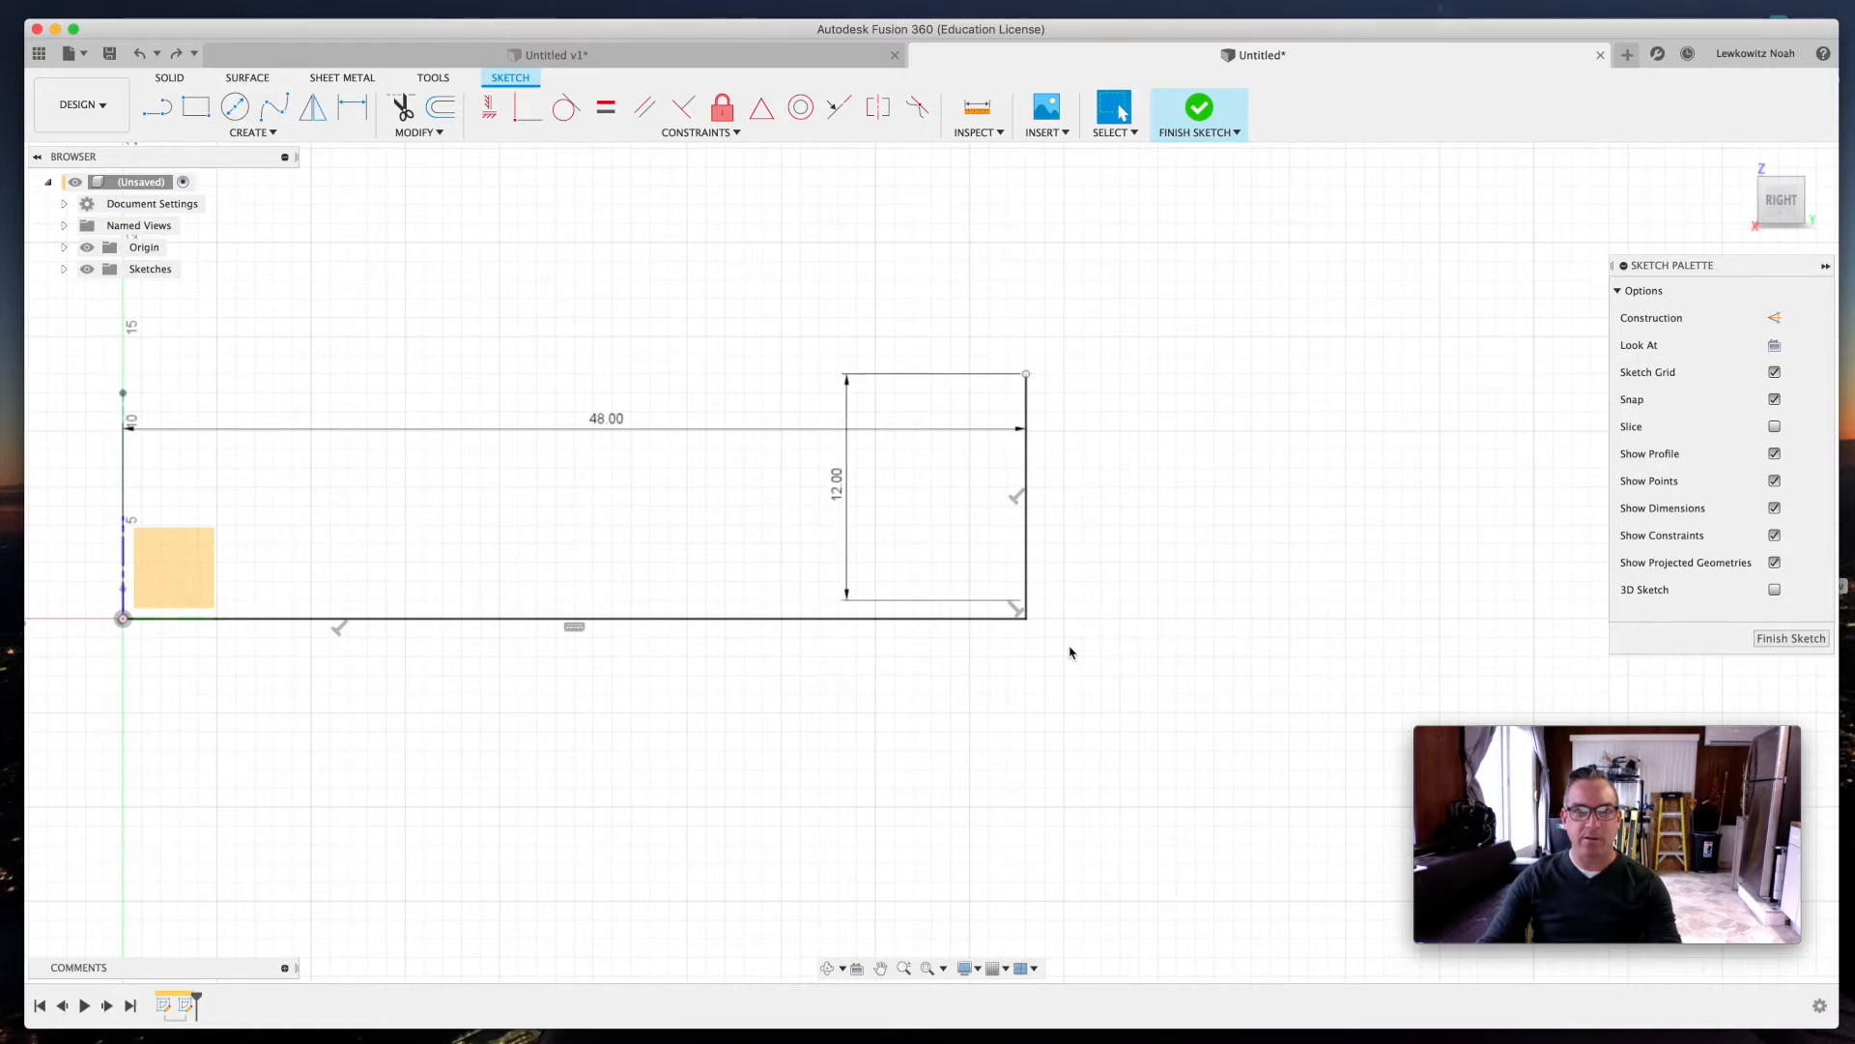
pyautogui.press('super+z')
pyautogui.press('super+z')
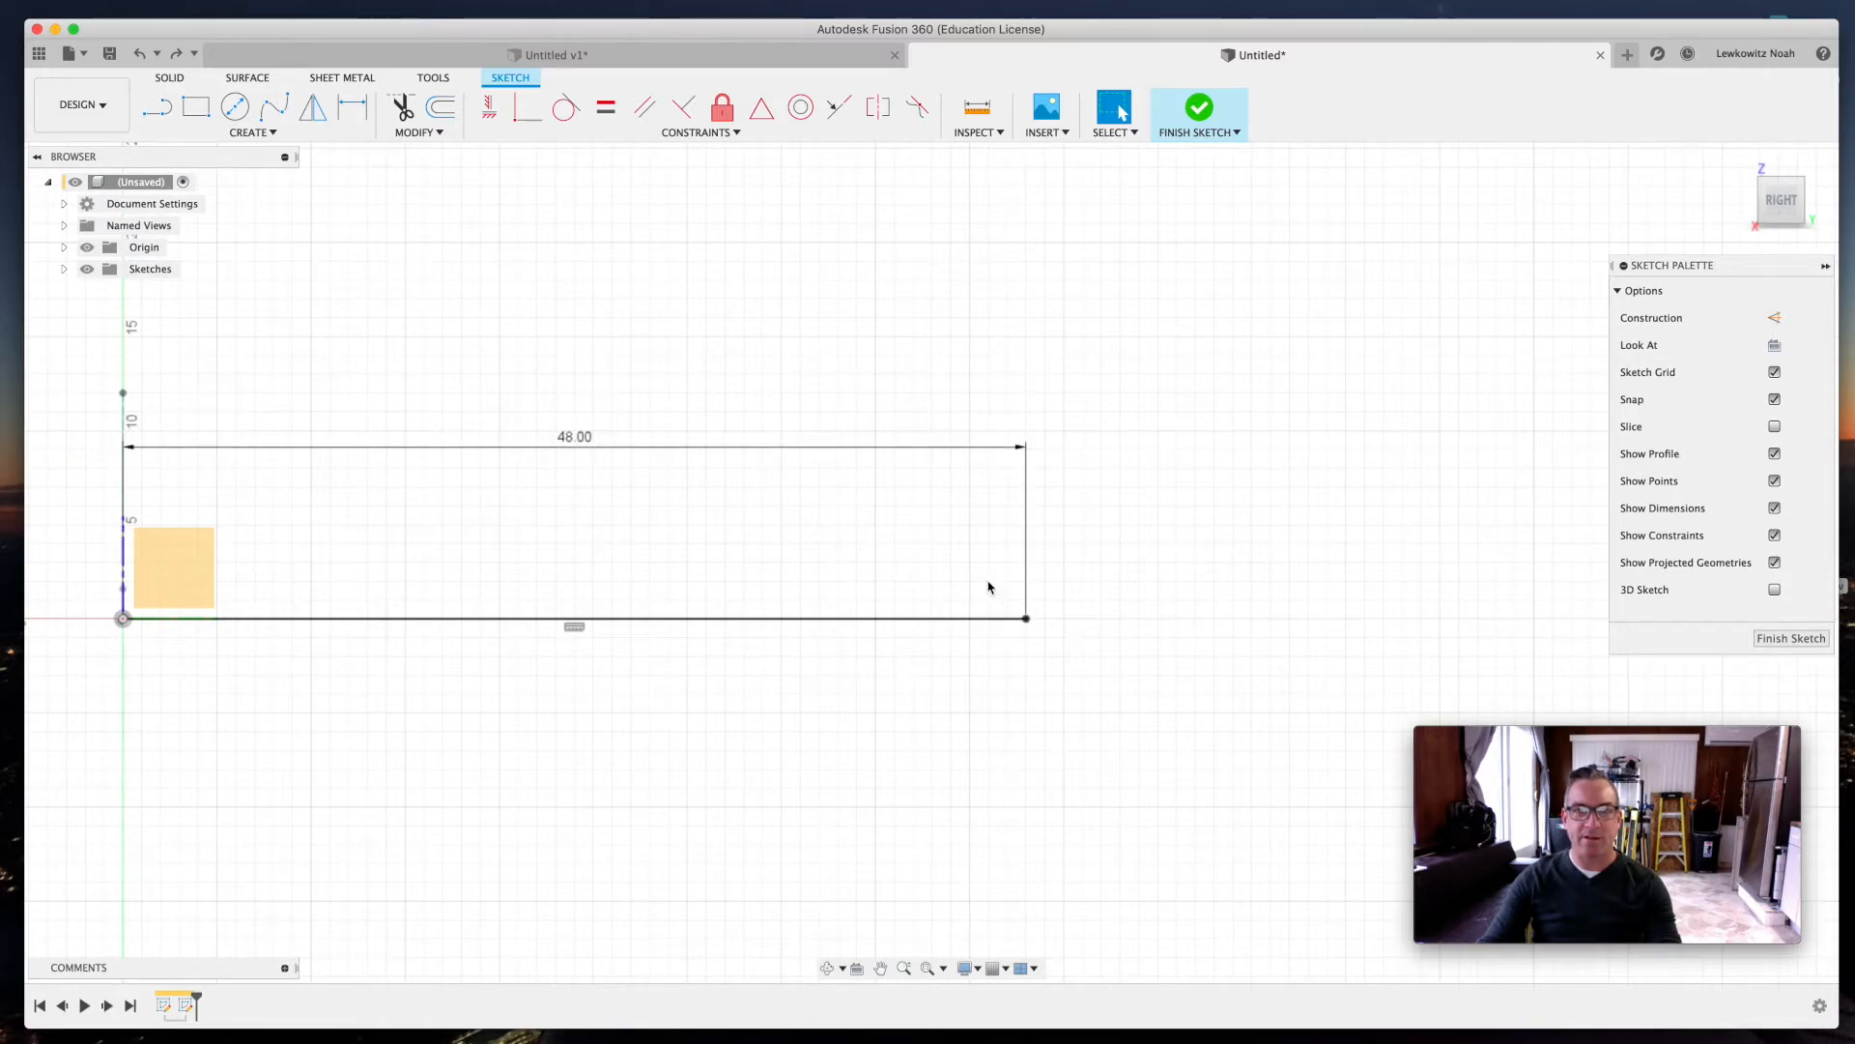
pyautogui.moveTo(580, 434); pyautogui.dragTo(642, 717)
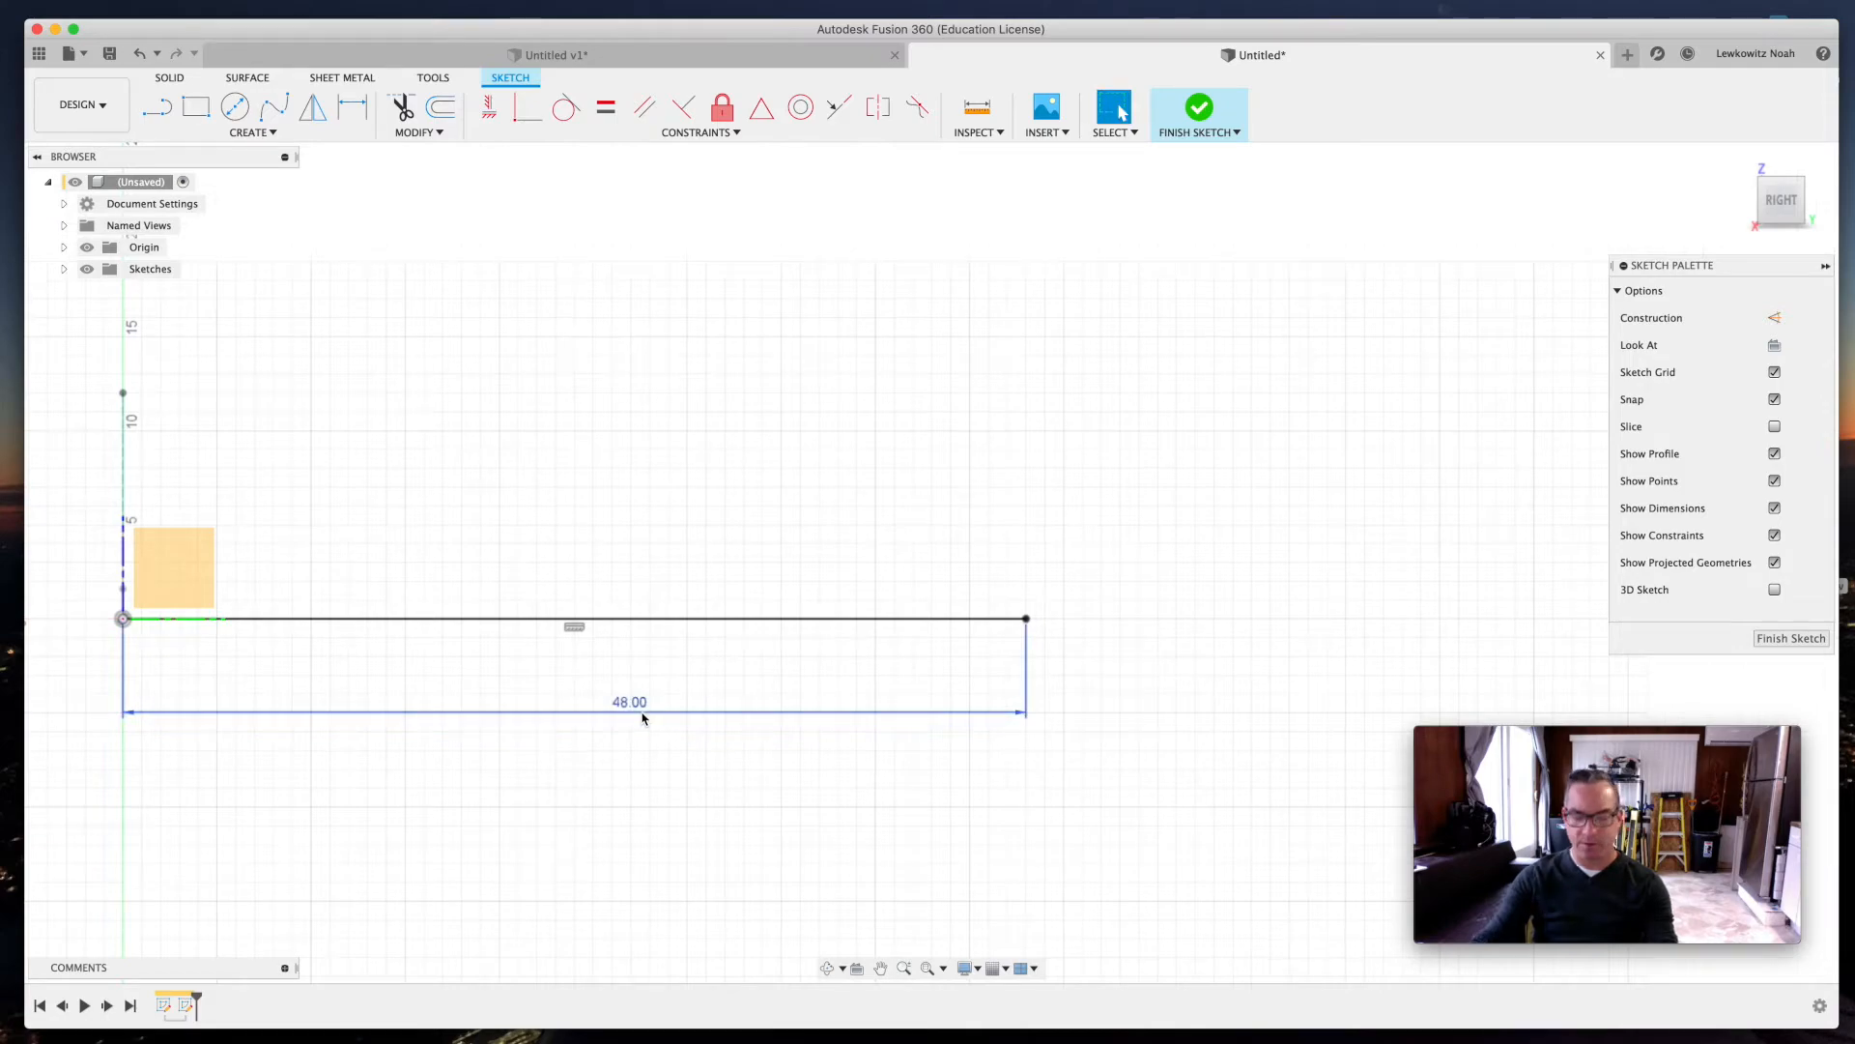
# - Draw a 12 in vertical line upward from the far end of the 48 in line and place its dimension outside
pyautogui.press('l')
pyautogui.click(1026, 618)
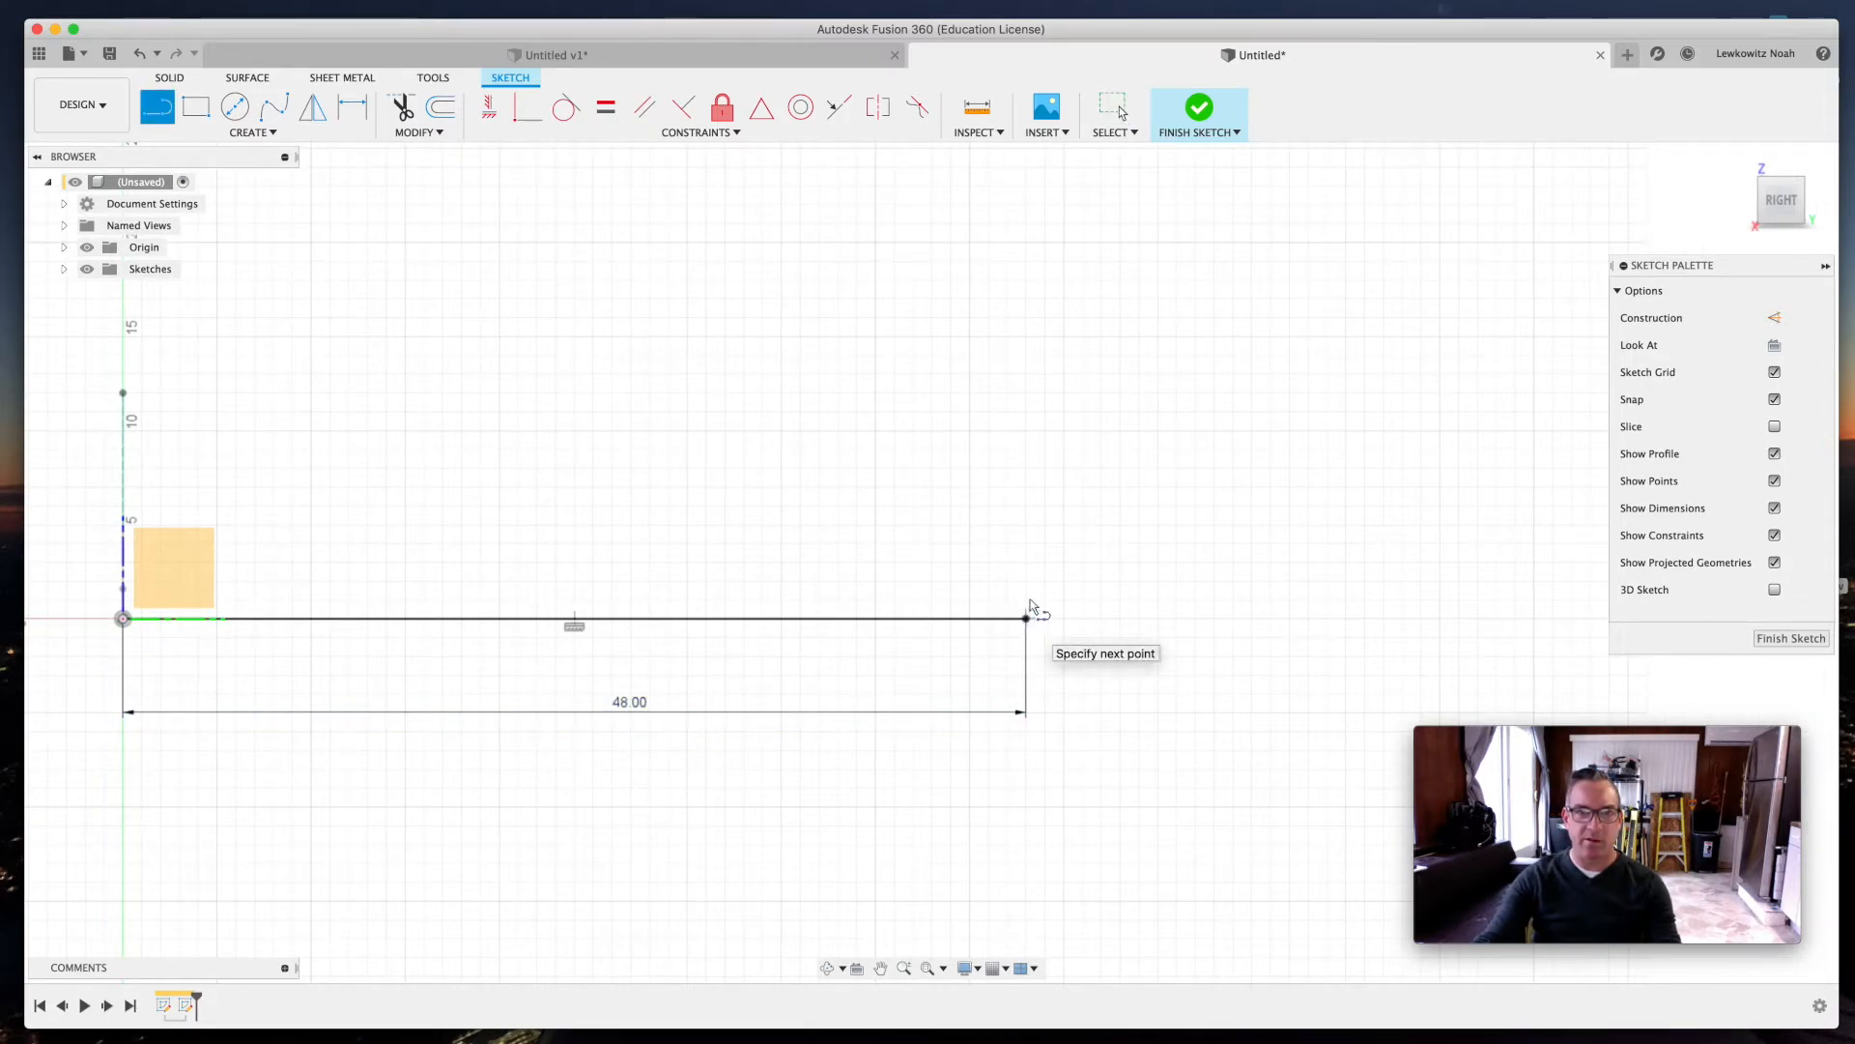
pyautogui.press('Tab')
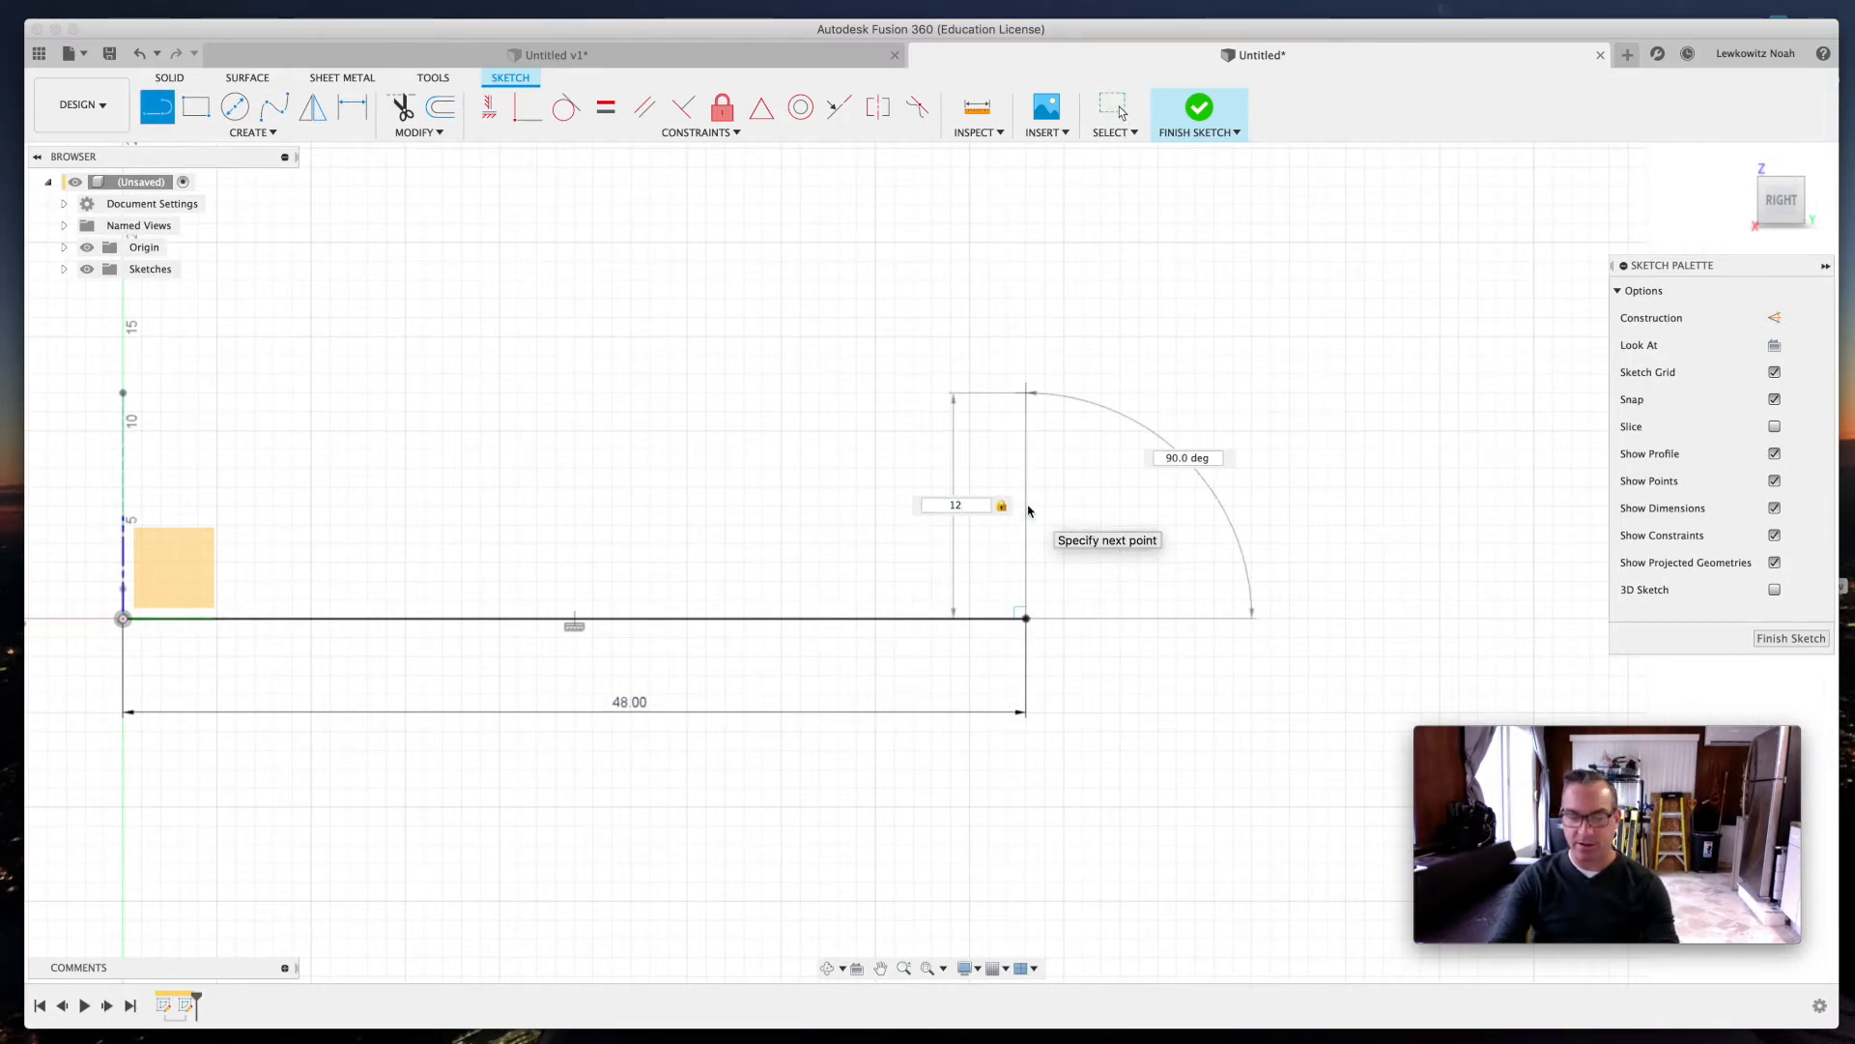
pyautogui.press('Return')
pyautogui.press('Escape')
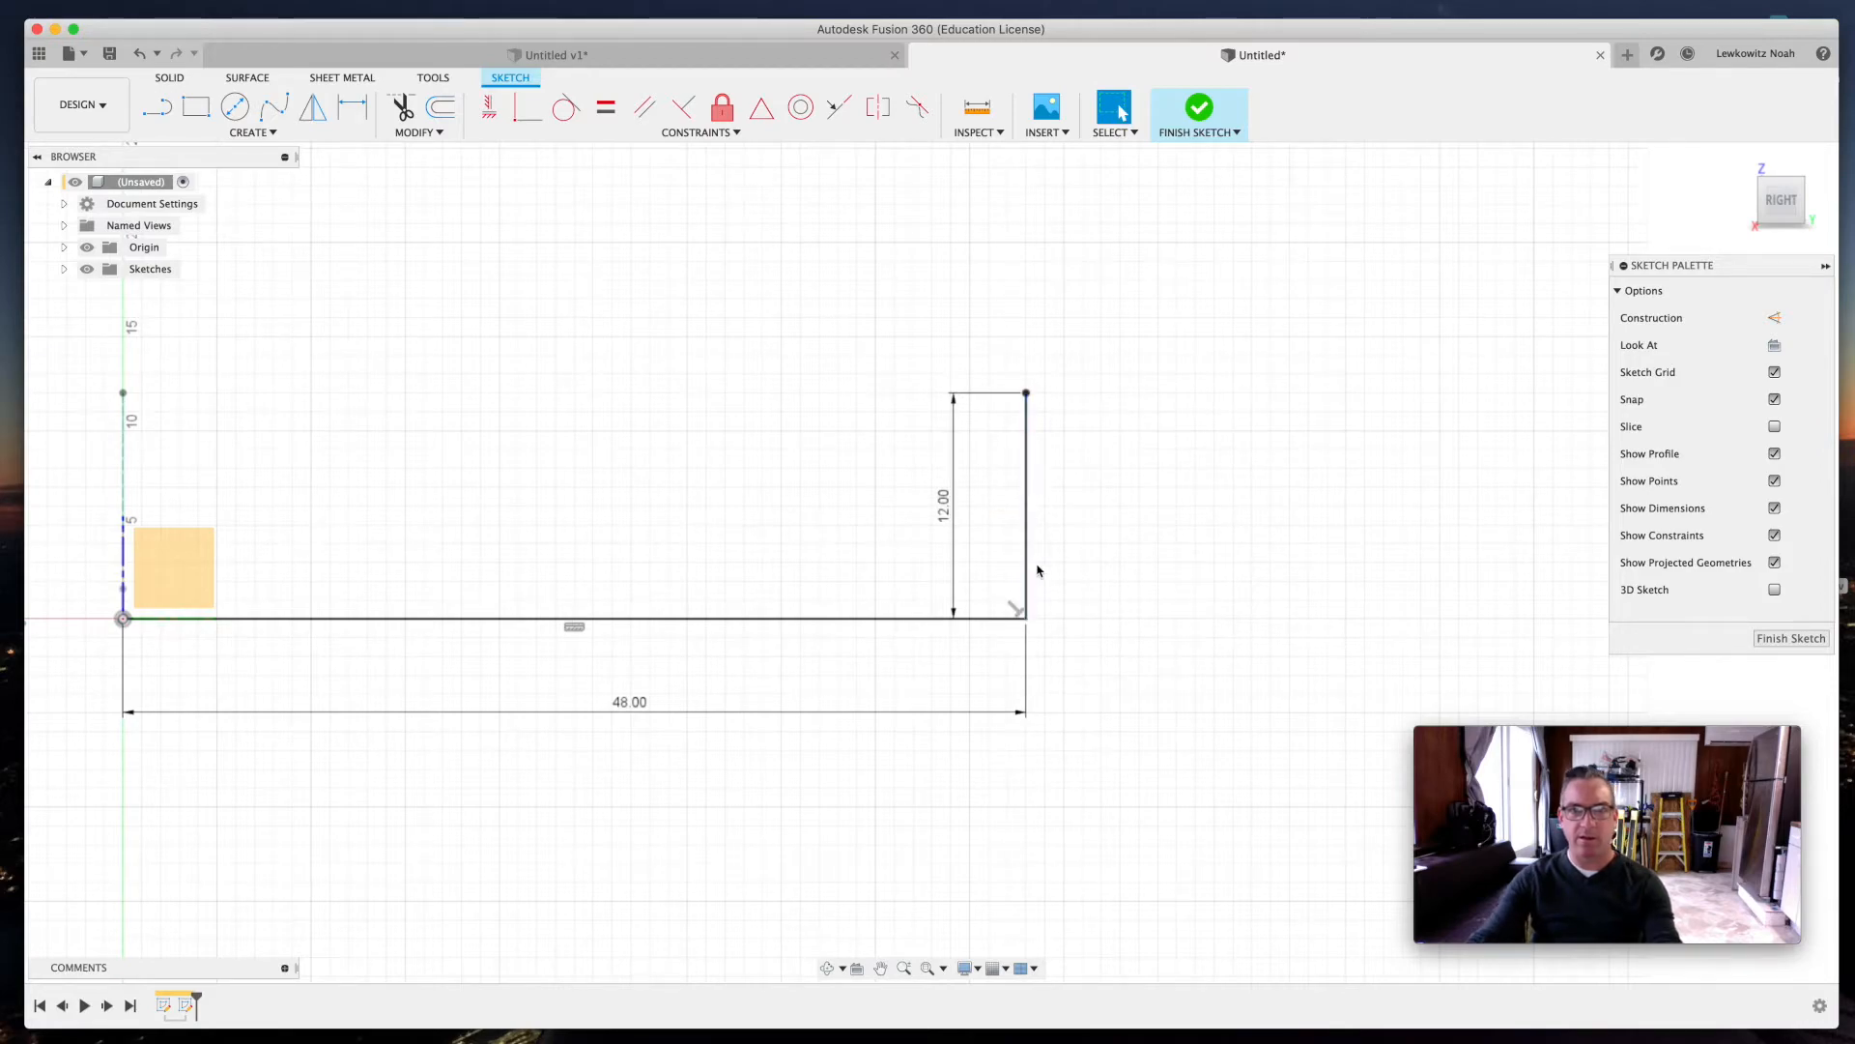
pyautogui.moveTo(945, 503); pyautogui.dragTo(1096, 520)
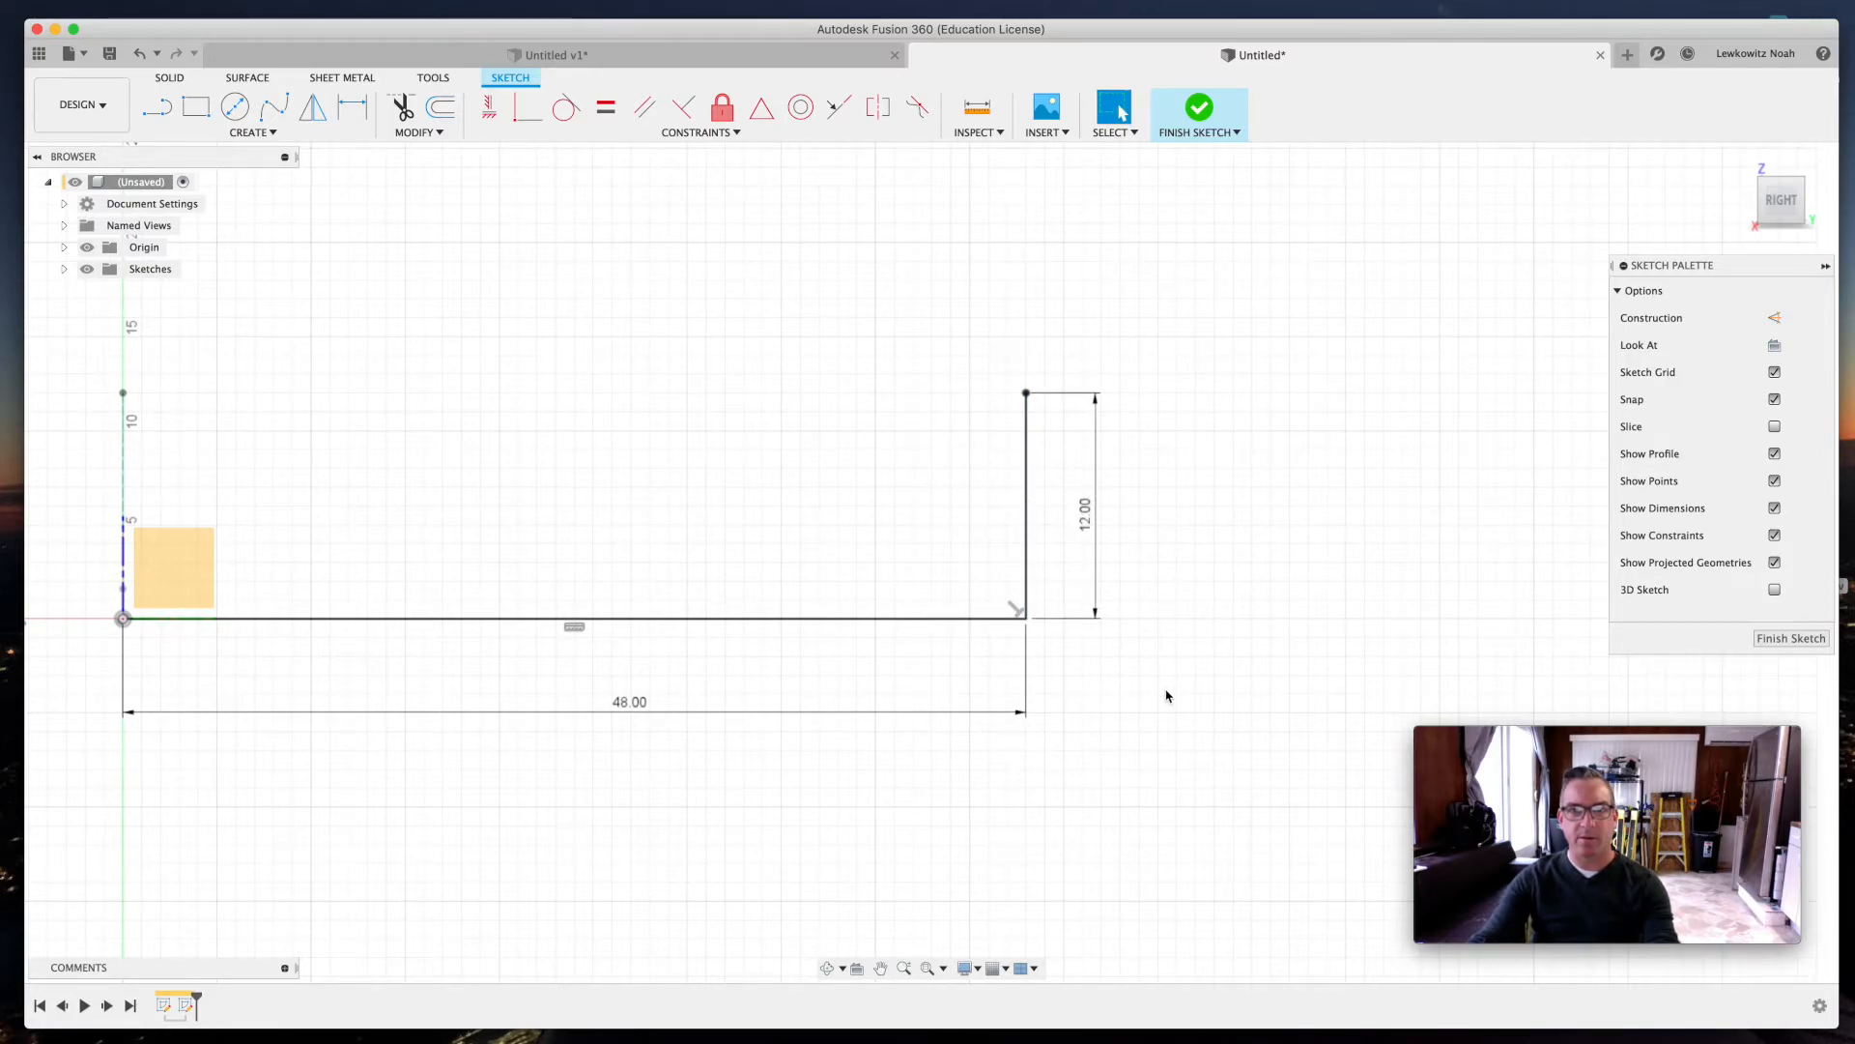
# - Convert the 48 in horizontal line and the 12 in vertical line to construction geometry
pyautogui.click(890, 620)
pyautogui.keyDown('shift'); pyautogui.click(1029, 553); pyautogui.keyUp('shift')
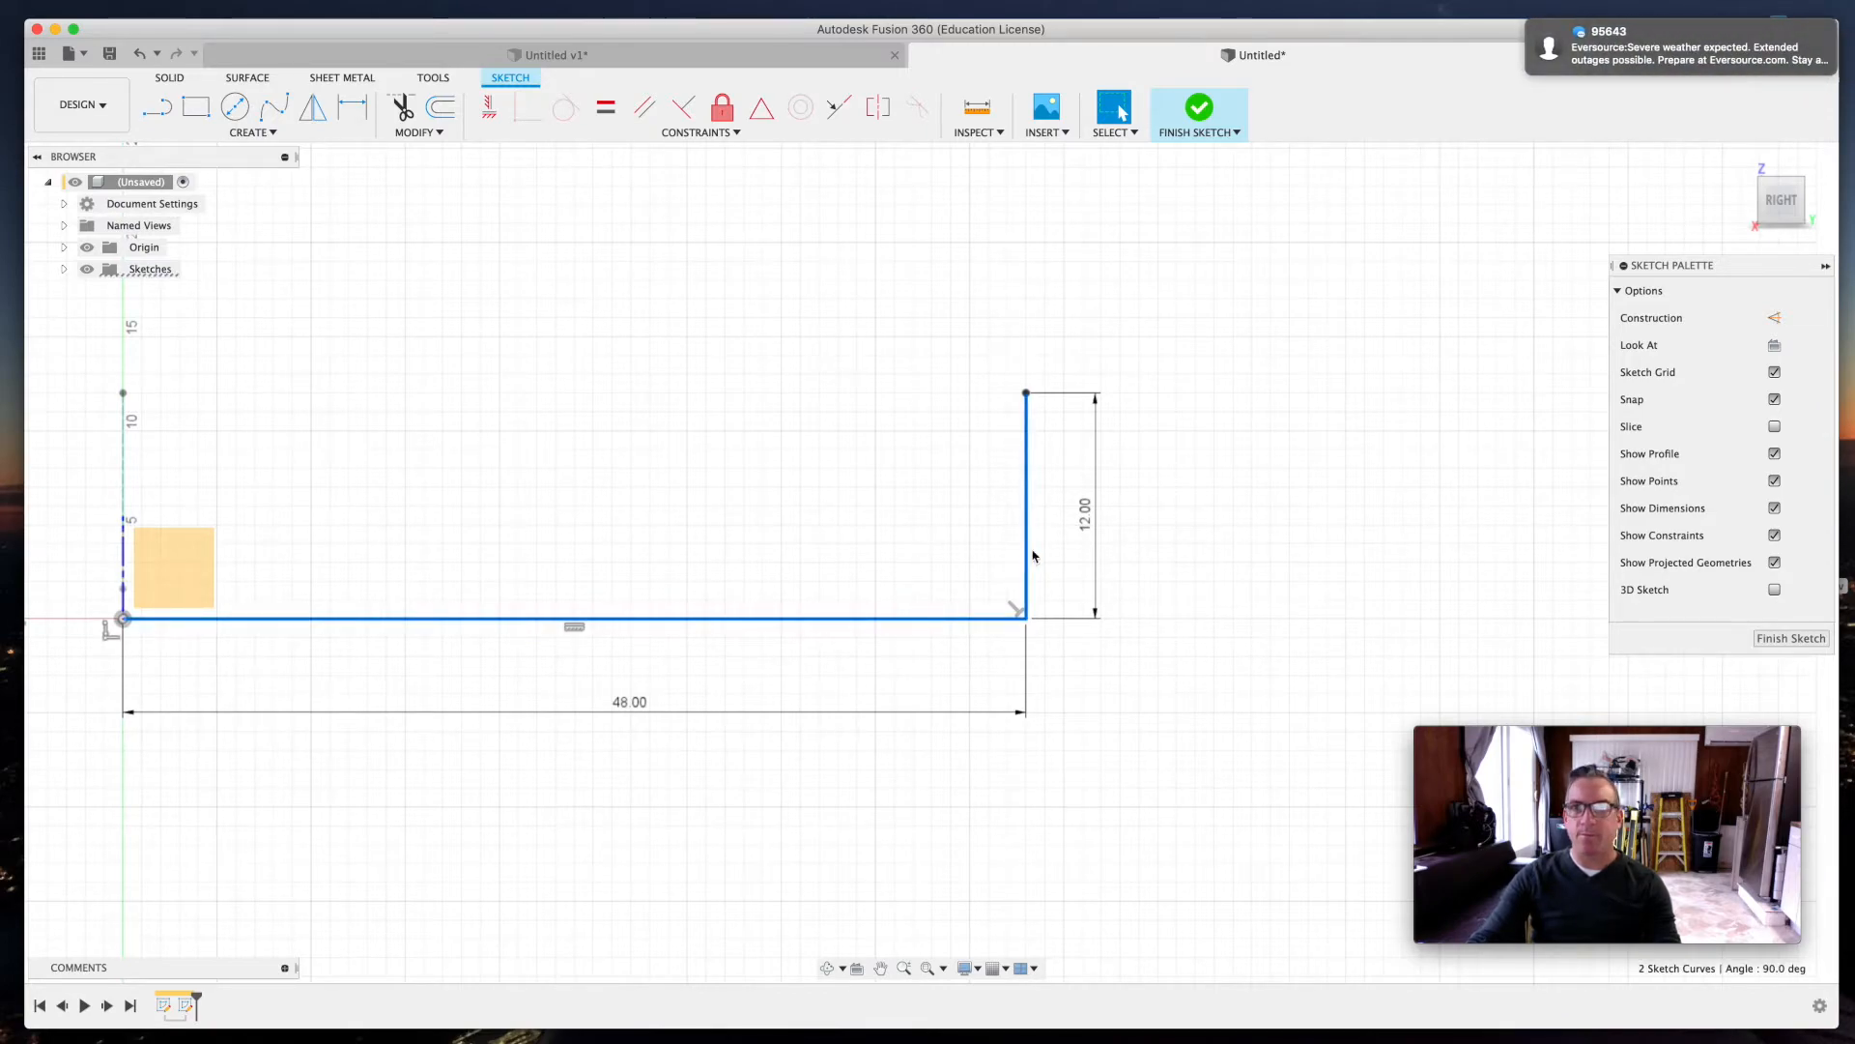
pyautogui.click(1774, 317)
pyautogui.click(1242, 650)
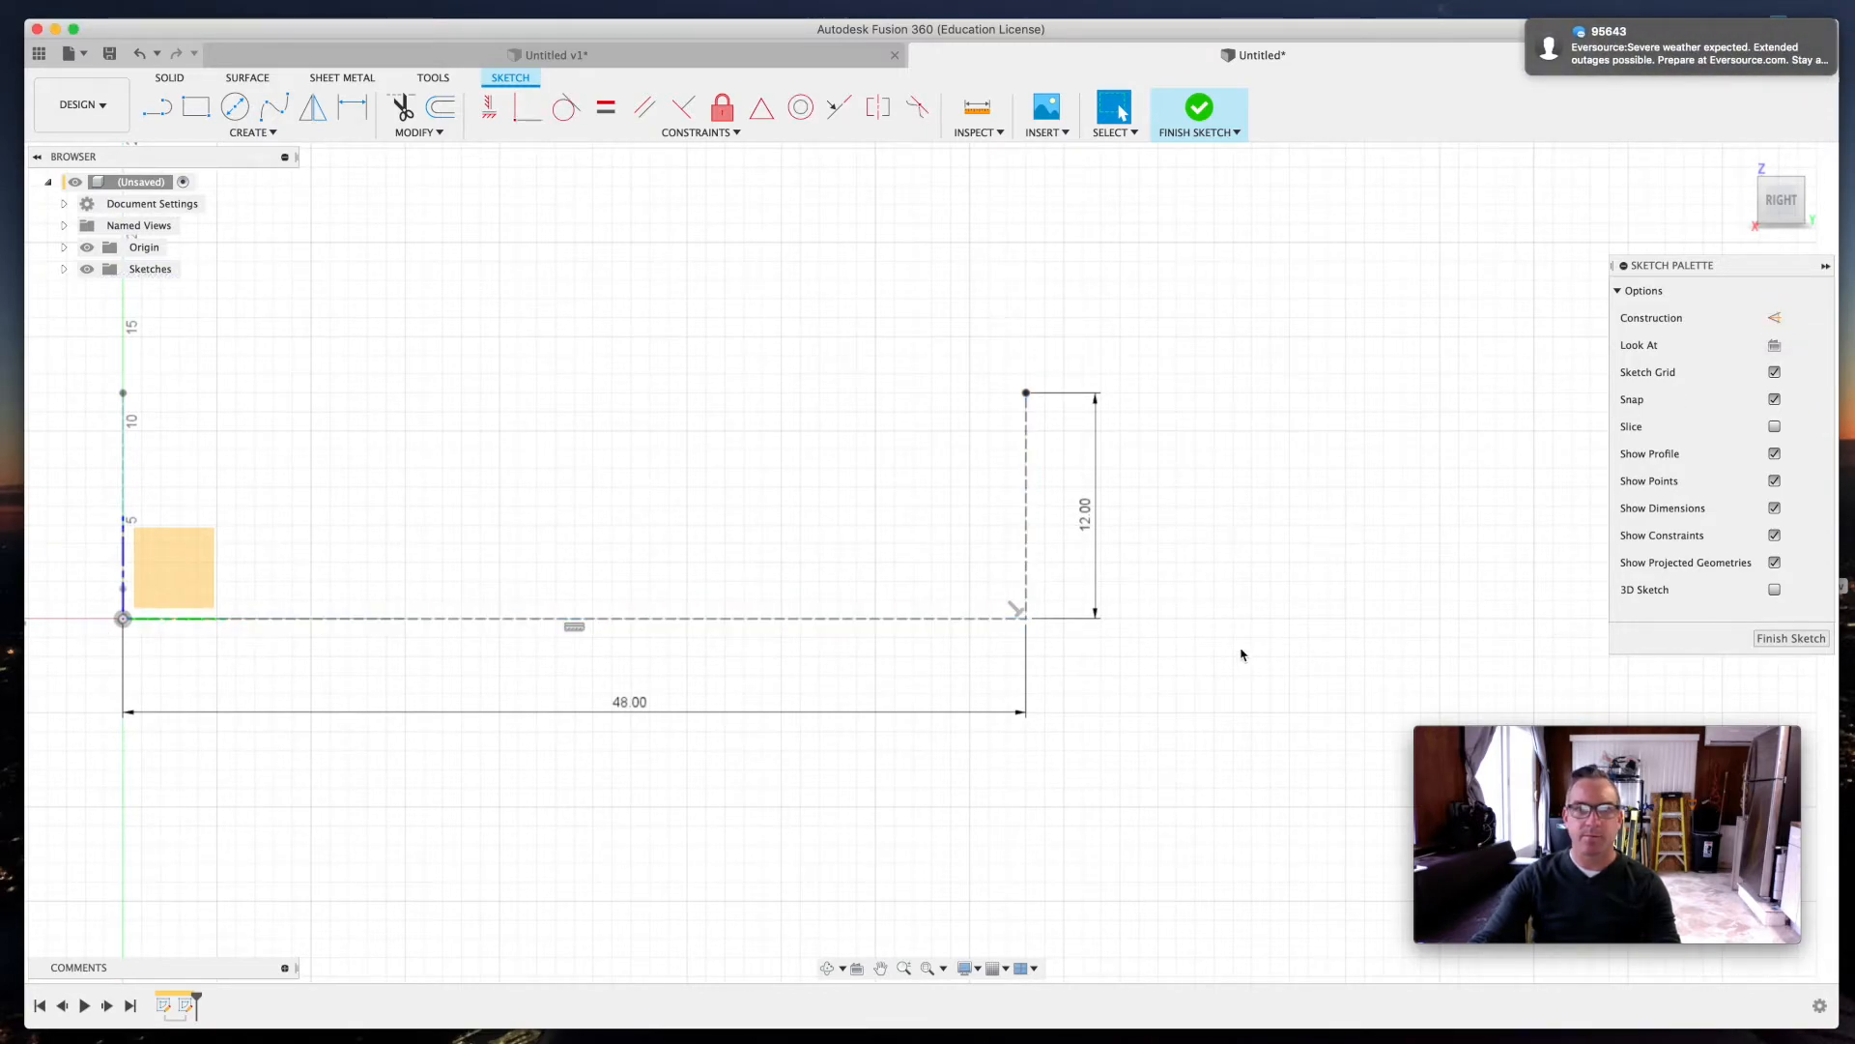
# - Draw a fit point spline from the origin through a point slightly above the baseline's far end to the vertical line's upper endpoint
pyautogui.scroll(-2, 1241, 650)
pyautogui.scroll(-1, 1240, 655)
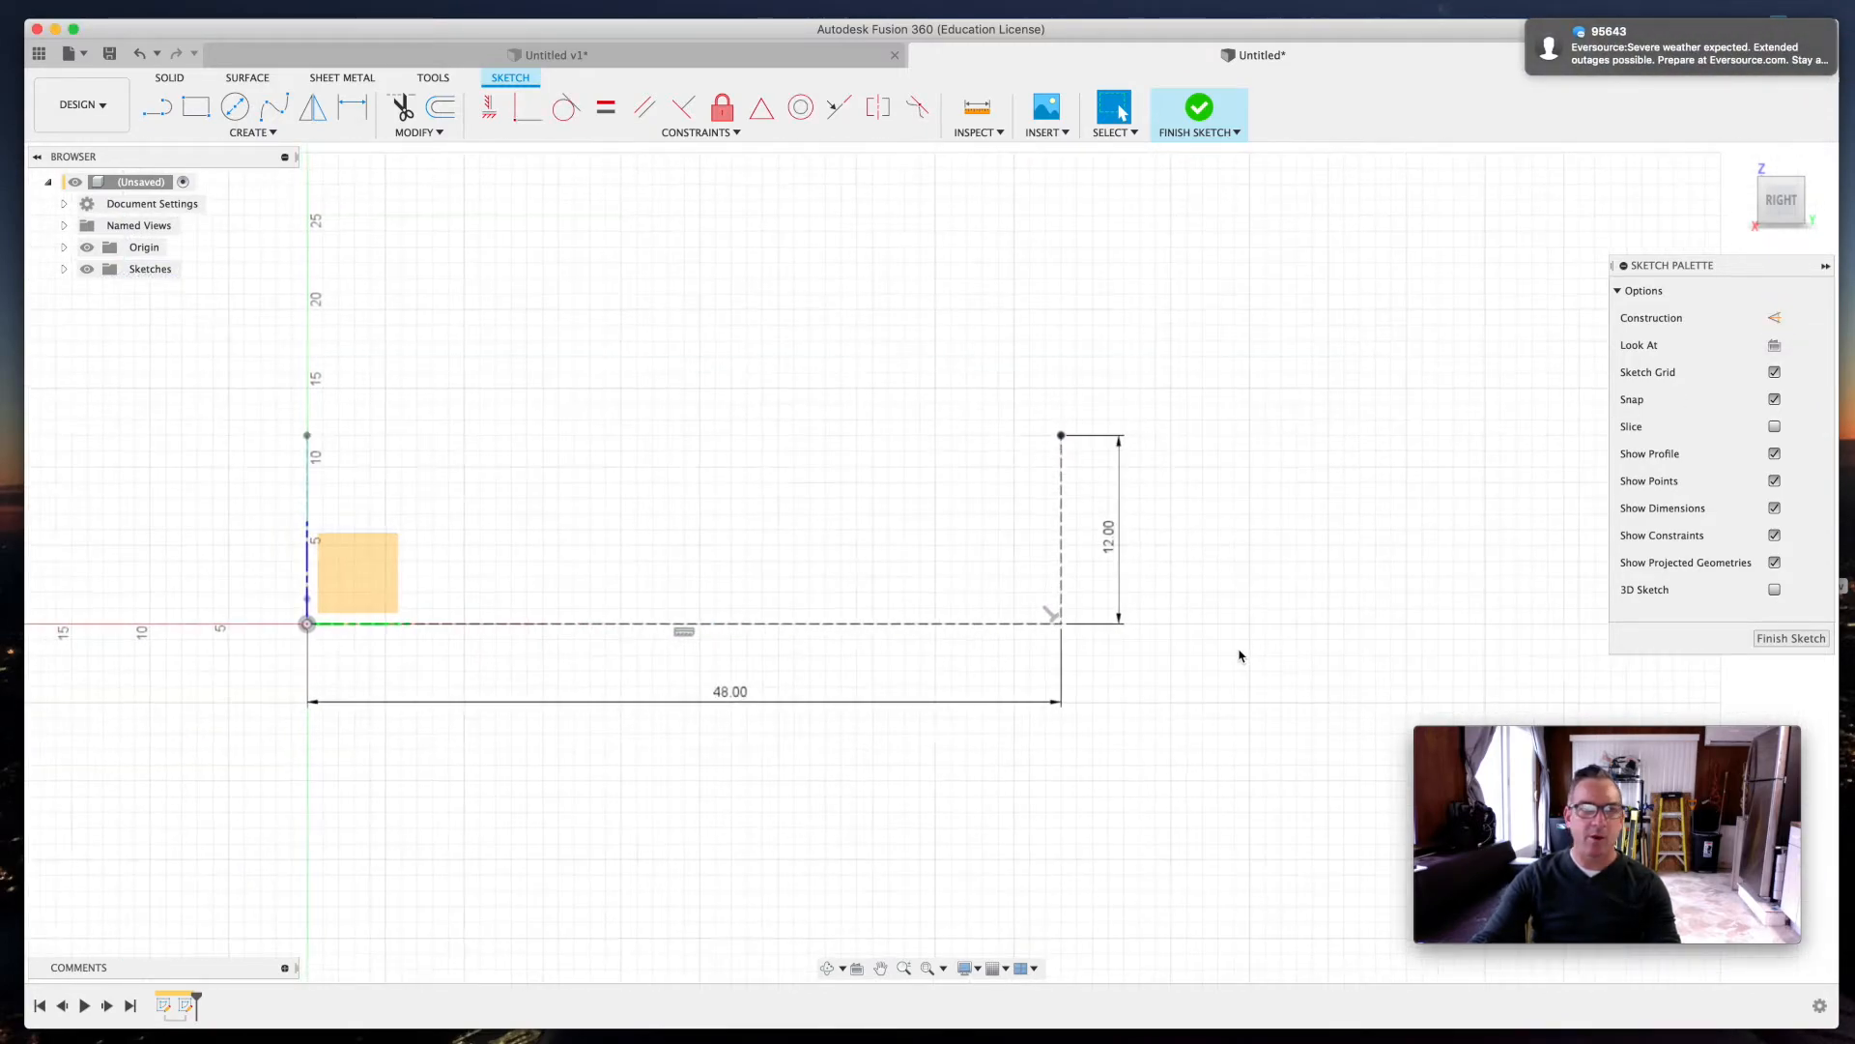
pyautogui.click(275, 107)
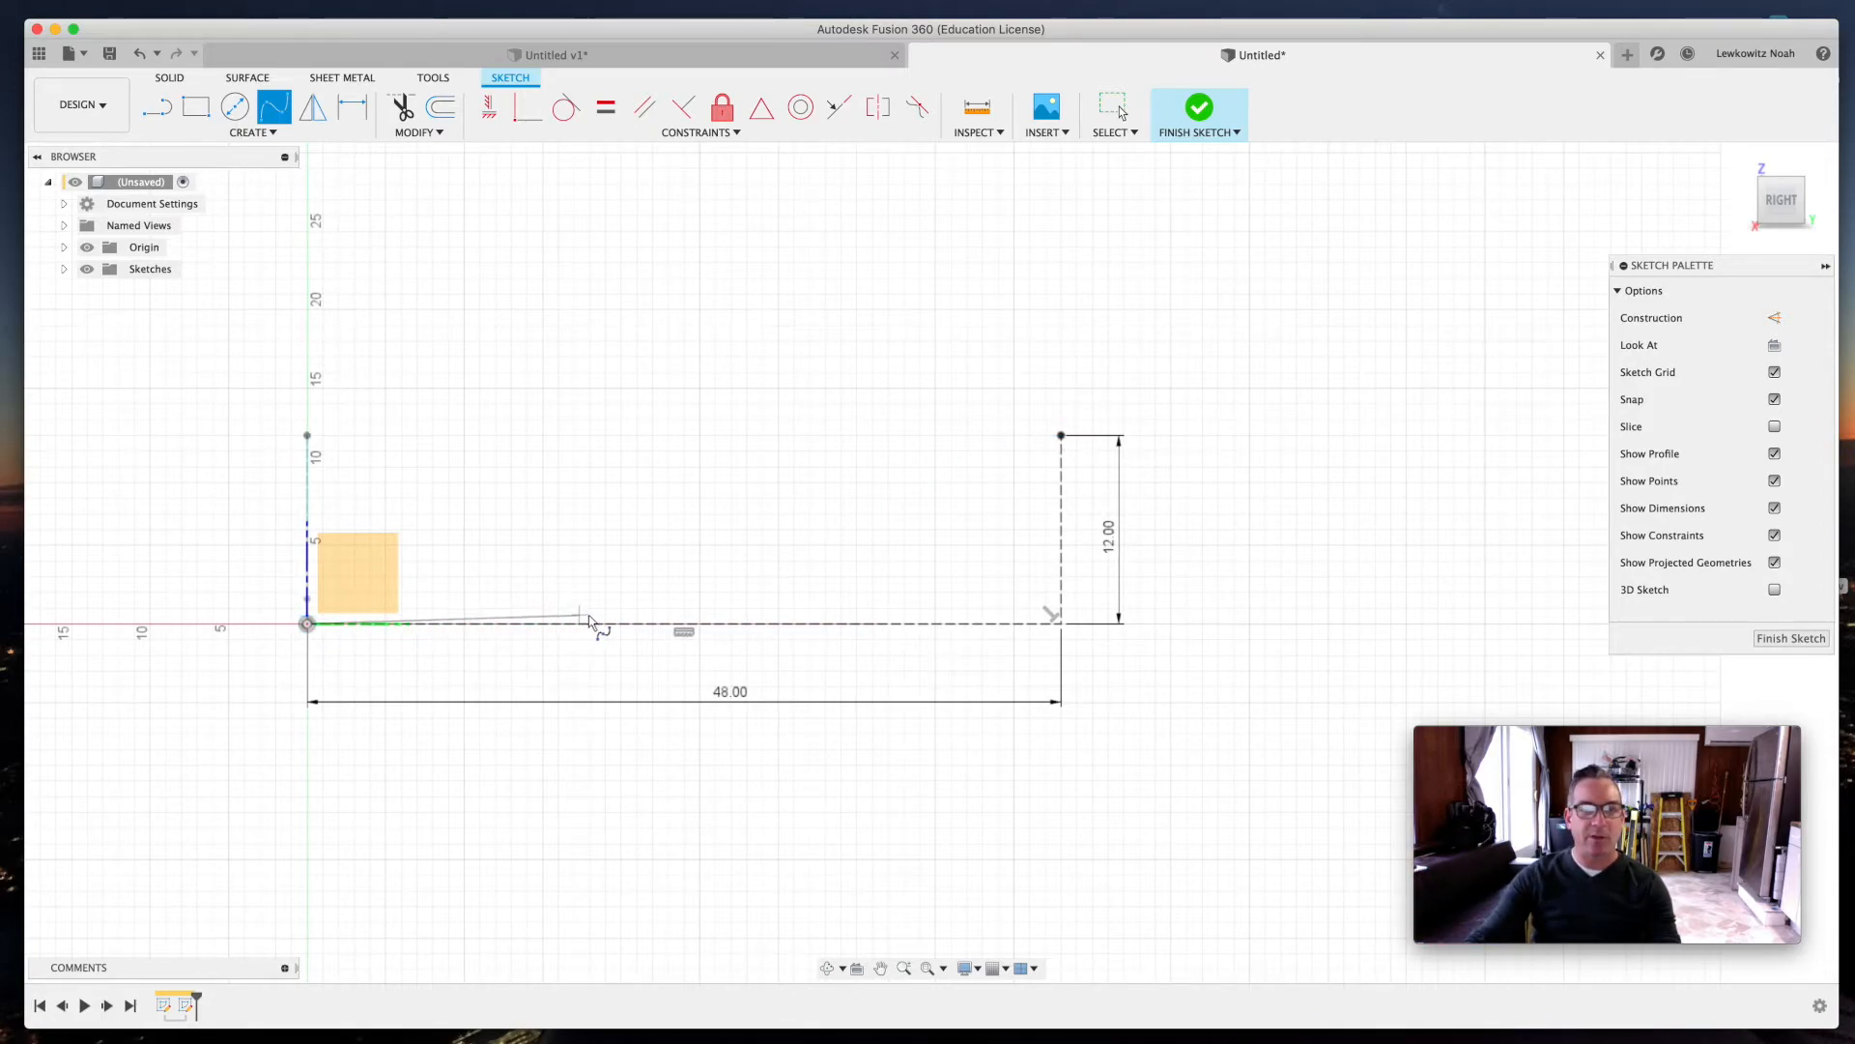
pyautogui.click(980, 593)
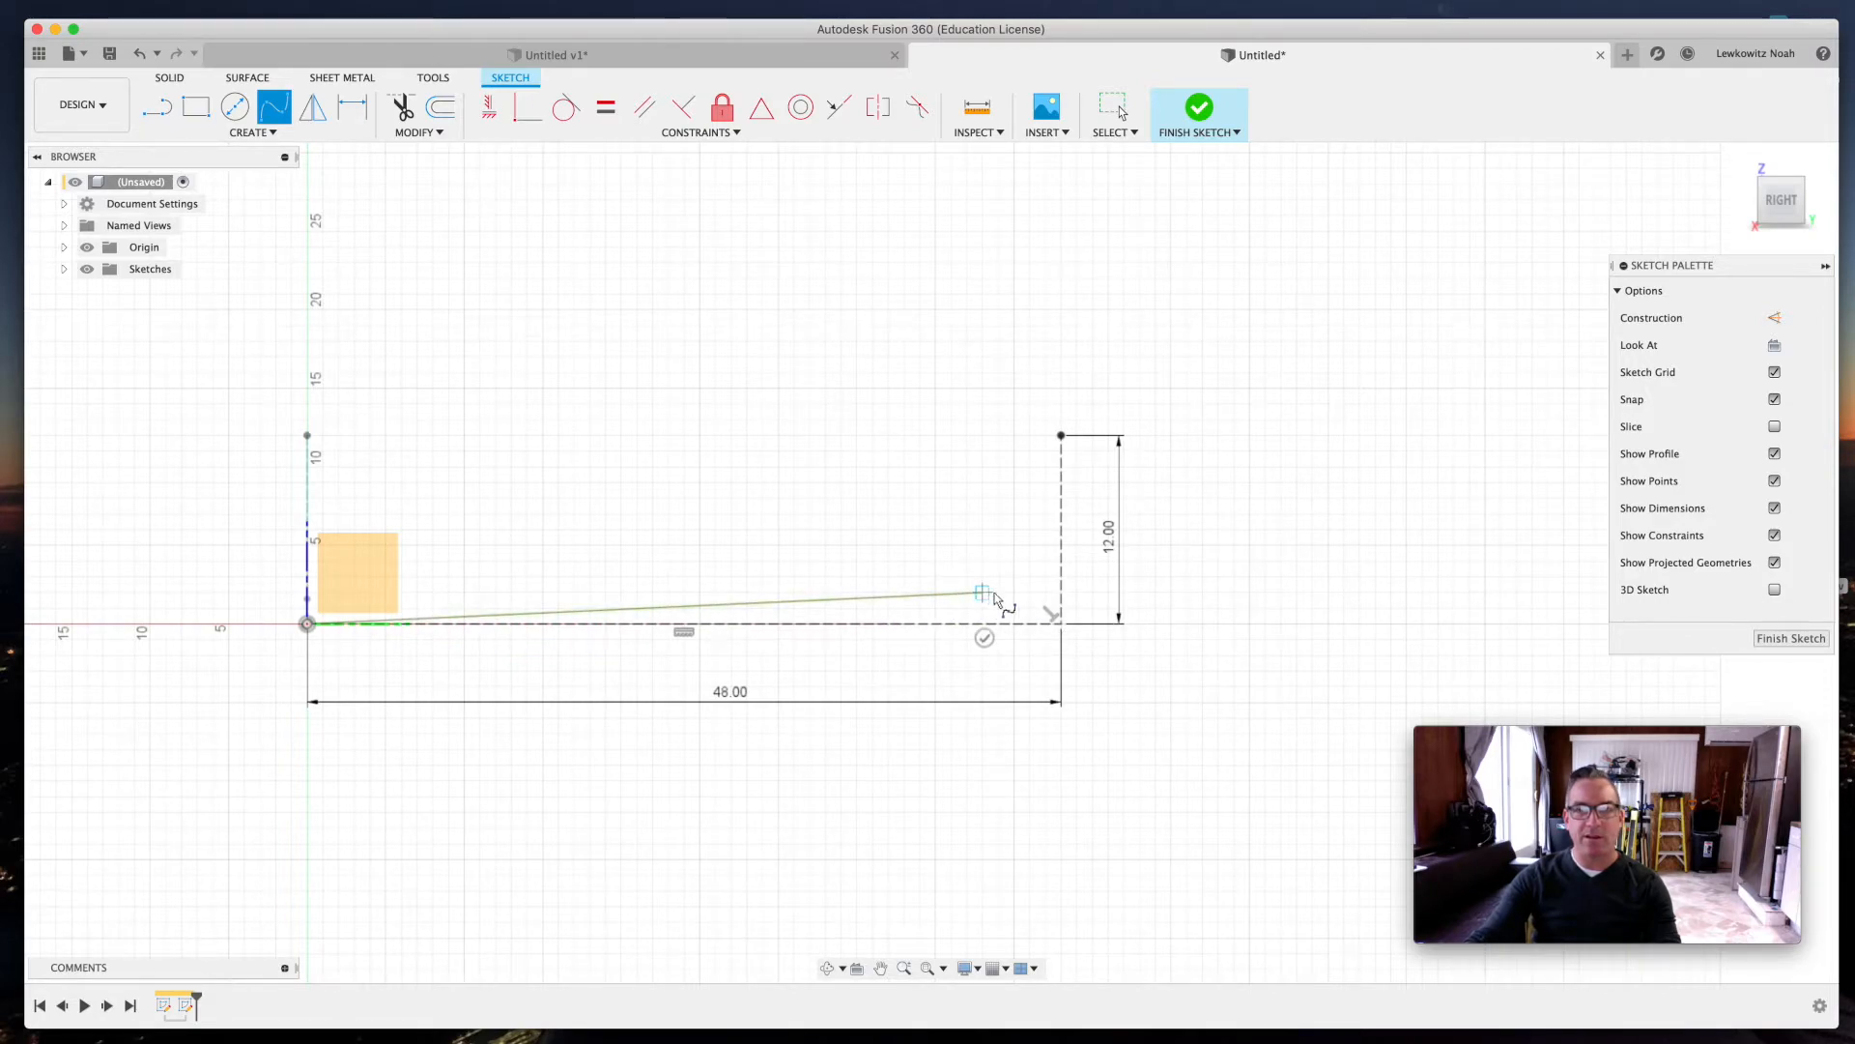
pyautogui.click(1061, 436)
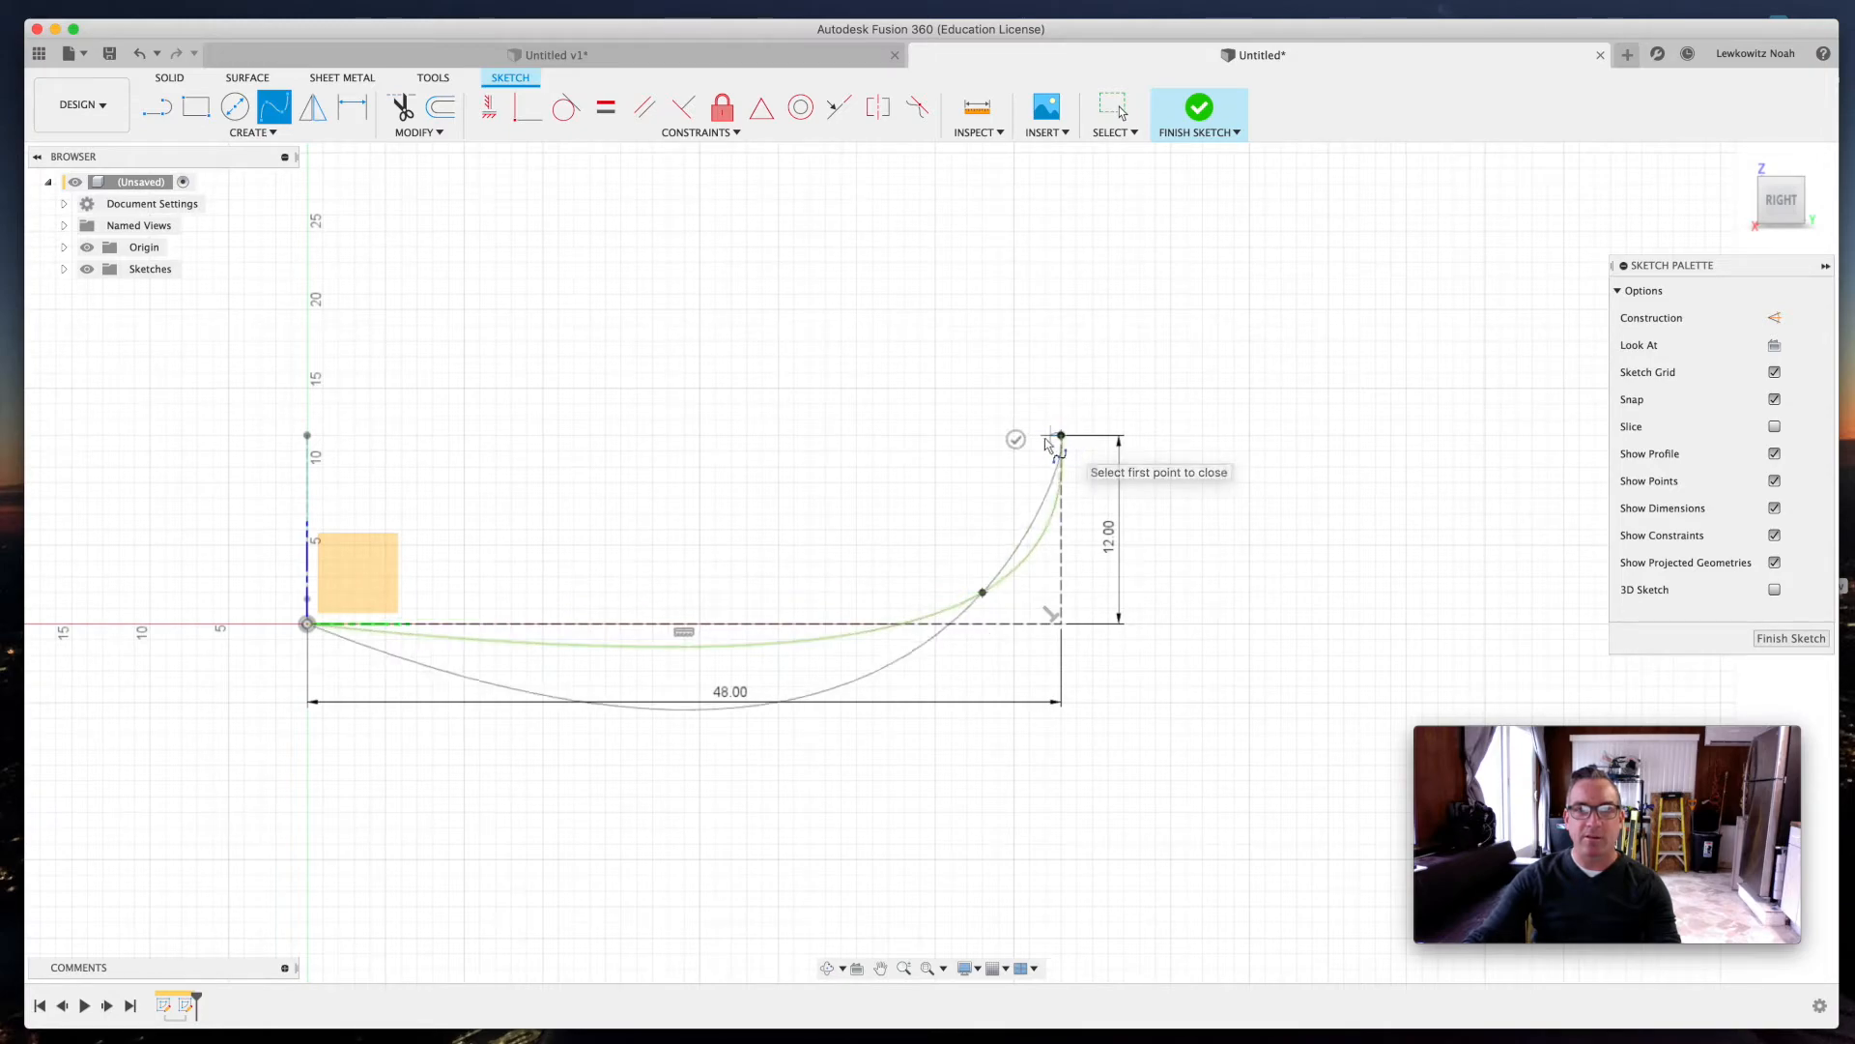
pyautogui.click(1014, 438)
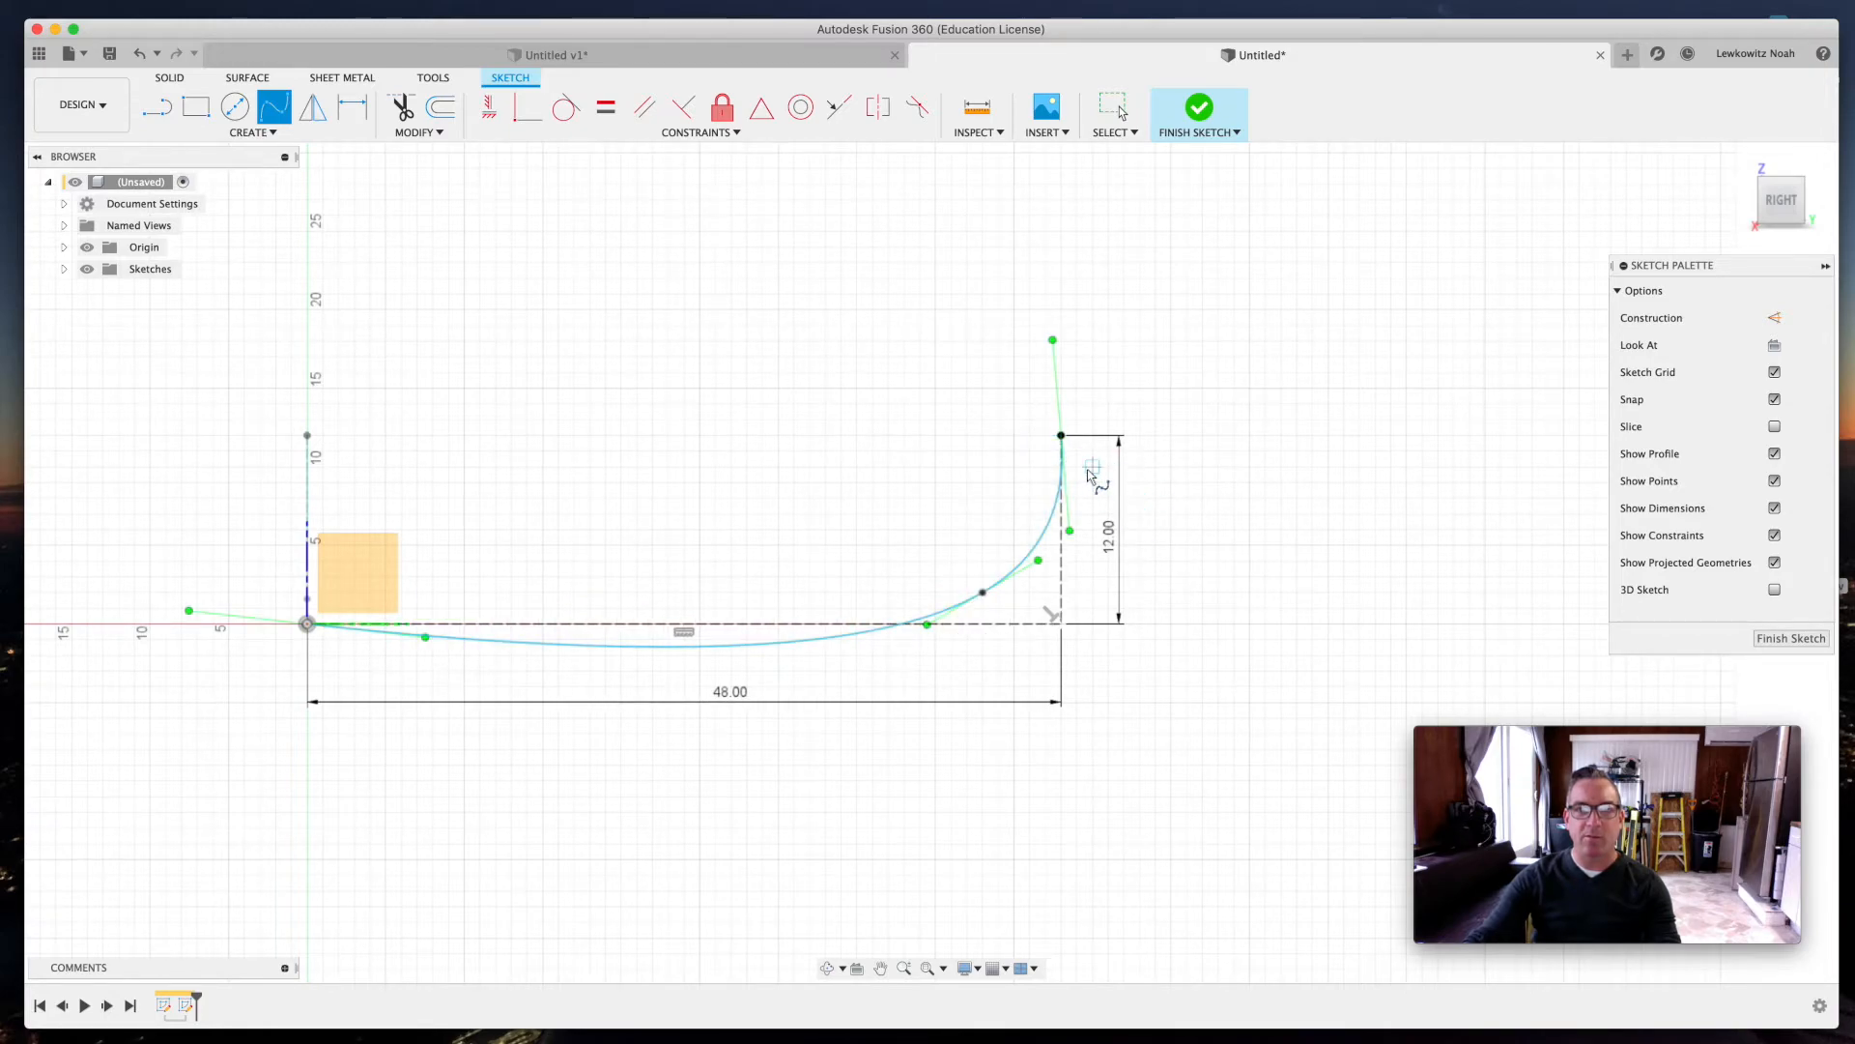
# - Align the tangent handle at the spline's upper end with the vertical construction line
pyautogui.scroll(5, 1095, 476)
pyautogui.scroll(1, 1063, 577)
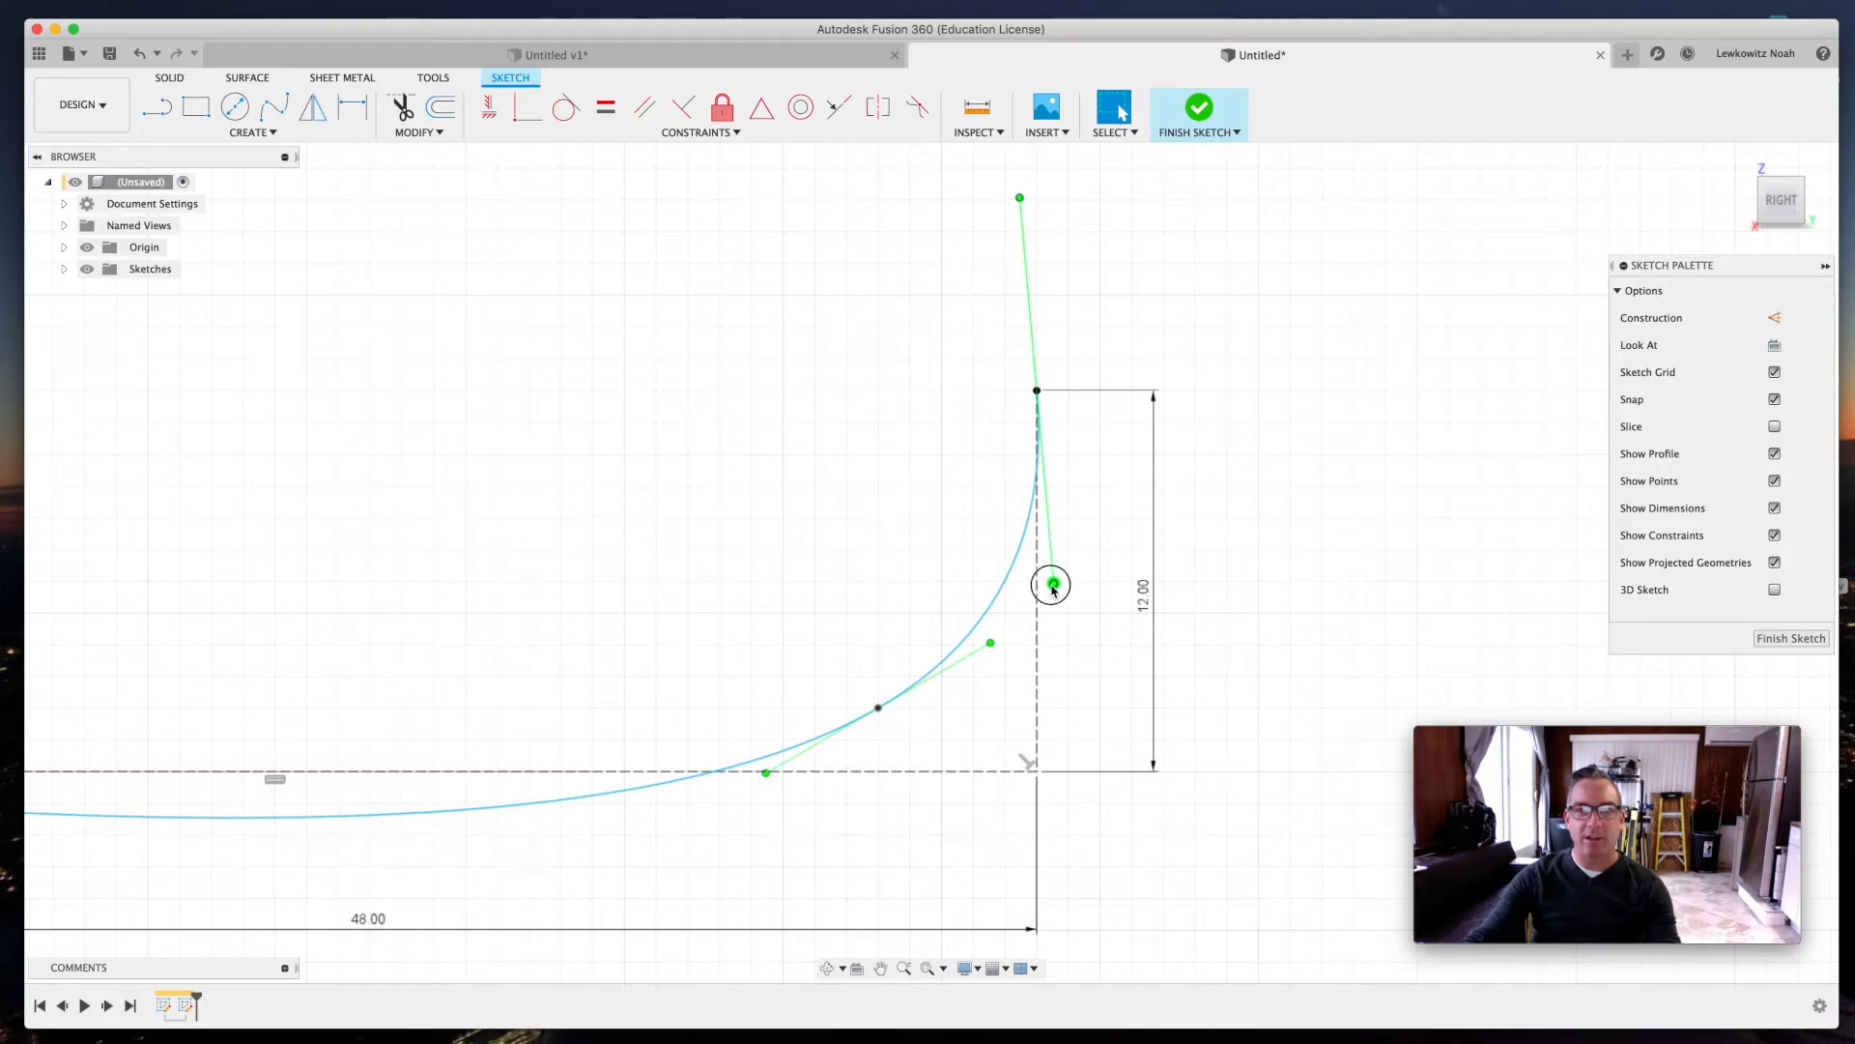
pyautogui.moveTo(1053, 587)
pyautogui.mouseDown()
pyautogui.moveTo(1039, 561)
pyautogui.moveTo(1039, 580)
pyautogui.mouseUp()
# - Align the tangent handle at the spline's origin end with the horizontal construction line
pyautogui.scroll(-2, 1048, 679)
pyautogui.scroll(-3, 1049, 679)
pyautogui.click(280, 741)
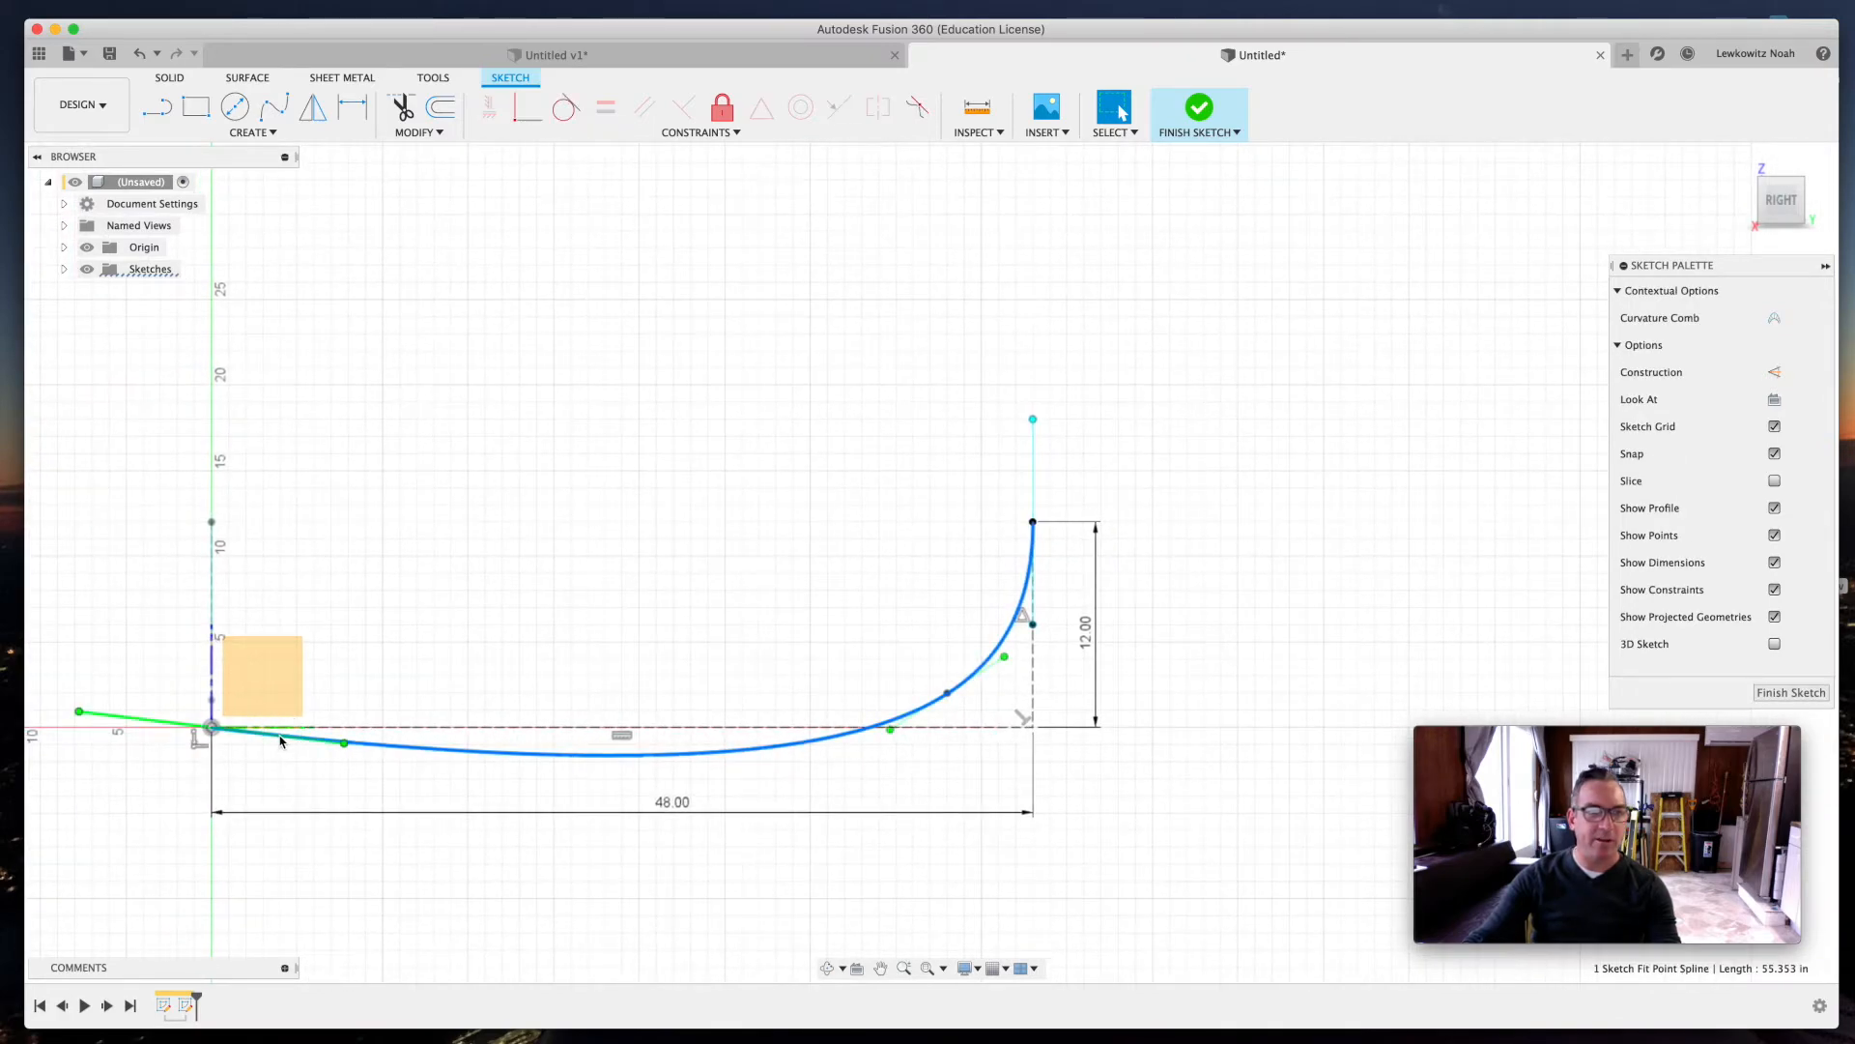
pyautogui.scroll(2, 281, 742)
pyautogui.moveTo(360, 745); pyautogui.dragTo(362, 732)
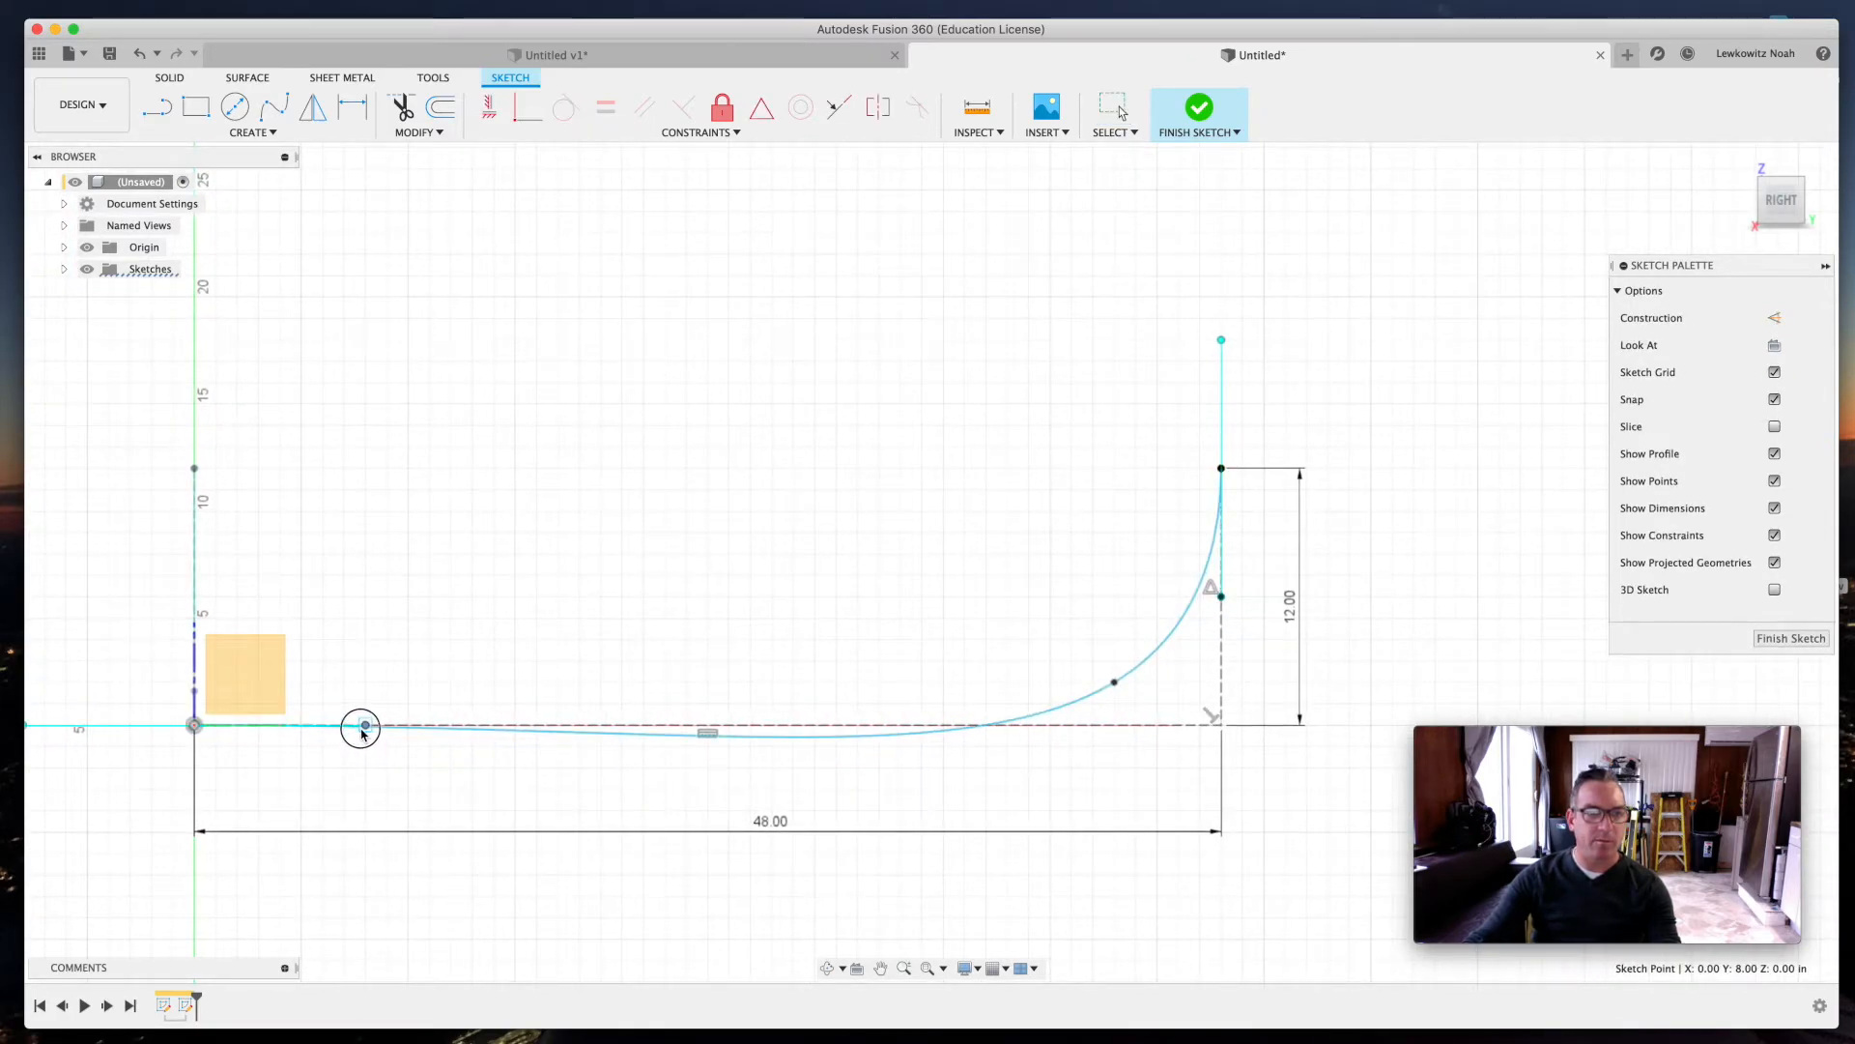
pyautogui.press('Escape')
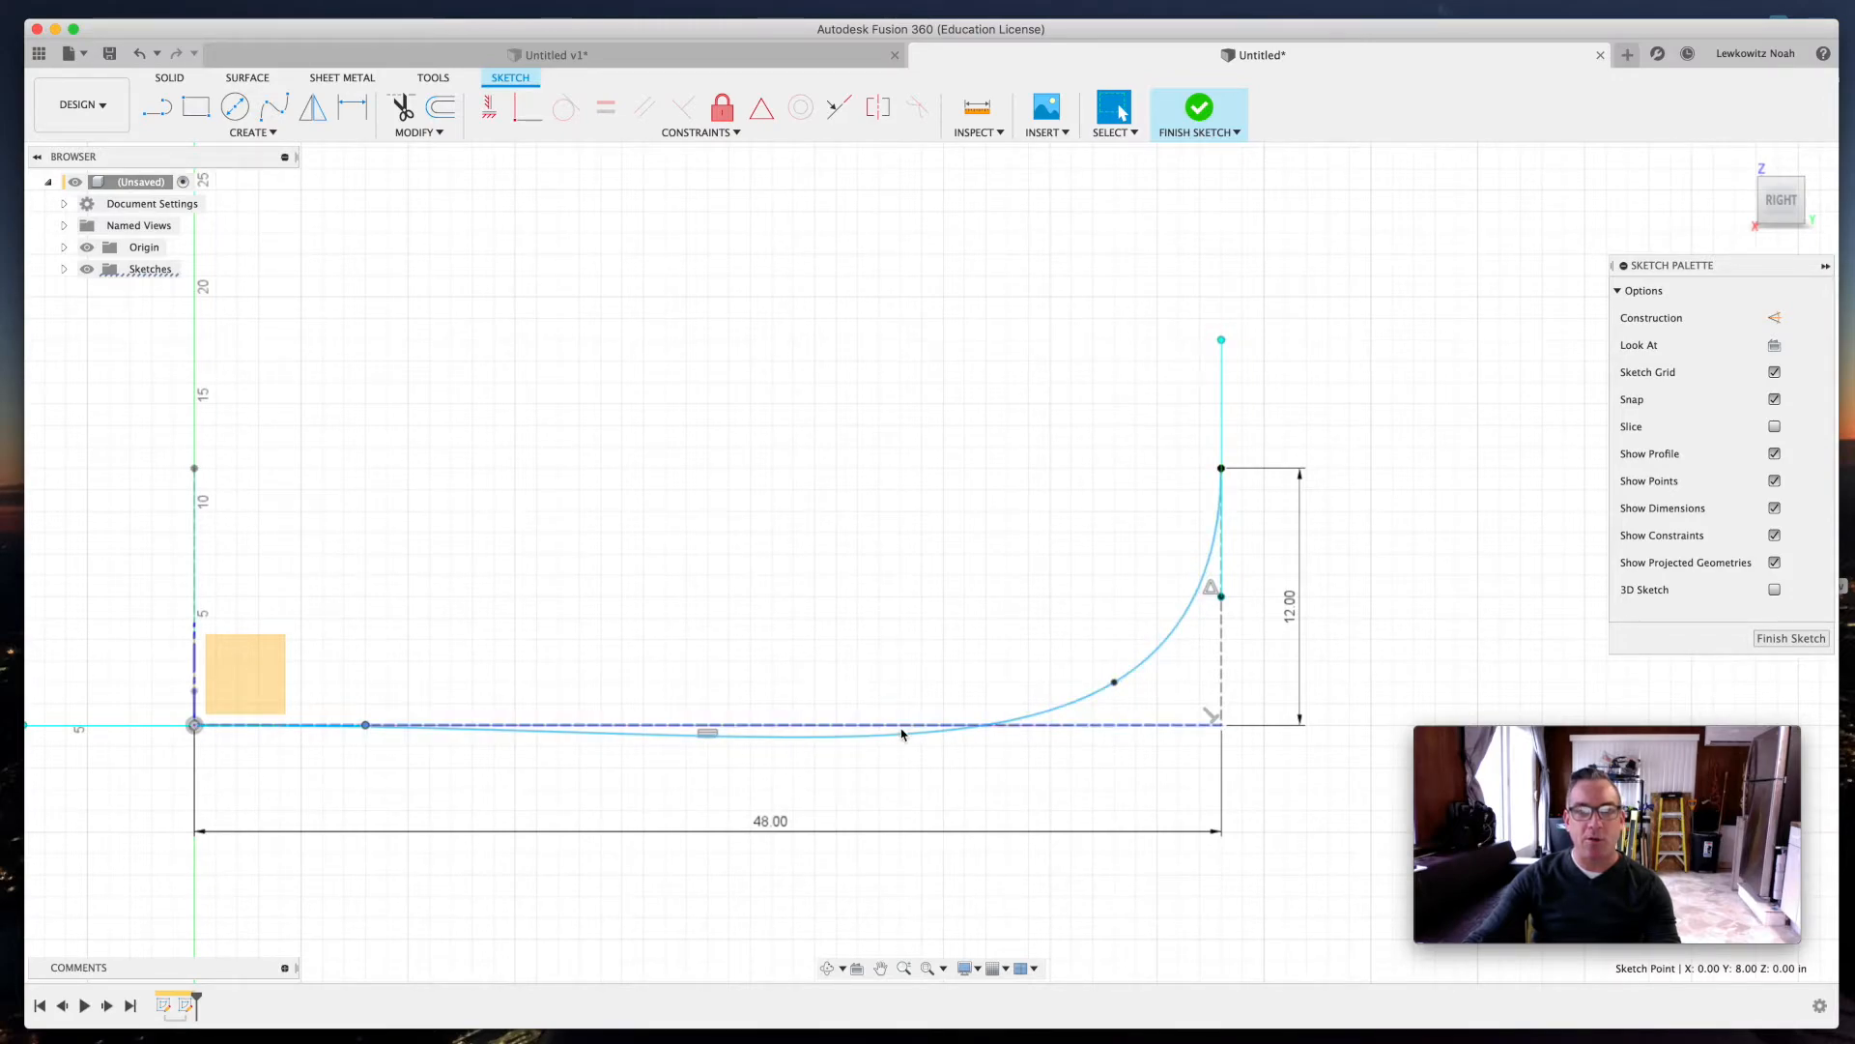
# - Move the spline's middle fit point to about Y 42.6 in, Z 3.65 in, and finish the sketch
pyautogui.moveTo(1114, 682)
pyautogui.mouseDown()
pyautogui.moveTo(1116, 653)
pyautogui.moveTo(1030, 683)
pyautogui.mouseUp()
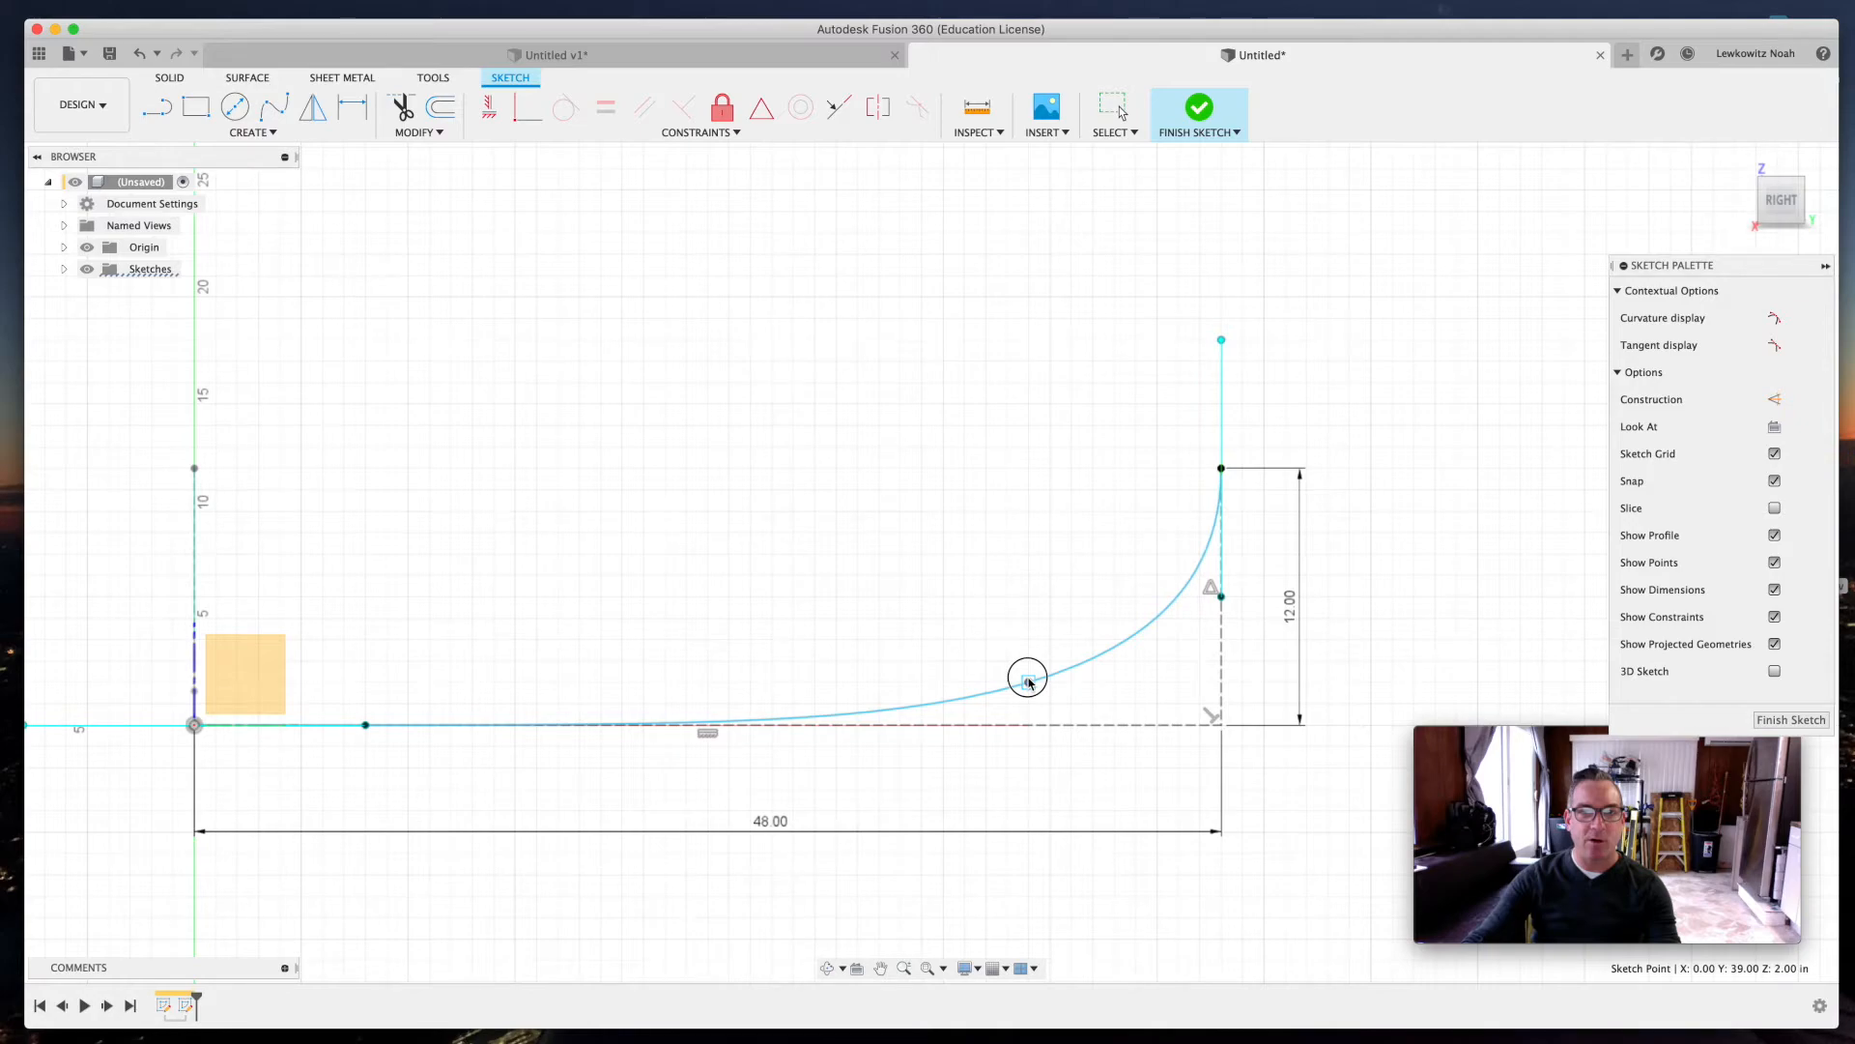
pyautogui.moveTo(1029, 682); pyautogui.dragTo(1108, 651)
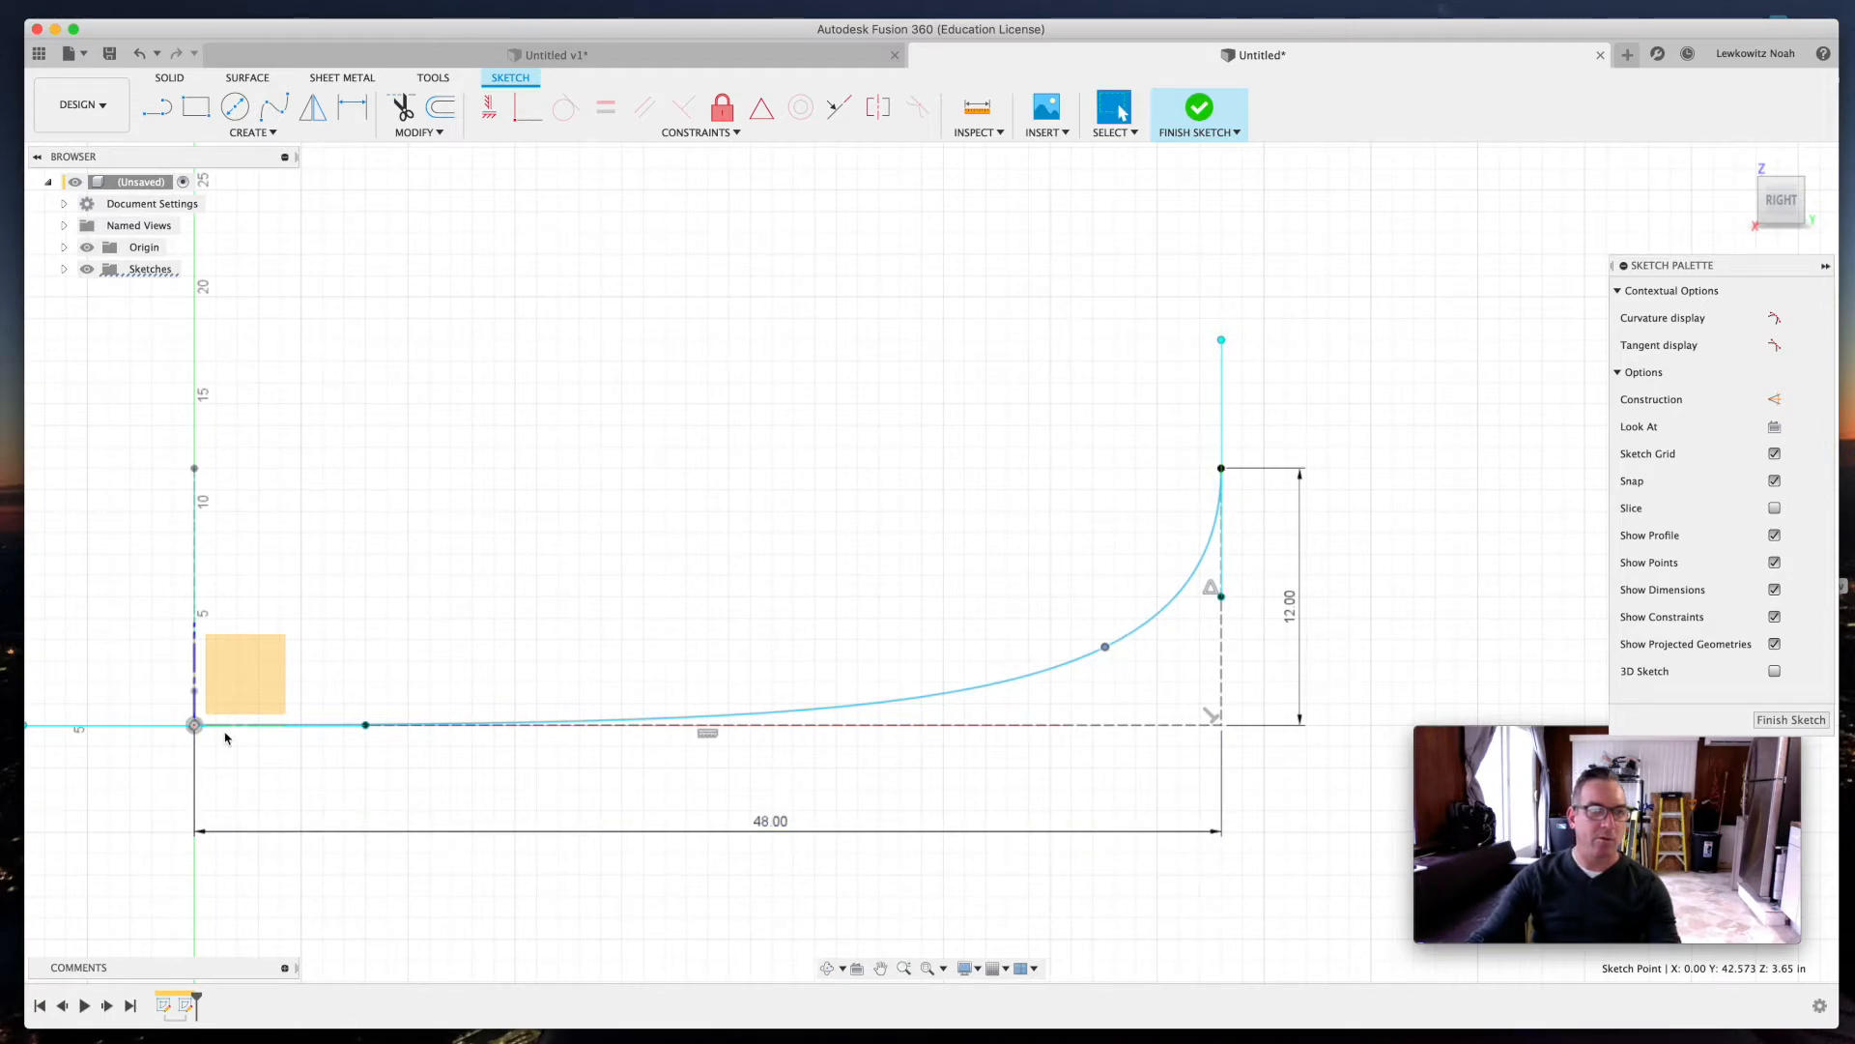
pyautogui.click(1790, 719)
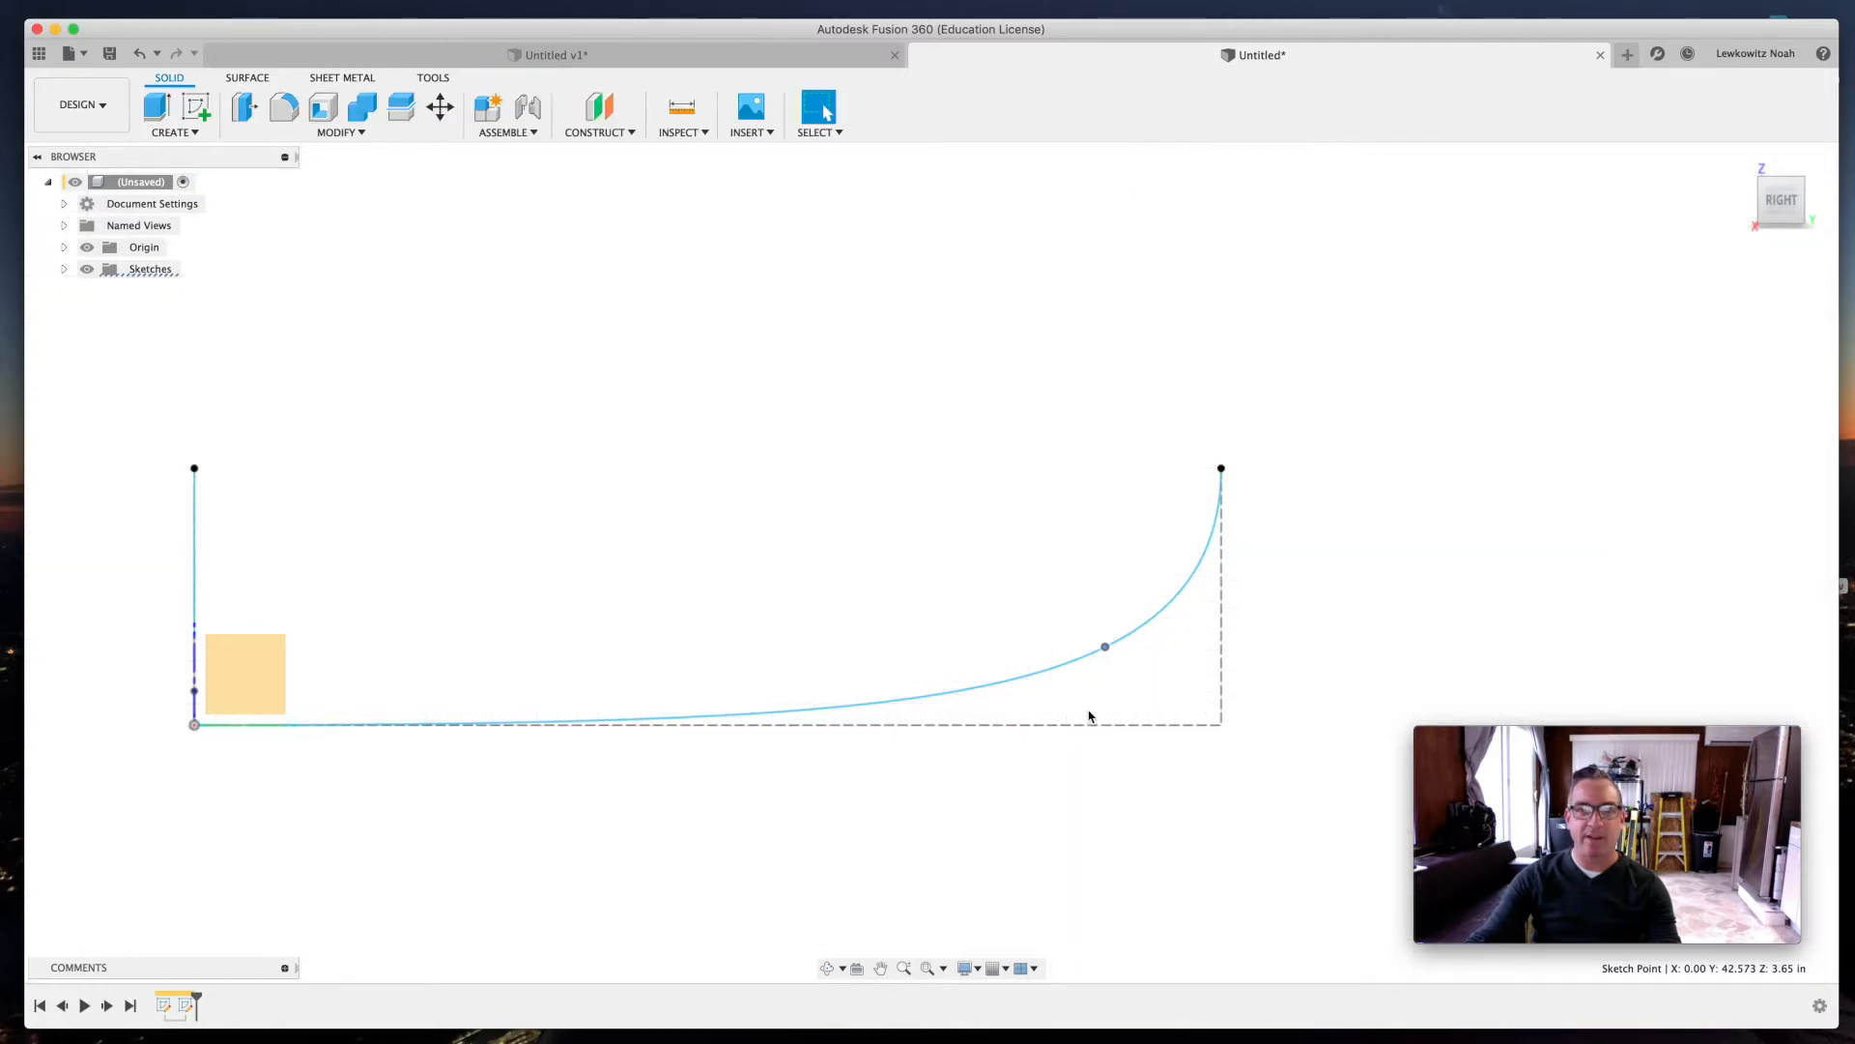
# - Create a construction plane offset 12 in from the horizontal XY origin plane
pyautogui.scroll(2, 1090, 716)
pyautogui.scroll(-3, 1090, 716)
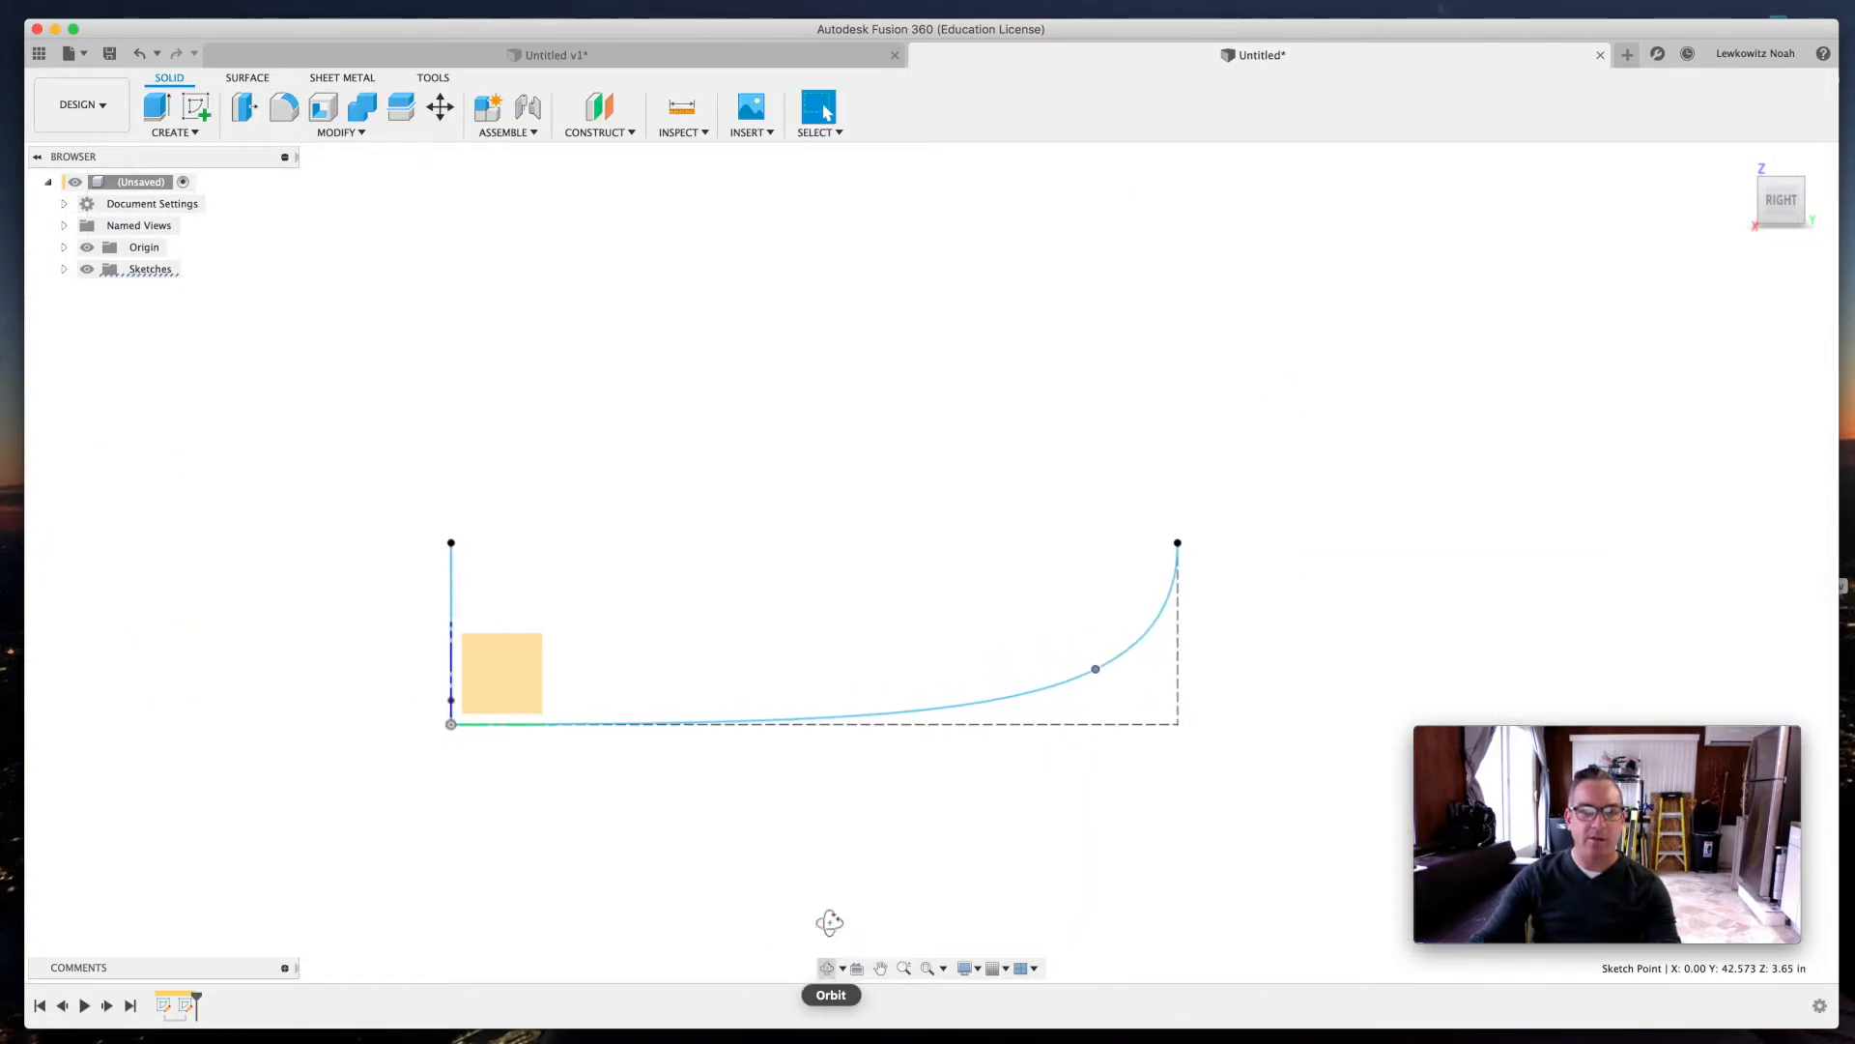
pyautogui.click(828, 968)
pyautogui.moveTo(795, 645); pyautogui.dragTo(858, 687)
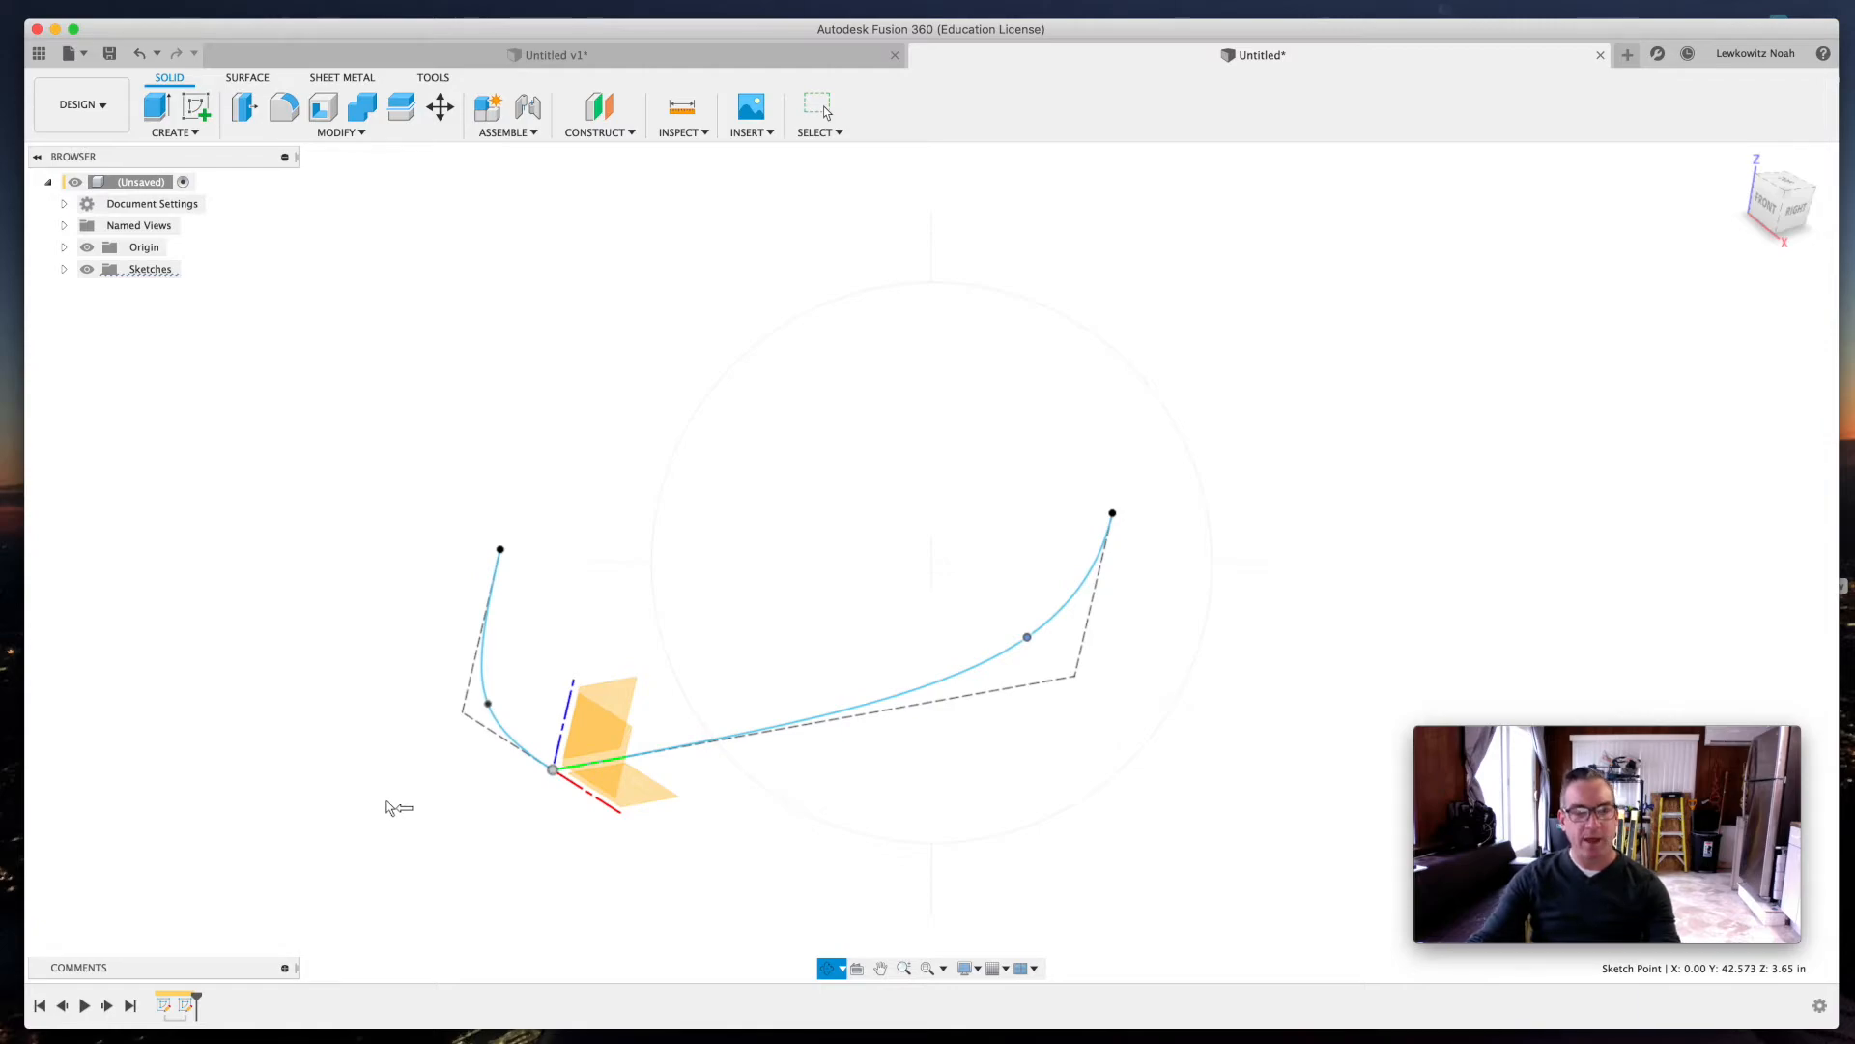
pyautogui.press('Escape')
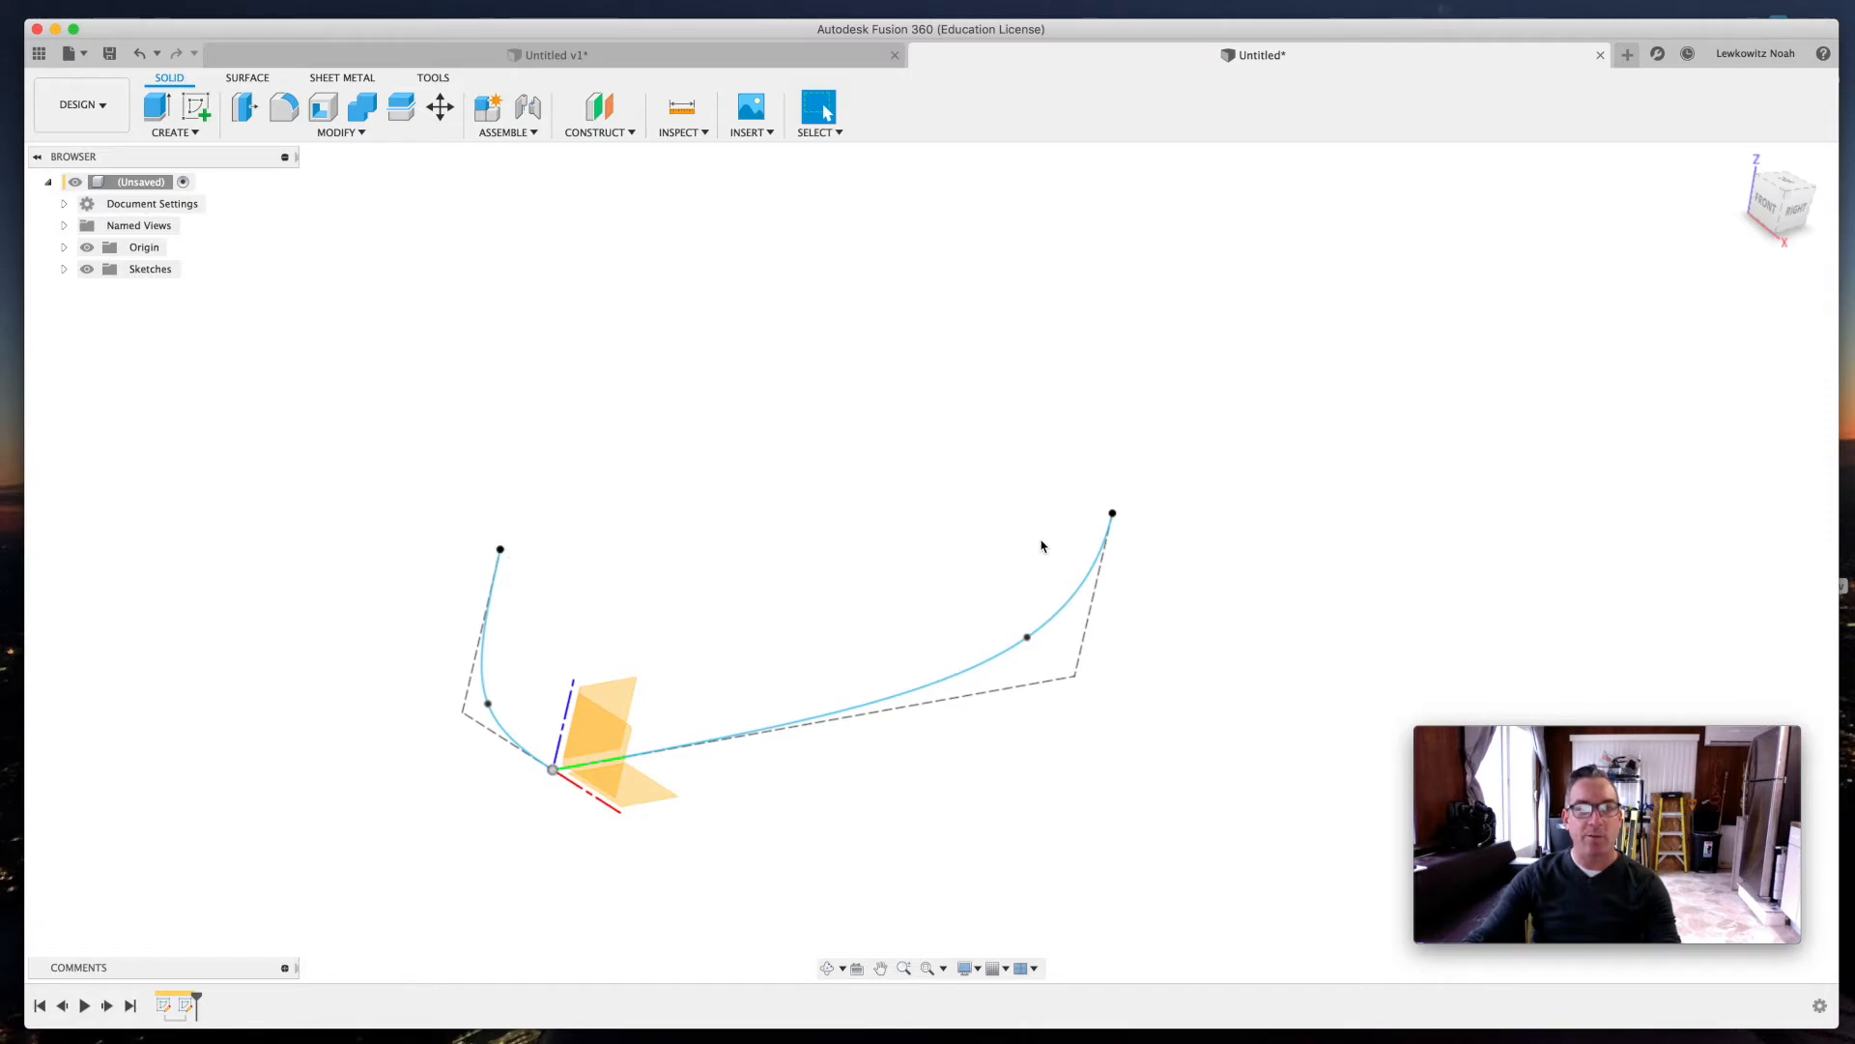
pyautogui.click(607, 133)
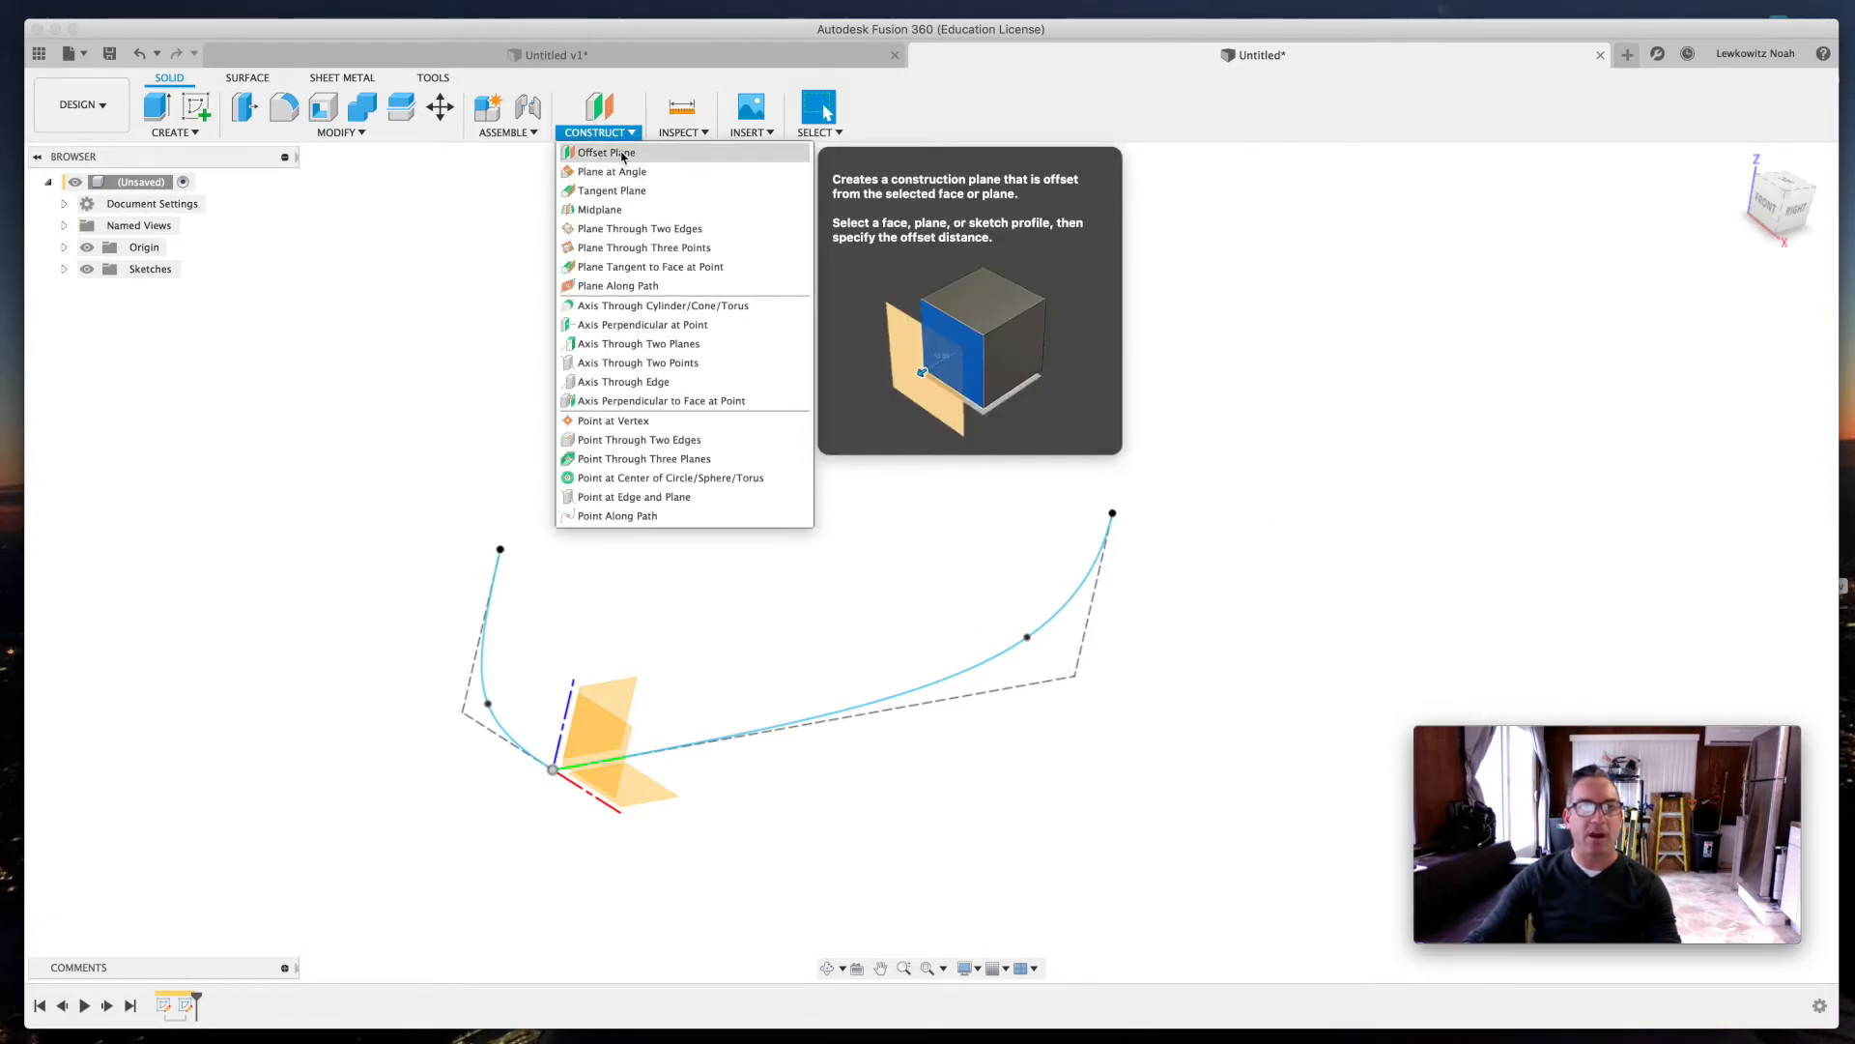
pyautogui.click(609, 153)
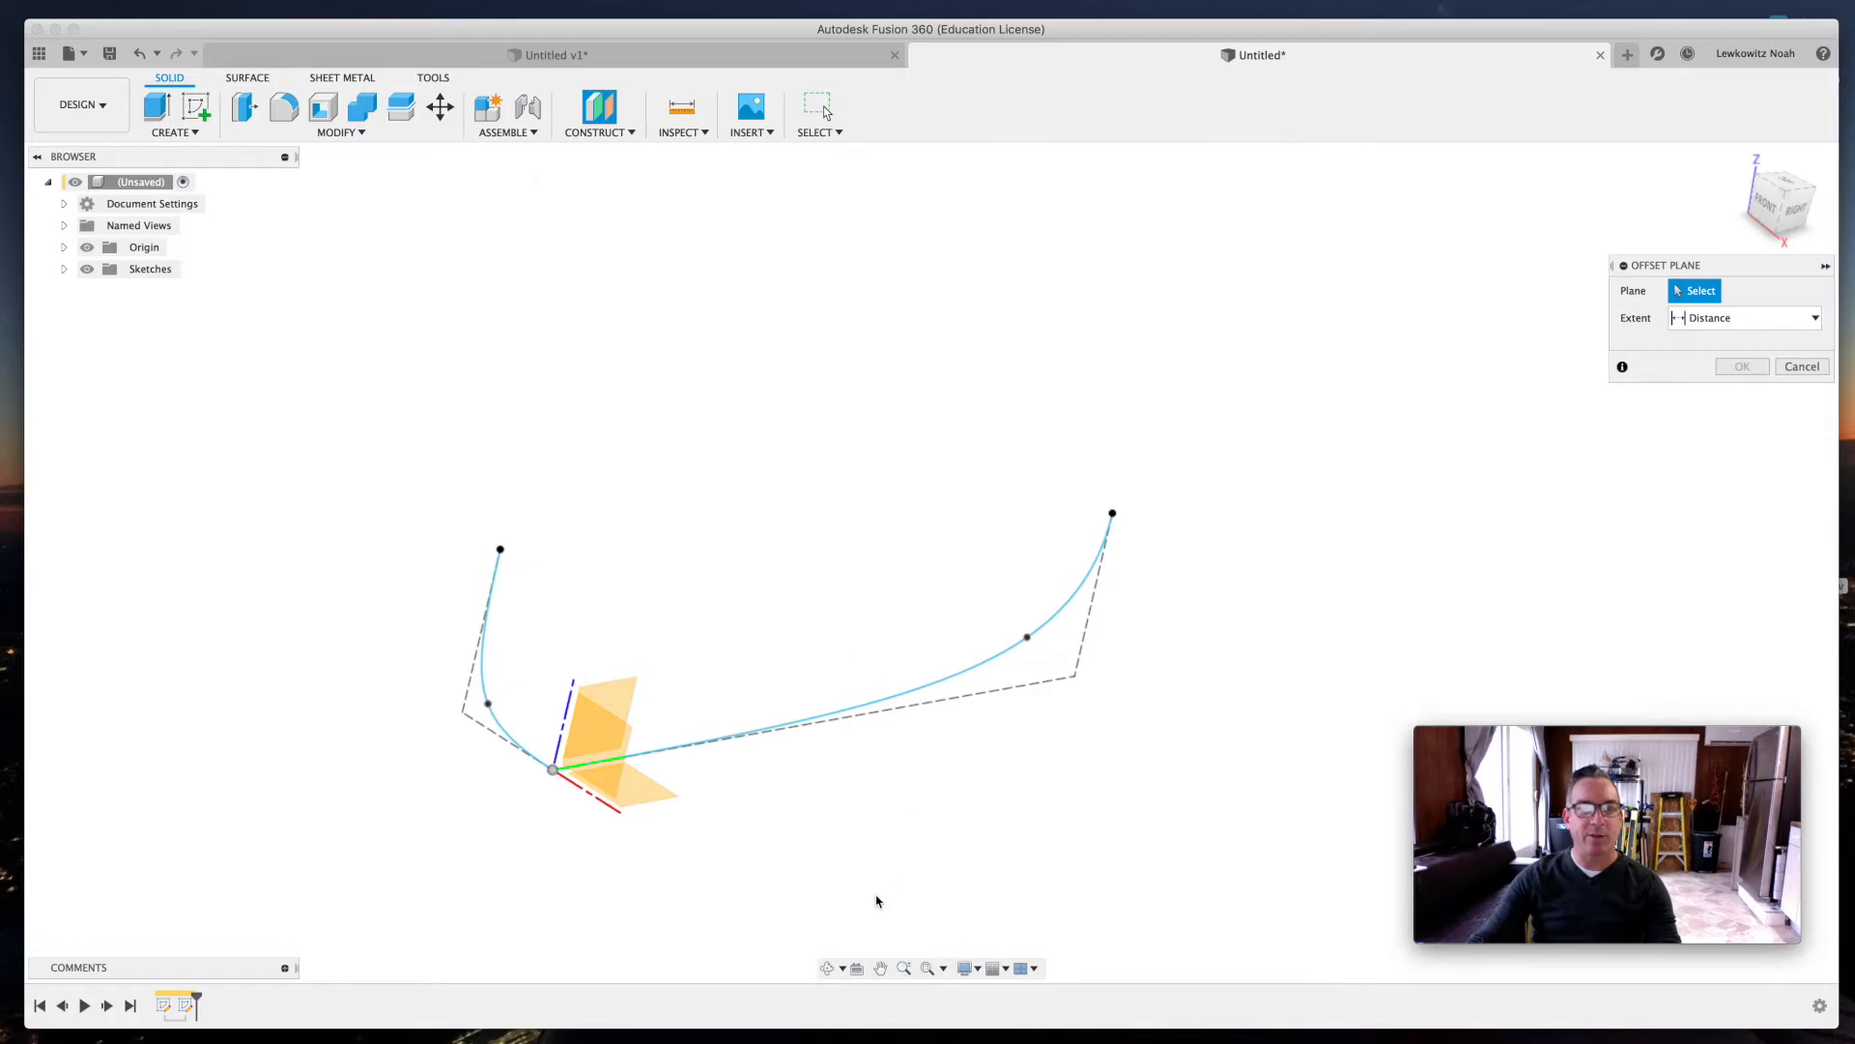
pyautogui.click(650, 793)
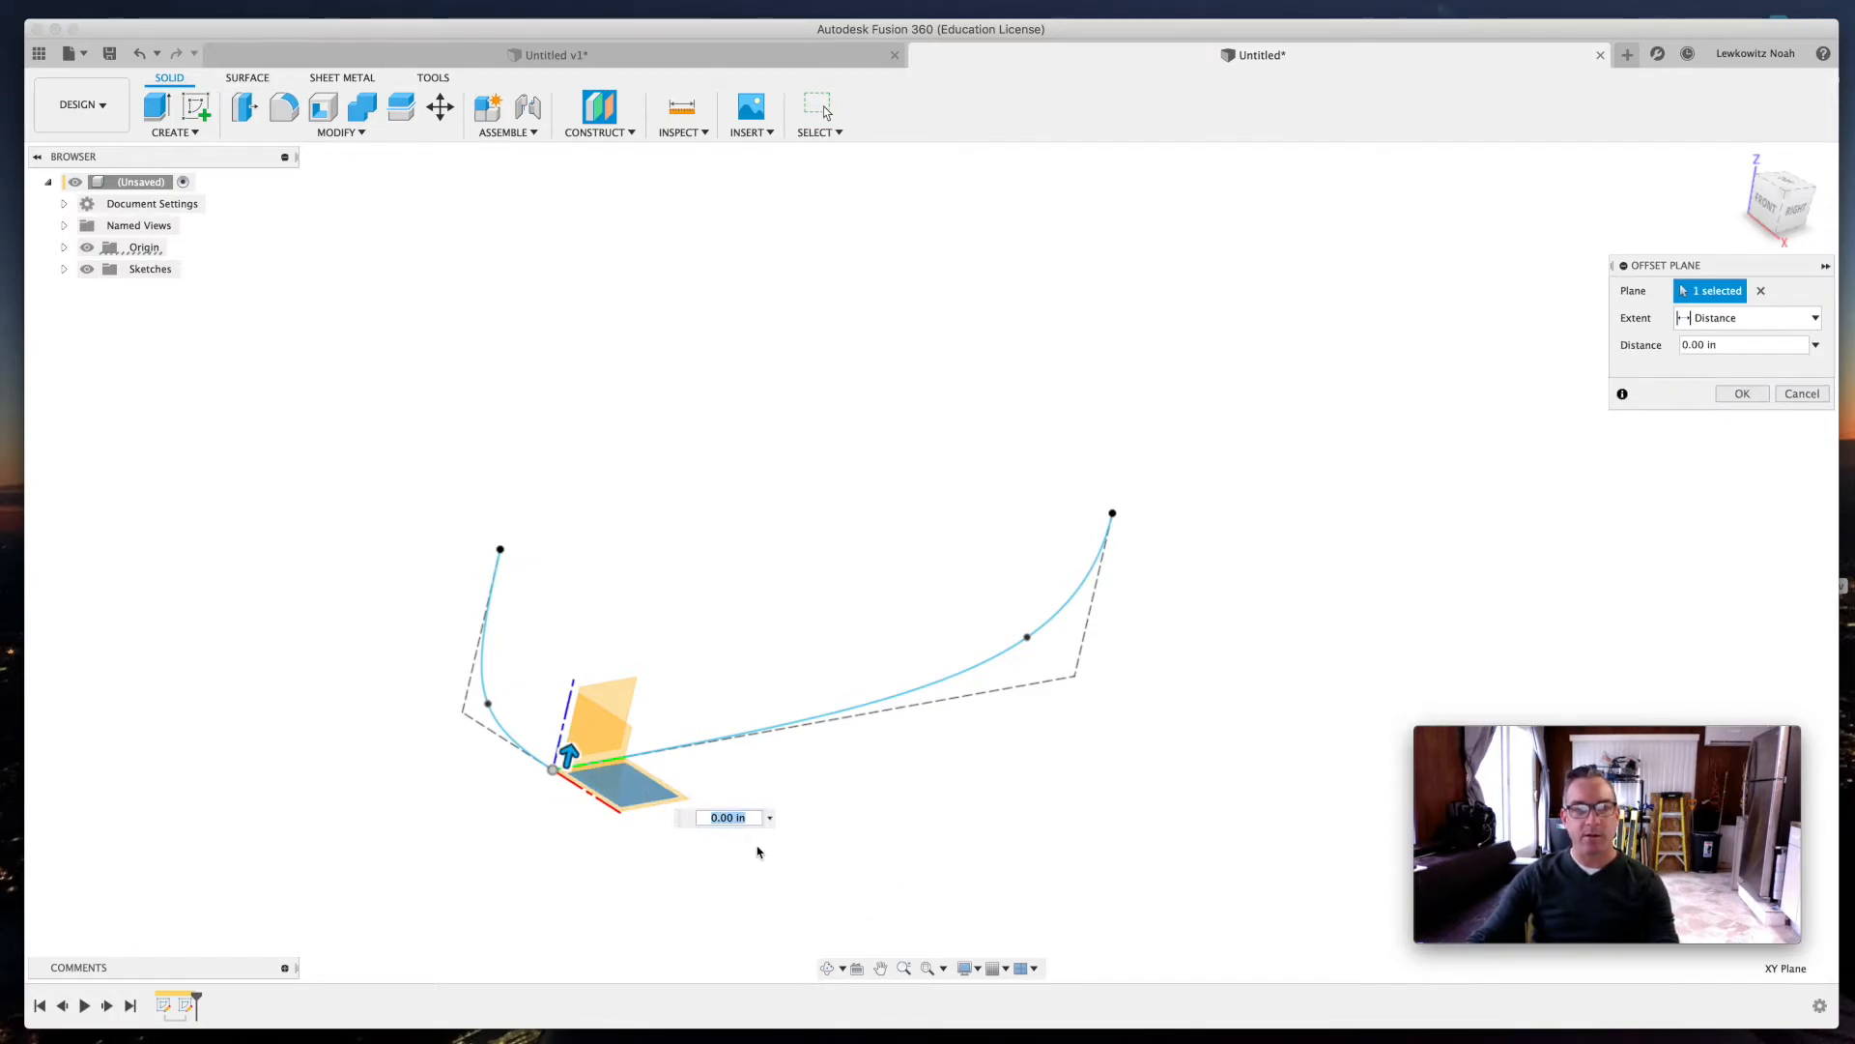
pyautogui.write('12')
pyautogui.press('Return')
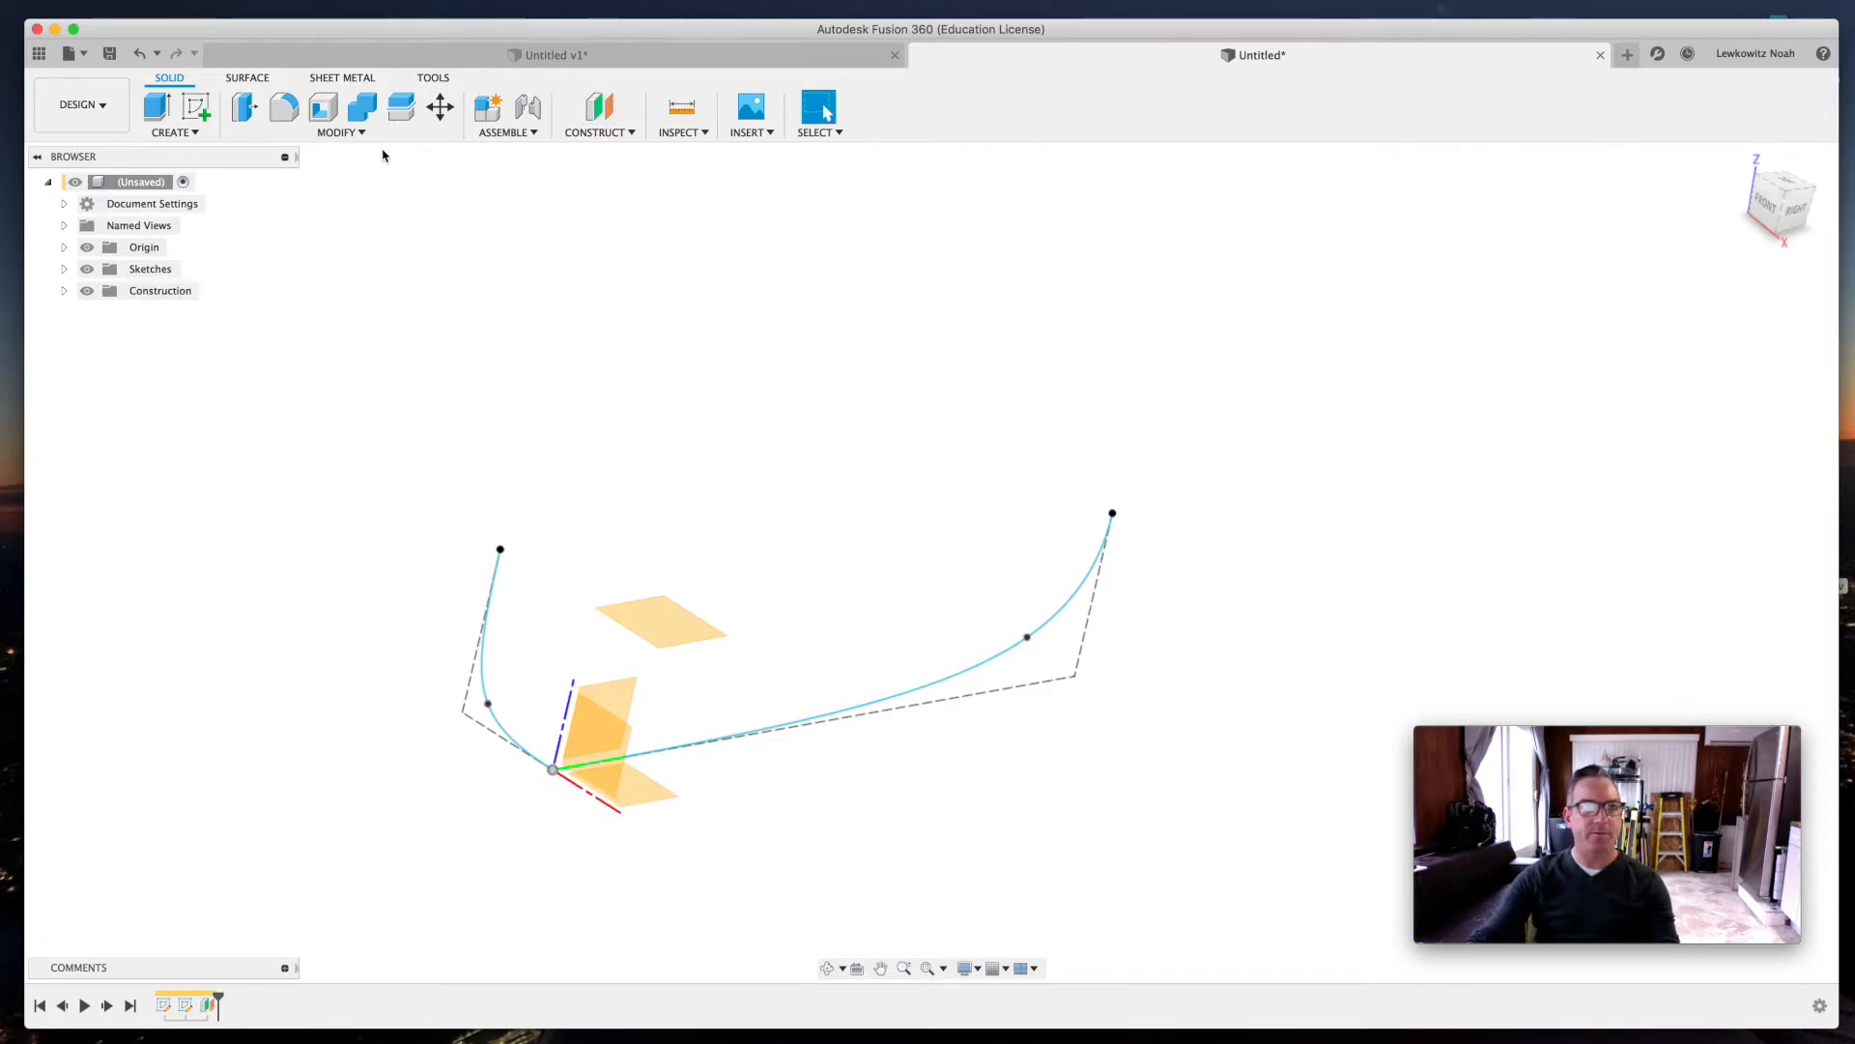
# - Start a new sketch on the offset construction plane above the origin and show it in a 3D view
pyautogui.click(196, 107)
pyautogui.click(670, 628)
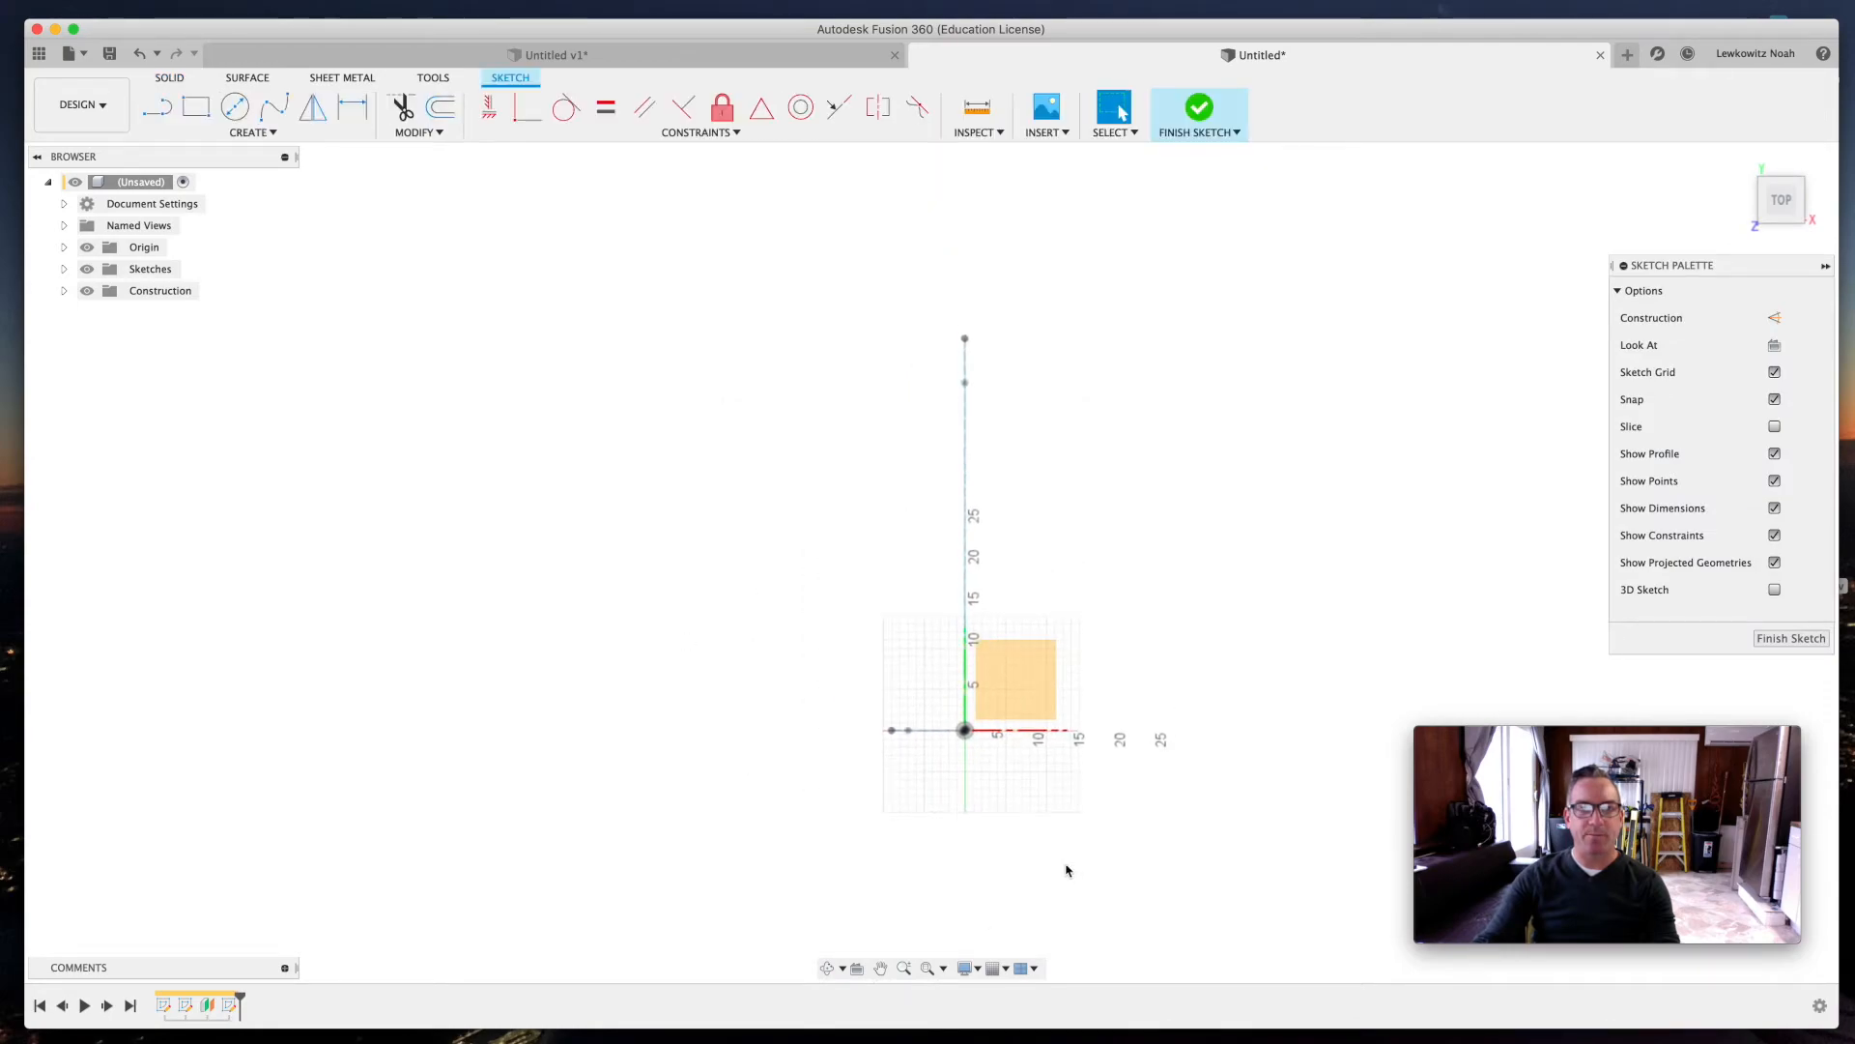
pyautogui.click(827, 968)
pyautogui.moveTo(903, 865)
pyautogui.mouseDown()
pyautogui.moveTo(953, 799)
pyautogui.moveTo(927, 737)
pyautogui.moveTo(1002, 750)
pyautogui.moveTo(1002, 822)
pyautogui.moveTo(994, 803)
pyautogui.mouseUp()
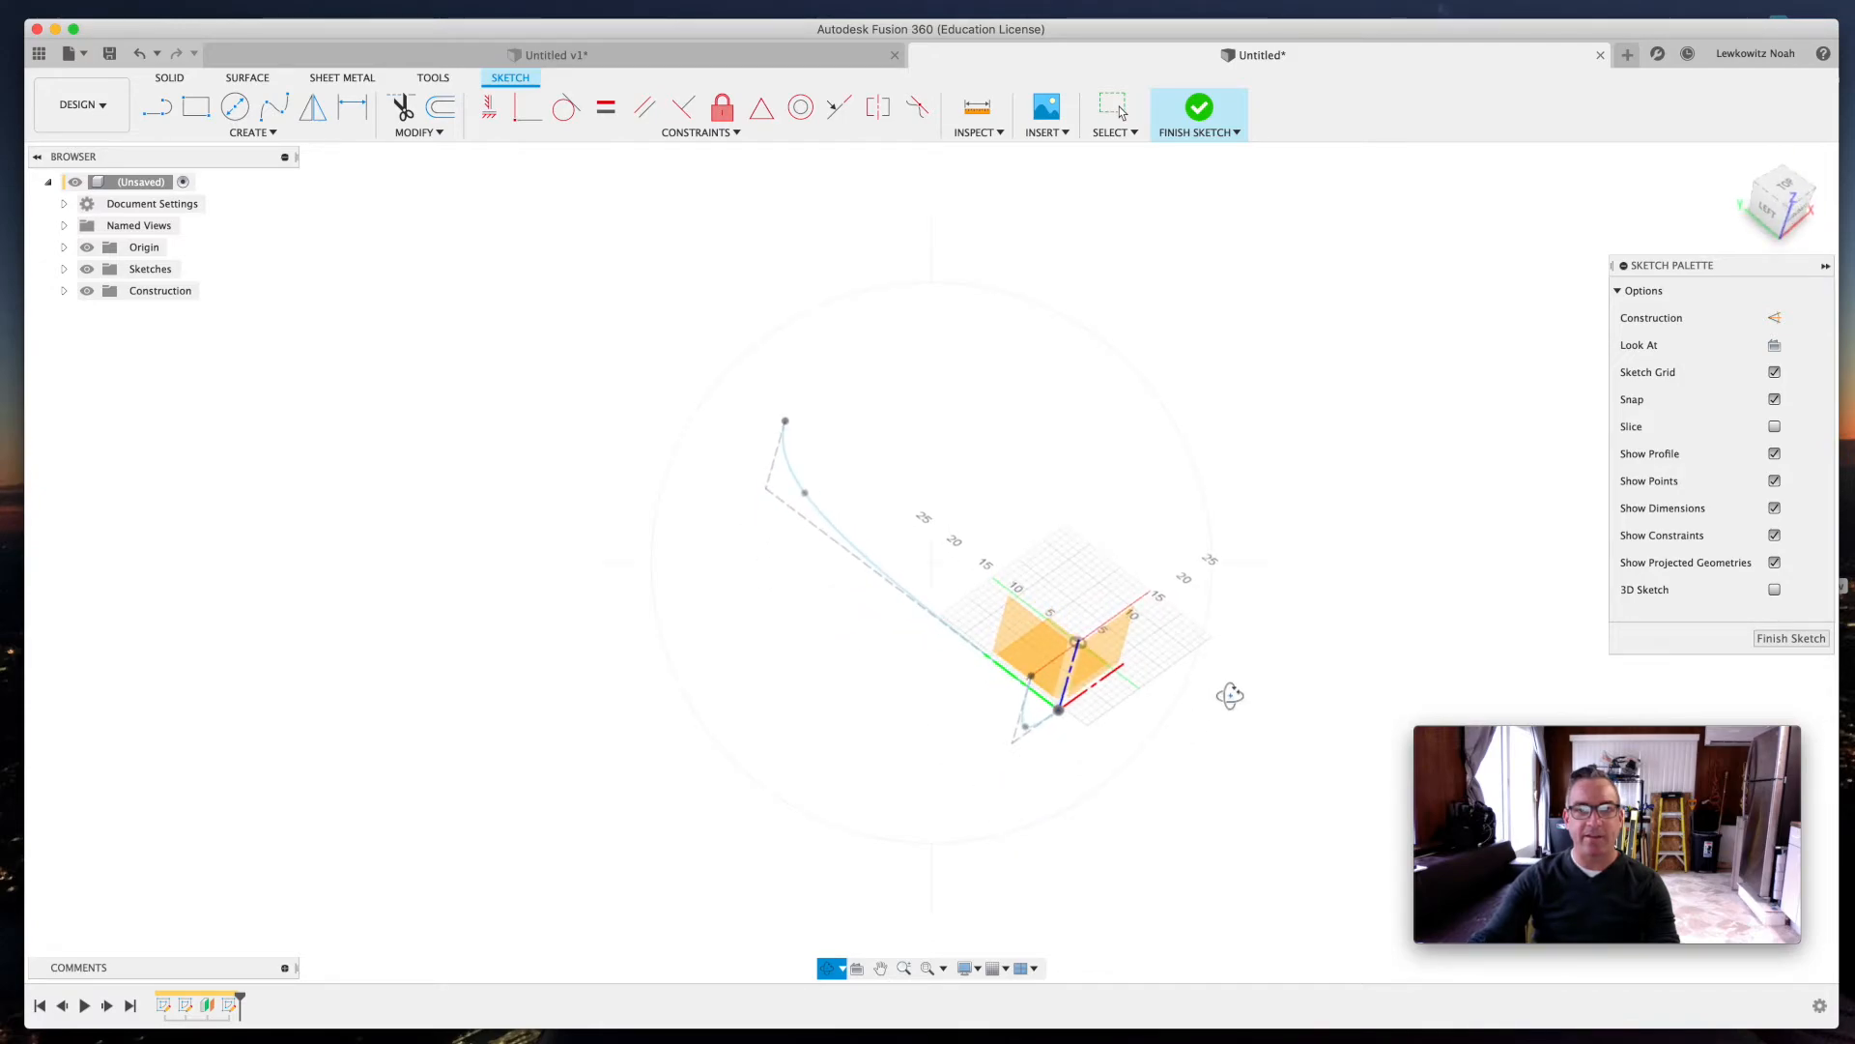
pyautogui.moveTo(1227, 705); pyautogui.dragTo(1235, 639)
pyautogui.scroll(1, 1235, 639)
pyautogui.press('Escape')
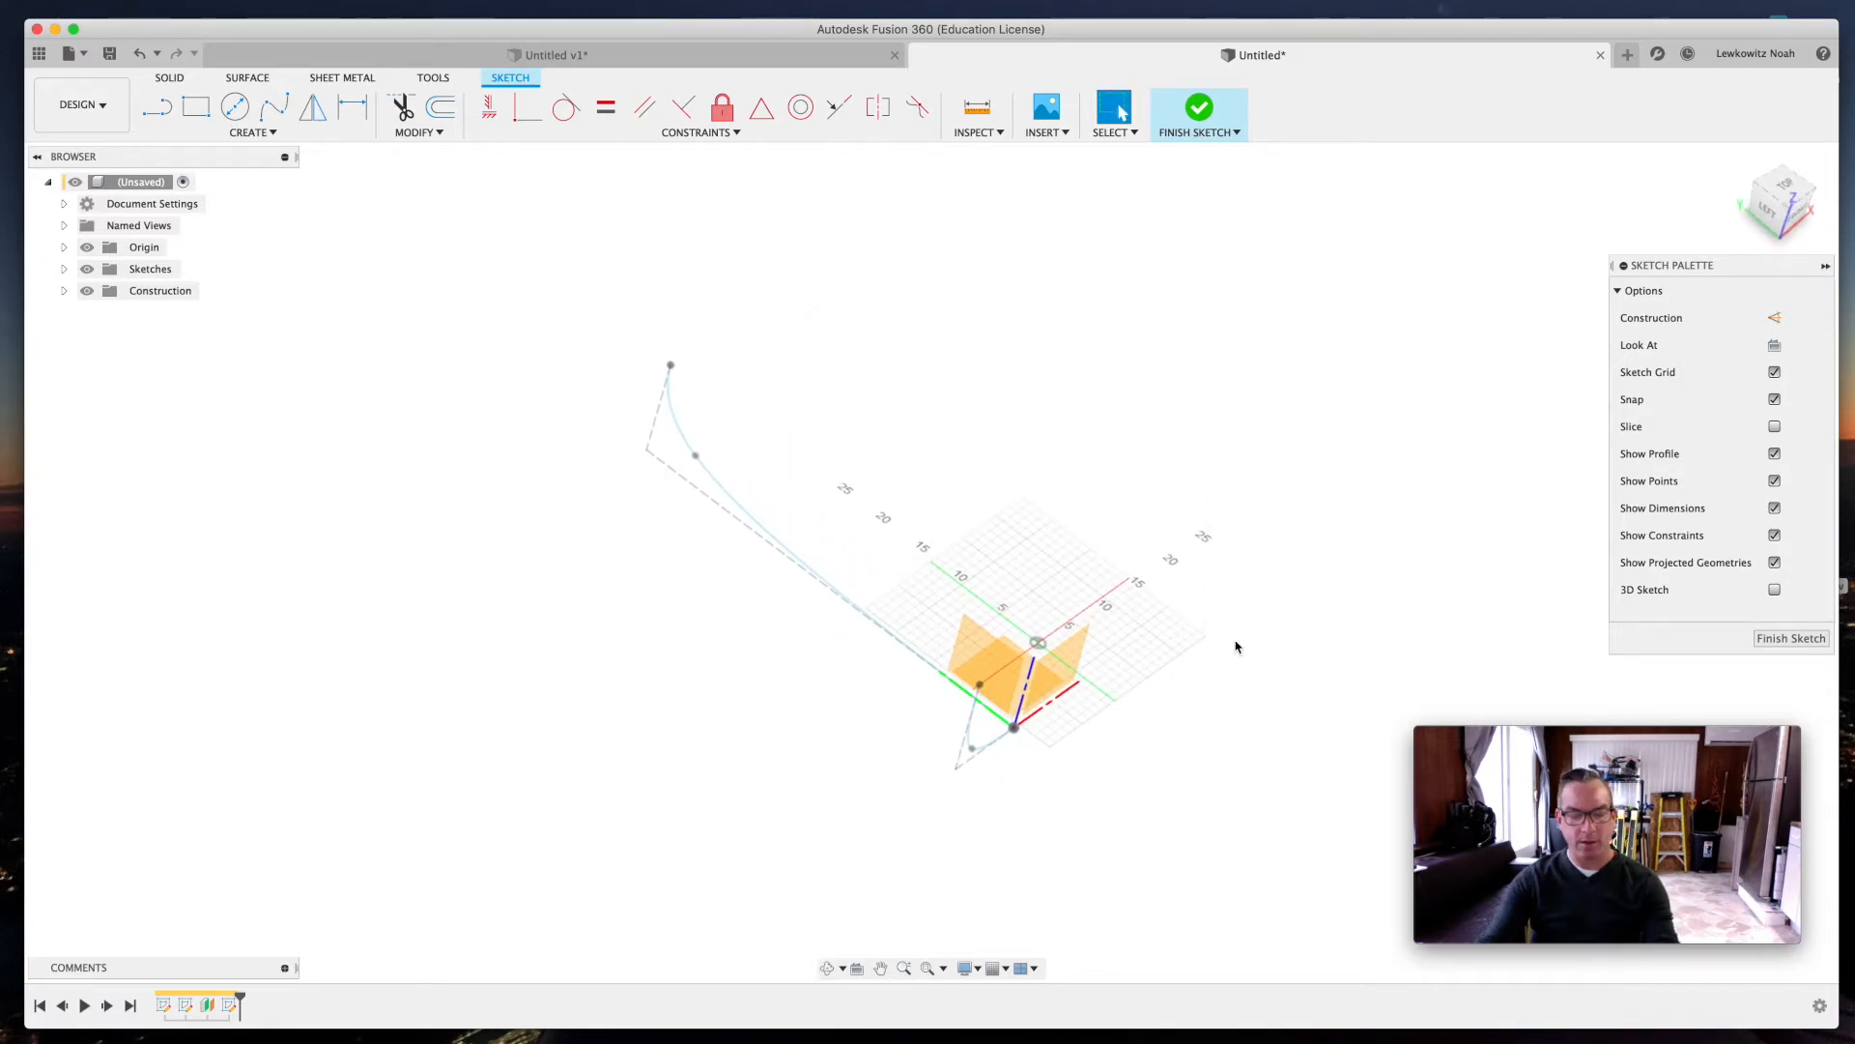
# - Project the upper endpoints of the cross-section and side profile splines into the sketch
pyautogui.press('s')
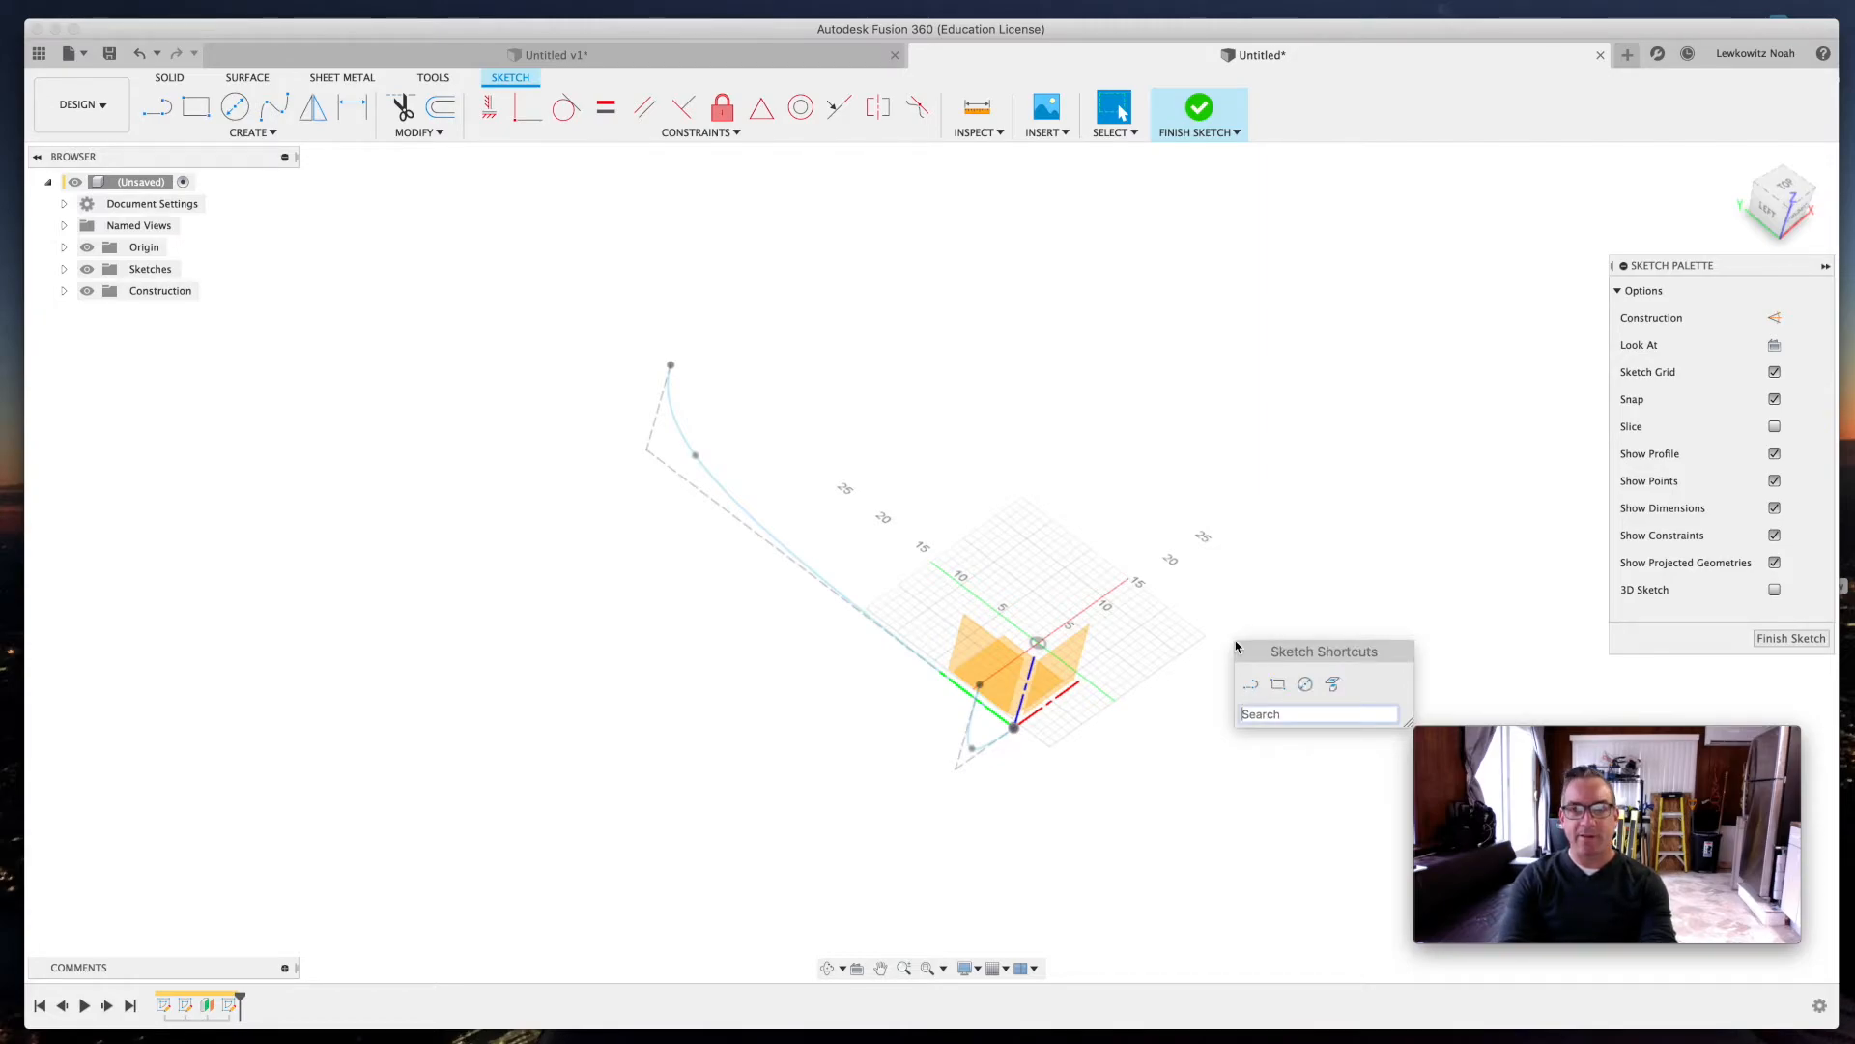
pyautogui.write('pro')
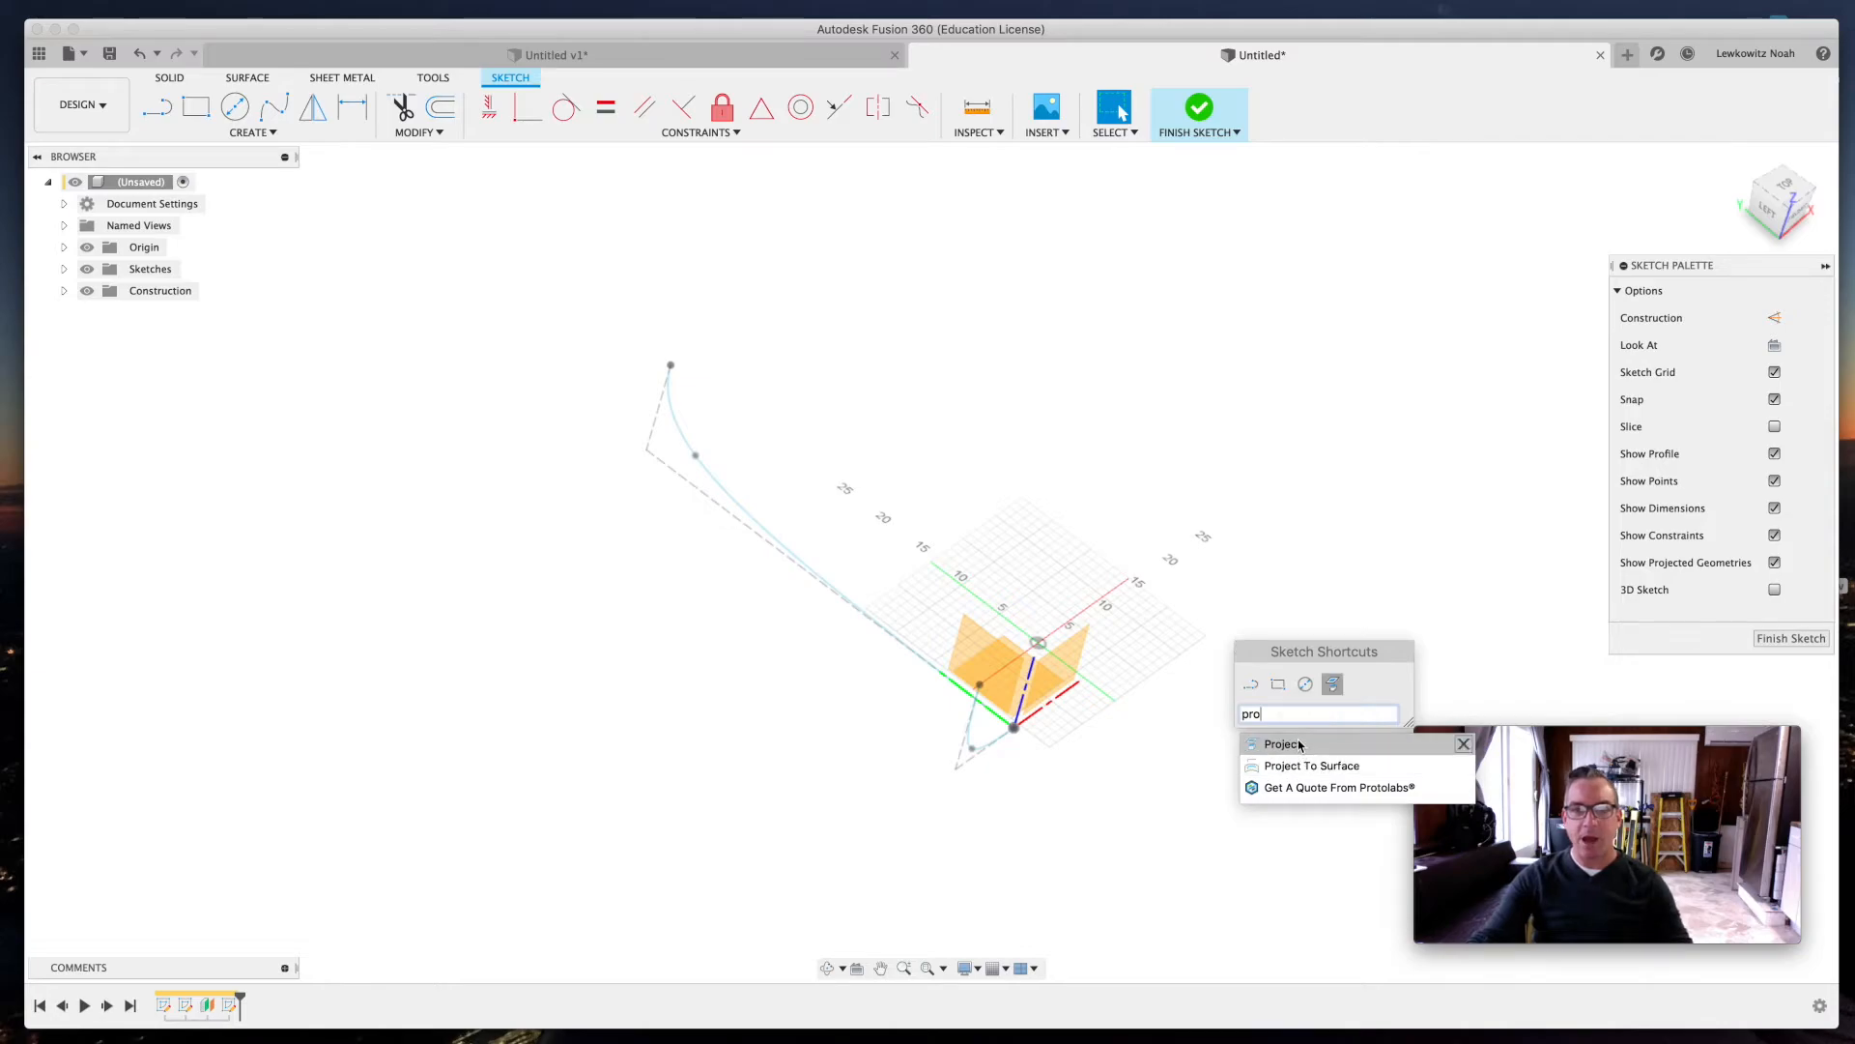
pyautogui.click(1286, 744)
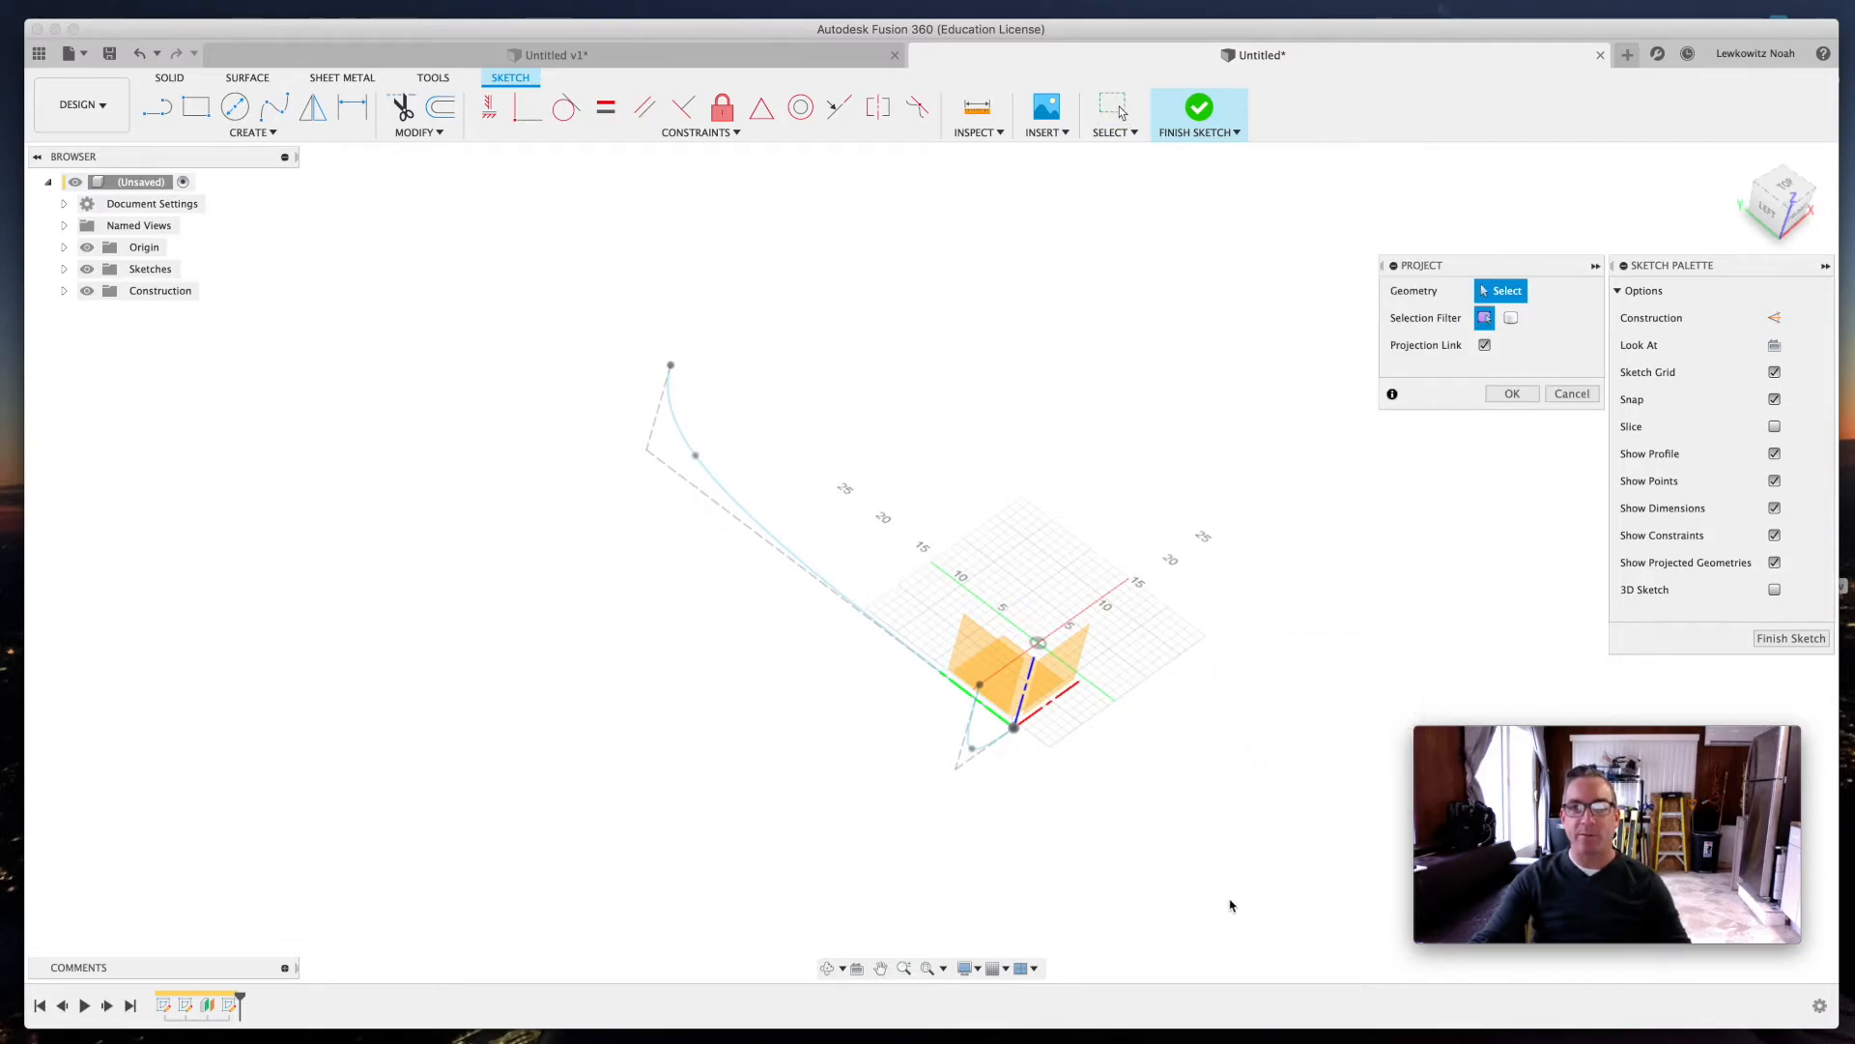
pyautogui.click(980, 686)
pyautogui.click(671, 367)
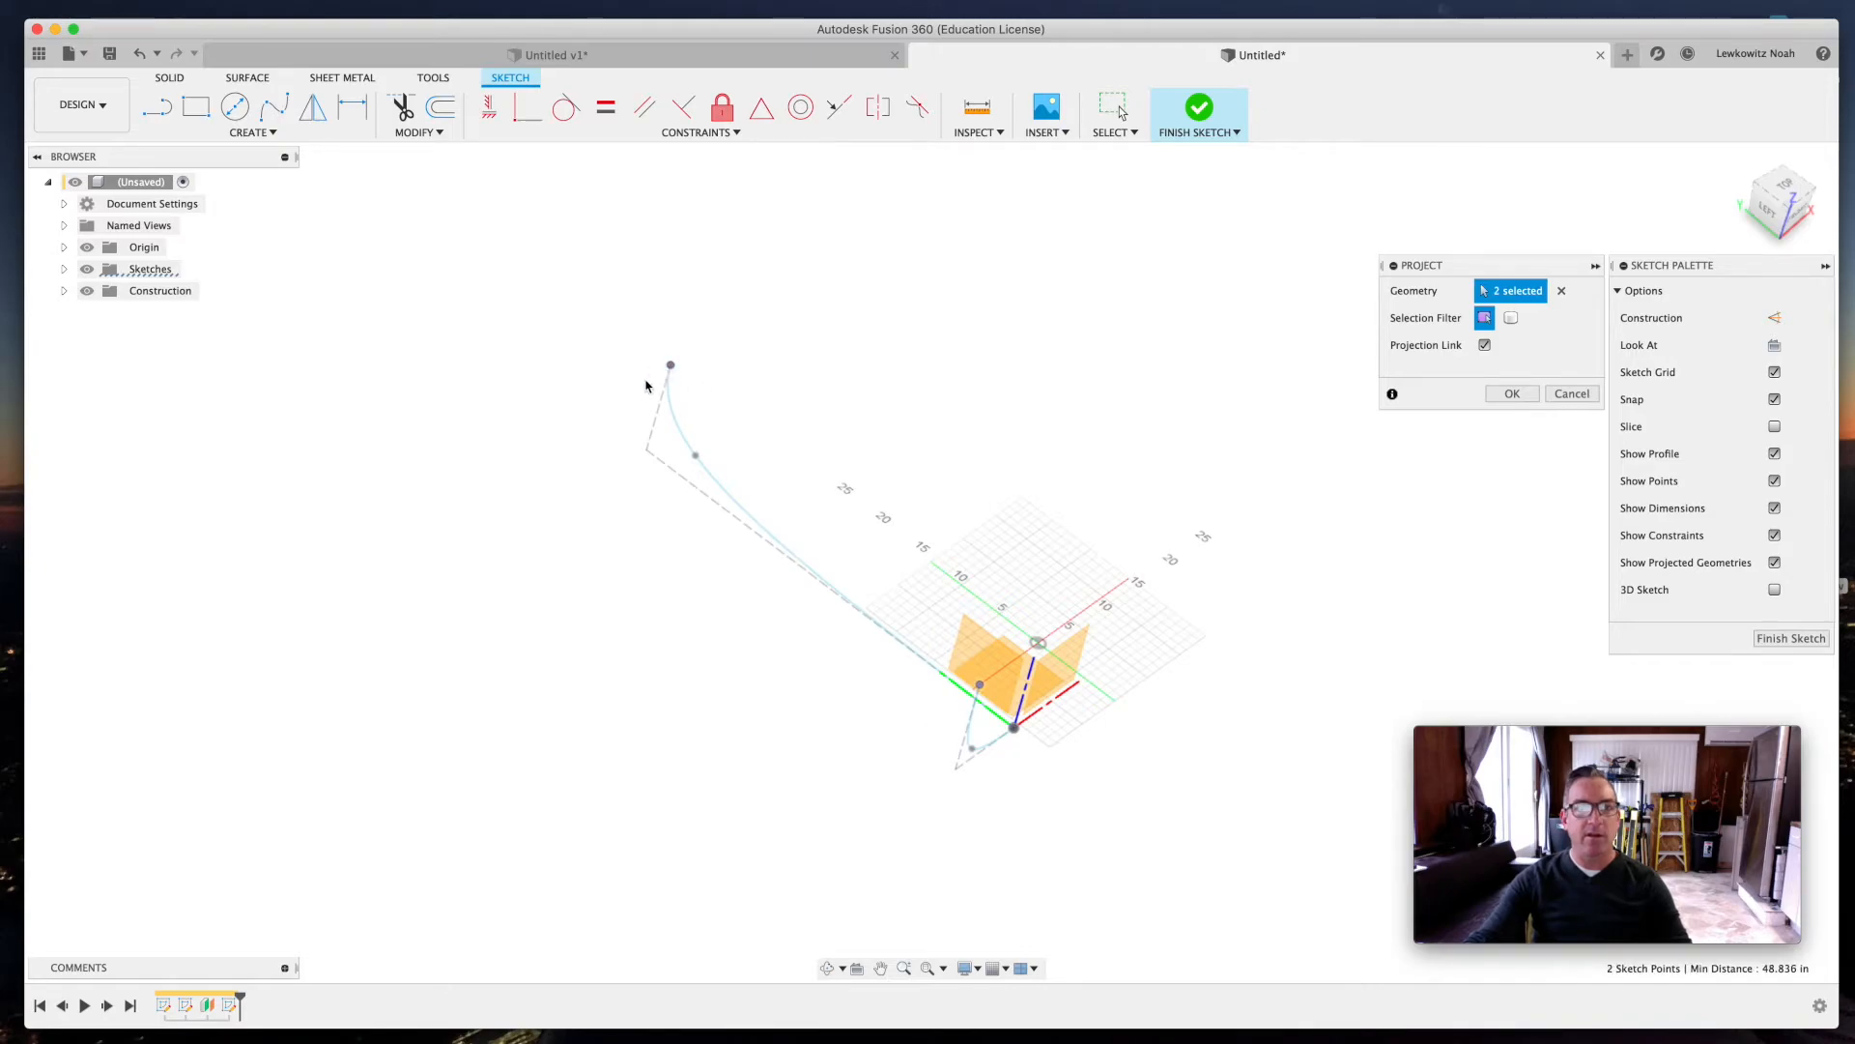
pyautogui.click(1515, 394)
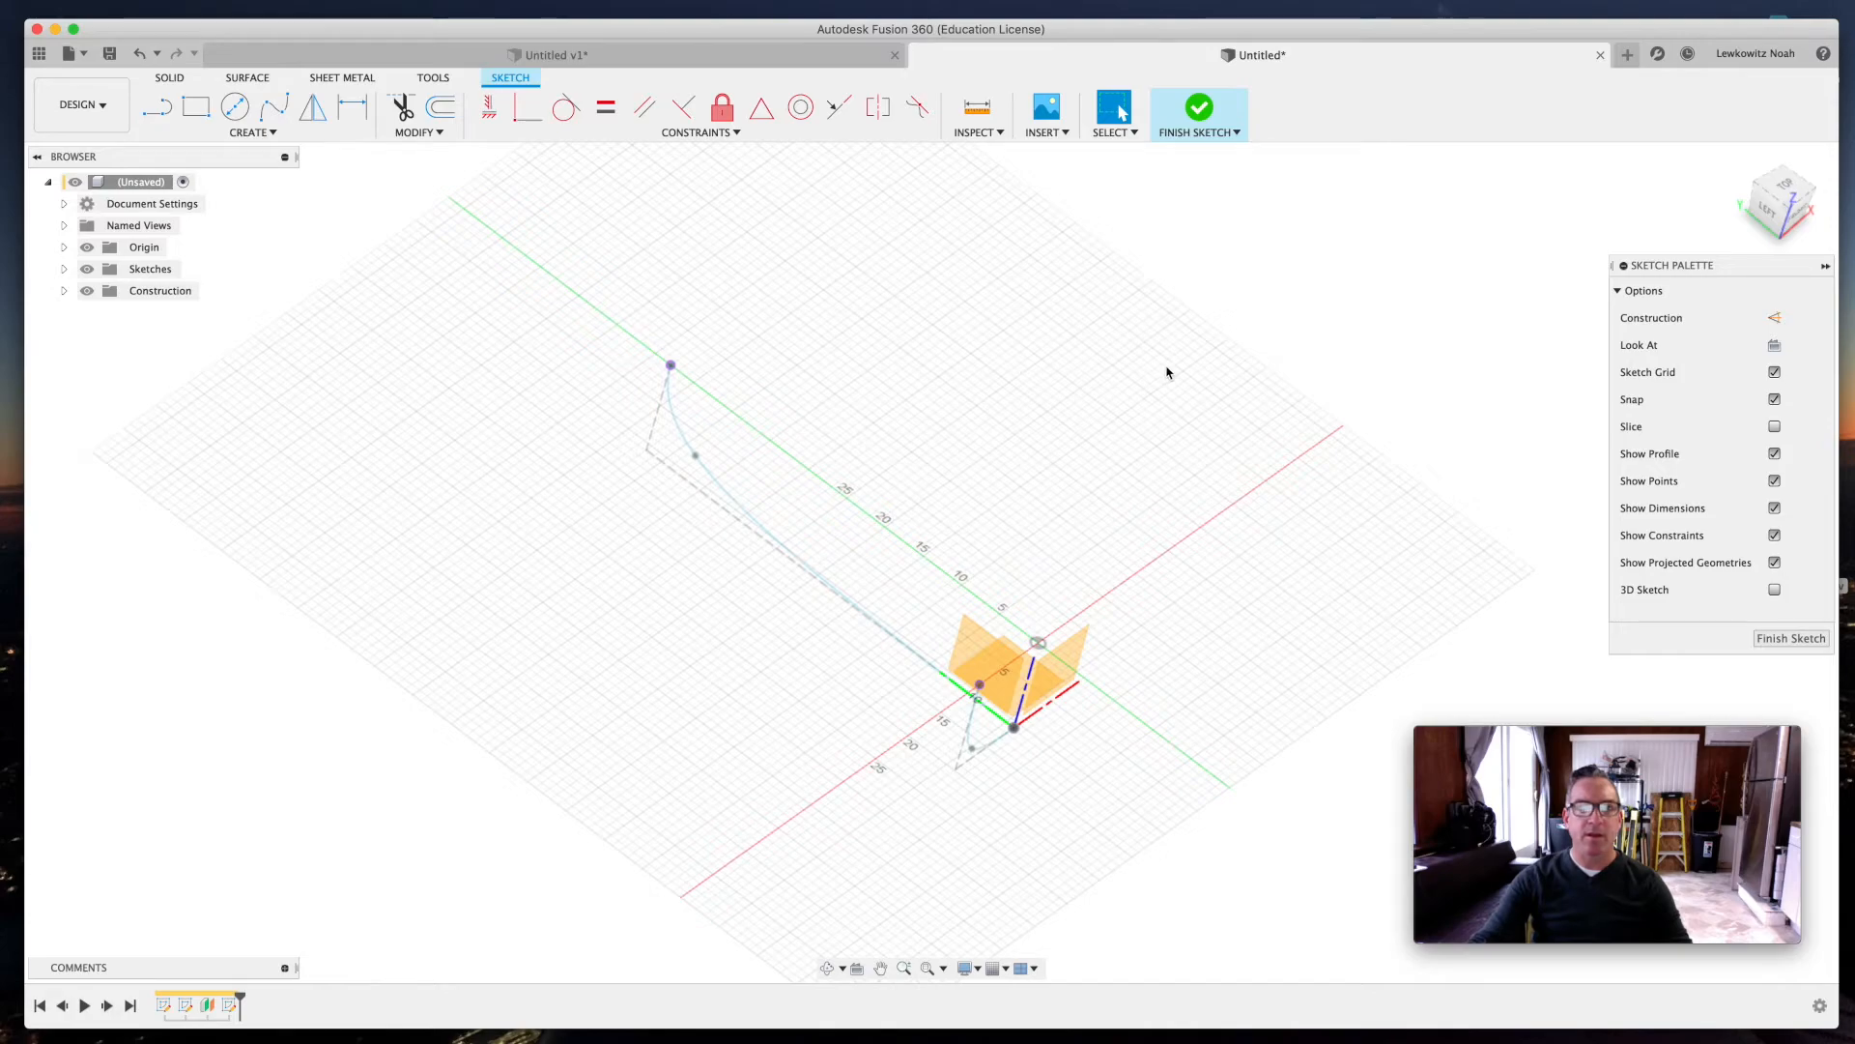
# - Draw a fit point spline from the cross-section's upper endpoint through one intermediate point to the side profile's upper endpoint
pyautogui.click(274, 106)
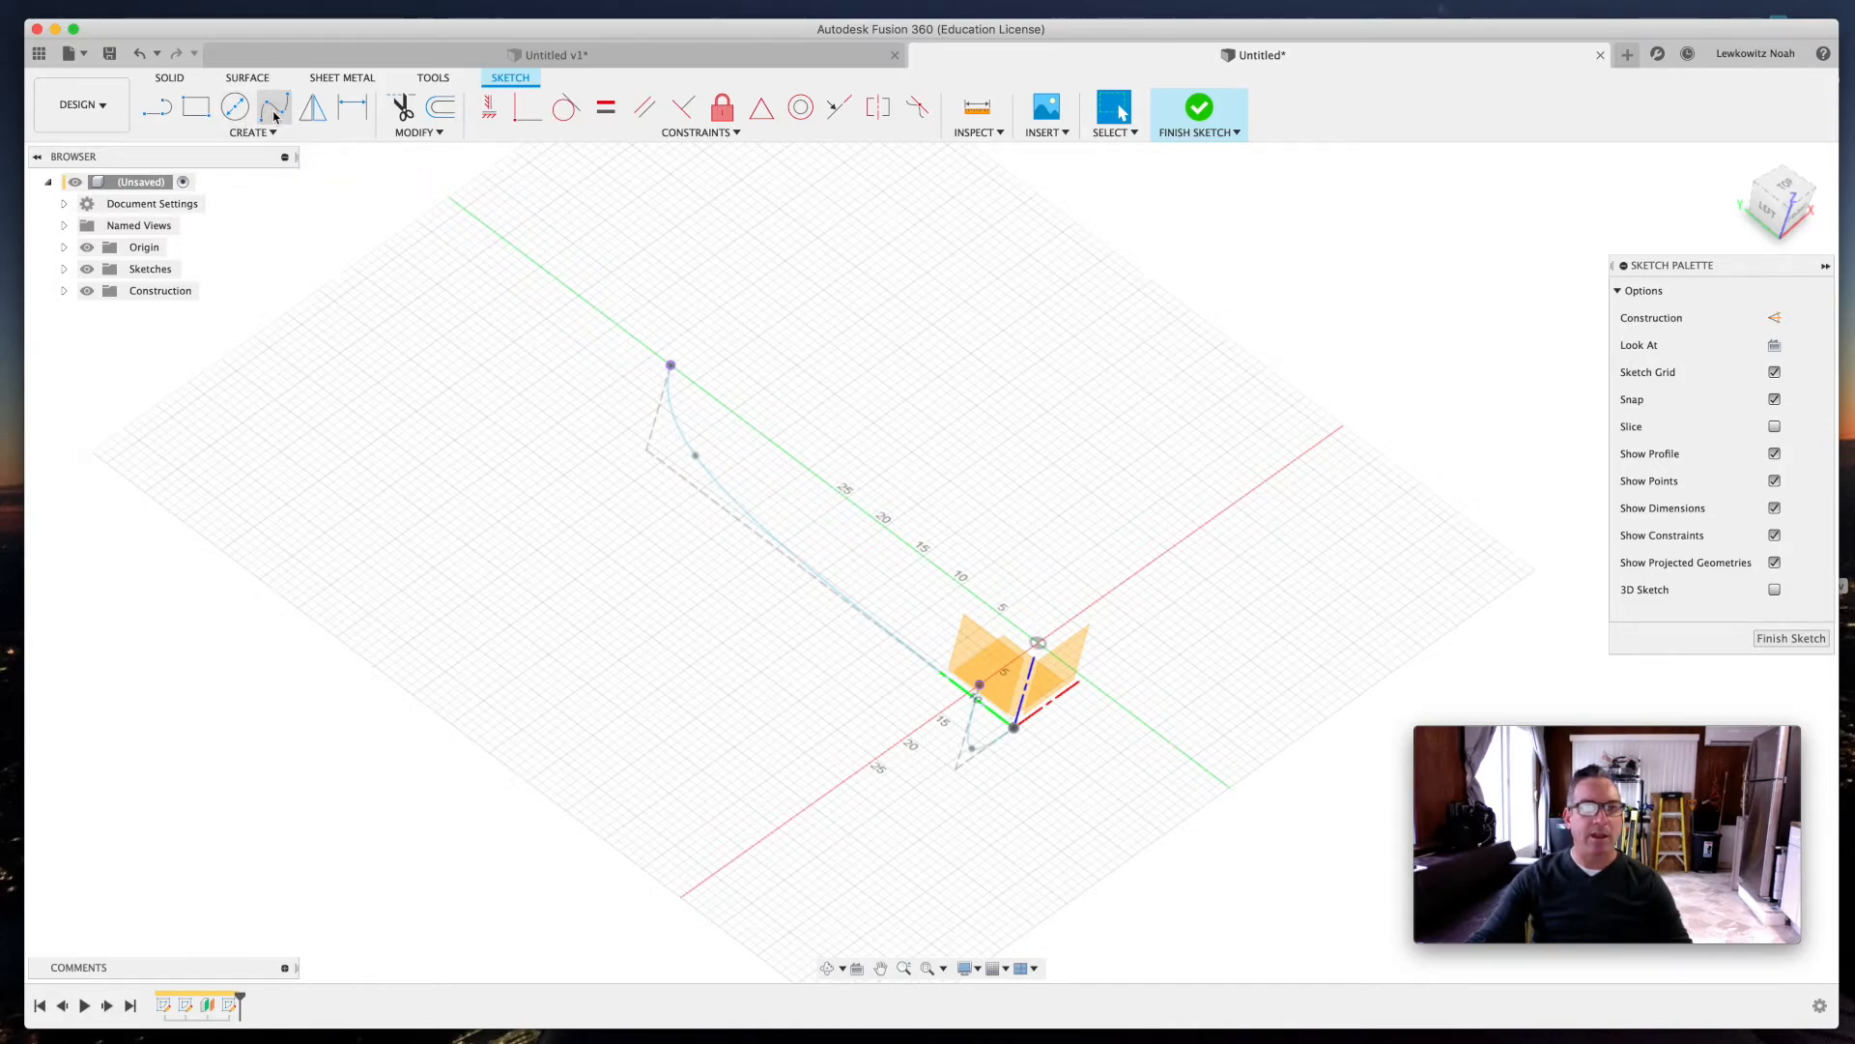
pyautogui.click(979, 685)
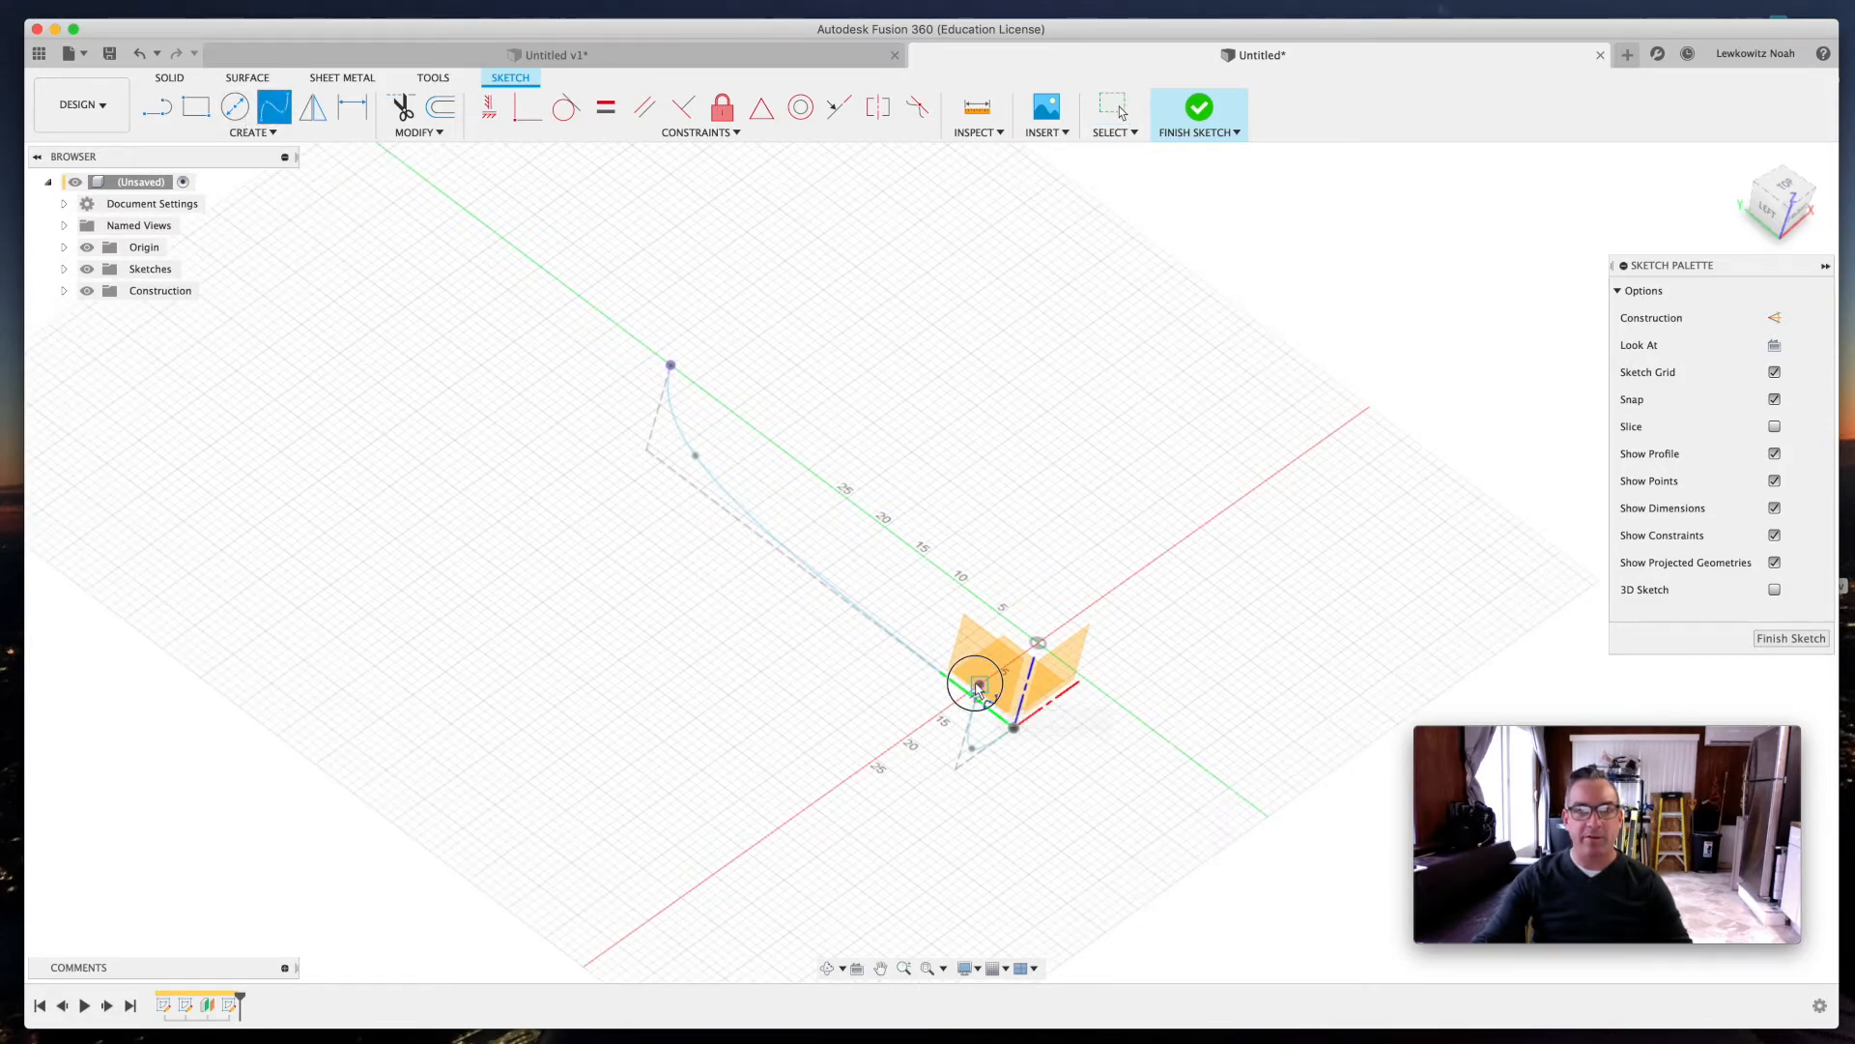
pyautogui.click(745, 507)
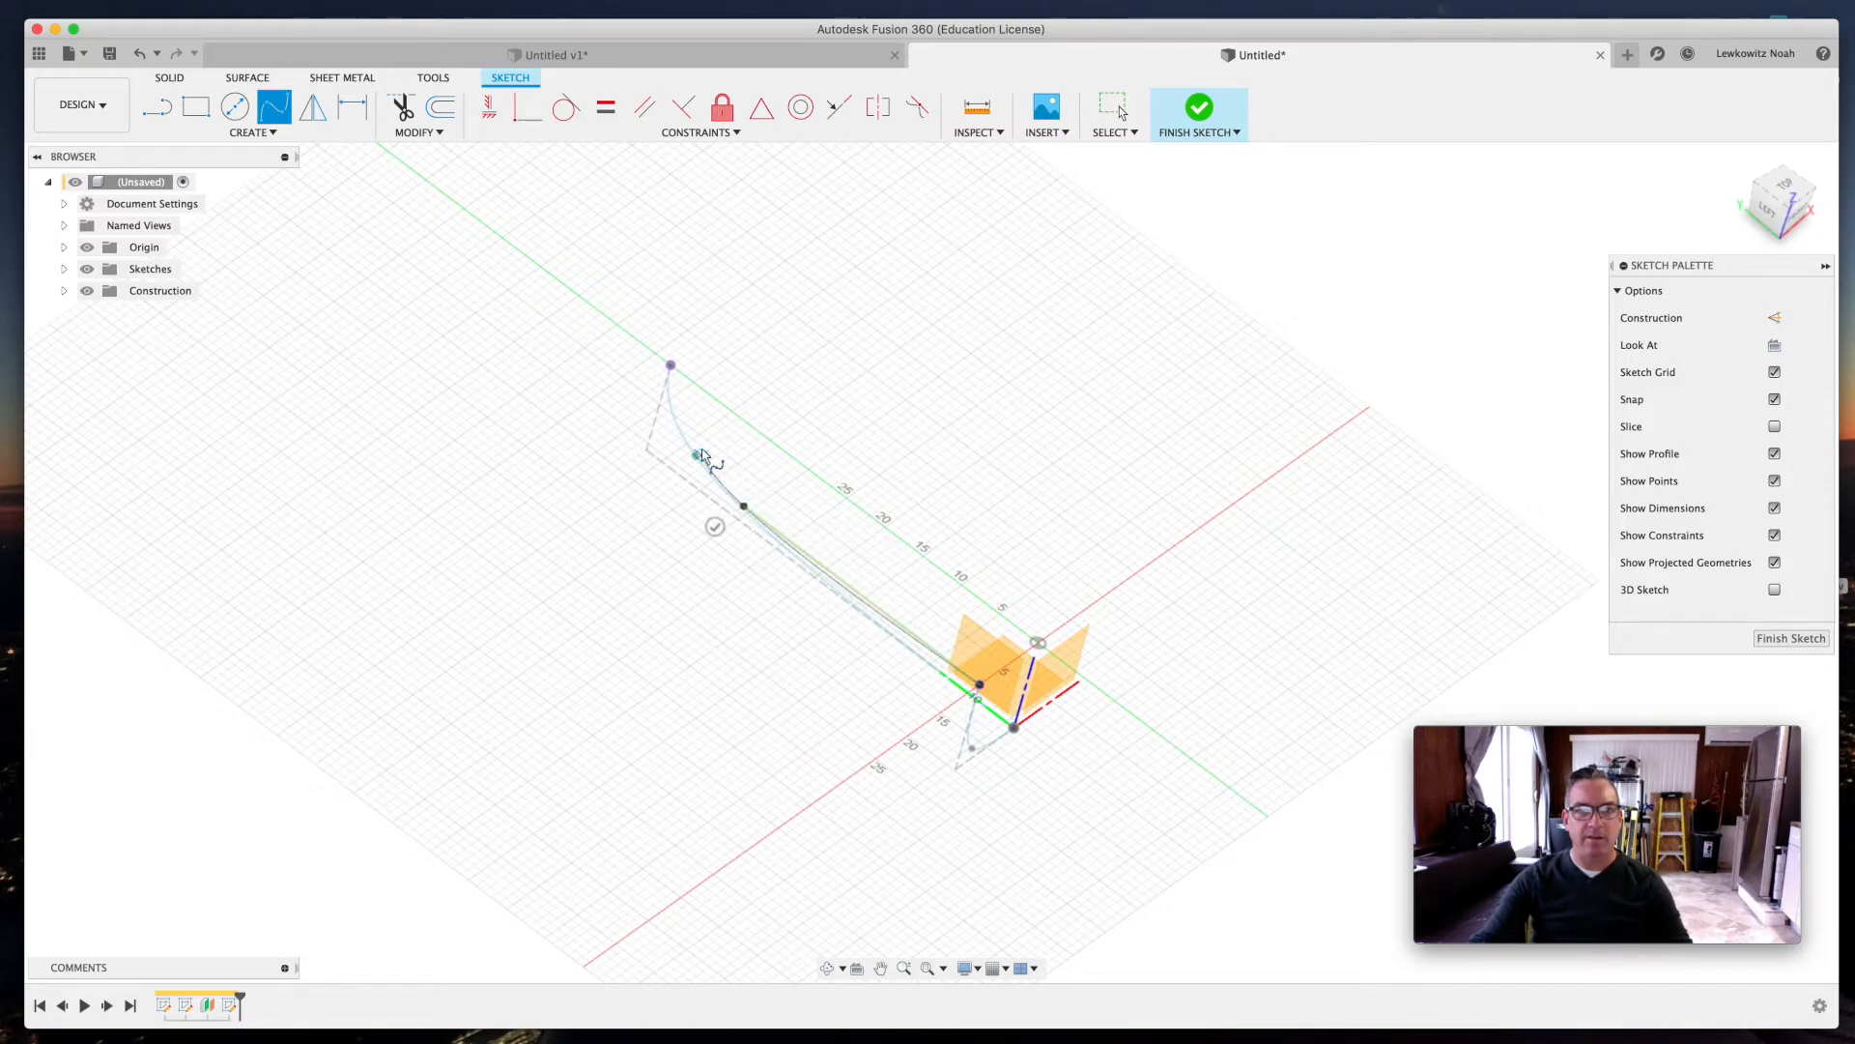
pyautogui.click(670, 365)
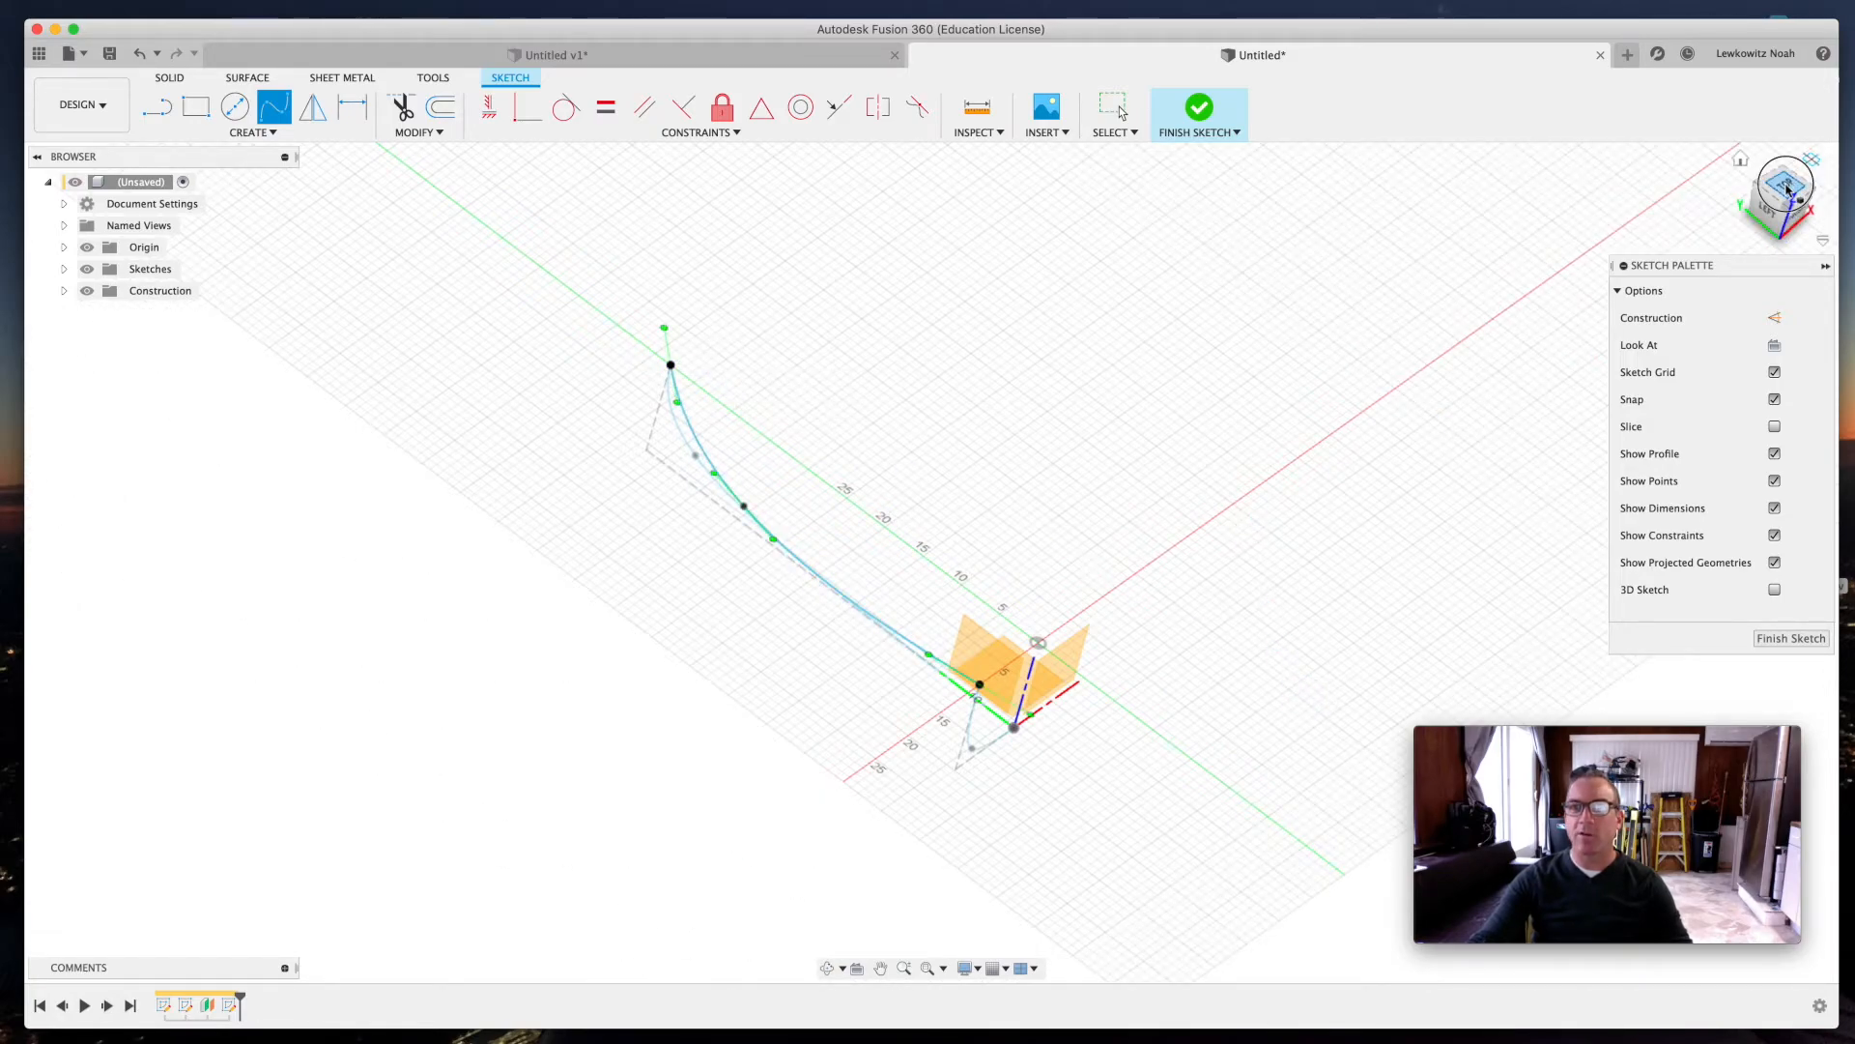
pyautogui.click(1787, 186)
pyautogui.scroll(-2, 686, 594)
pyautogui.scroll(5, 706, 604)
pyautogui.press('Escape')
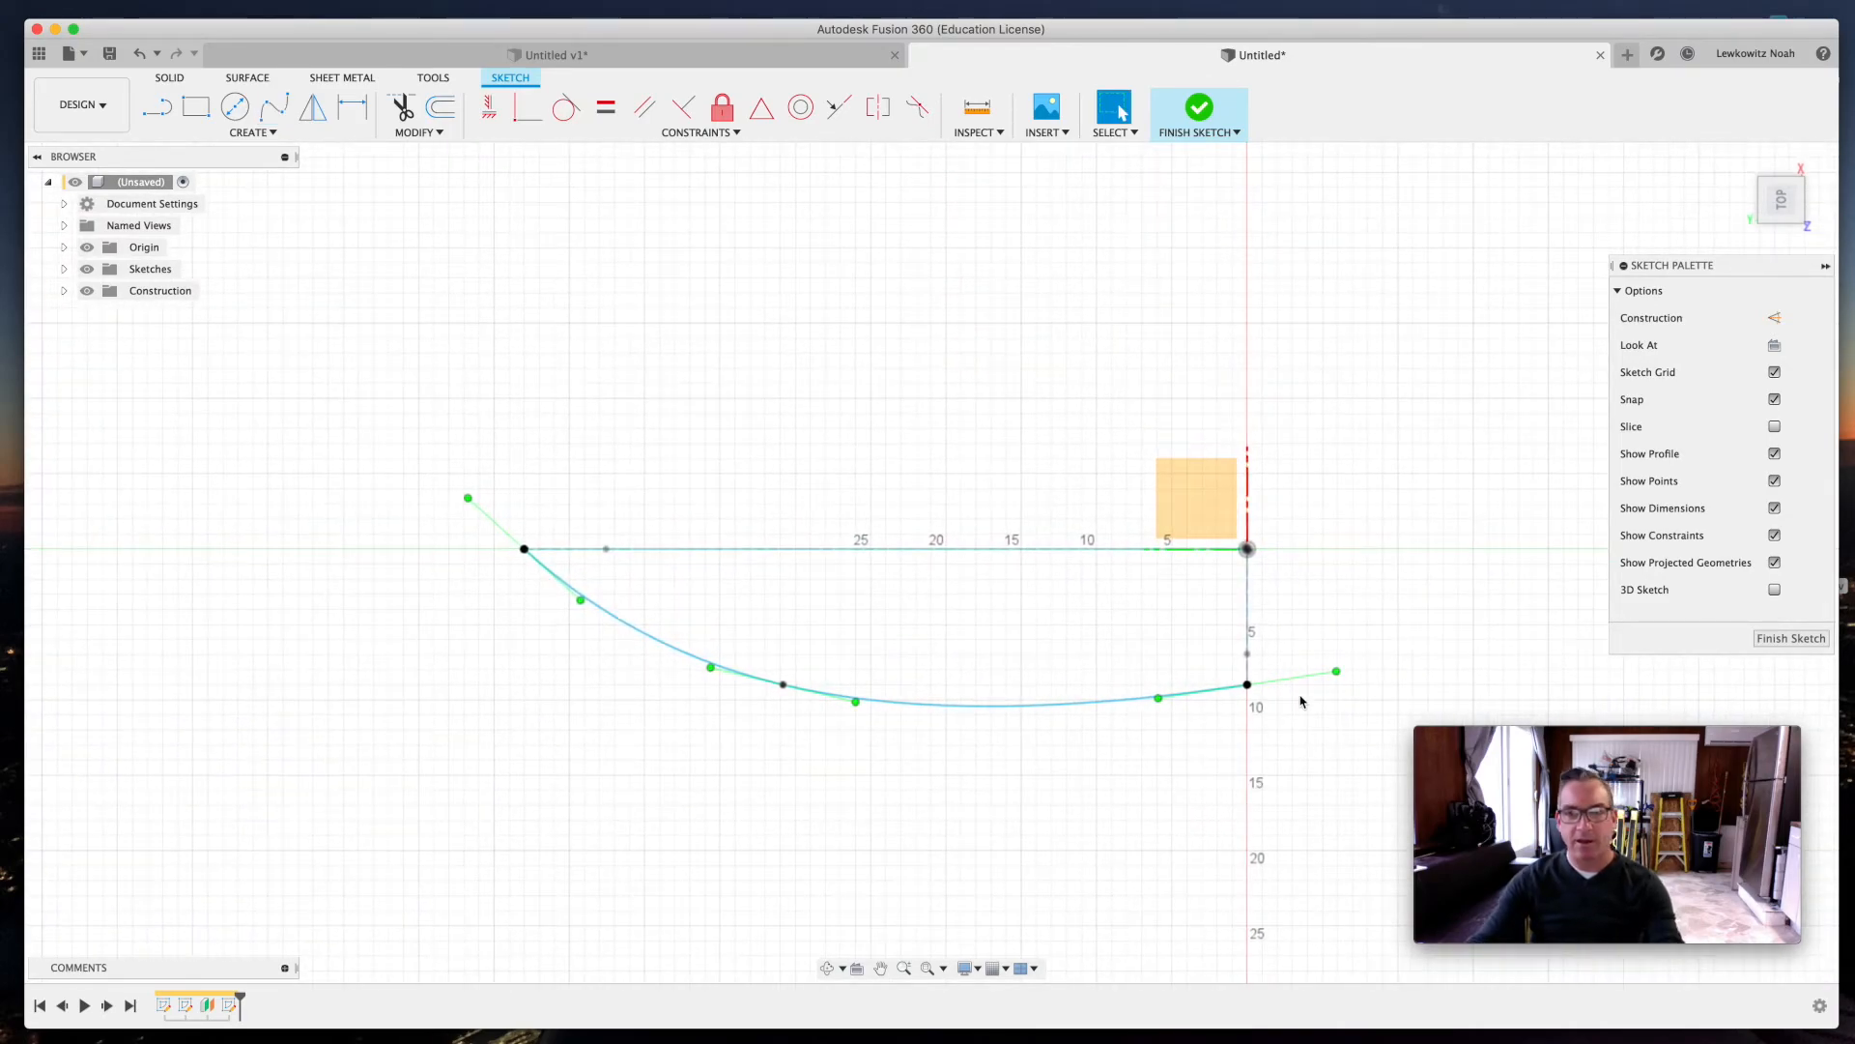
# - Align the top edge spline's end tangents with the axes, placing handles at X -9, Y -6 in and X -2, Y 48 in
pyautogui.moveTo(1336, 670); pyautogui.dragTo(1337, 684)
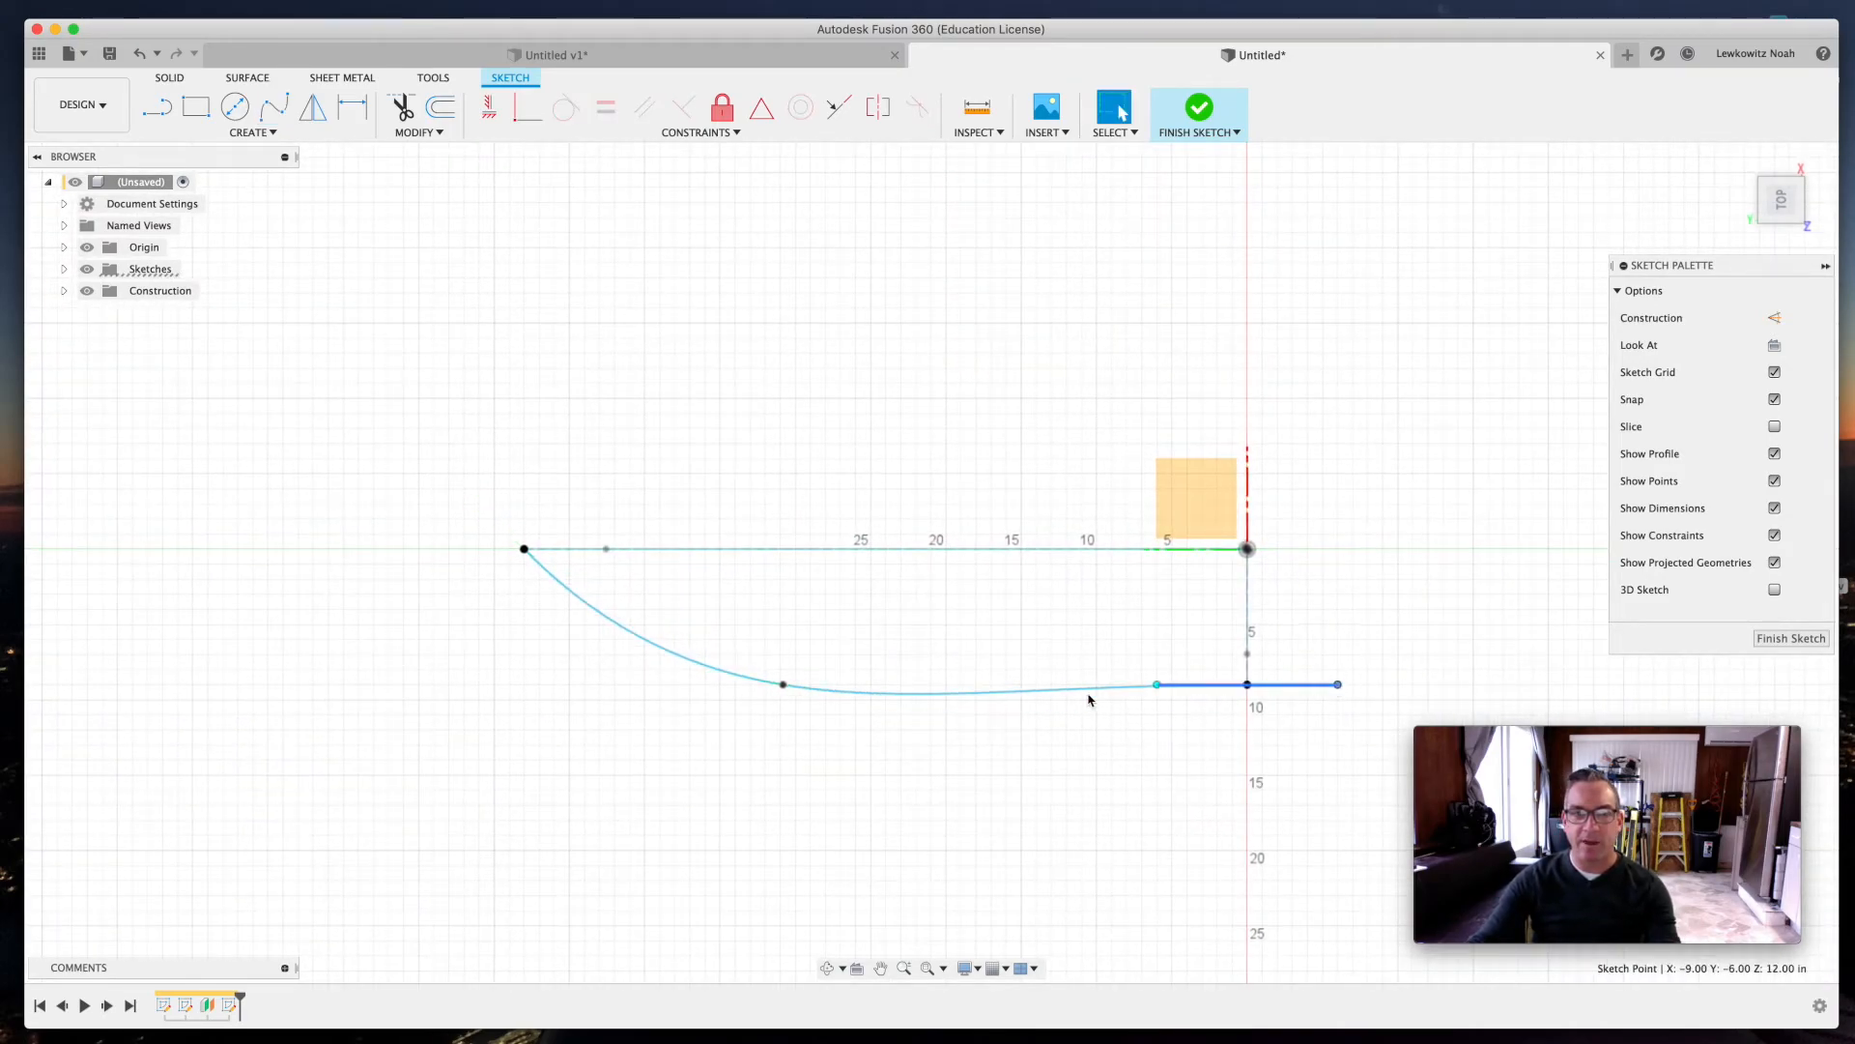
pyautogui.click(592, 612)
pyautogui.moveTo(580, 613); pyautogui.dragTo(529, 588)
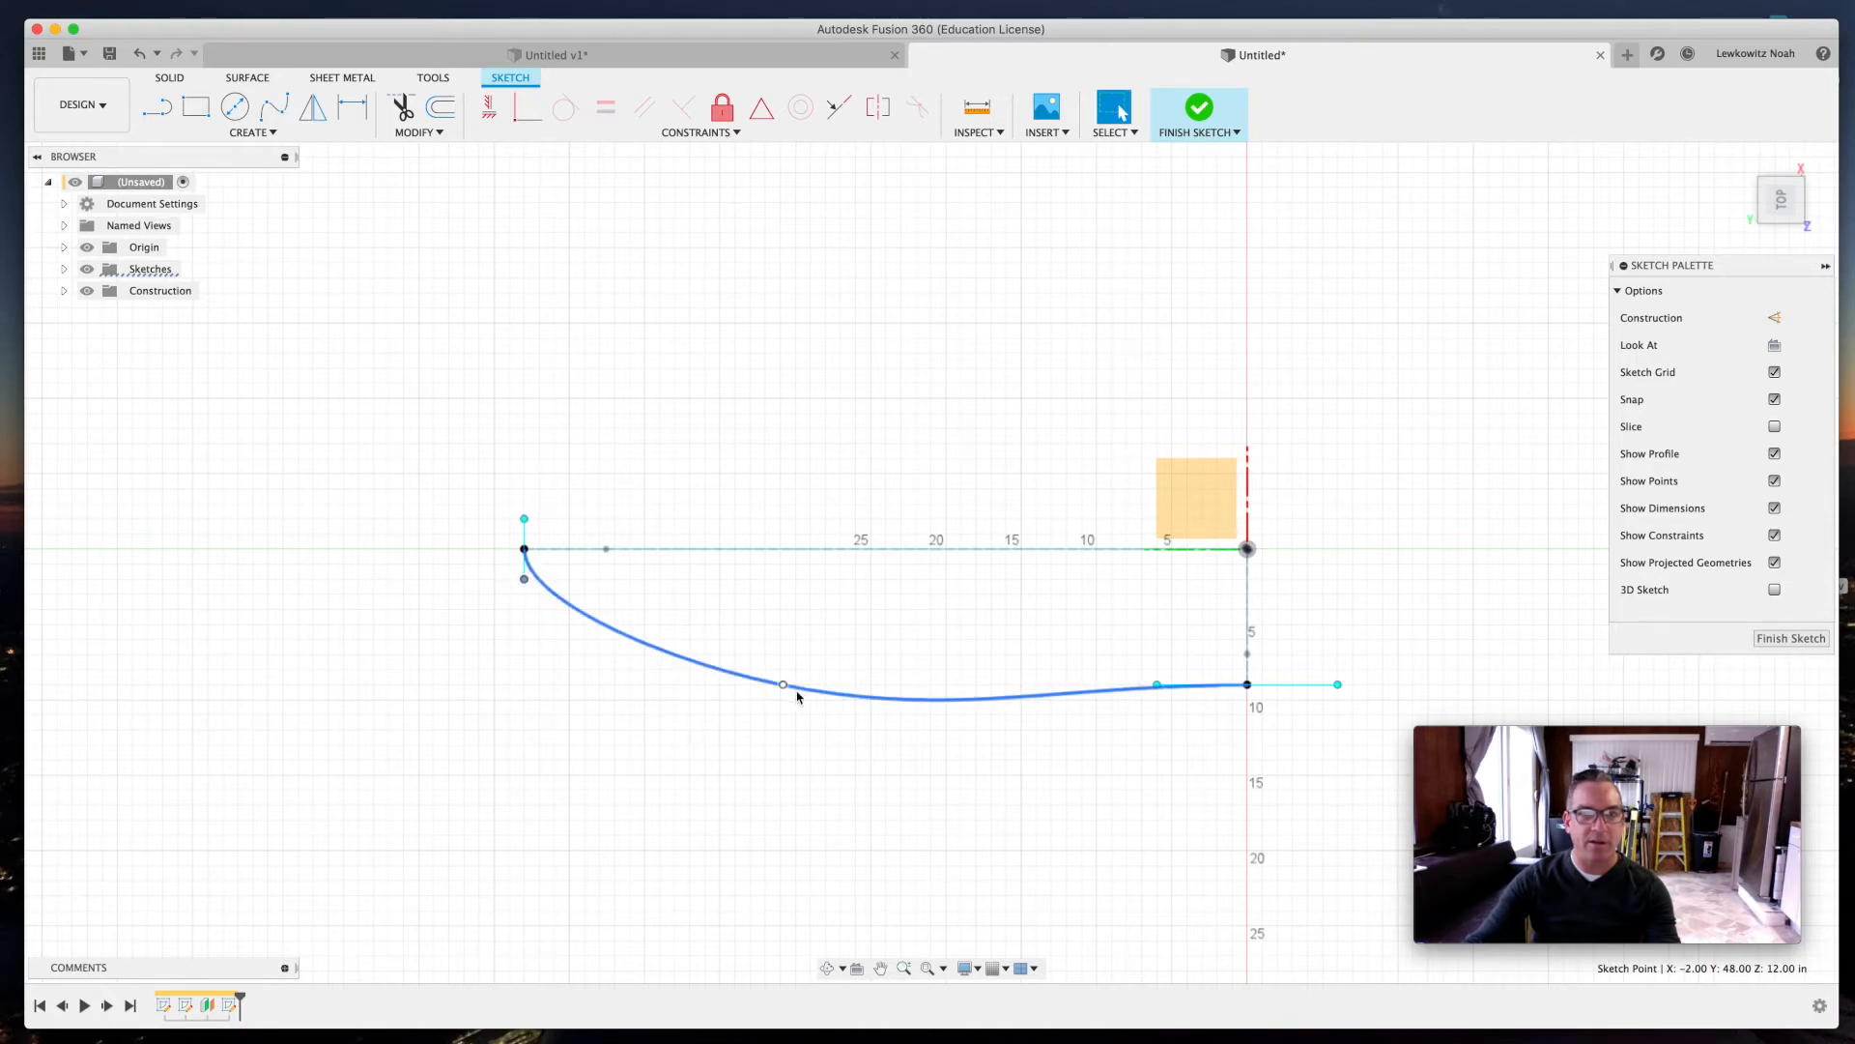
# - Move the top edge spline's middle fit point to X -6, Y 36 in, and finish the sketch
pyautogui.moveTo(780, 684)
pyautogui.mouseDown()
pyautogui.moveTo(757, 650)
pyautogui.moveTo(708, 650)
pyautogui.mouseUp()
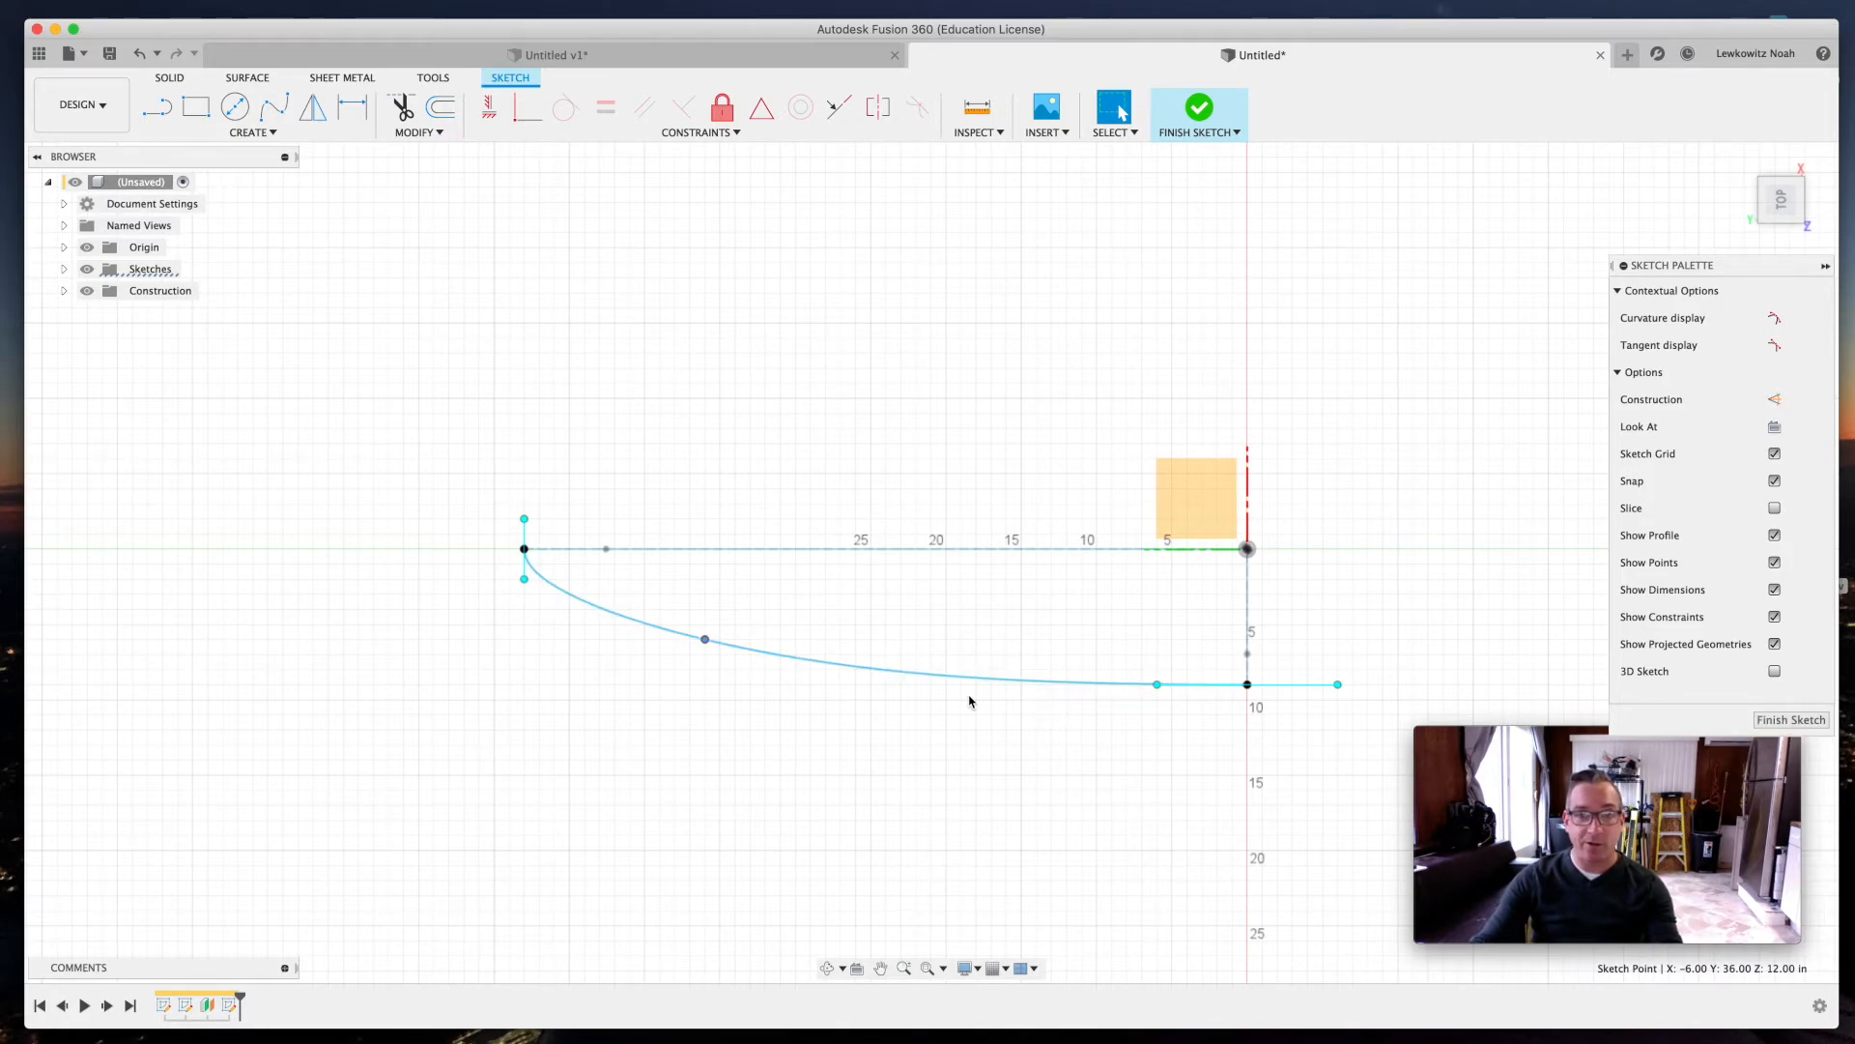
pyautogui.click(1783, 720)
pyautogui.moveTo(1190, 759)
pyautogui.keyDown('shift'); pyautogui.mouseDown(button='middle')
pyautogui.moveTo(725, 762)
pyautogui.moveTo(751, 791)
pyautogui.moveTo(803, 787)
pyautogui.moveTo(812, 745)
pyautogui.moveTo(705, 743)
pyautogui.moveTo(786, 762)
pyautogui.moveTo(750, 768)
pyautogui.mouseUp(button='middle'); pyautogui.keyUp('shift')
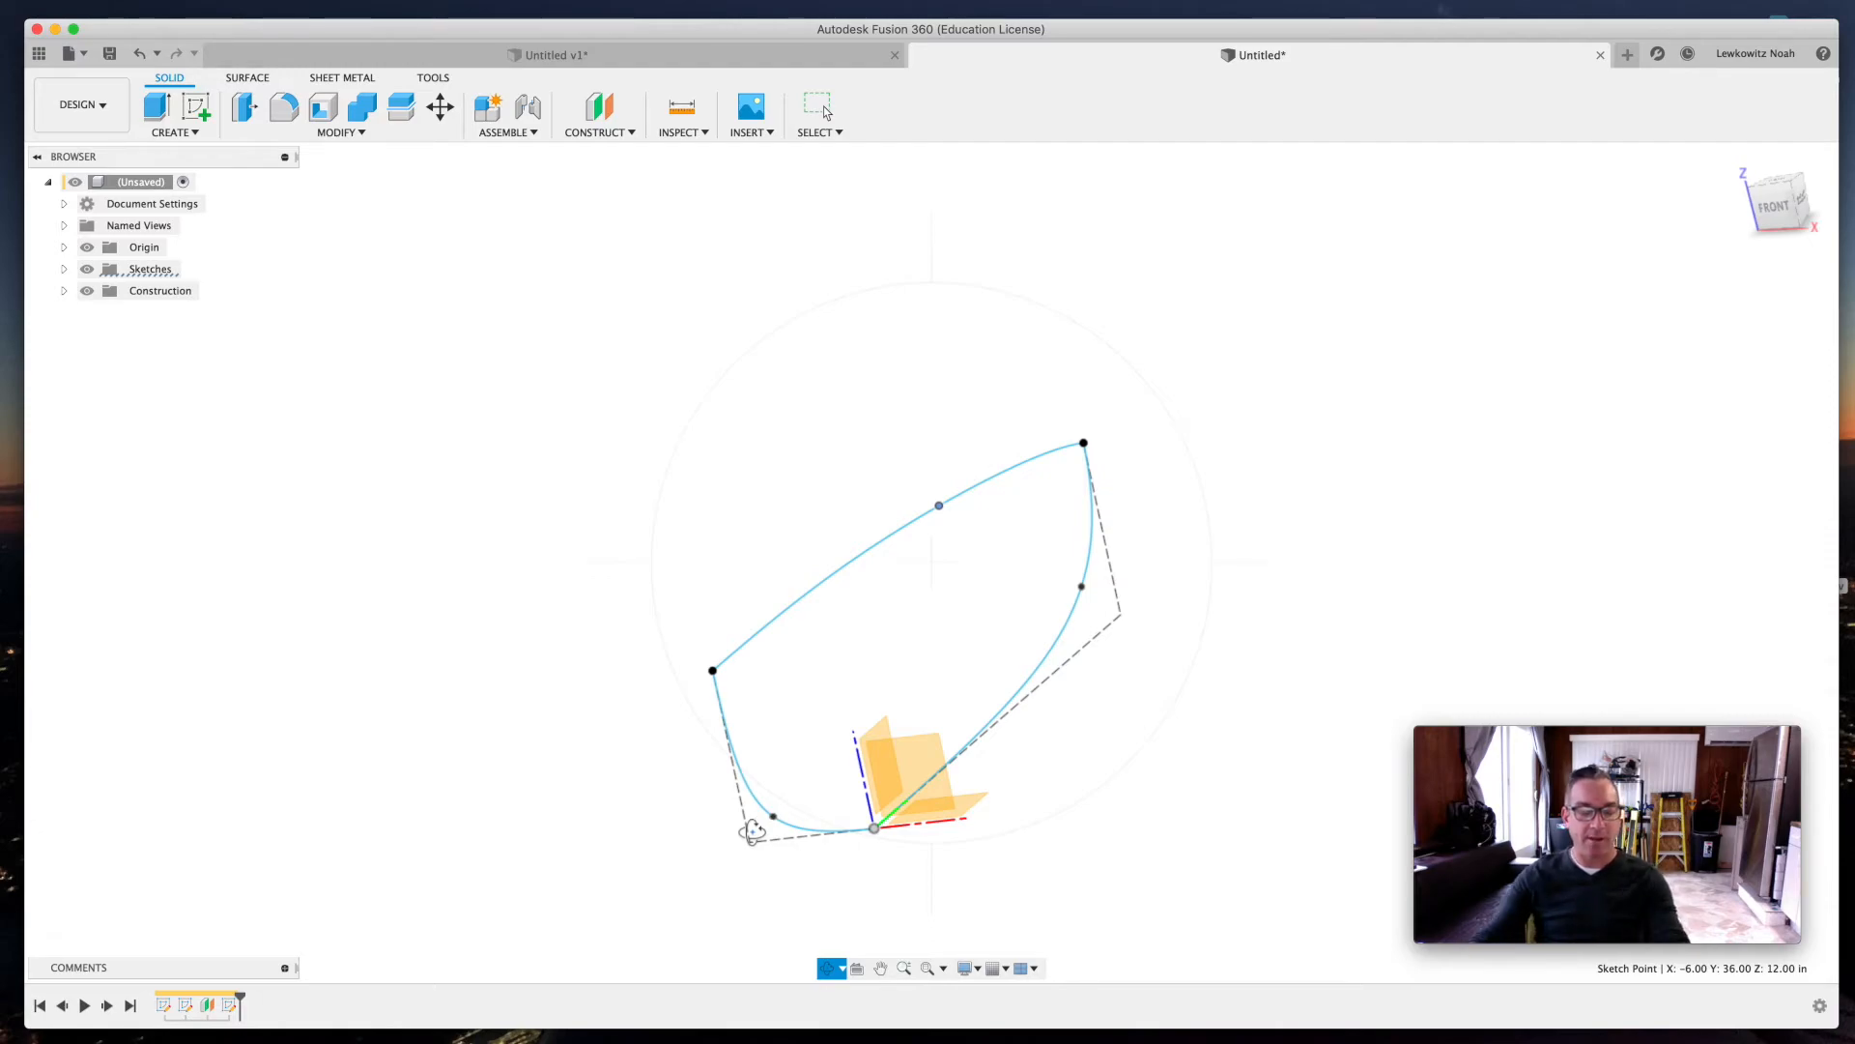
pyautogui.press('Escape')
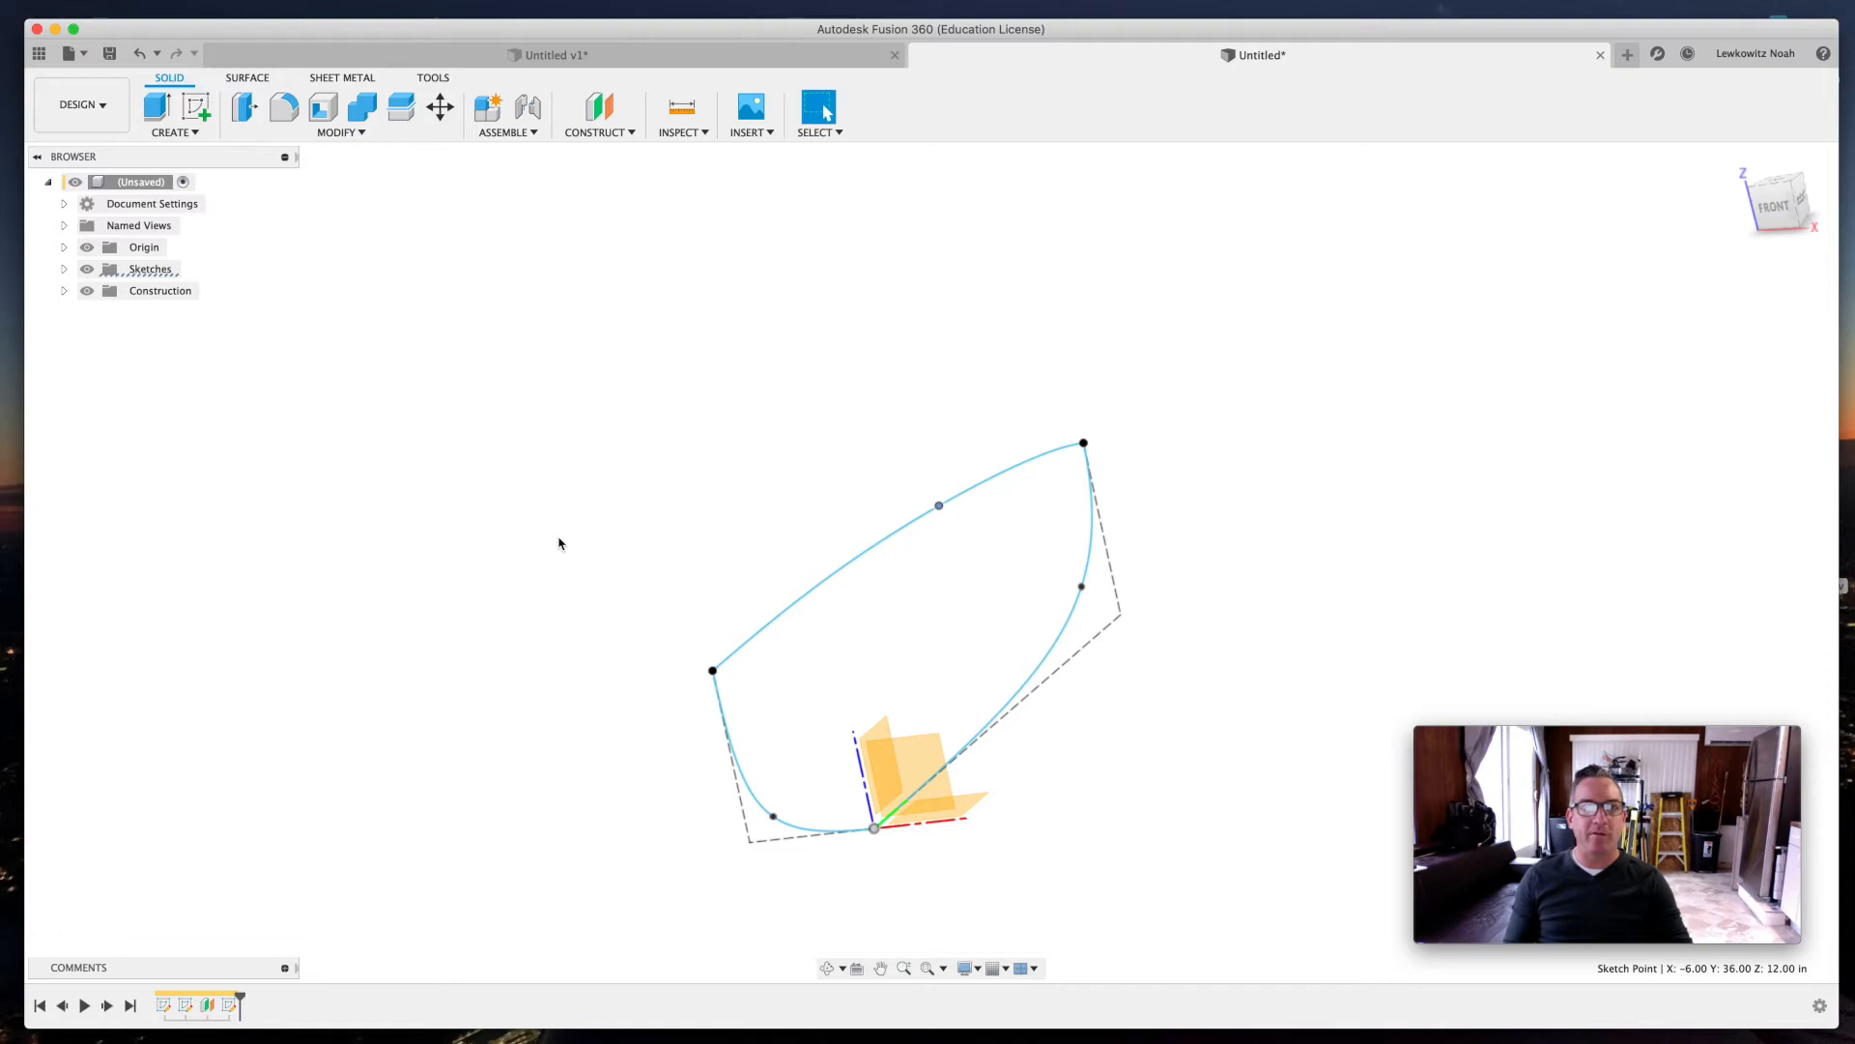
# - Start a surface loft with the top edge spline and the side profile spline as its two profiles
pyautogui.click(249, 80)
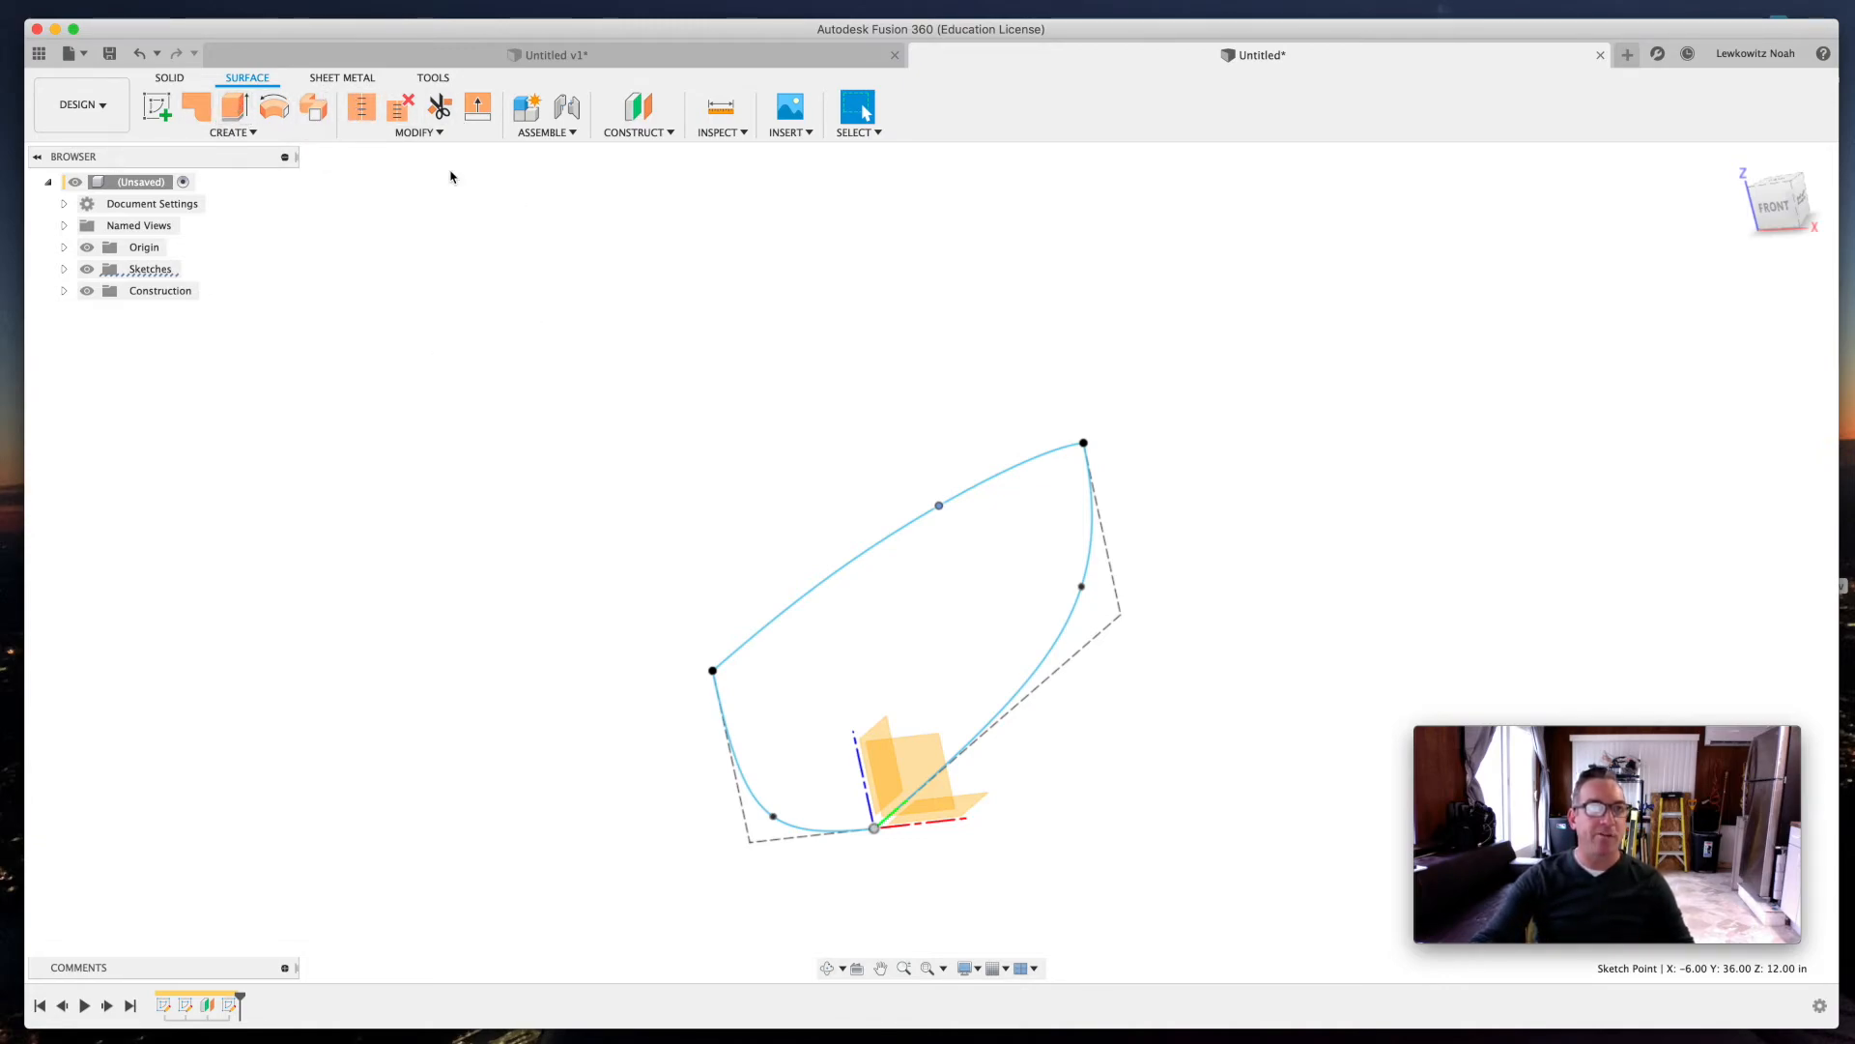
pyautogui.click(224, 132)
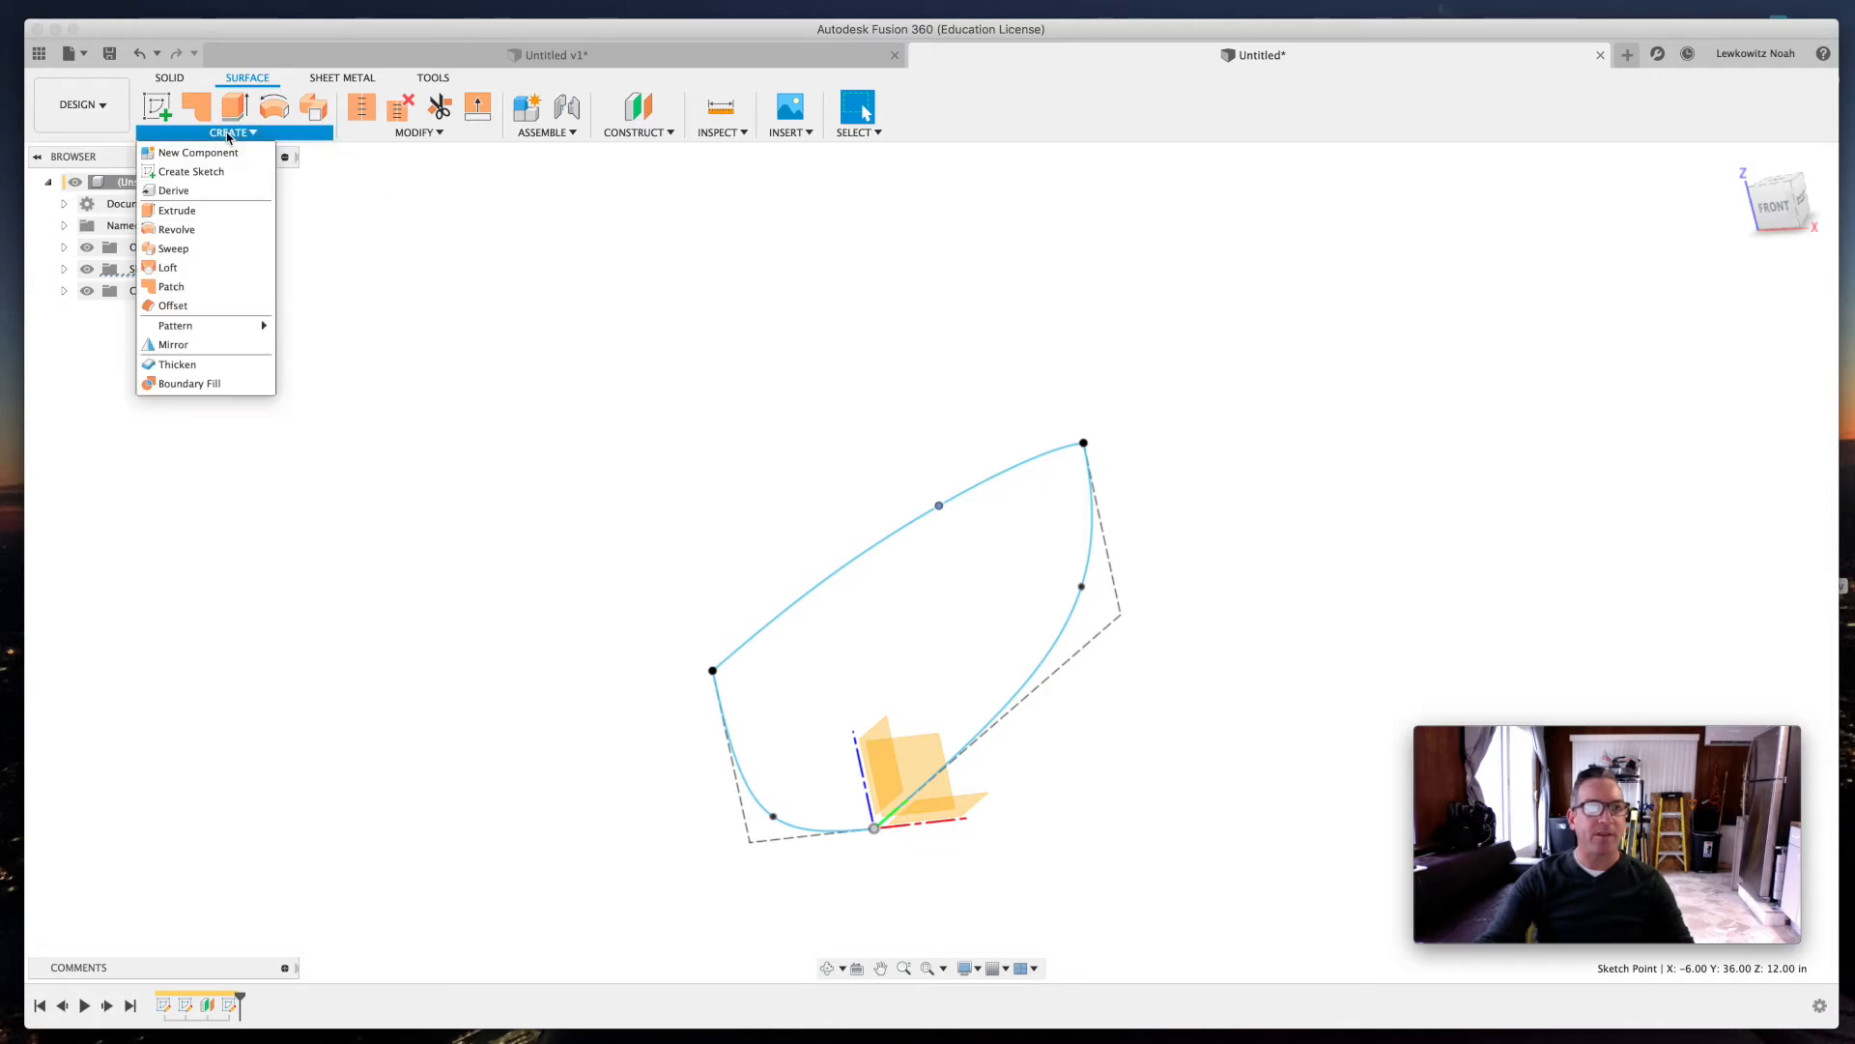
pyautogui.click(195, 270)
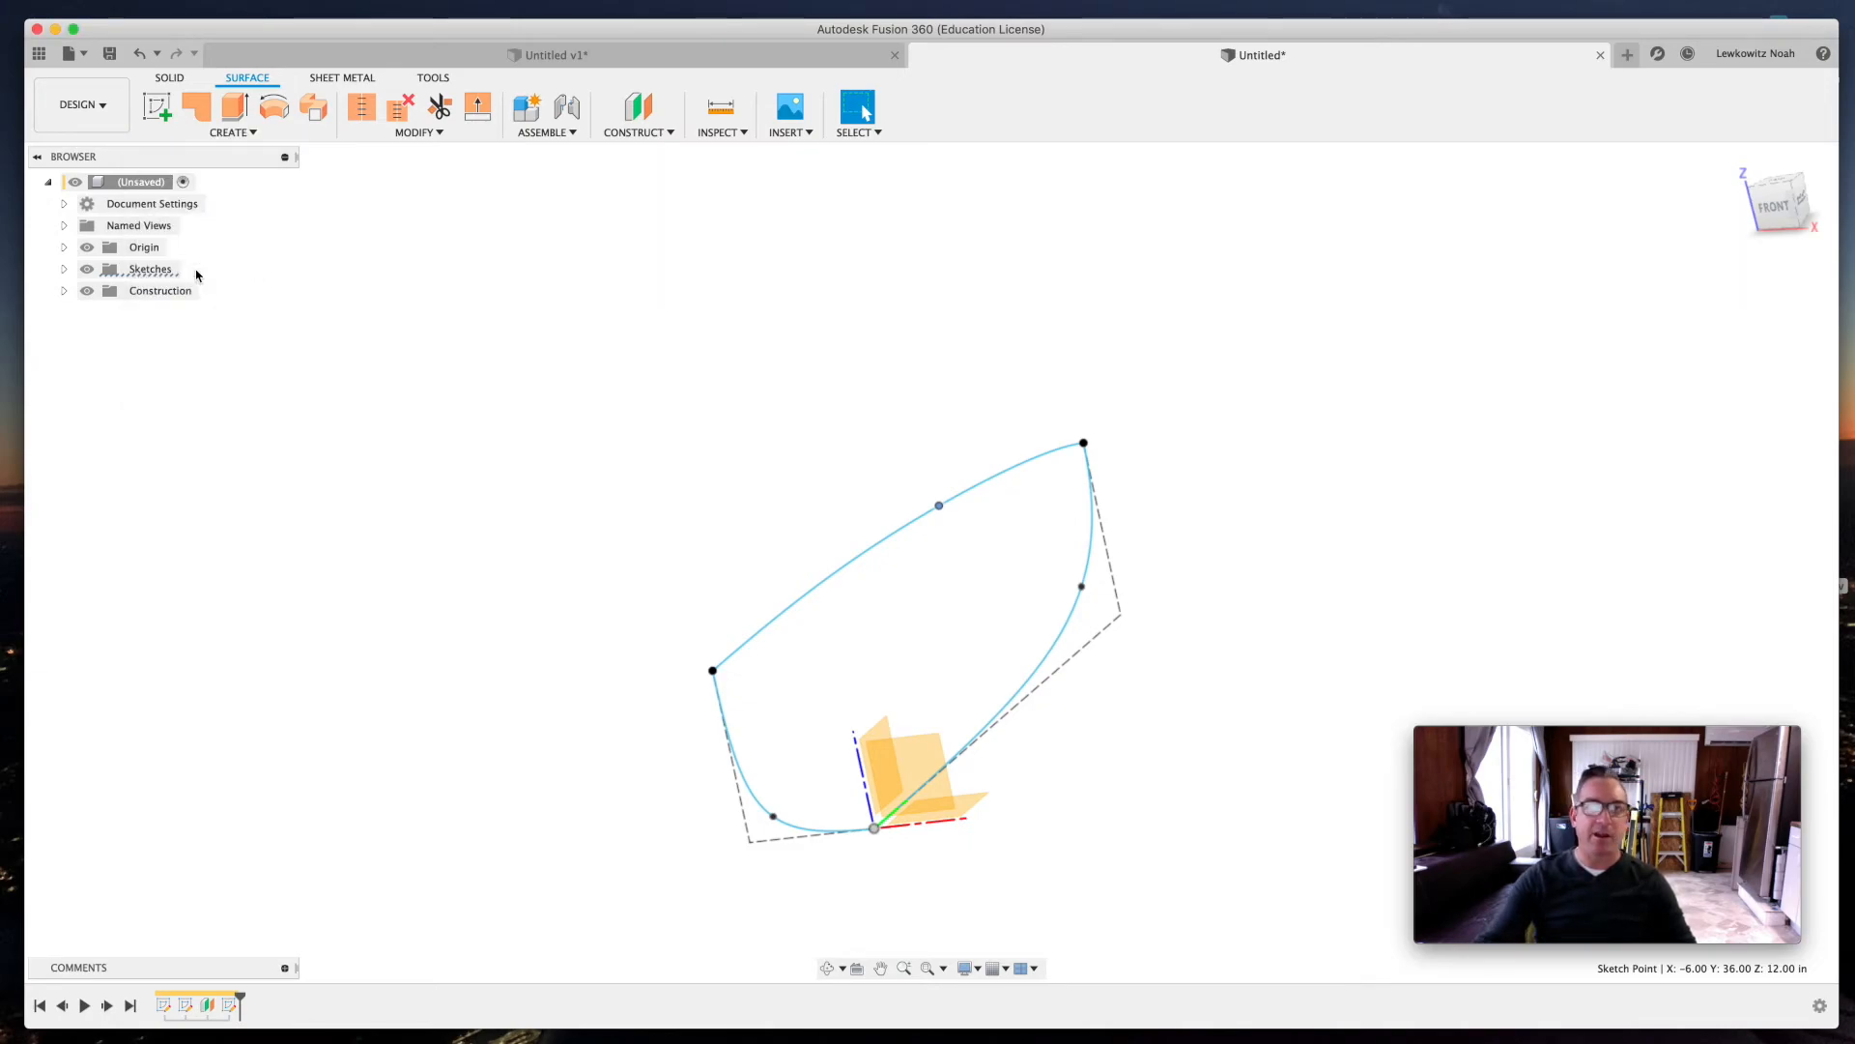
pyautogui.click(1587, 373)
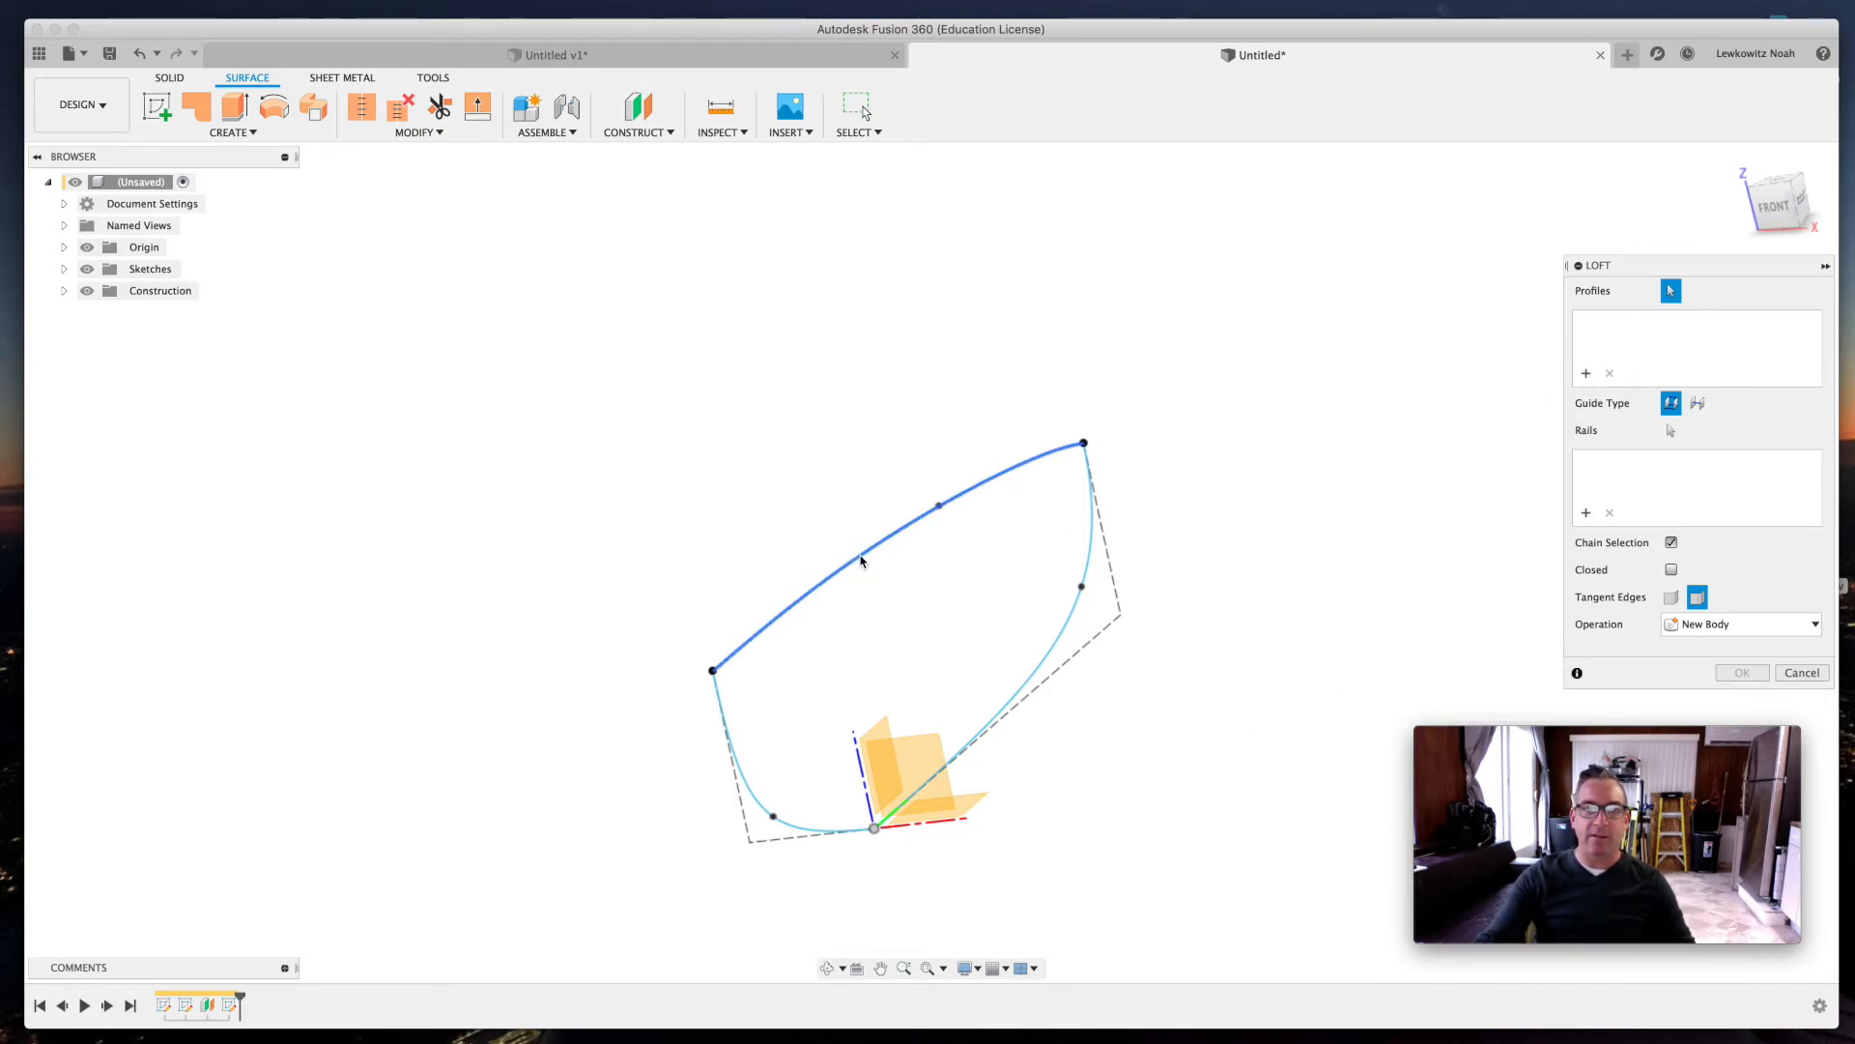
pyautogui.click(861, 558)
pyautogui.click(1585, 373)
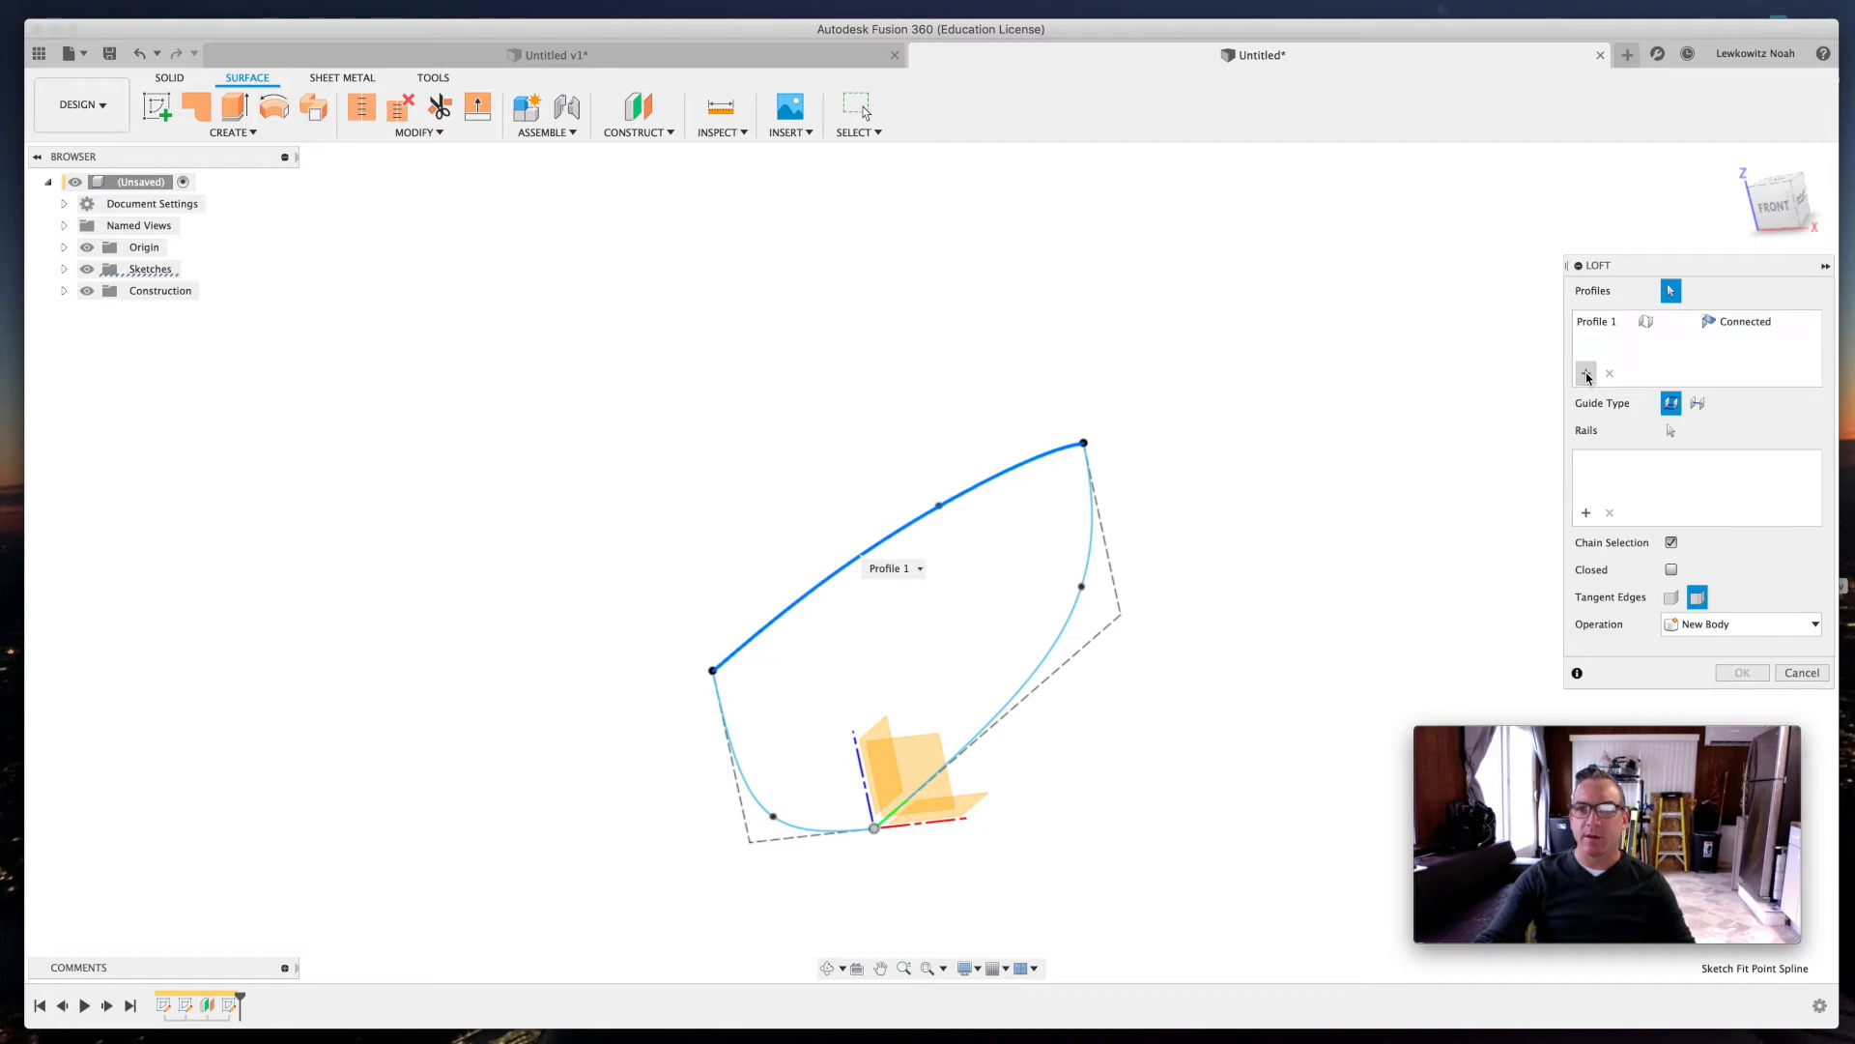
pyautogui.click(1069, 629)
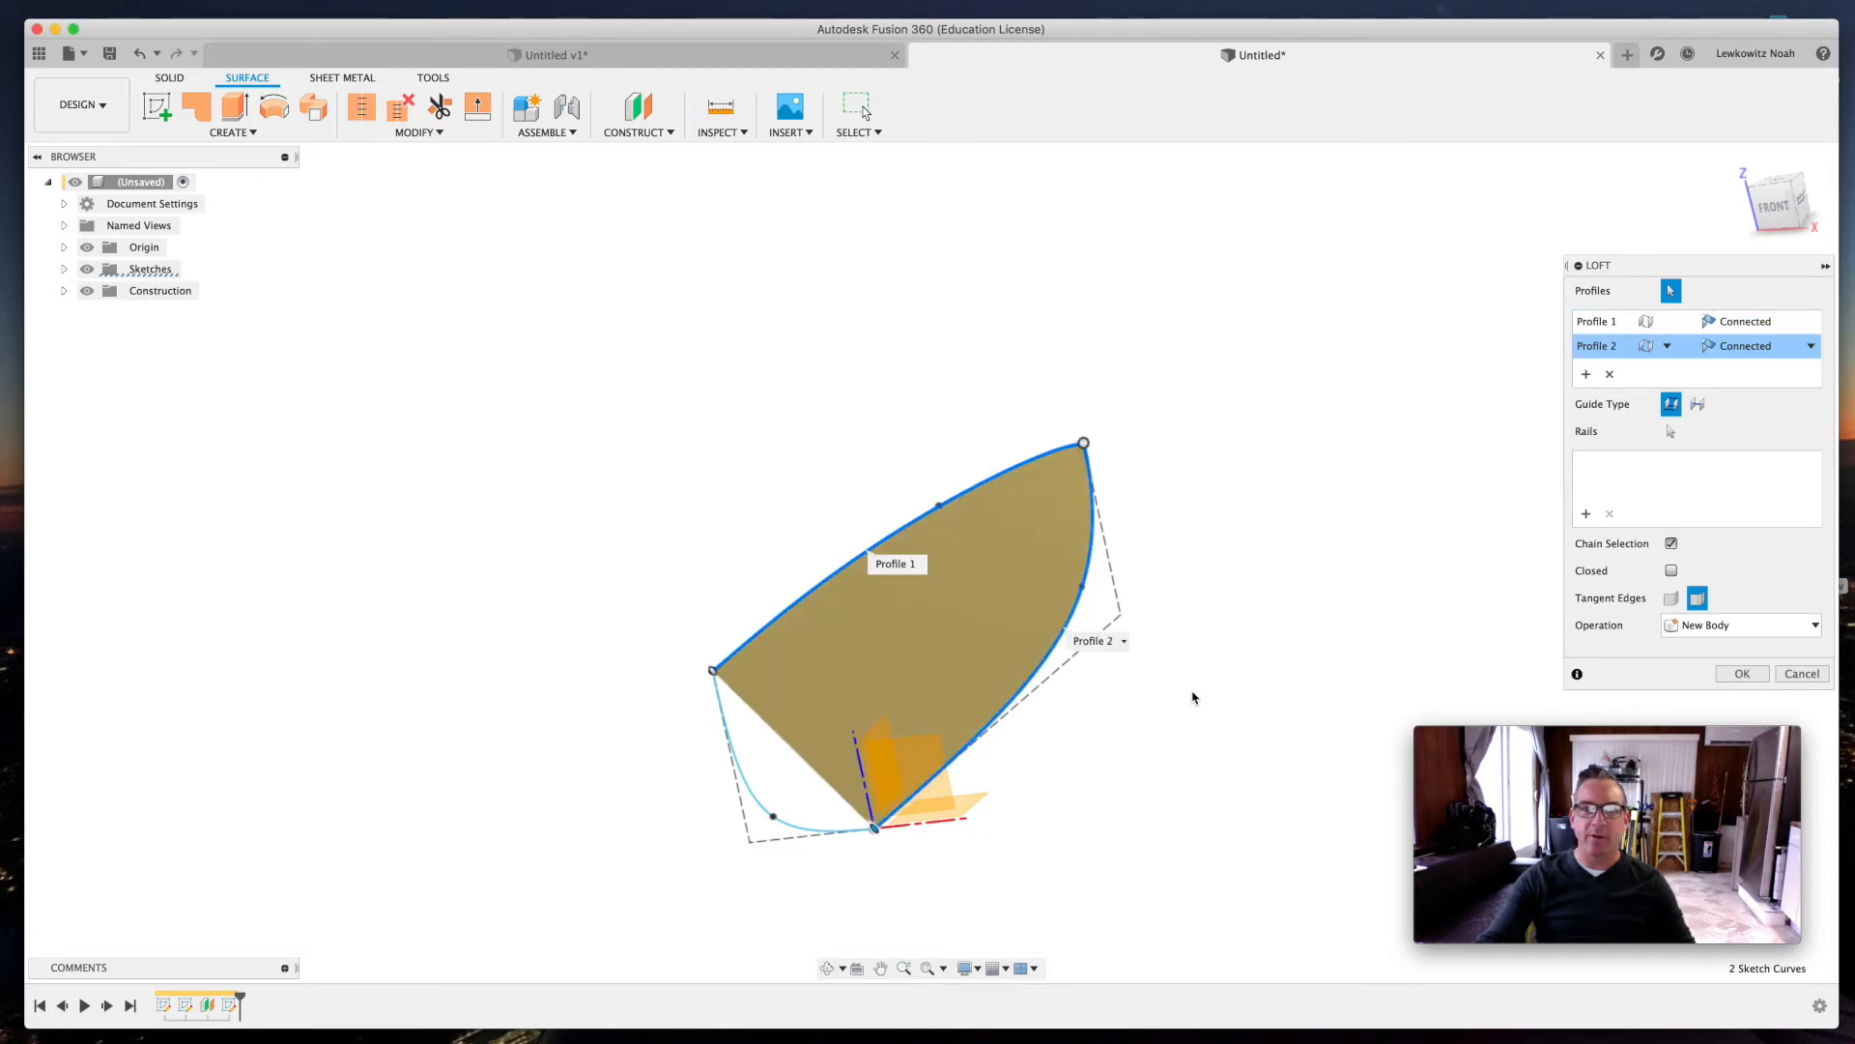
# - Add the cross-section spline as the loft's rail and create the hull surface as a new body
pyautogui.click(828, 968)
pyautogui.moveTo(951, 789); pyautogui.dragTo(988, 754)
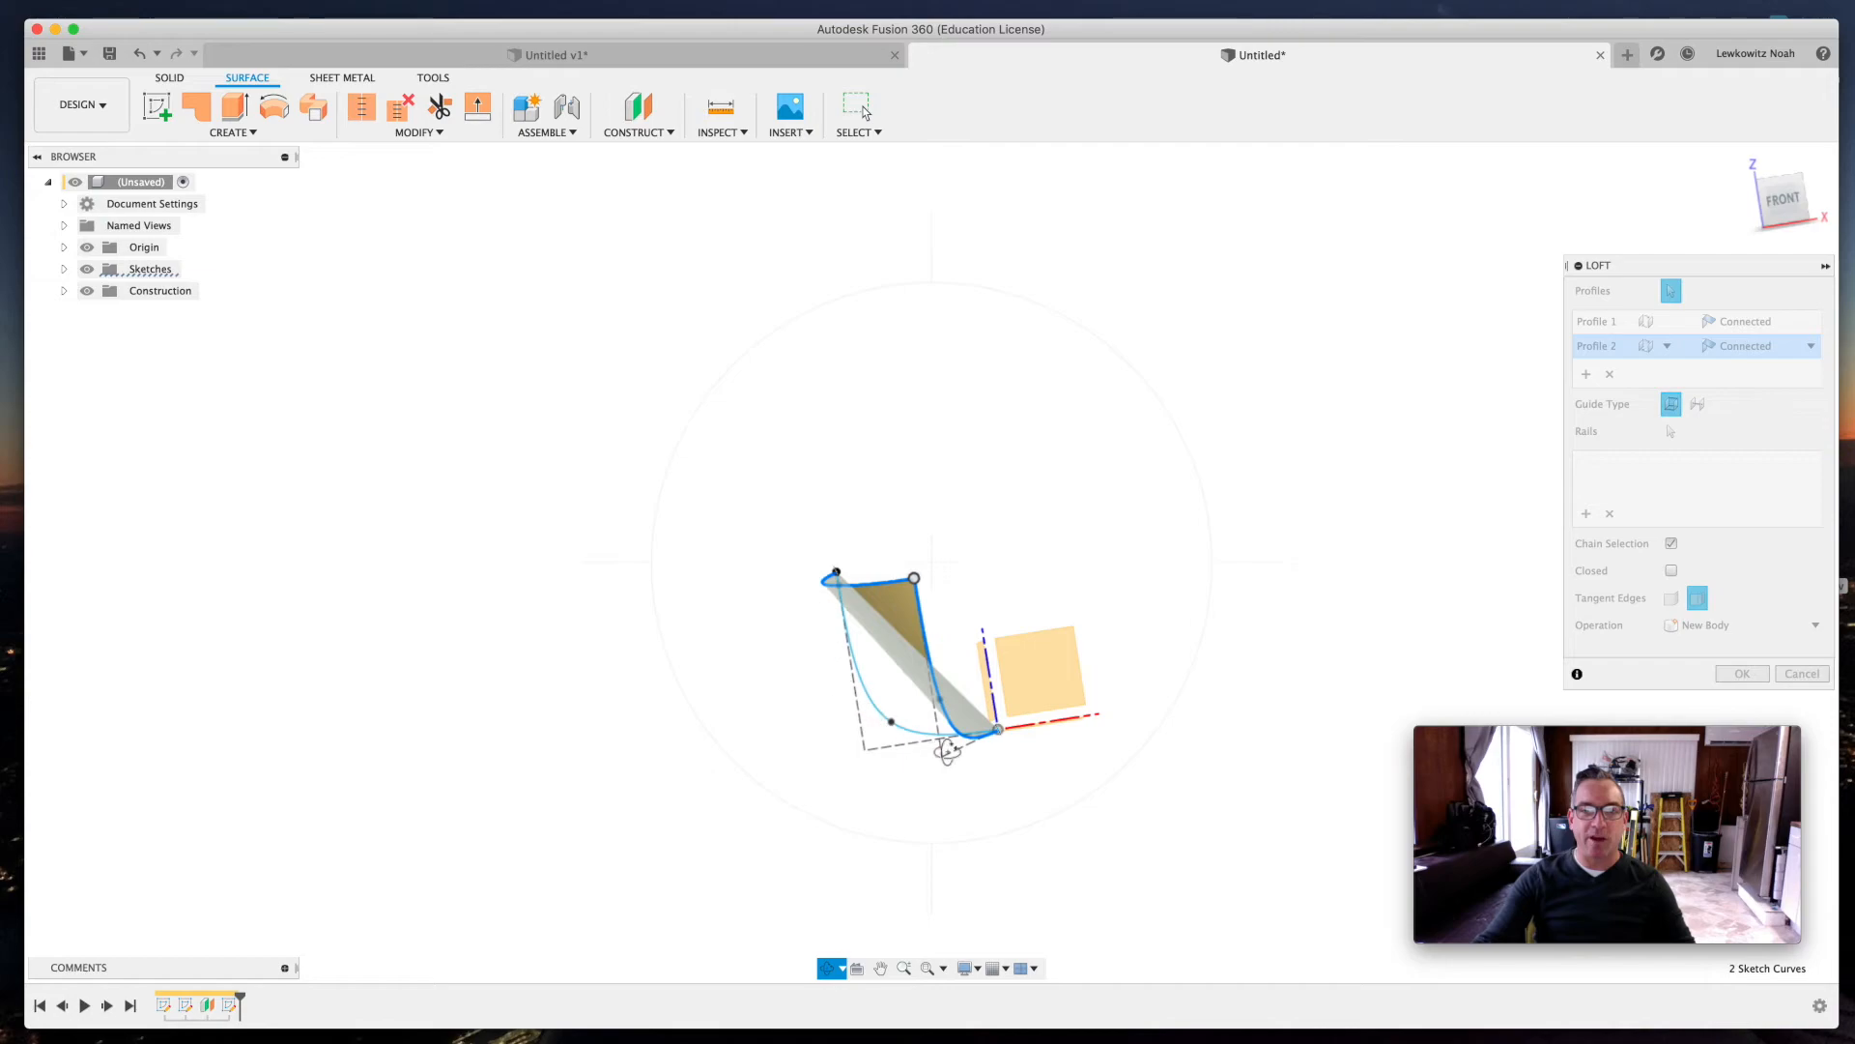
pyautogui.moveTo(1035, 758); pyautogui.dragTo(1006, 783)
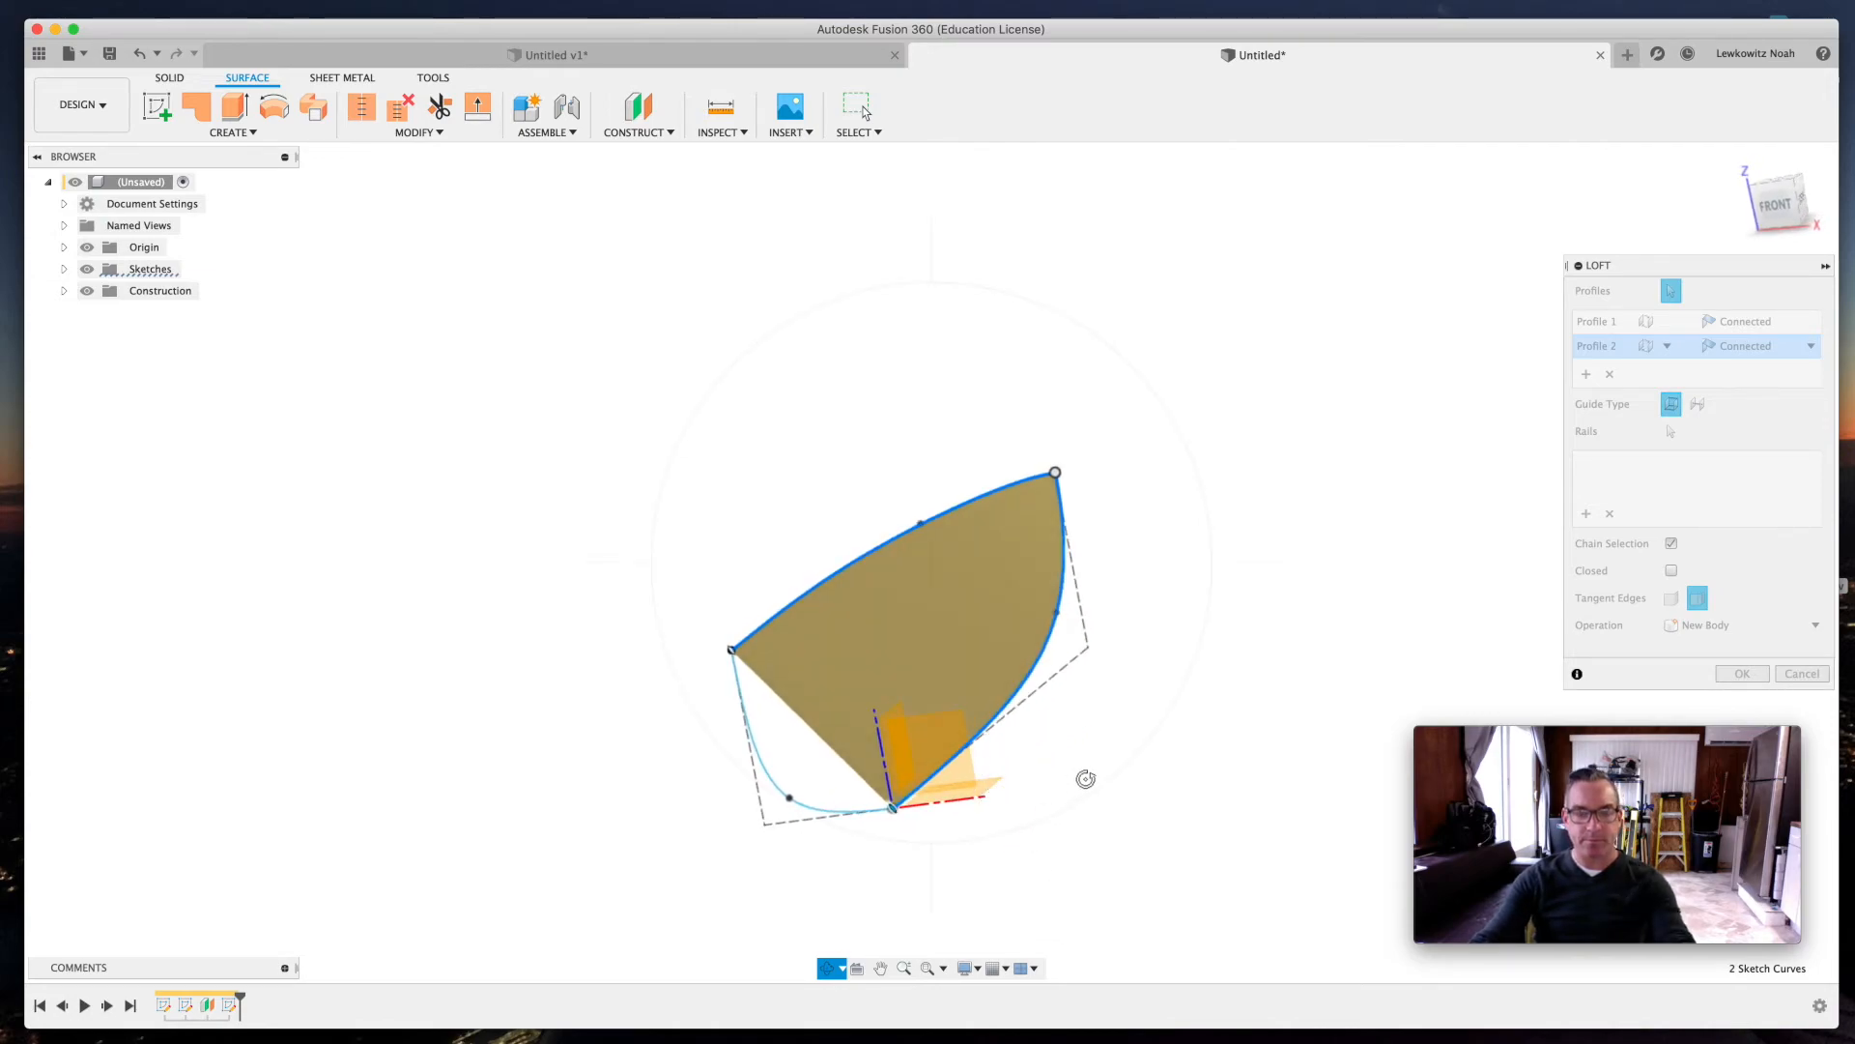
pyautogui.press('Escape')
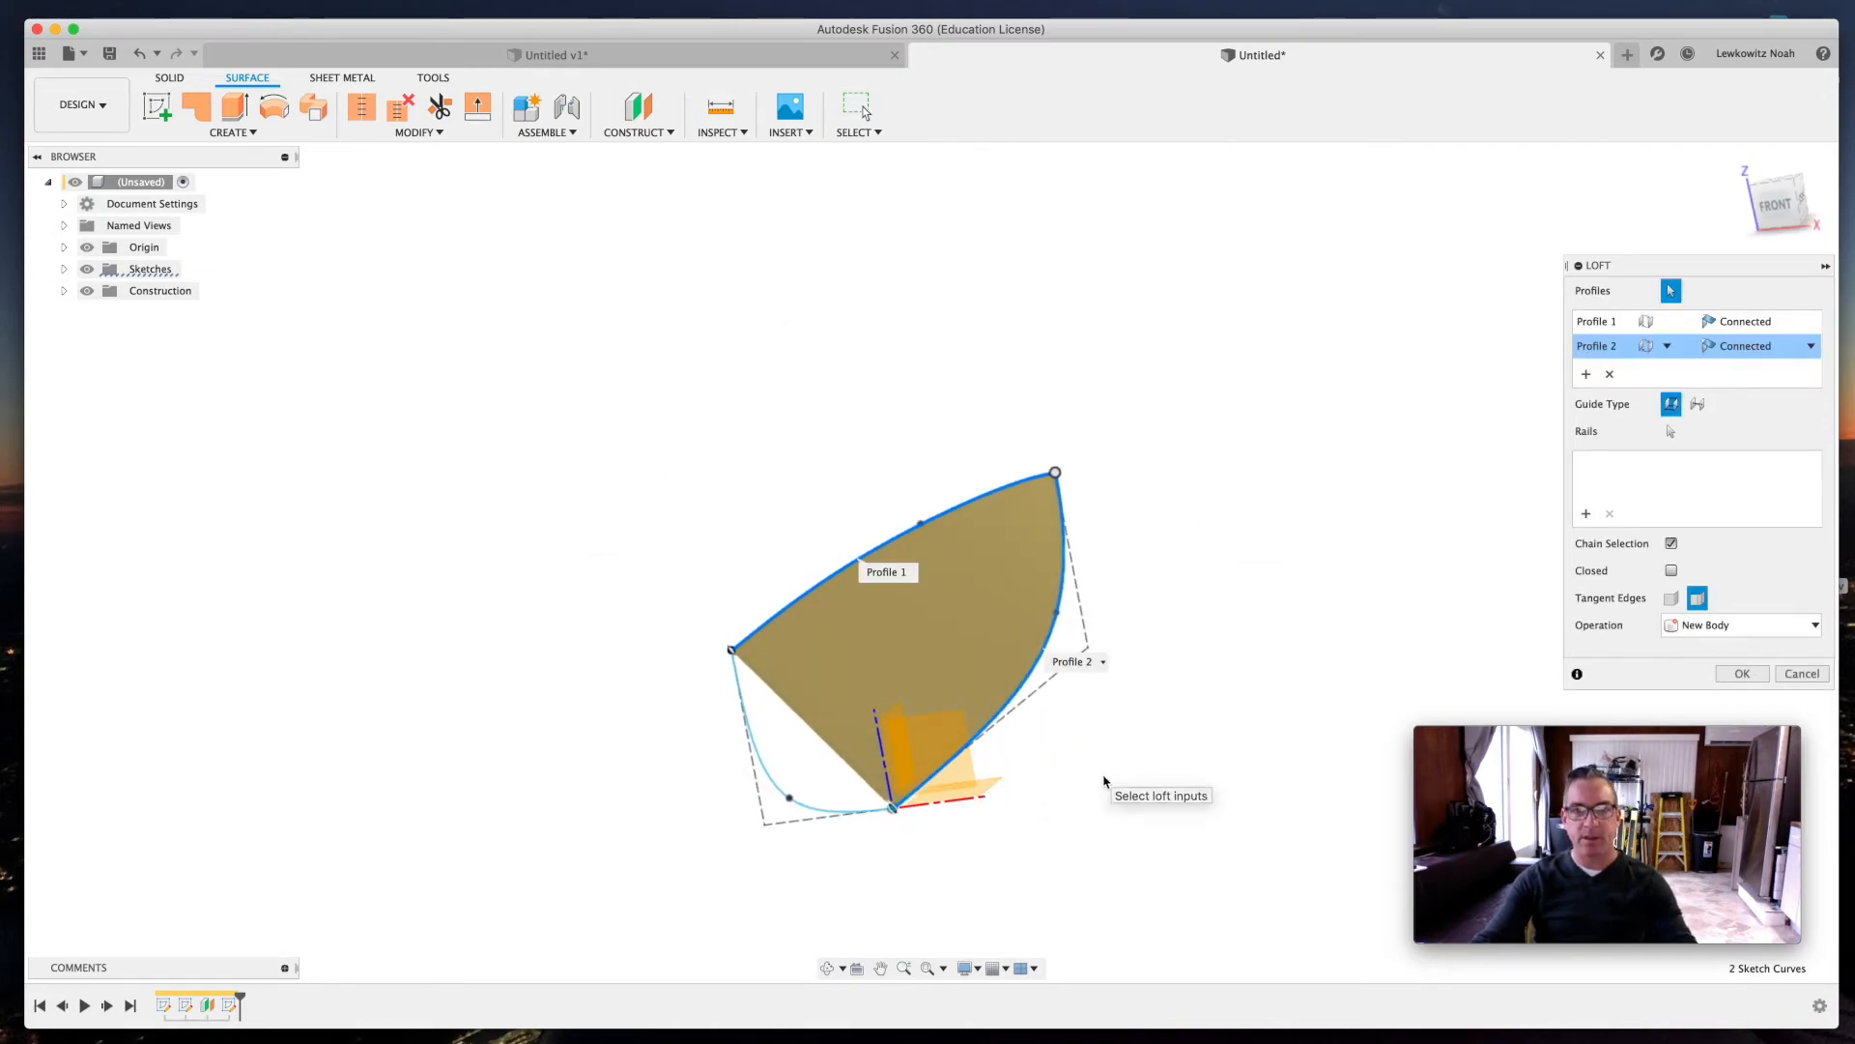
pyautogui.click(1586, 513)
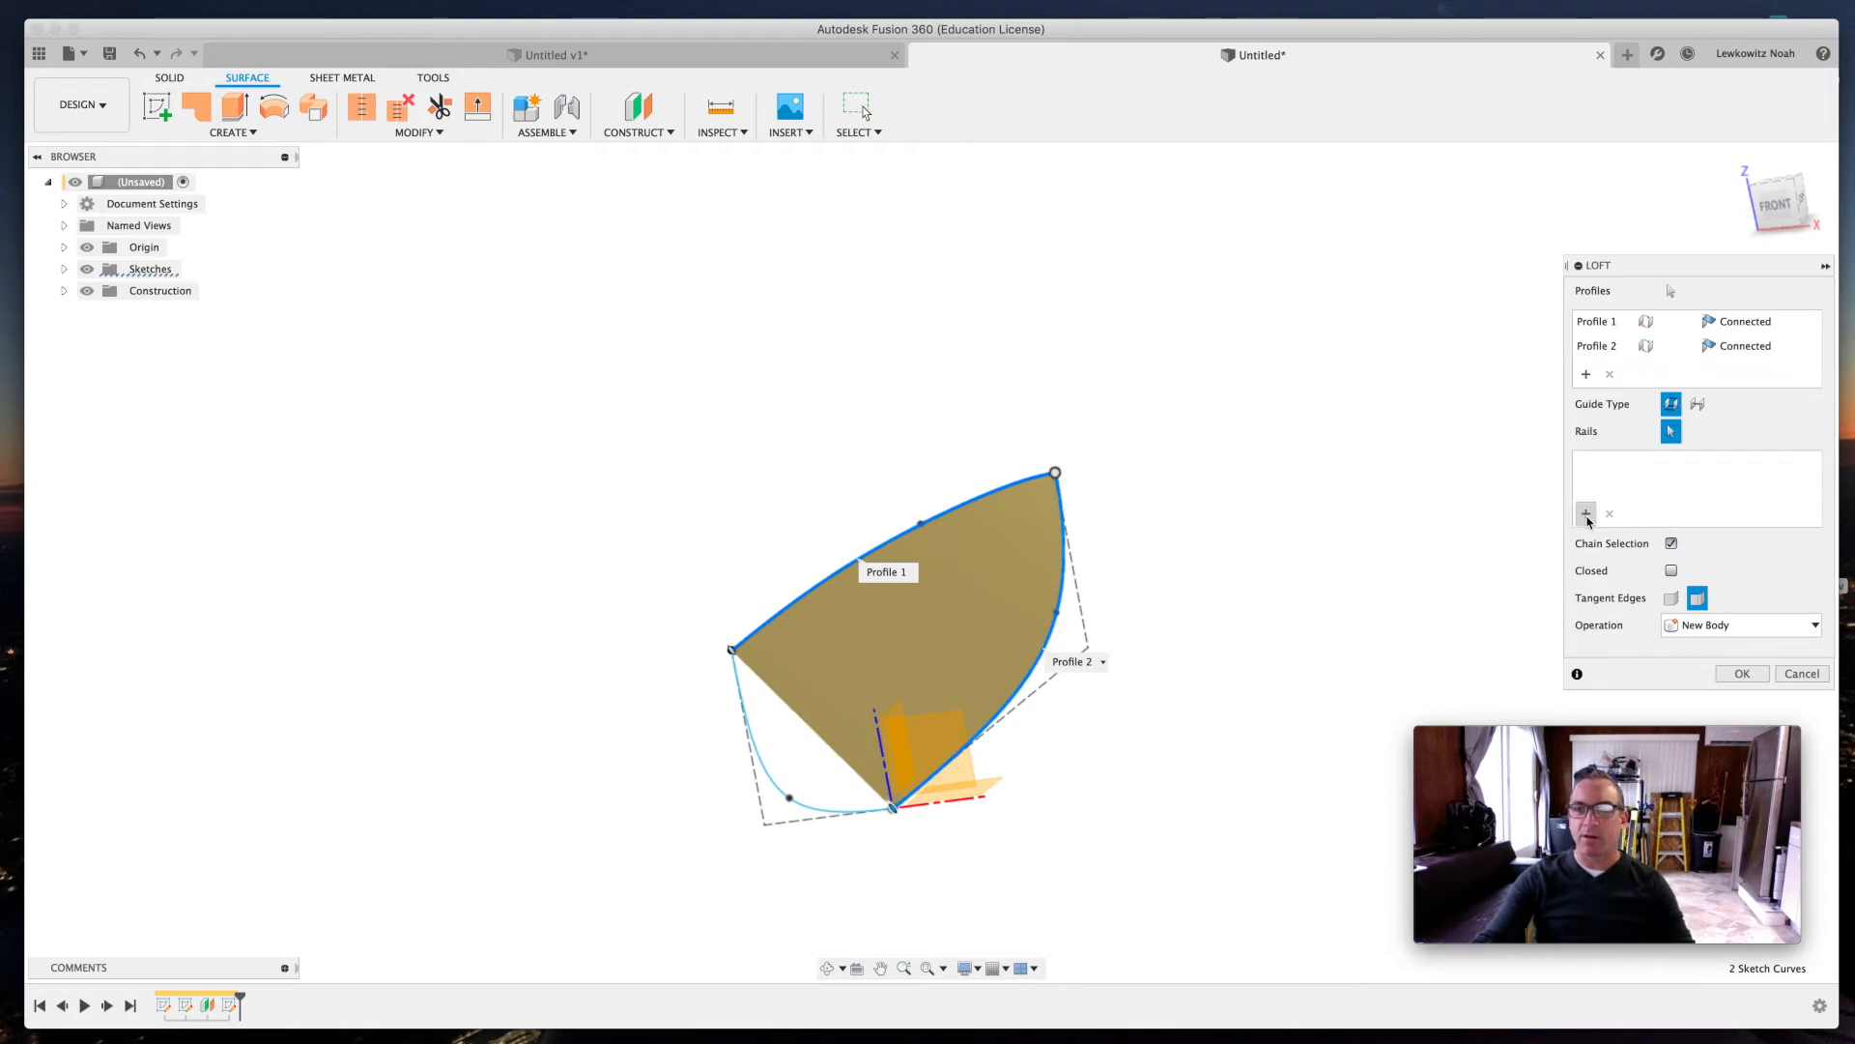
pyautogui.click(817, 813)
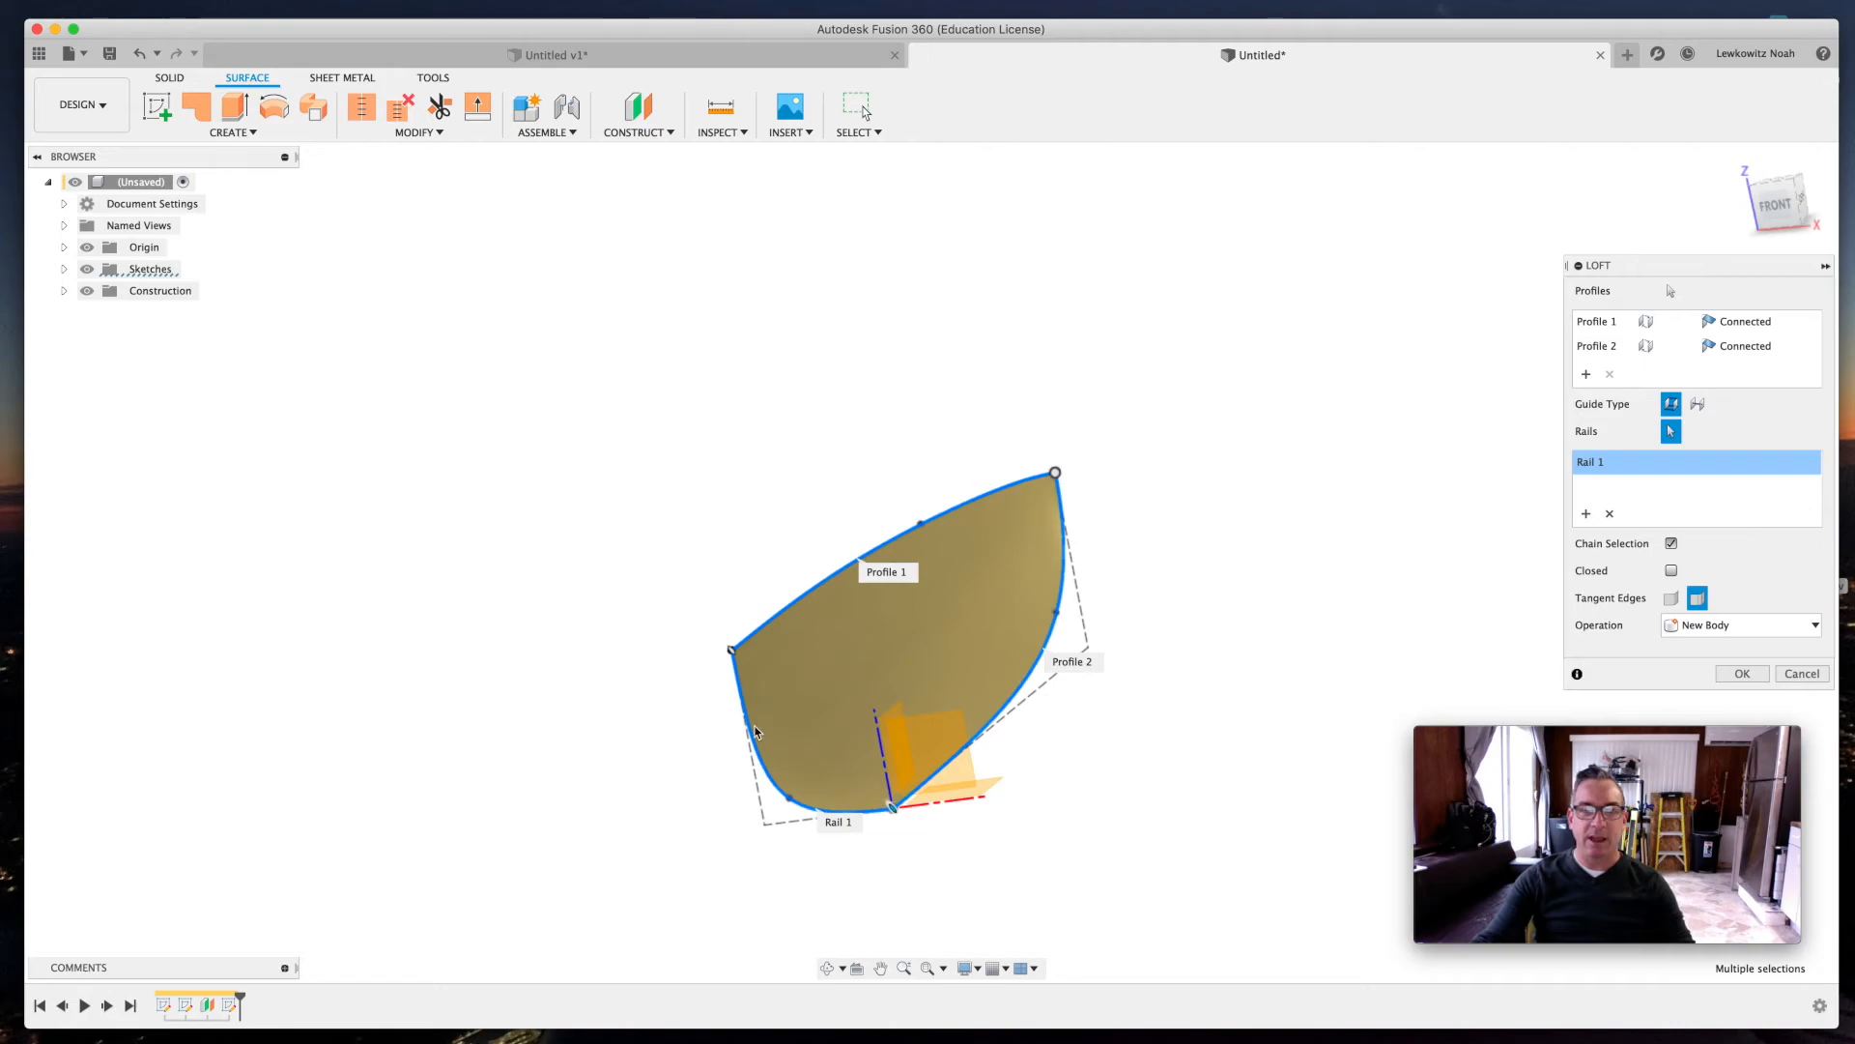
pyautogui.click(827, 968)
pyautogui.moveTo(812, 866)
pyautogui.mouseDown()
pyautogui.moveTo(882, 832)
pyautogui.moveTo(764, 870)
pyautogui.moveTo(881, 831)
pyautogui.moveTo(837, 832)
pyautogui.moveTo(804, 861)
pyautogui.mouseUp()
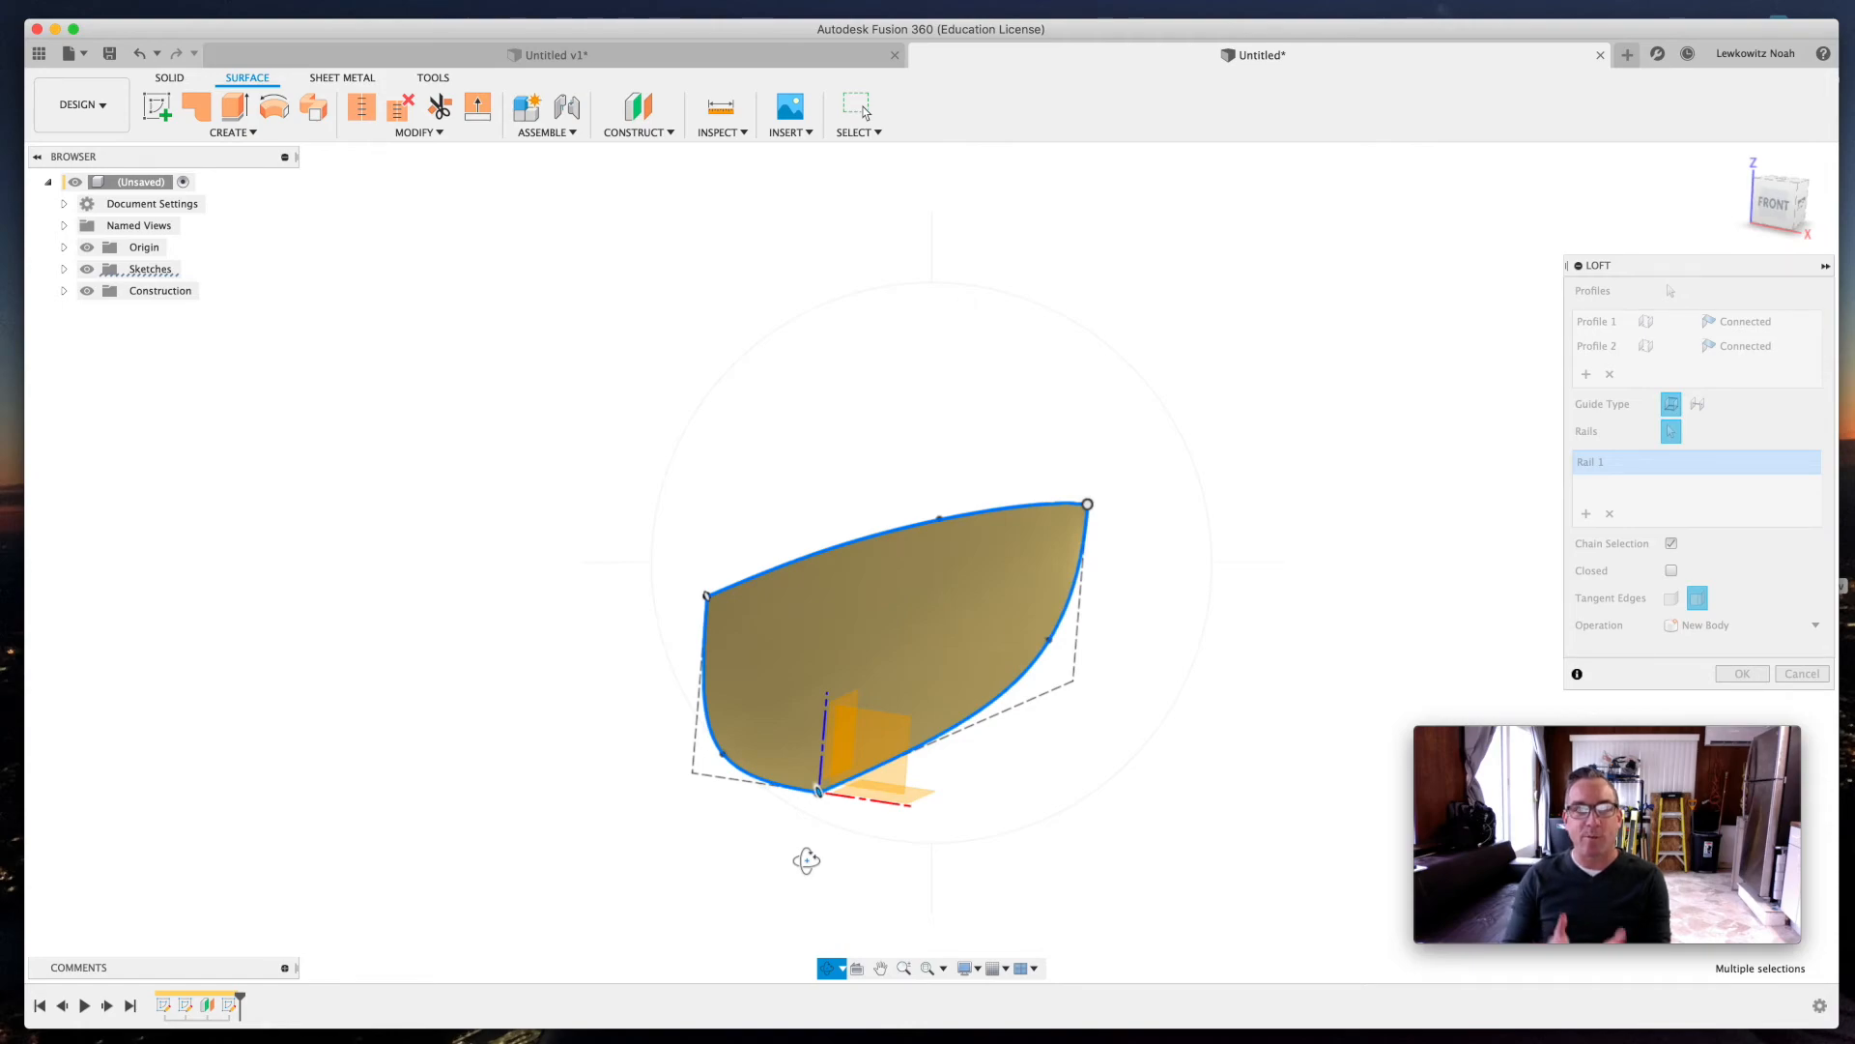
pyautogui.press('Return')
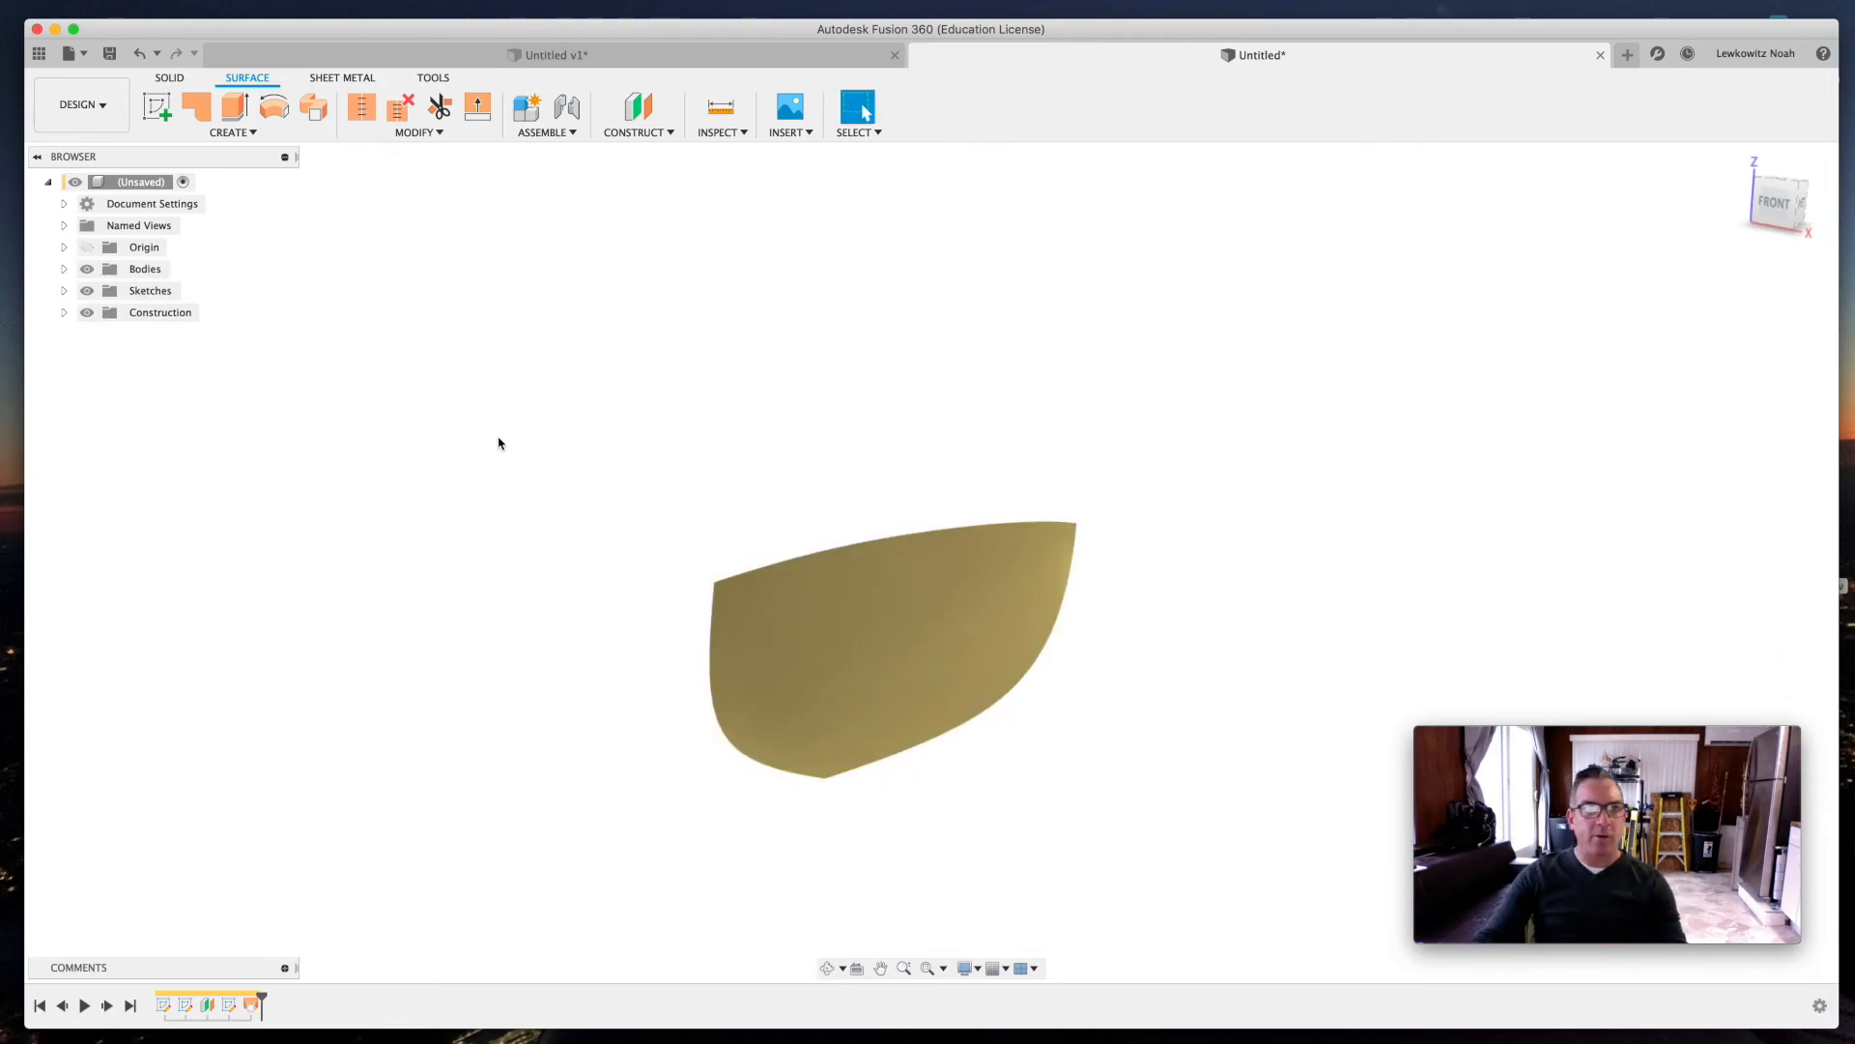
# - Thicken the lofted hull surface by 0.25 in on one side as a new body
pyautogui.click(248, 136)
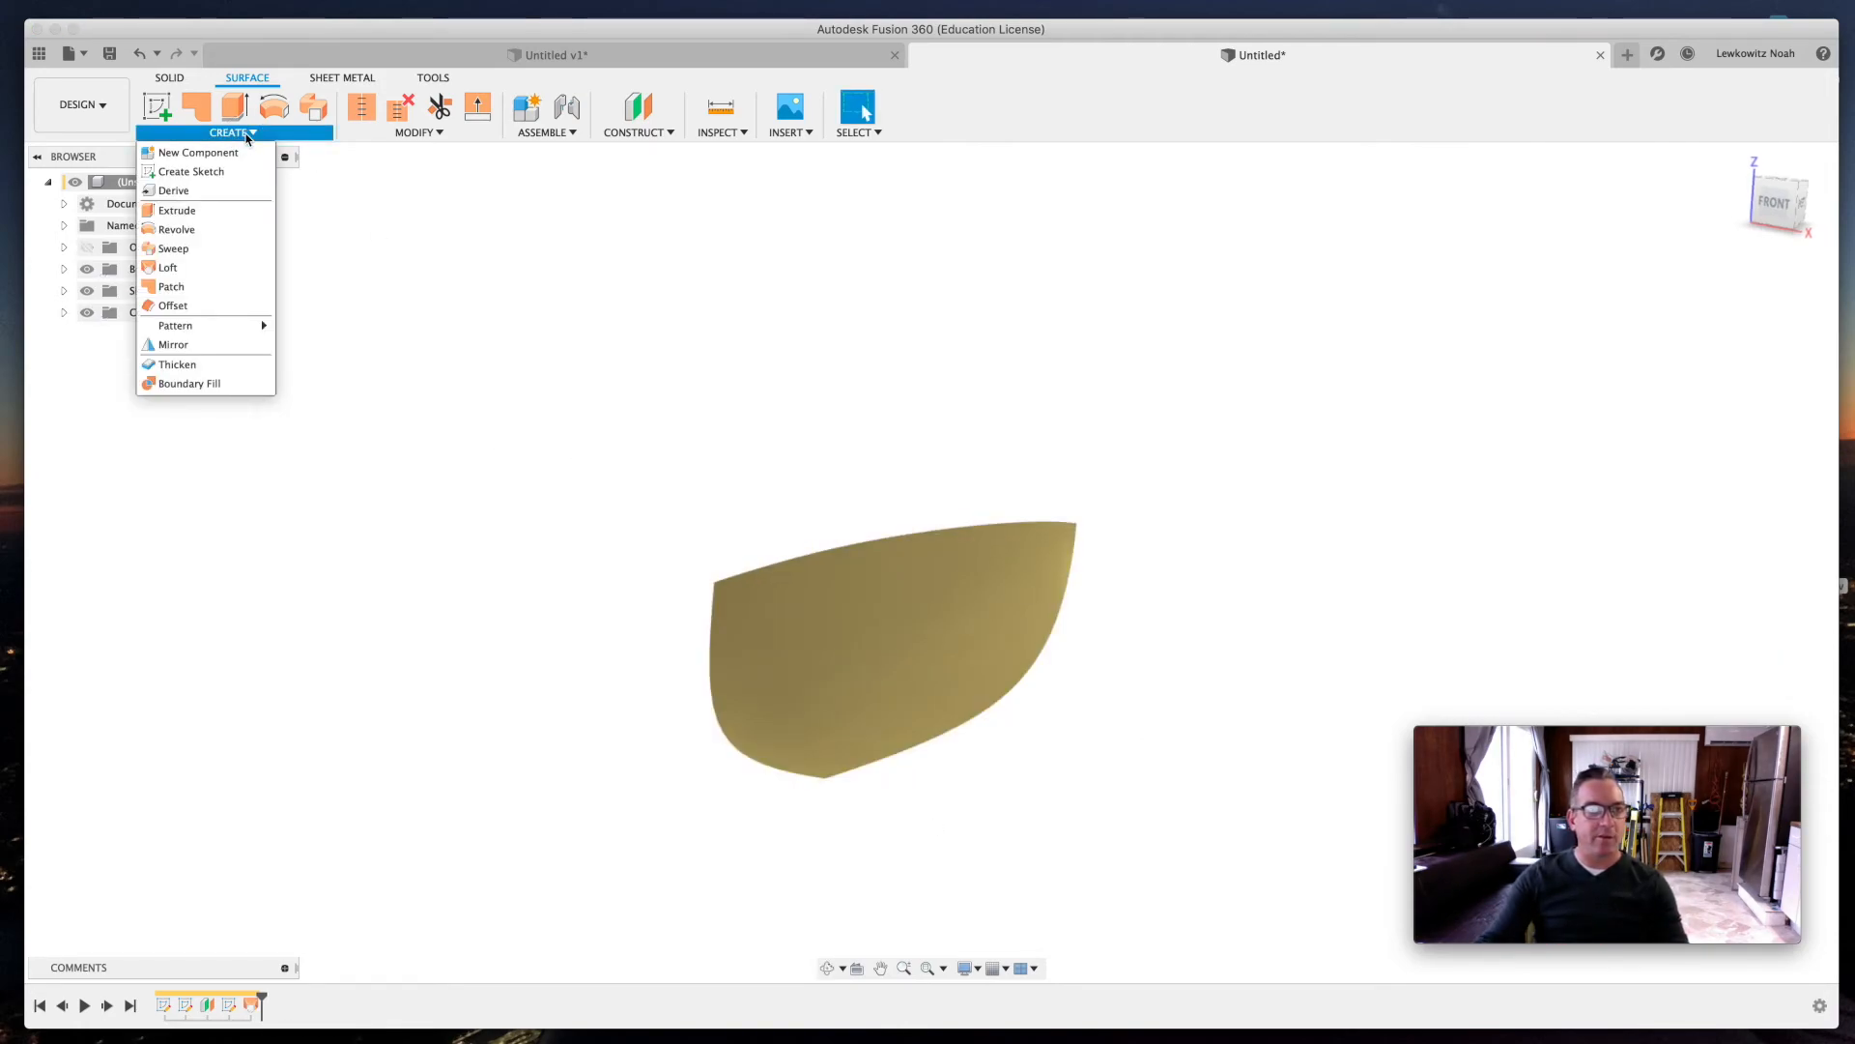
pyautogui.click(201, 368)
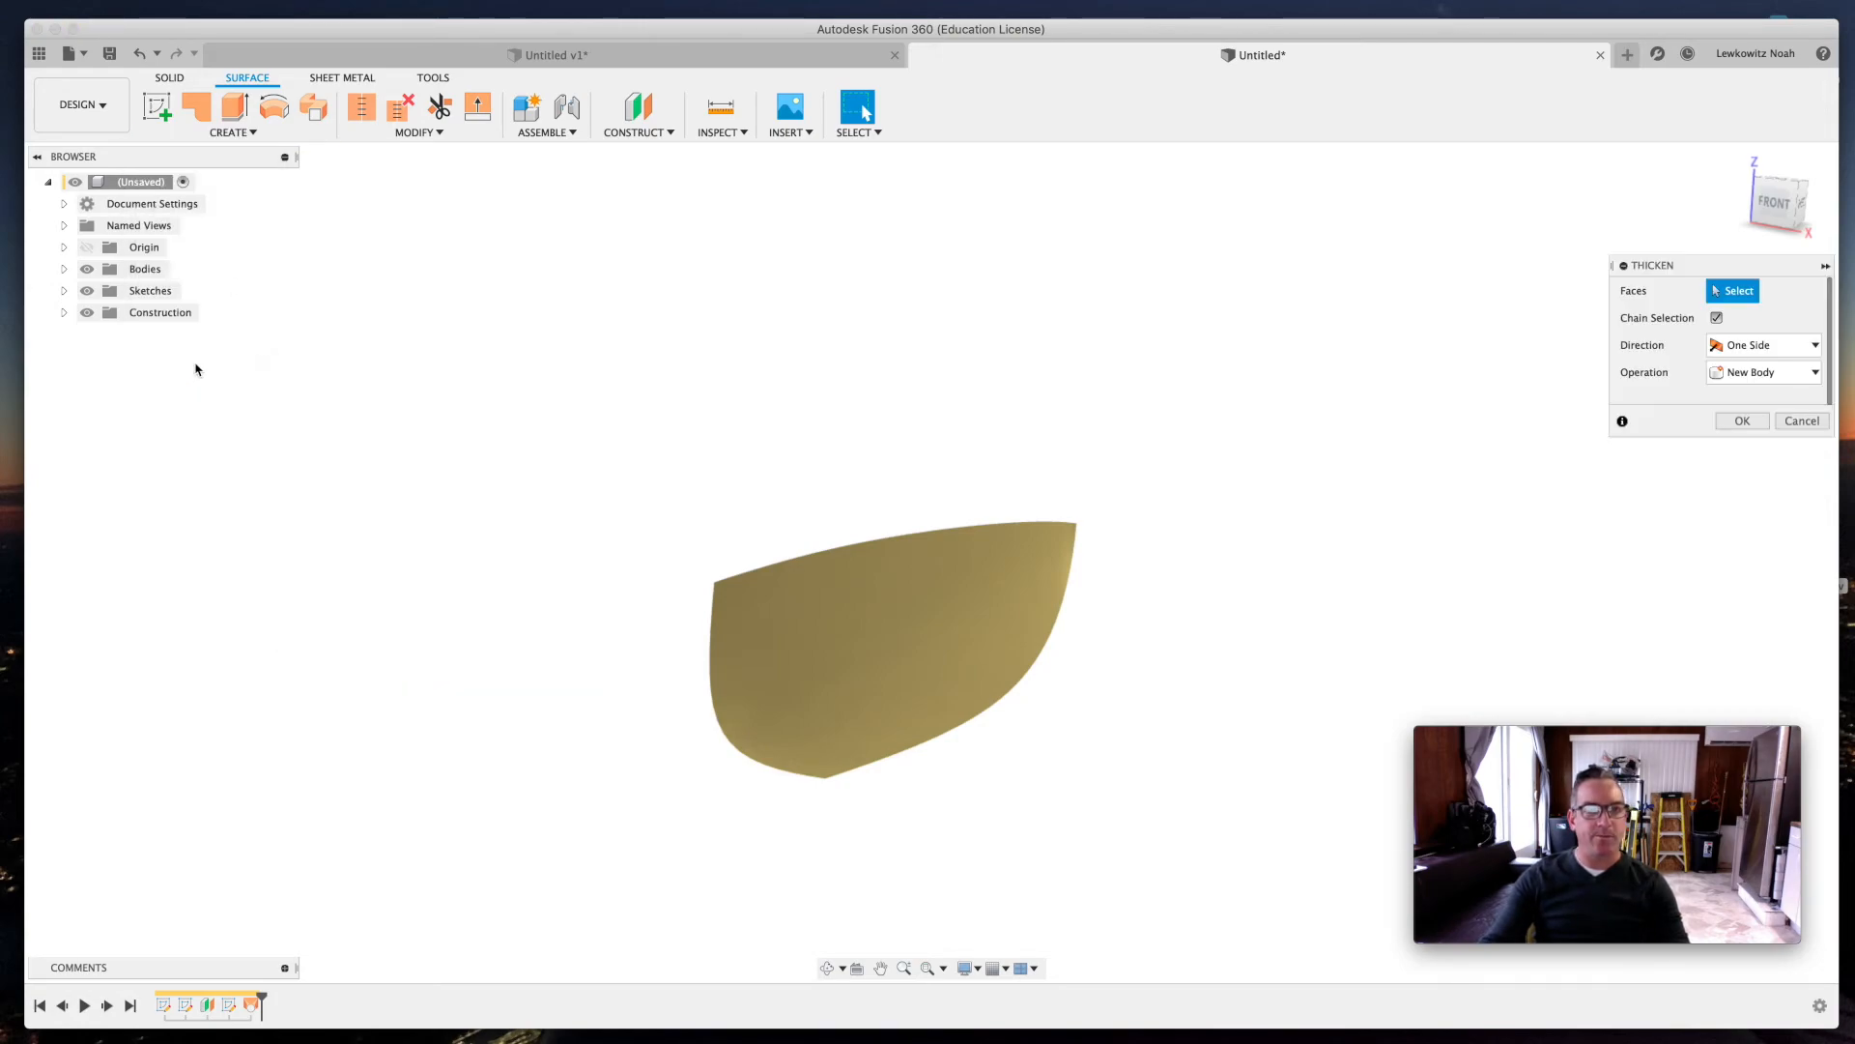
pyautogui.click(837, 622)
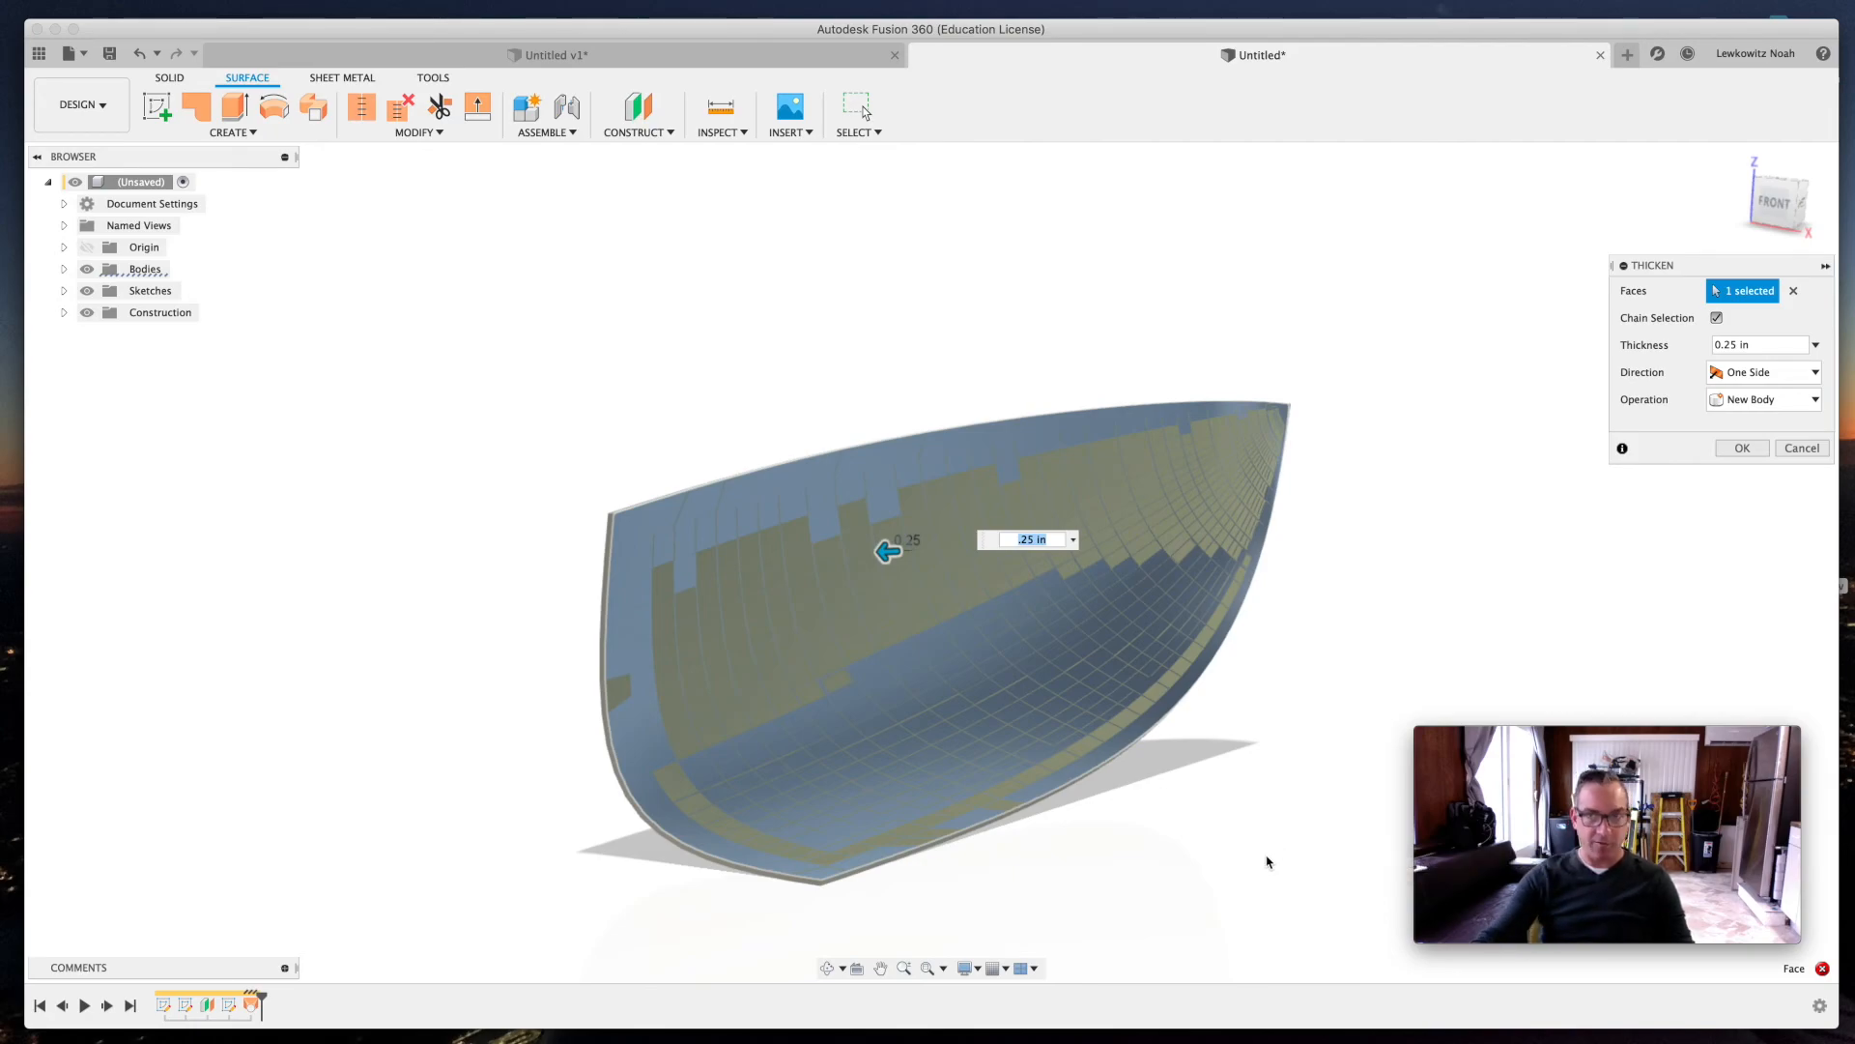
pyautogui.click(1739, 450)
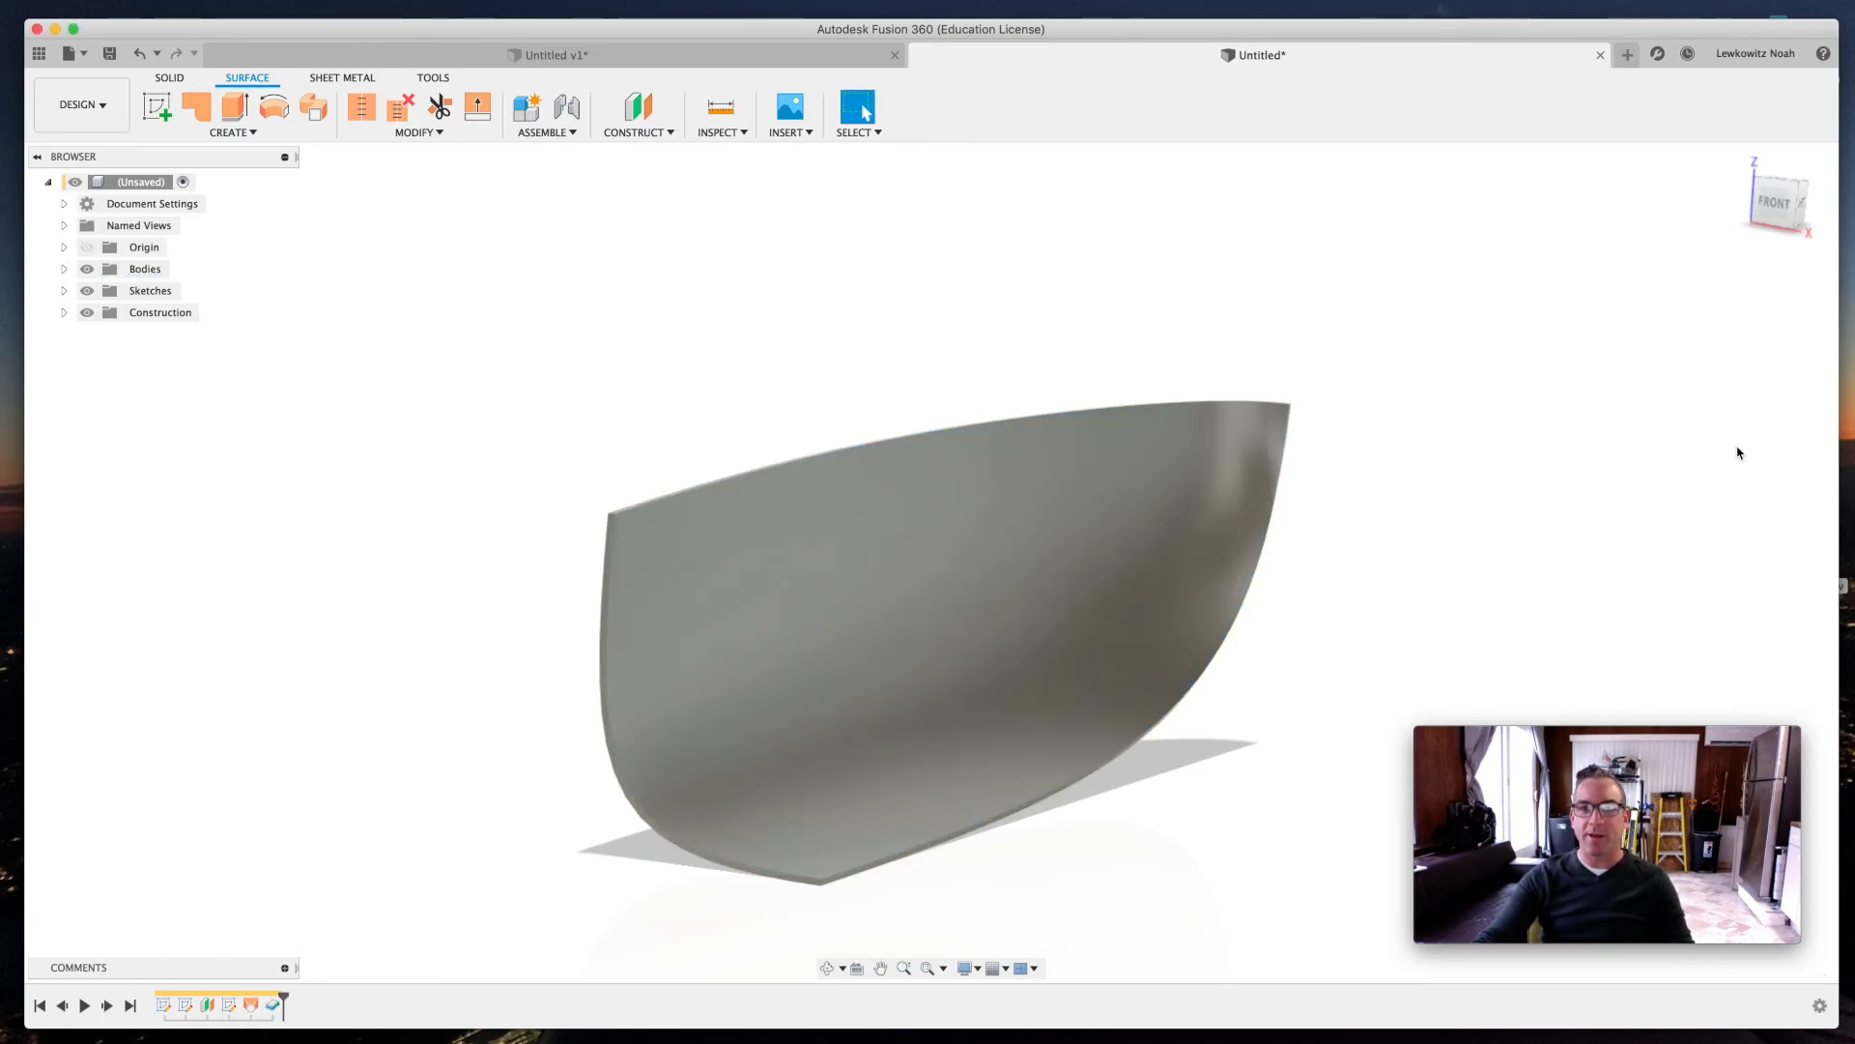
# - Show and hide the original surface body in turn to compare it with the thickened hull body
pyautogui.scroll(3, 467, 775)
pyautogui.scroll(-3, 464, 775)
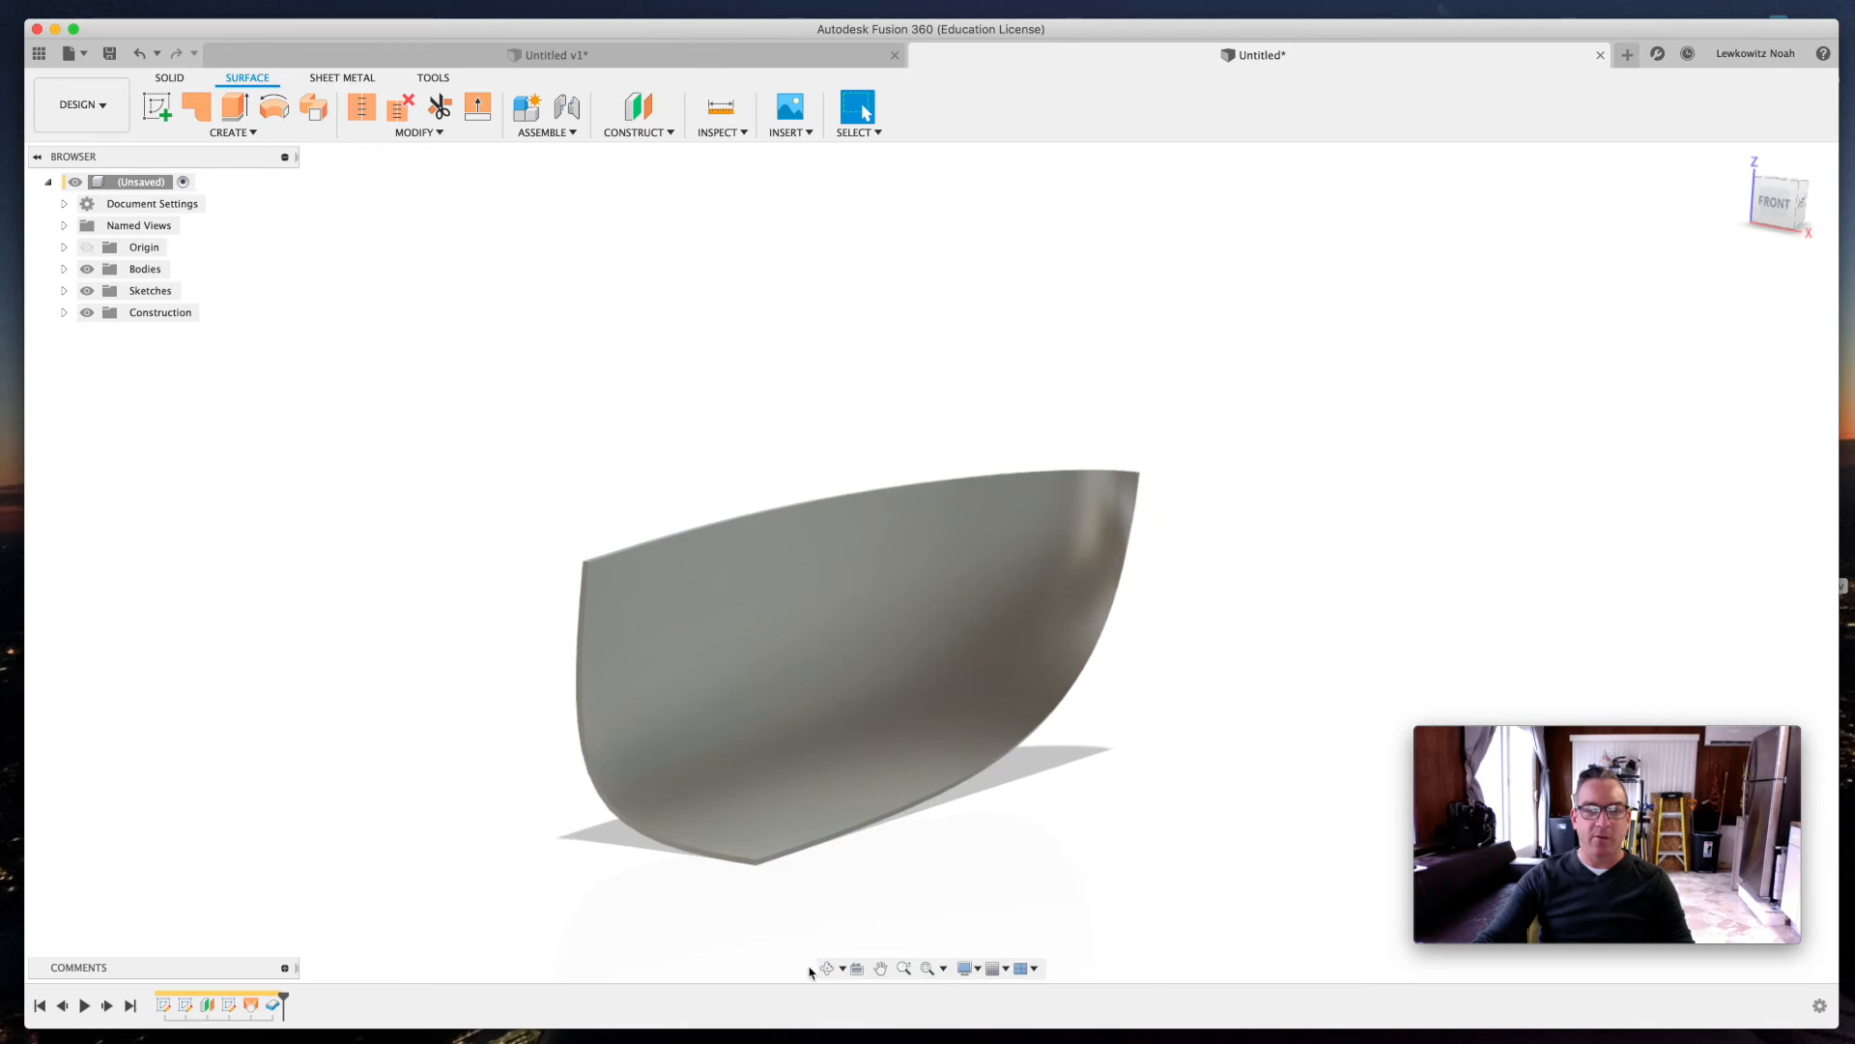
pyautogui.click(828, 969)
pyautogui.moveTo(737, 794); pyautogui.dragTo(705, 763)
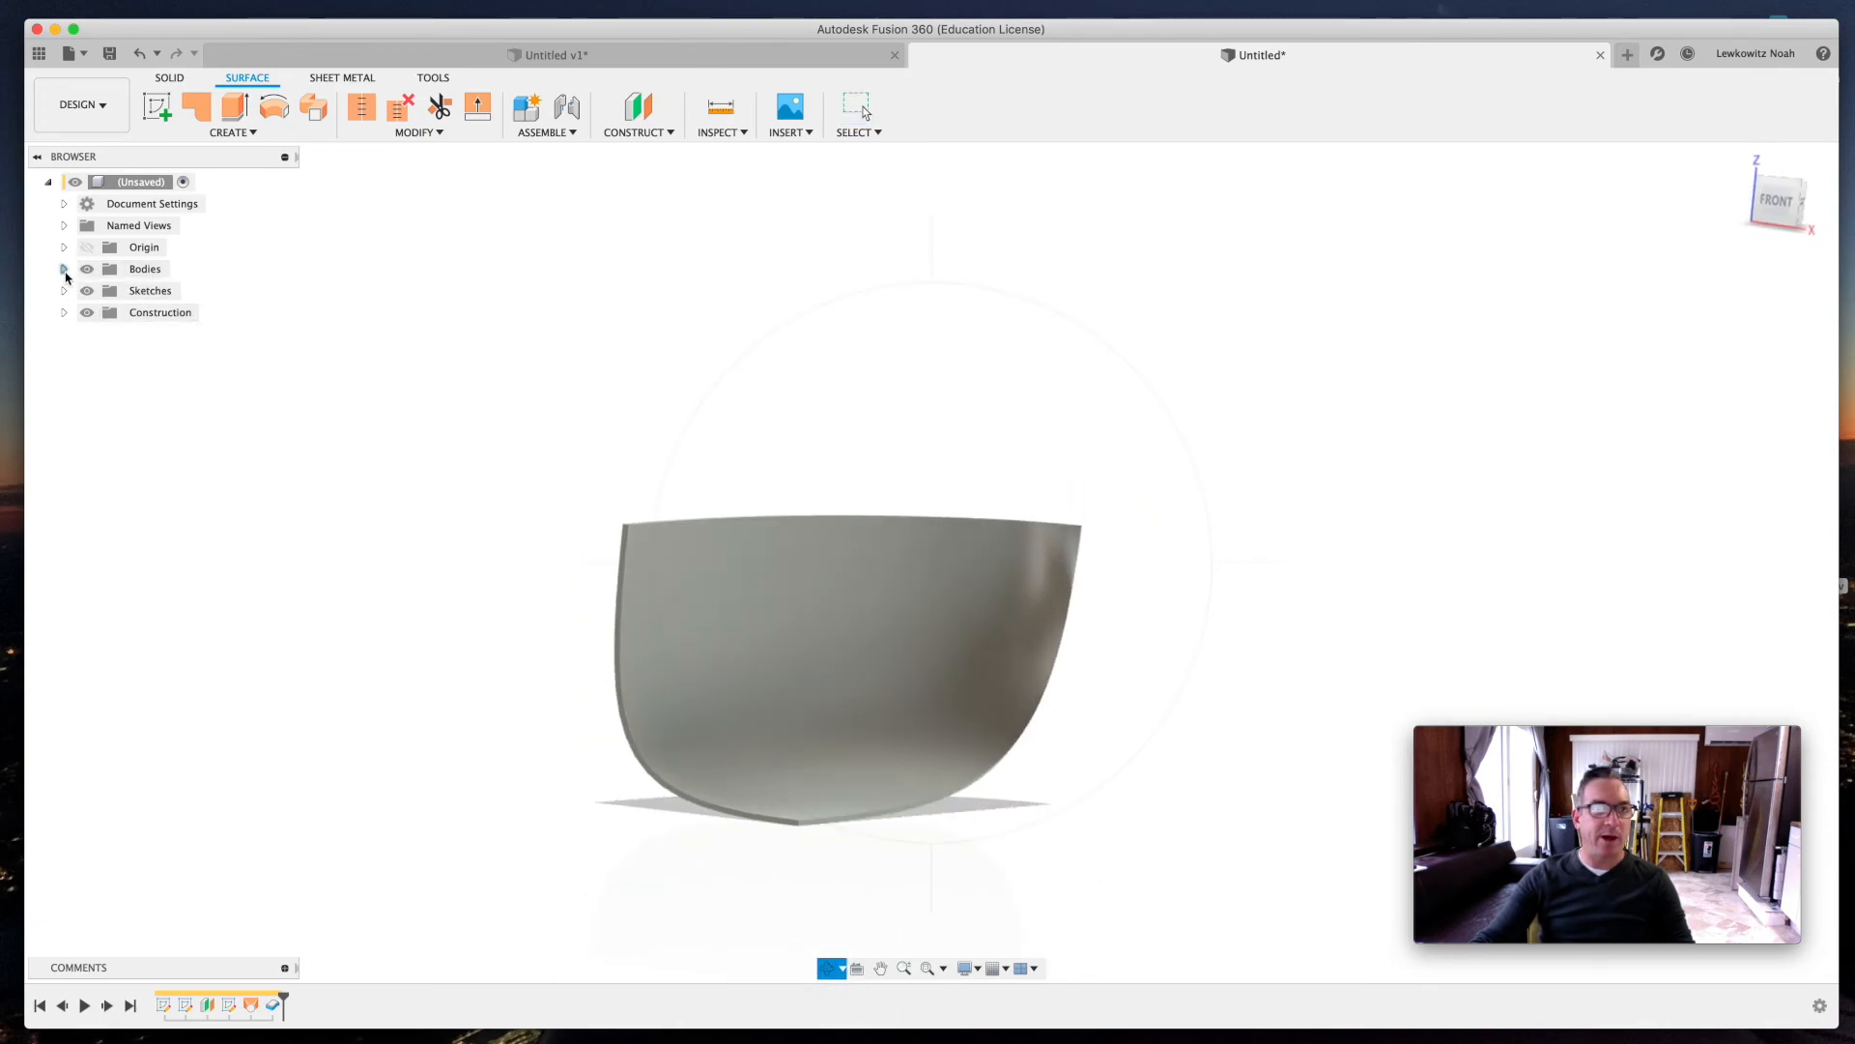
pyautogui.click(63, 269)
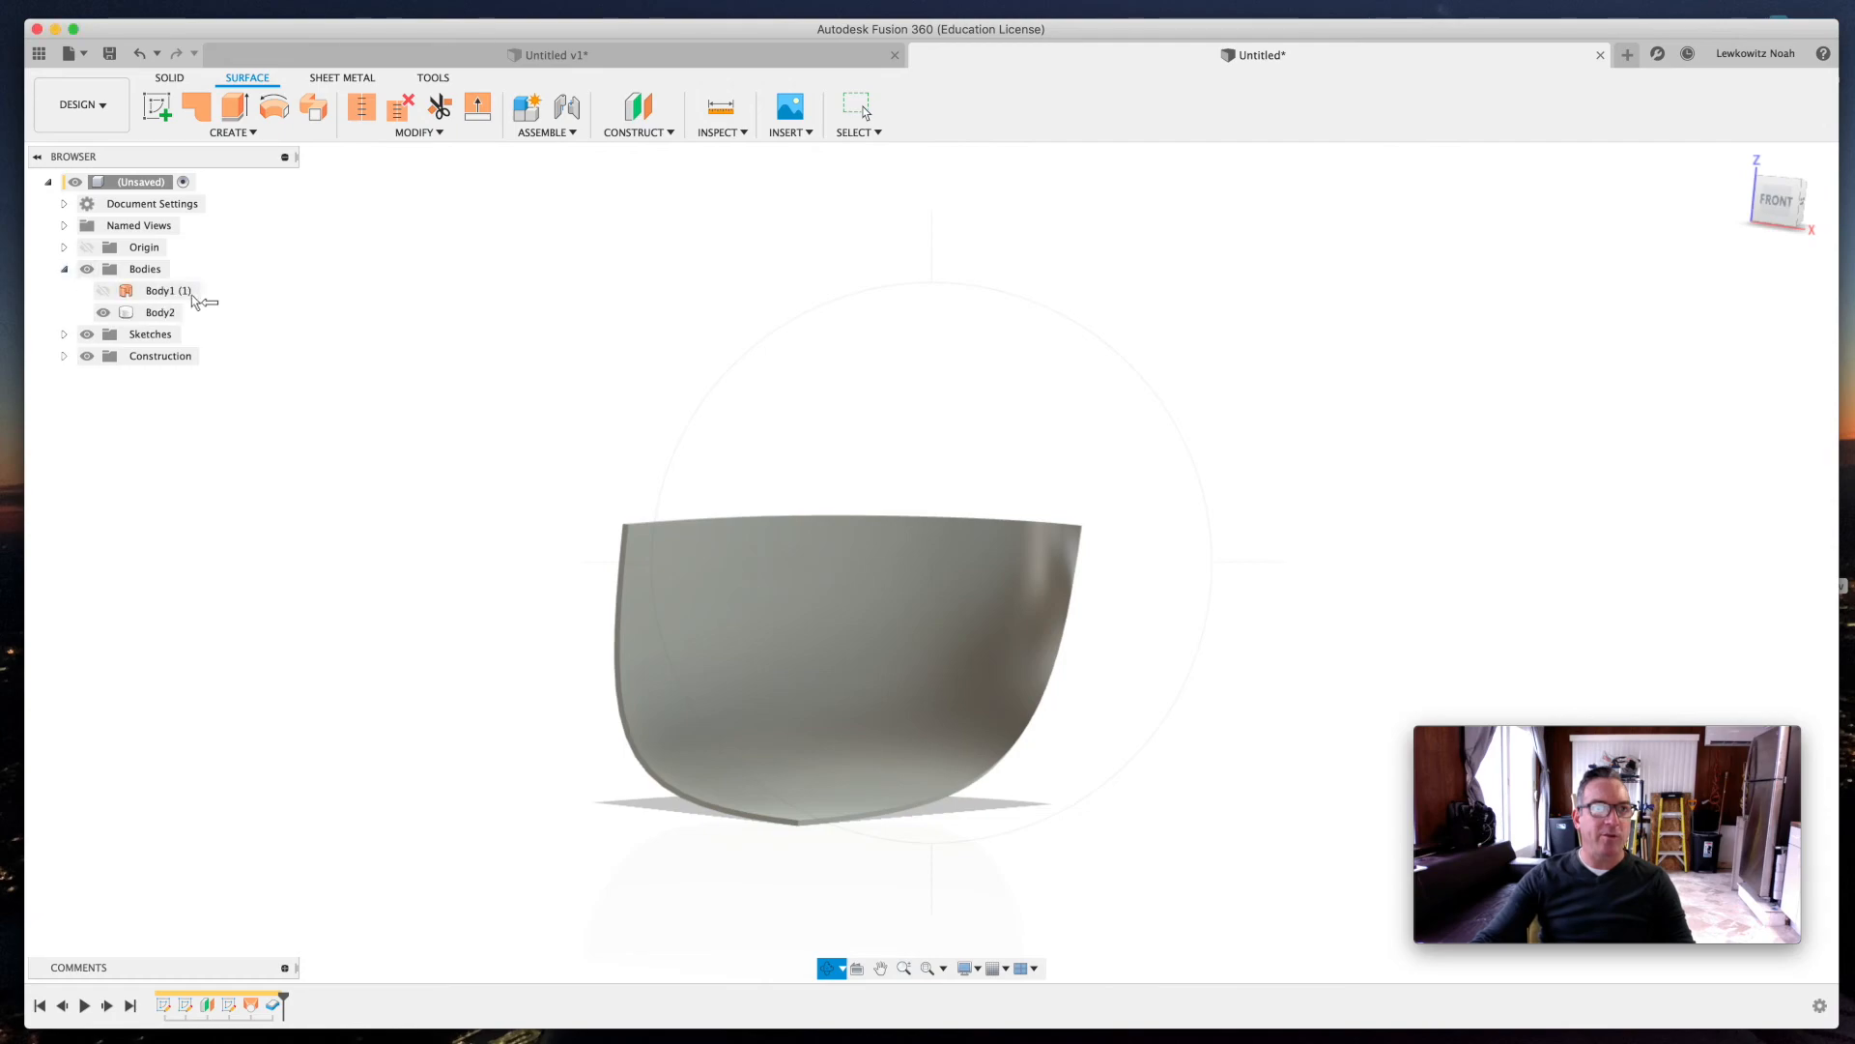
pyautogui.click(103, 291)
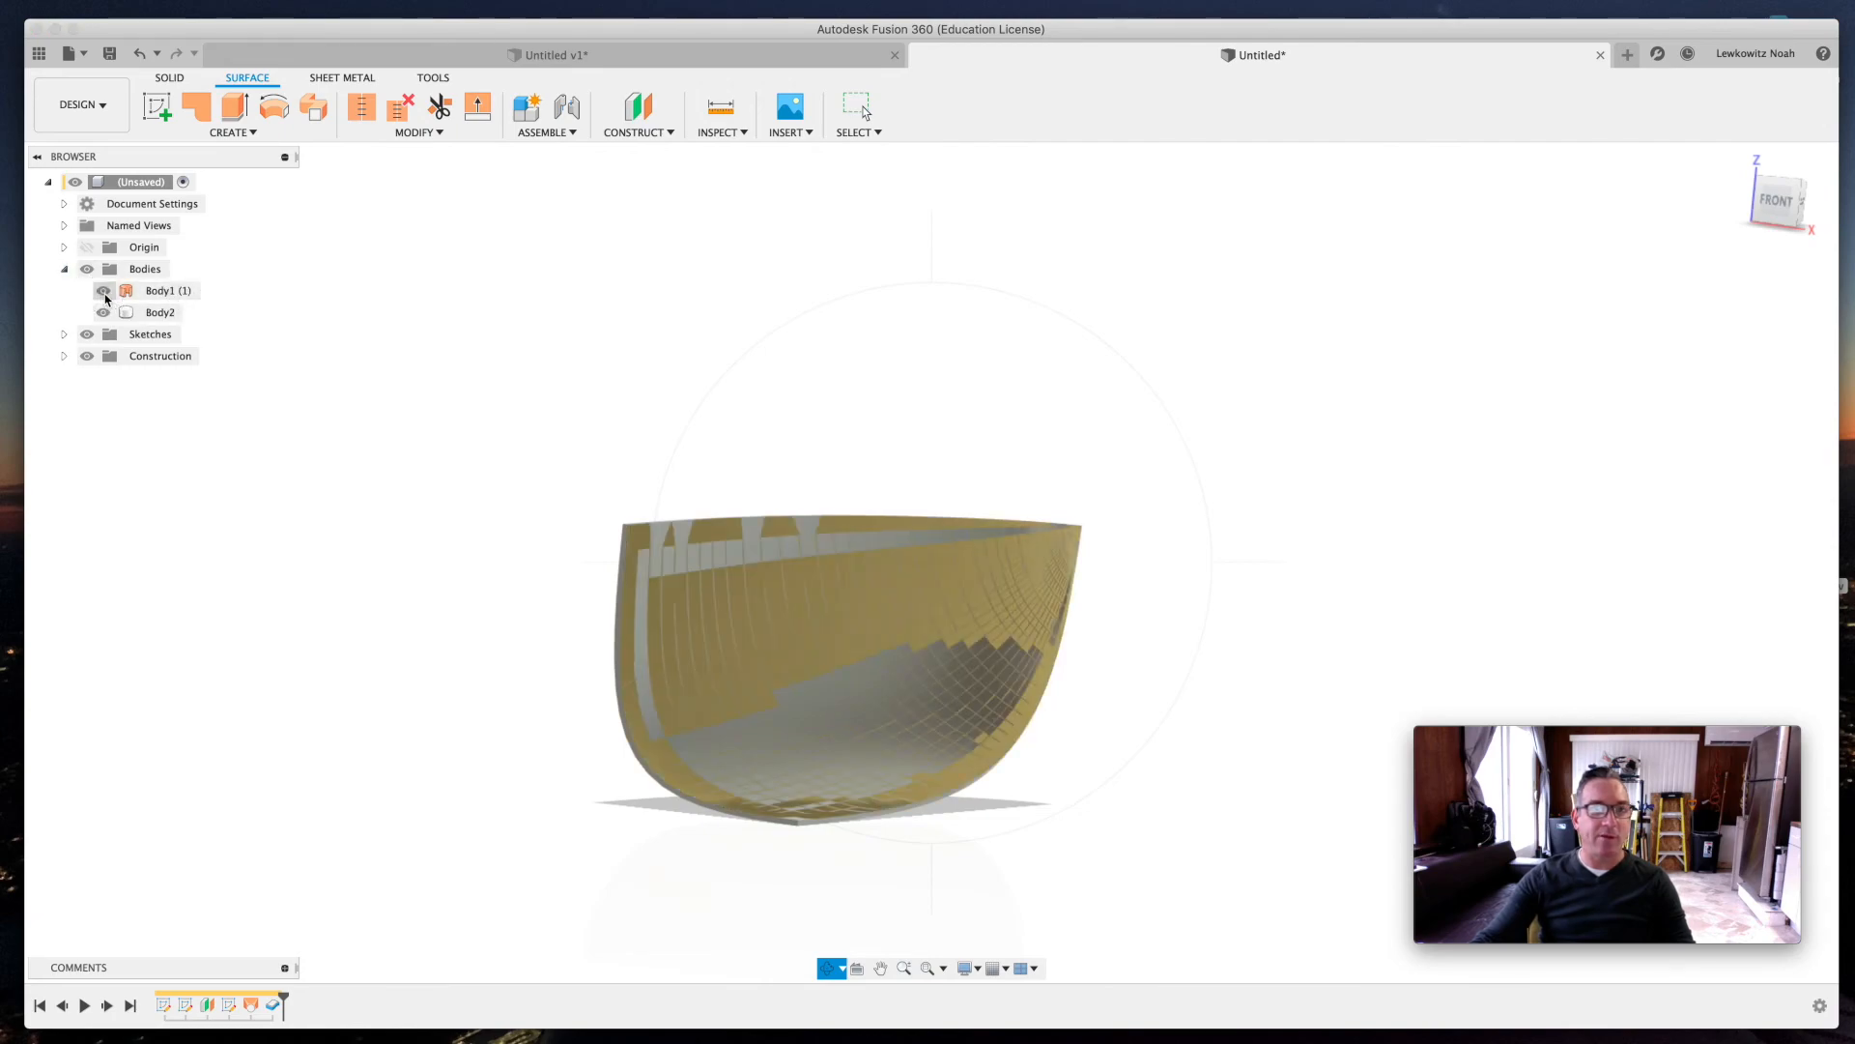
pyautogui.click(103, 292)
pyautogui.click(99, 295)
pyautogui.click(101, 293)
pyautogui.click(101, 299)
pyautogui.click(101, 299)
# - Mirror the thickened hull body across the vertical origin plane running along the boat's length to form the other side
pyautogui.keyDown('shift'); pyautogui.moveTo(732, 683); pyautogui.dragTo(207, 336, button='middle'); pyautogui.keyUp('shift')
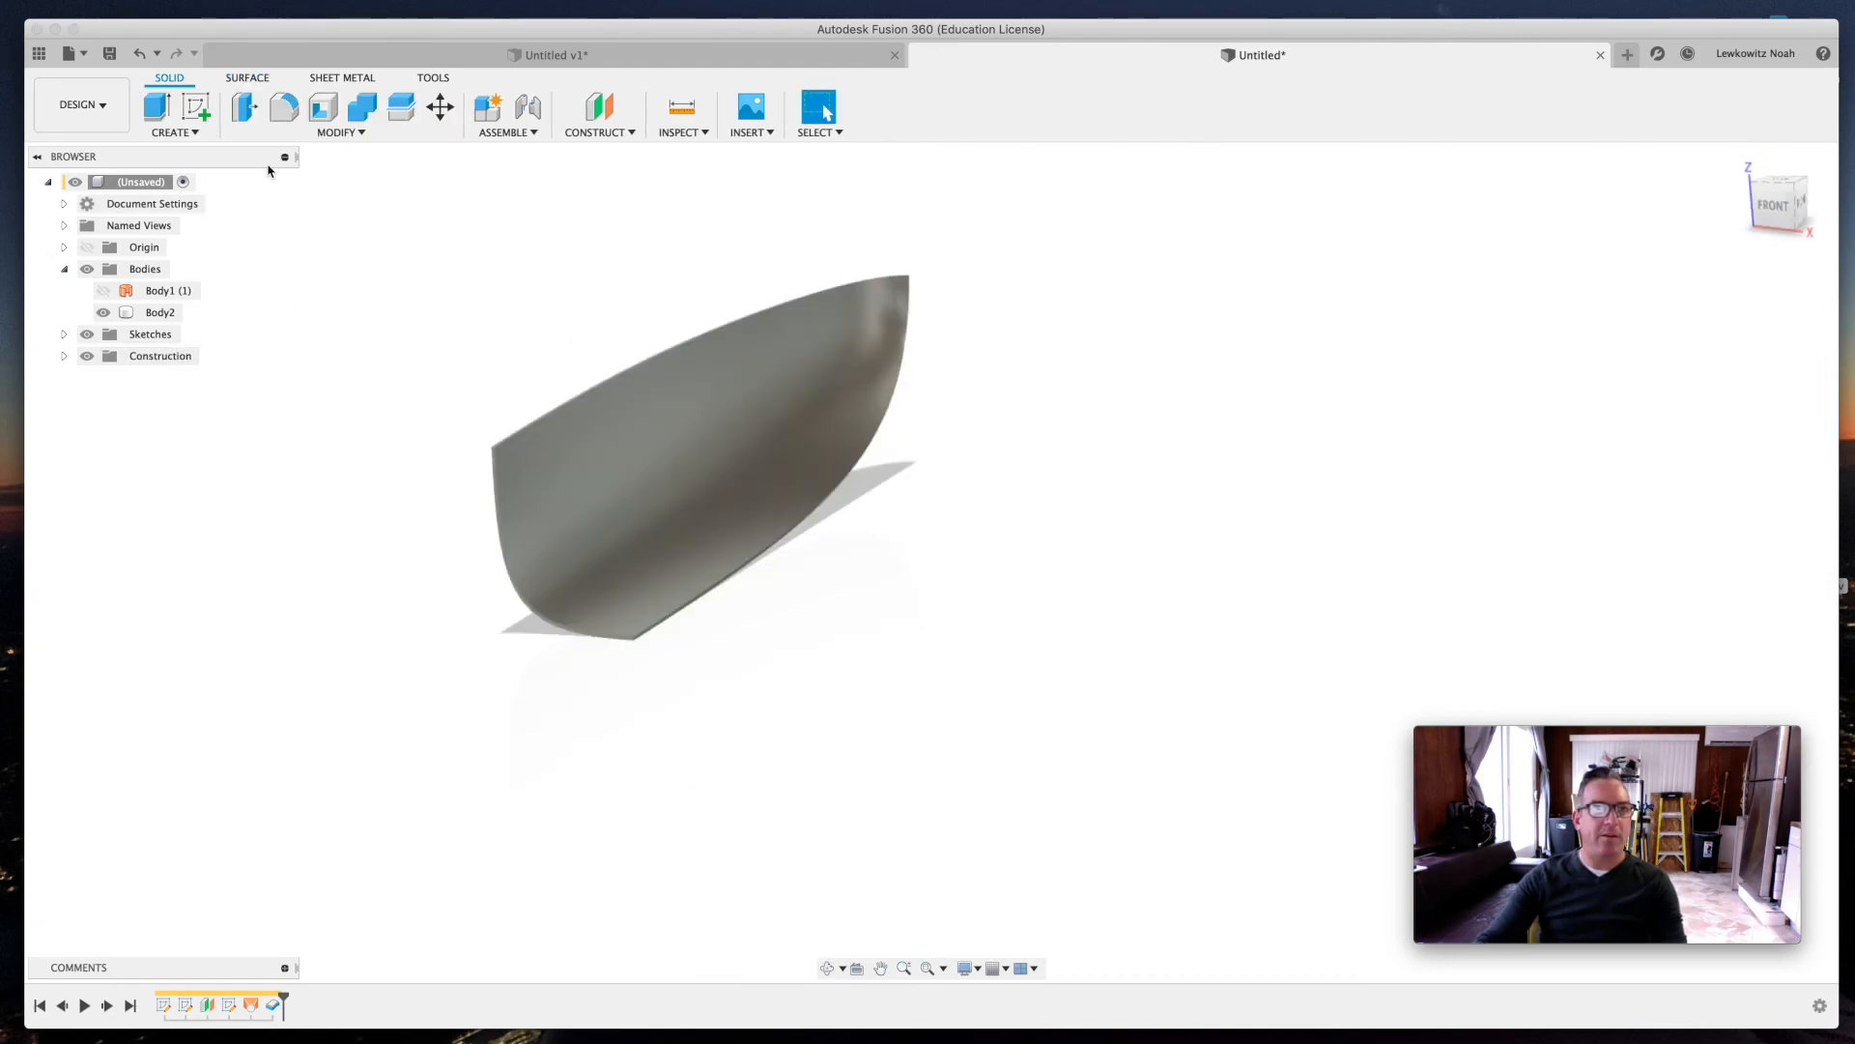
pyautogui.click(173, 133)
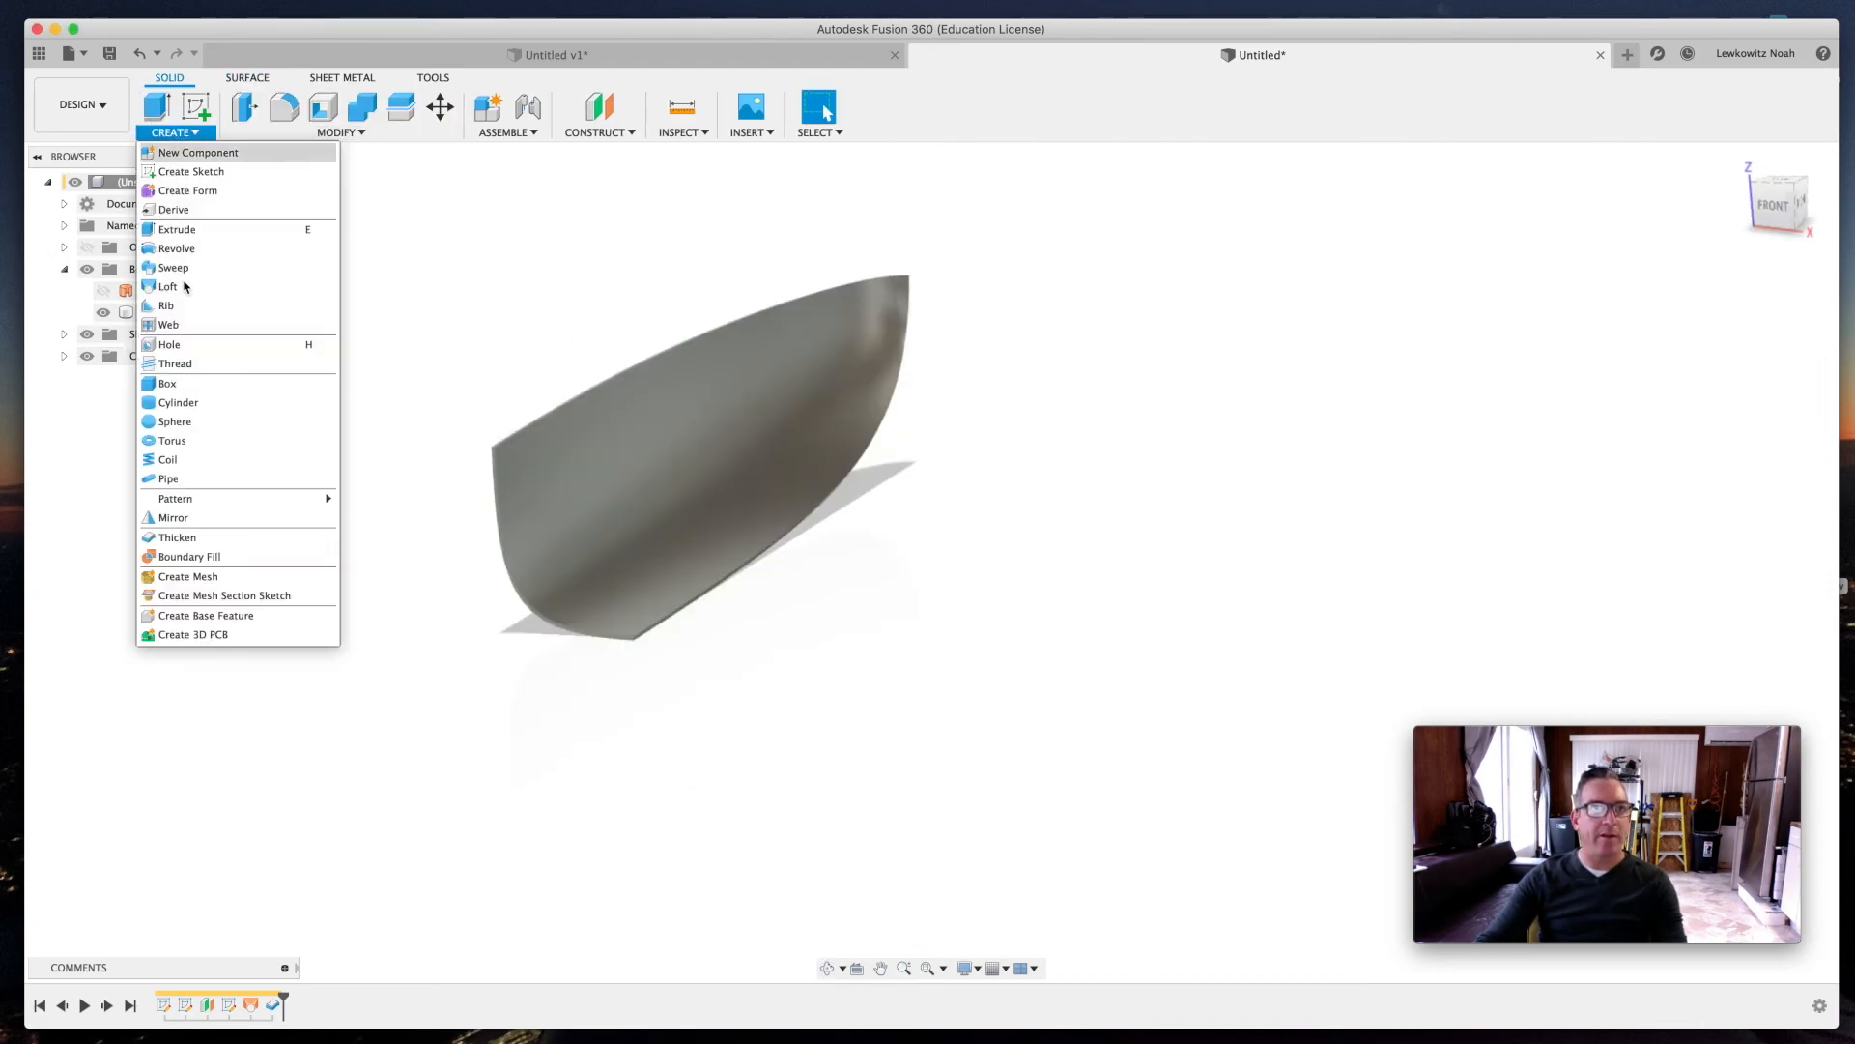
pyautogui.click(219, 519)
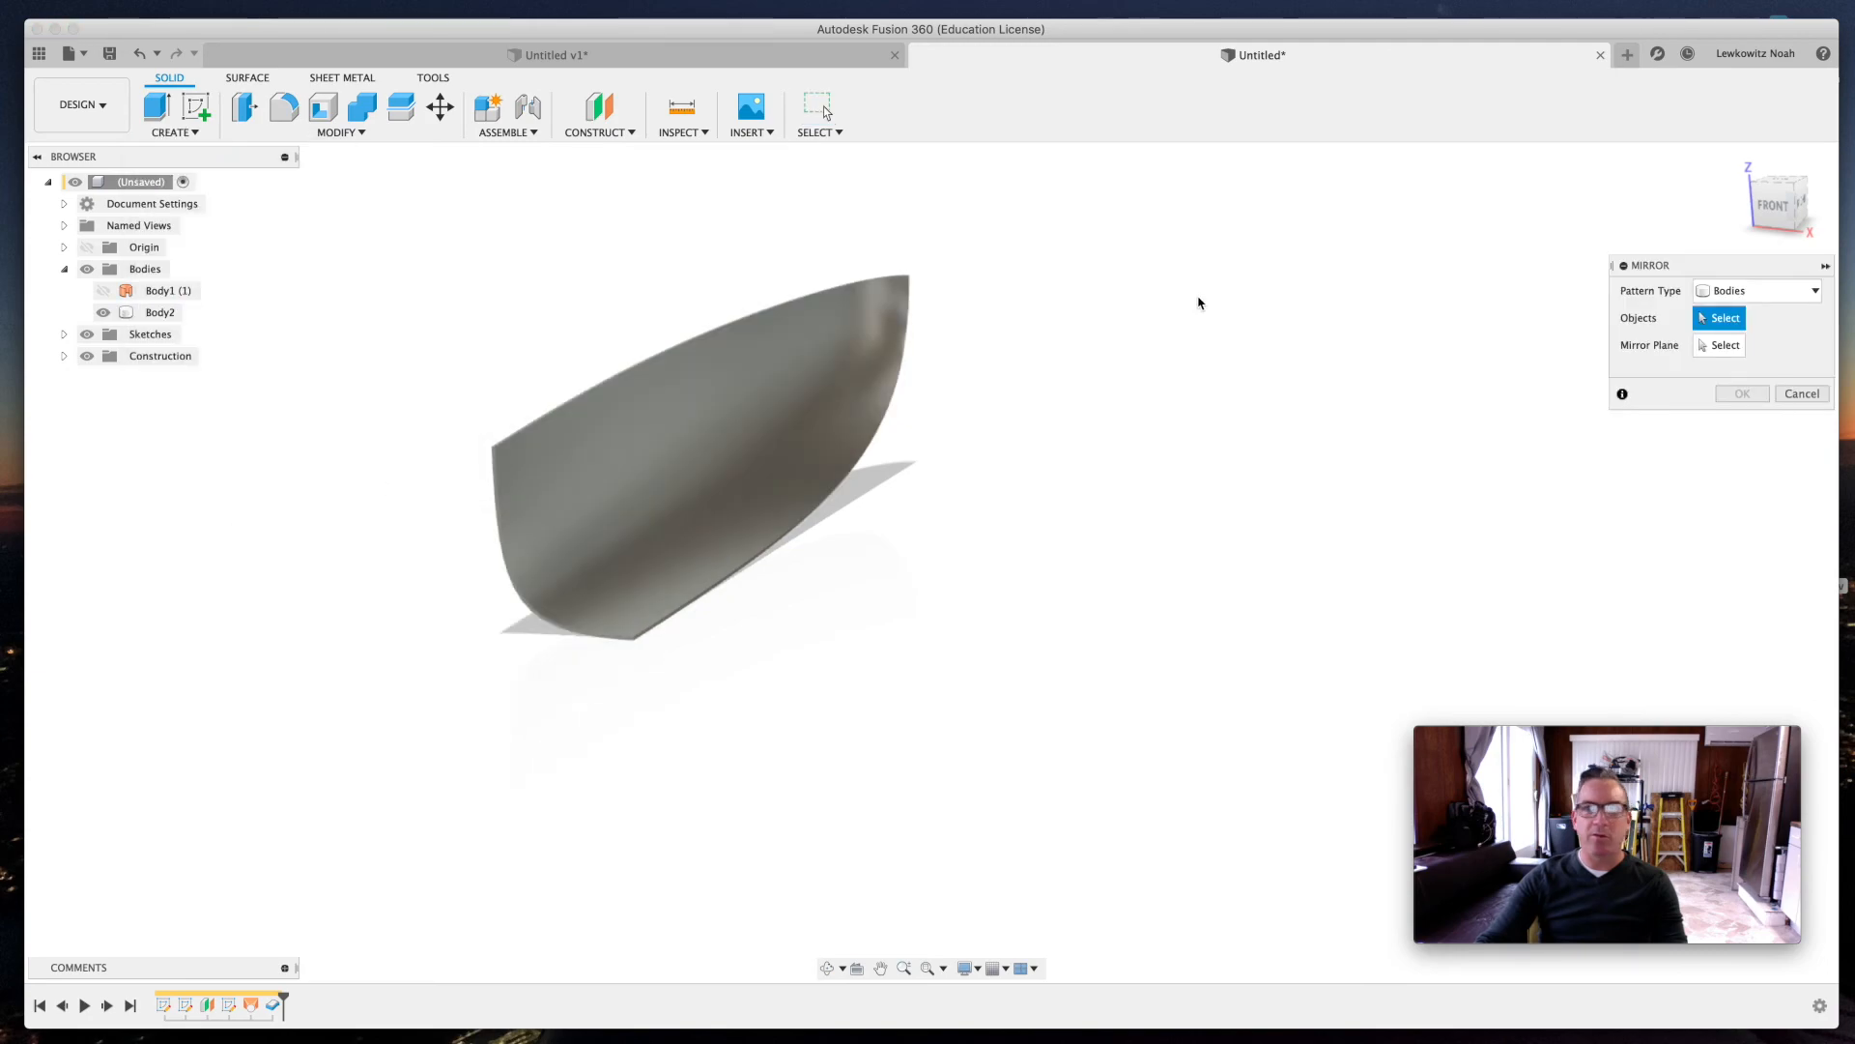
pyautogui.click(676, 453)
pyautogui.click(1717, 352)
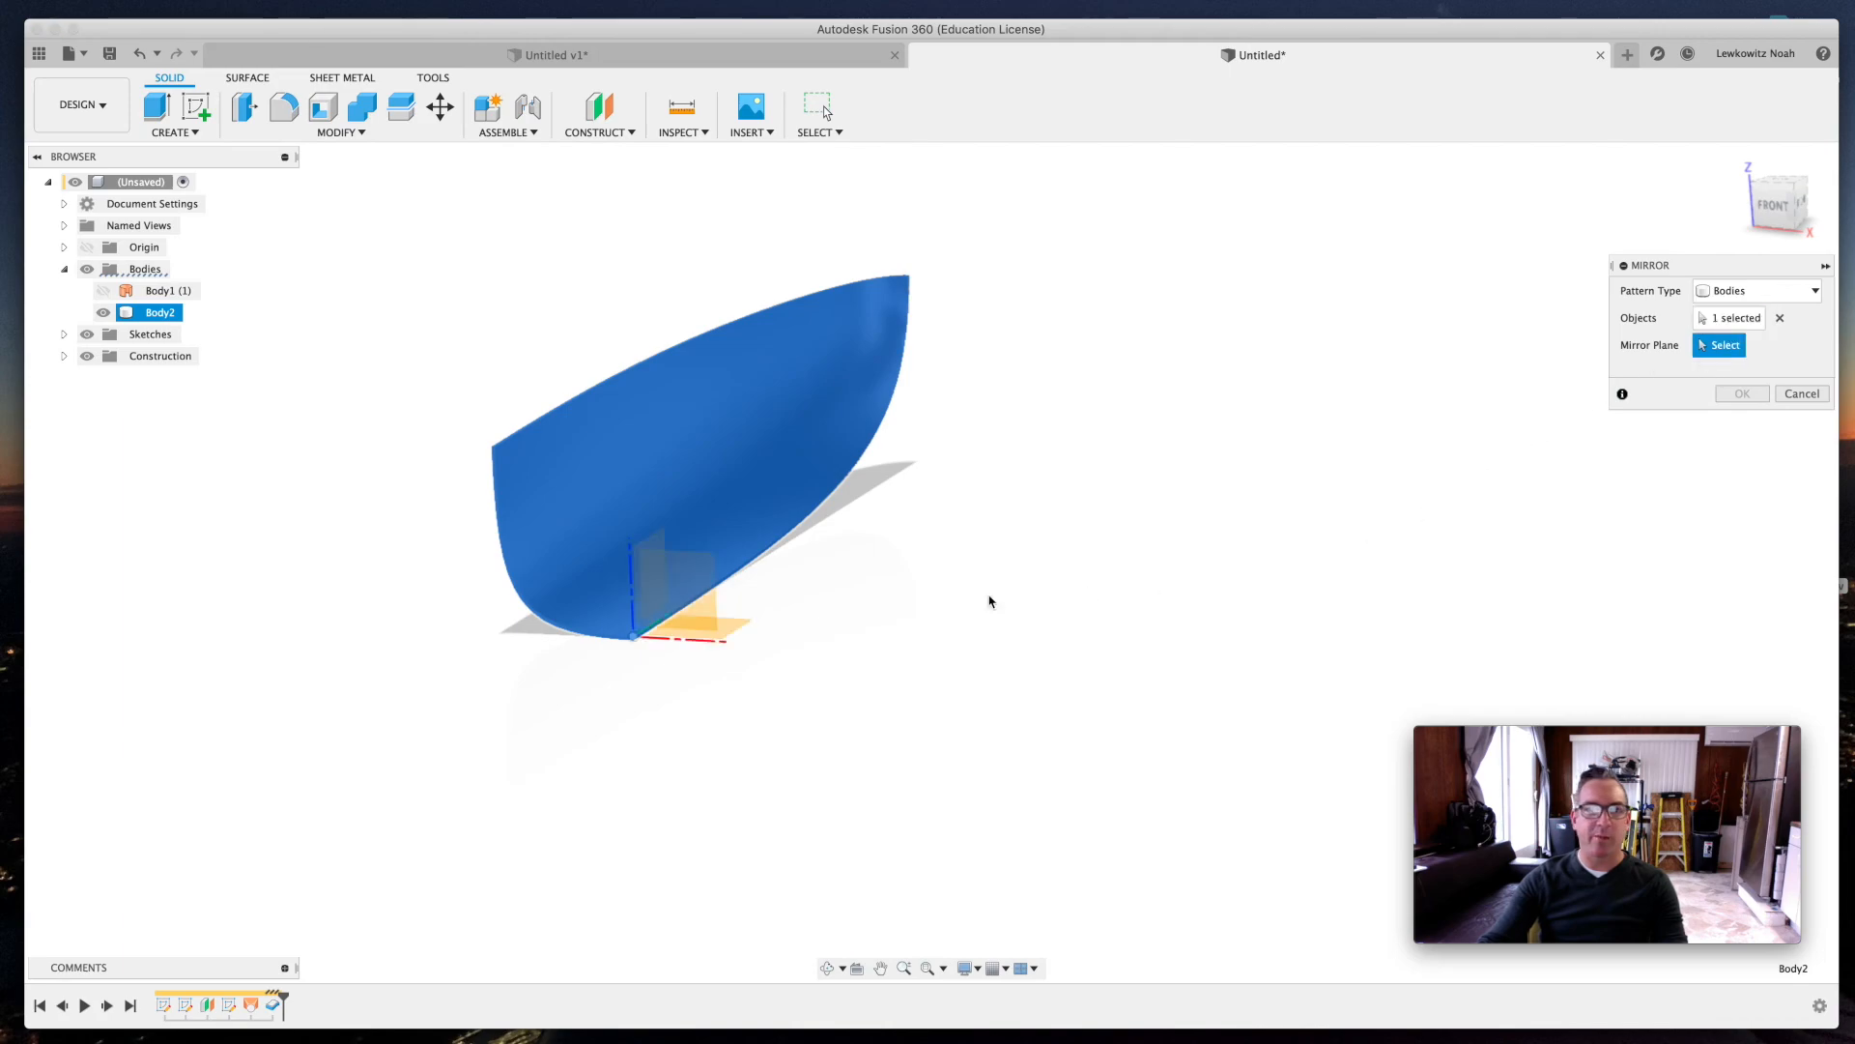
pyautogui.click(678, 534)
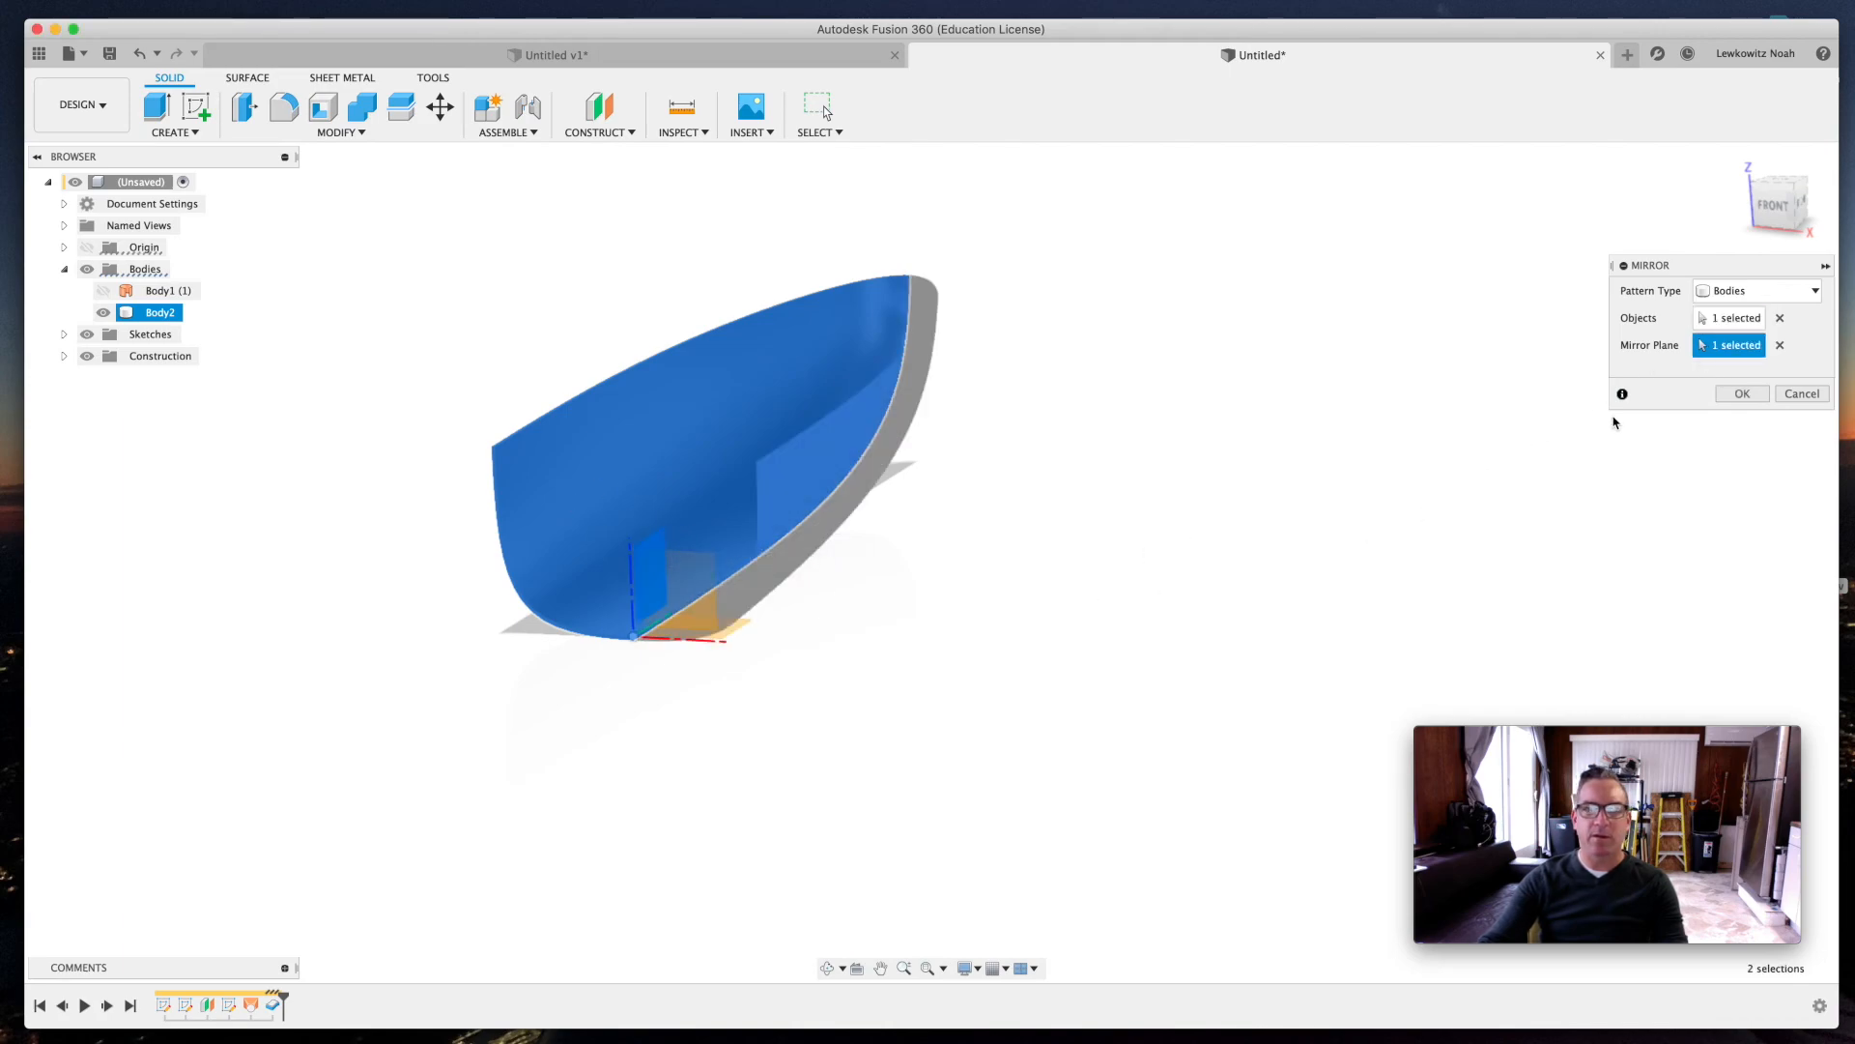
pyautogui.click(1742, 394)
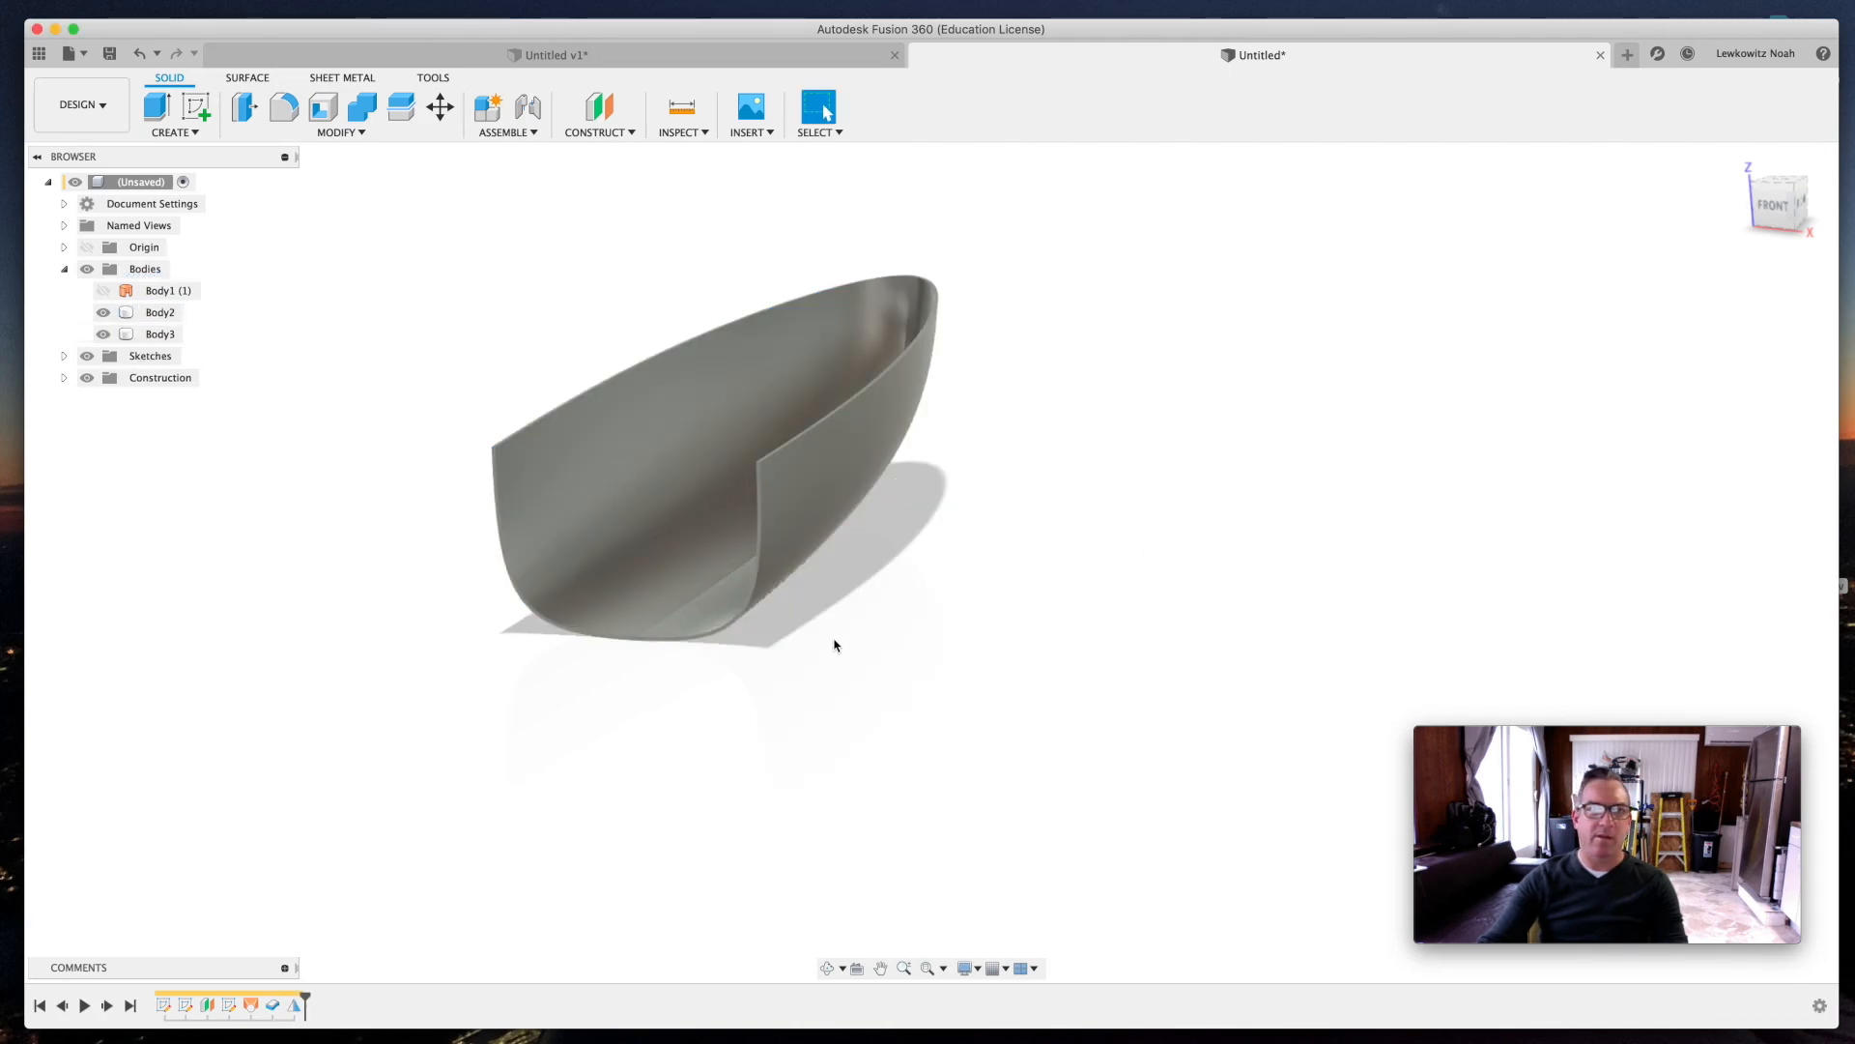
# - Mirror both half-length hull bodies across the vertical origin plane at their open end to form the full-length canoe
pyautogui.click(826, 967)
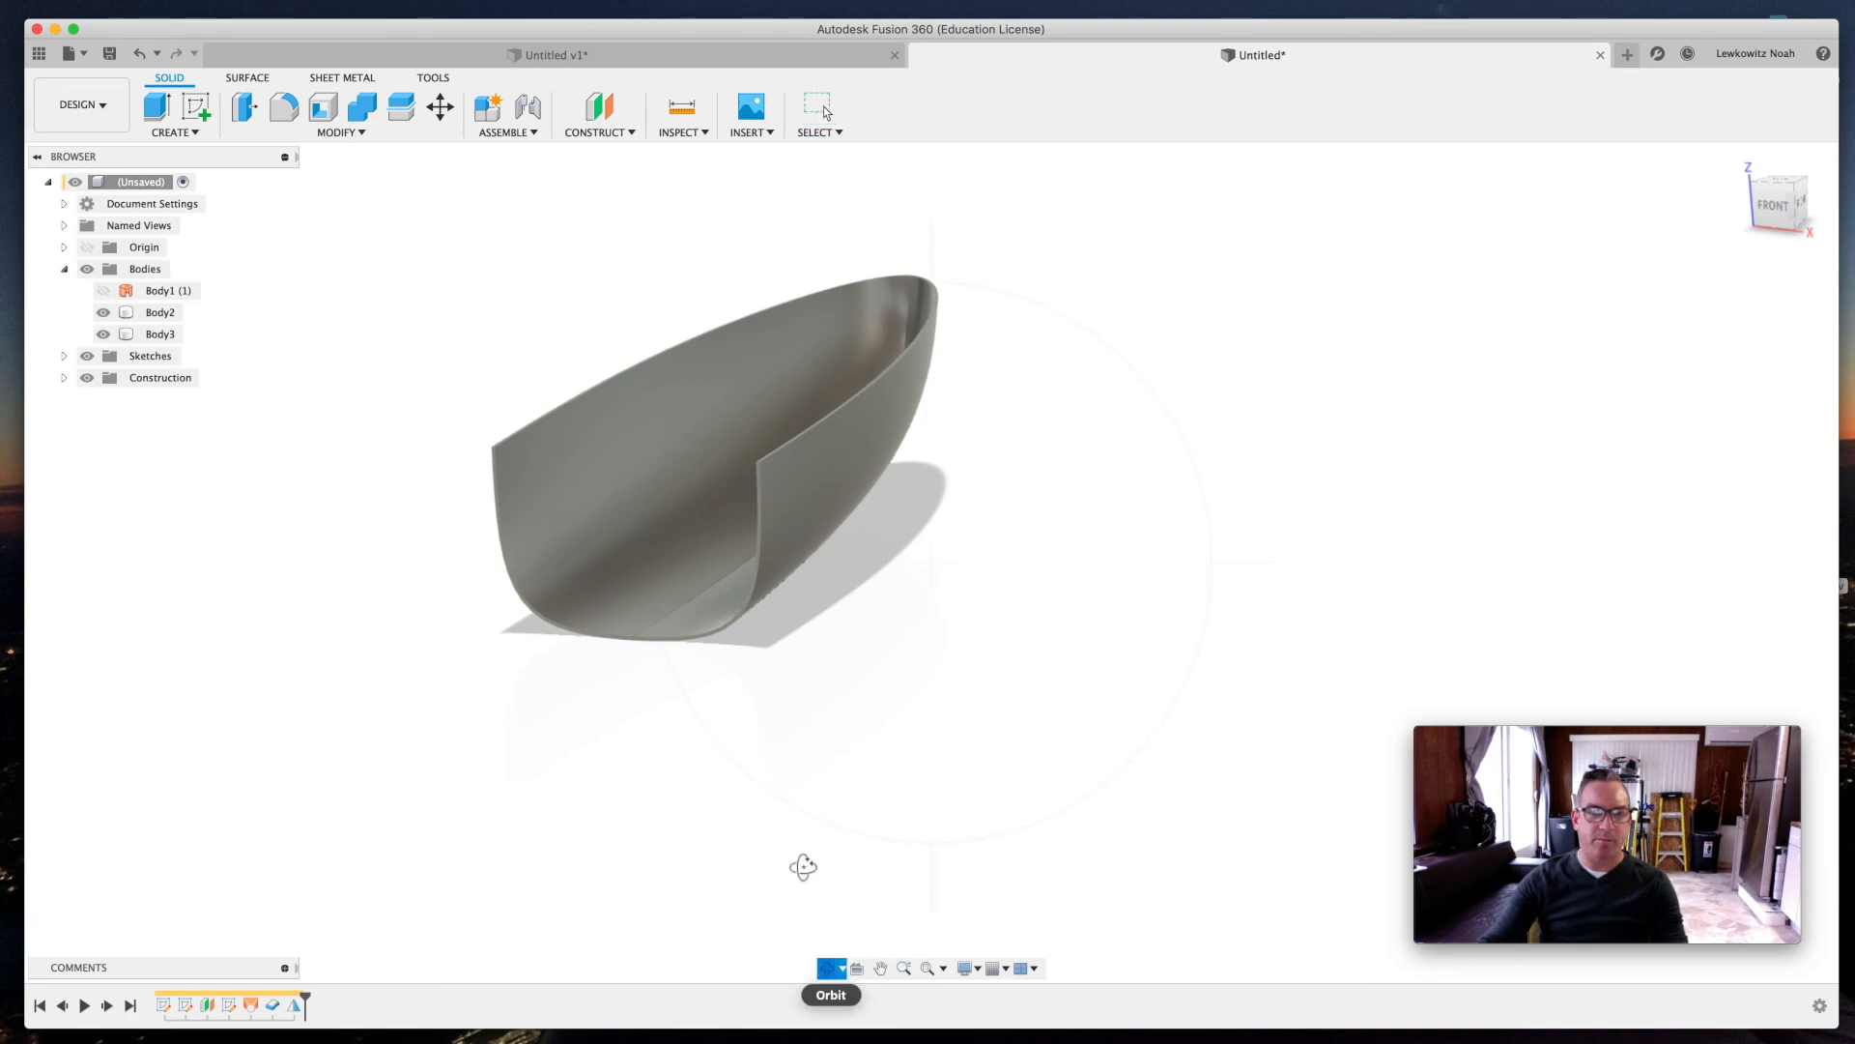
pyautogui.moveTo(732, 650); pyautogui.dragTo(940, 616)
pyautogui.moveTo(1239, 646); pyautogui.dragTo(1152, 793)
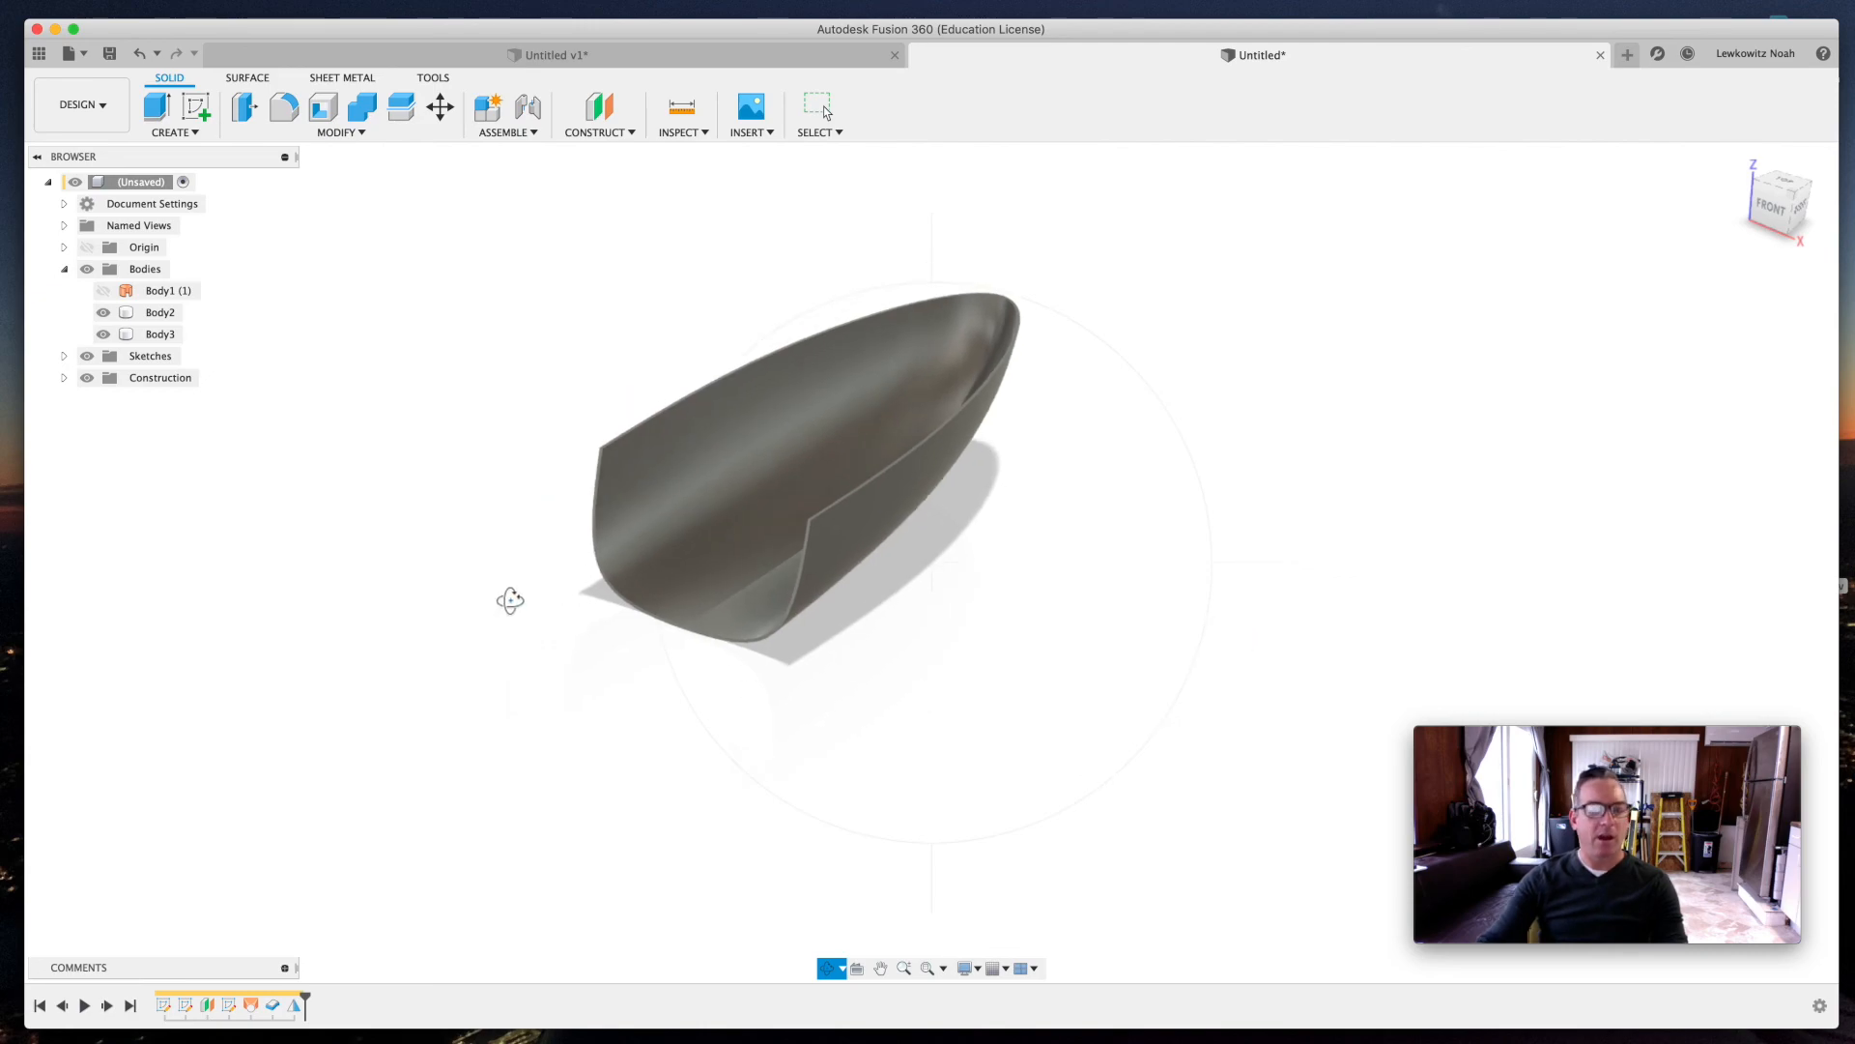
pyautogui.press('Escape')
pyautogui.click(175, 133)
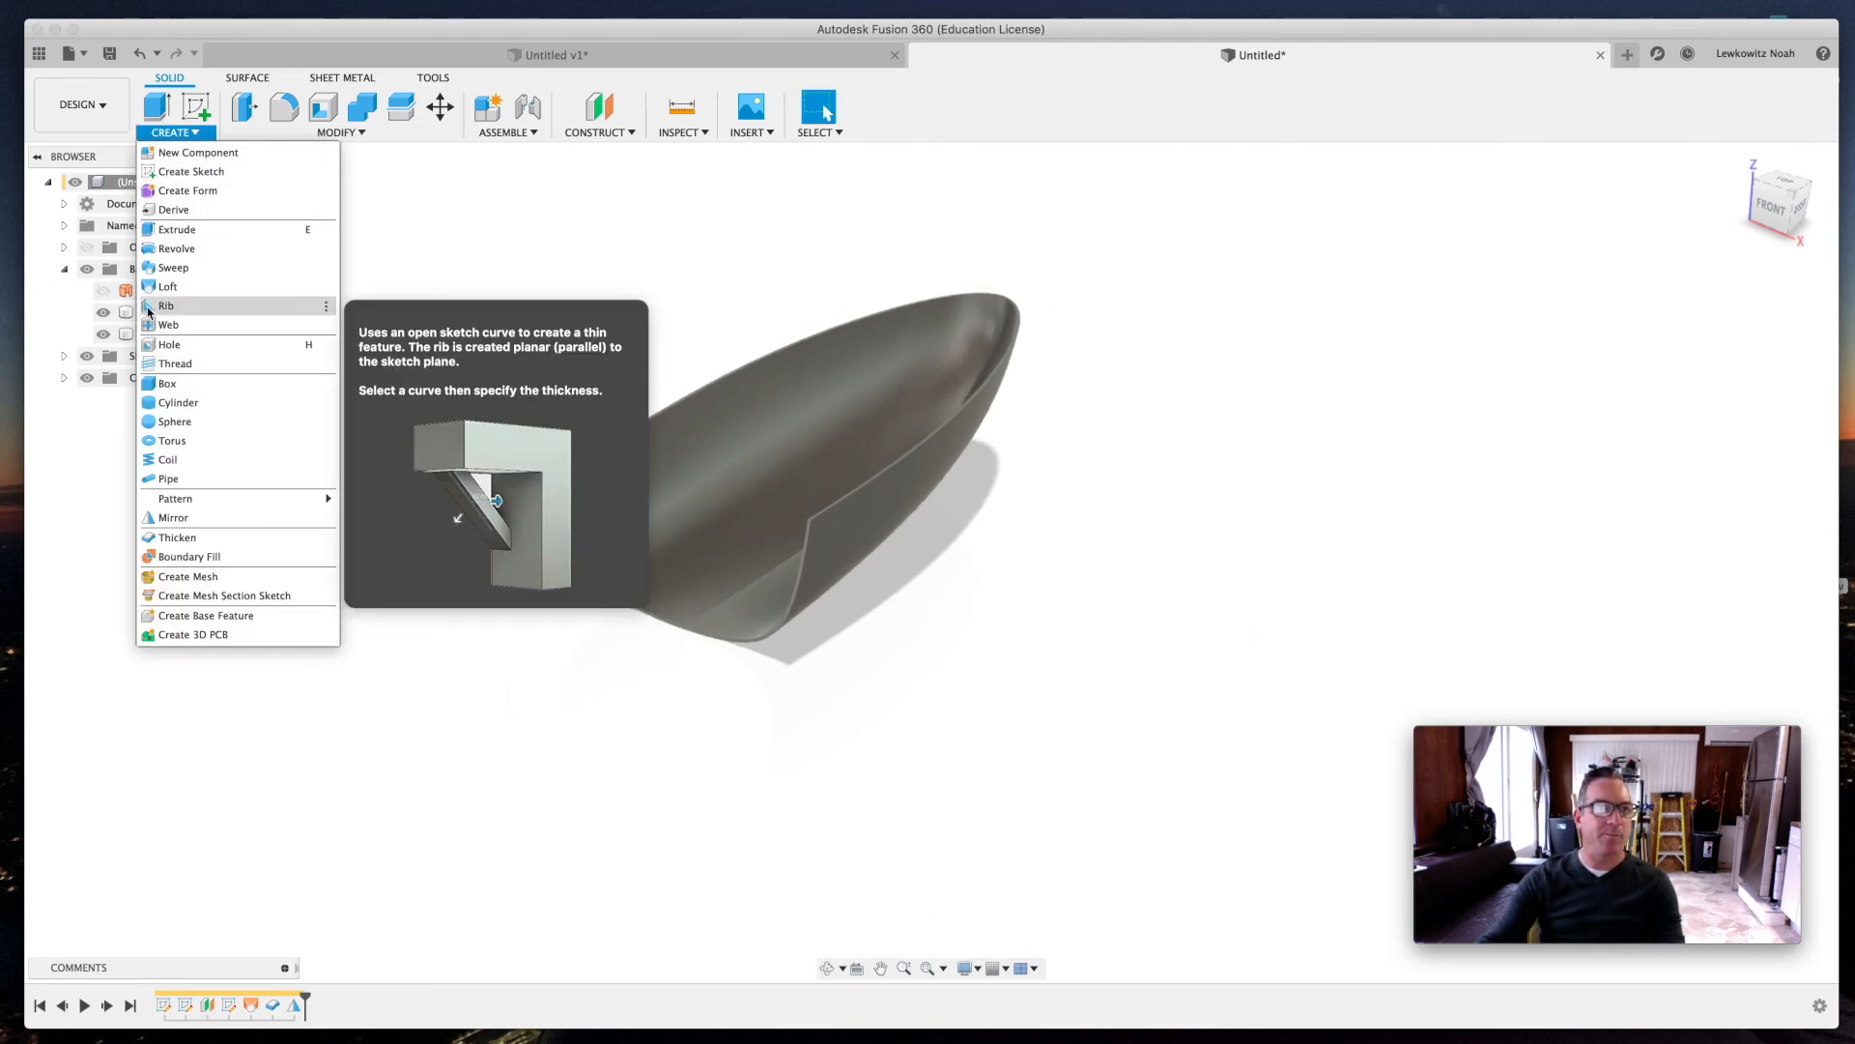
pyautogui.click(205, 518)
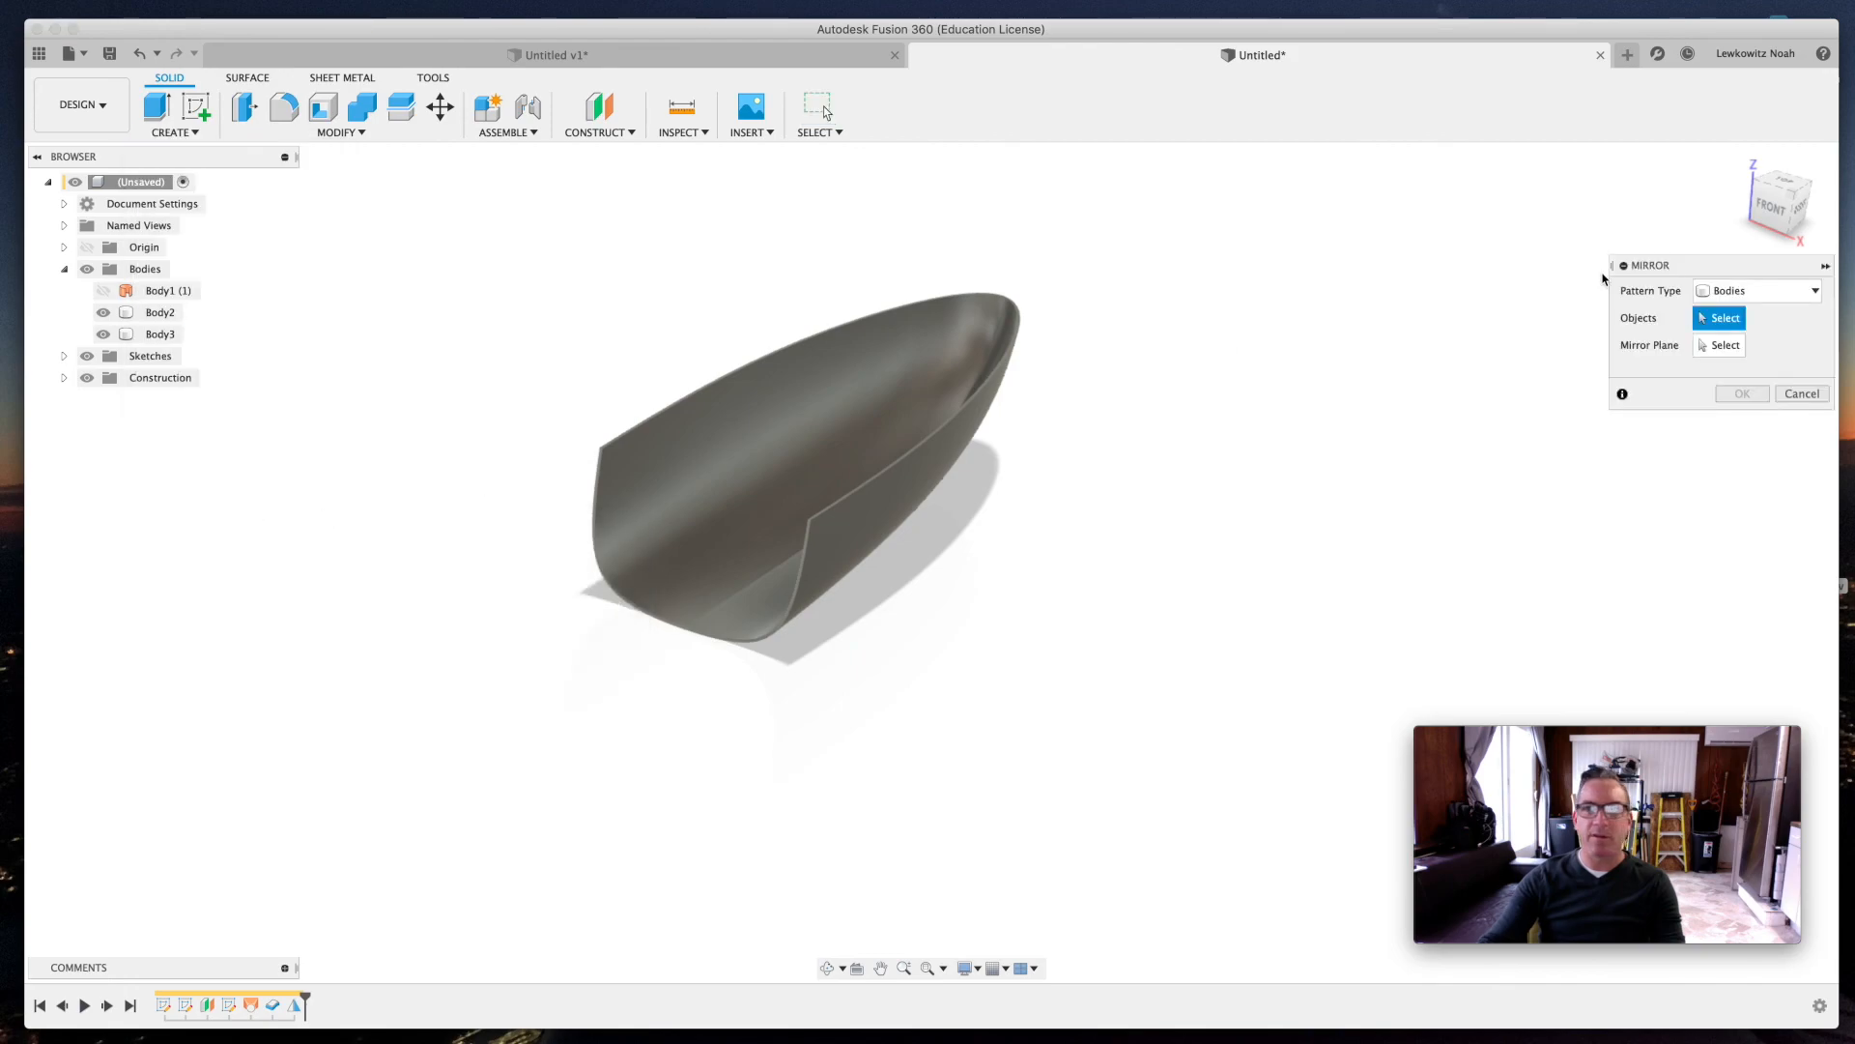
pyautogui.click(888, 411)
pyautogui.click(913, 439)
pyautogui.click(1722, 345)
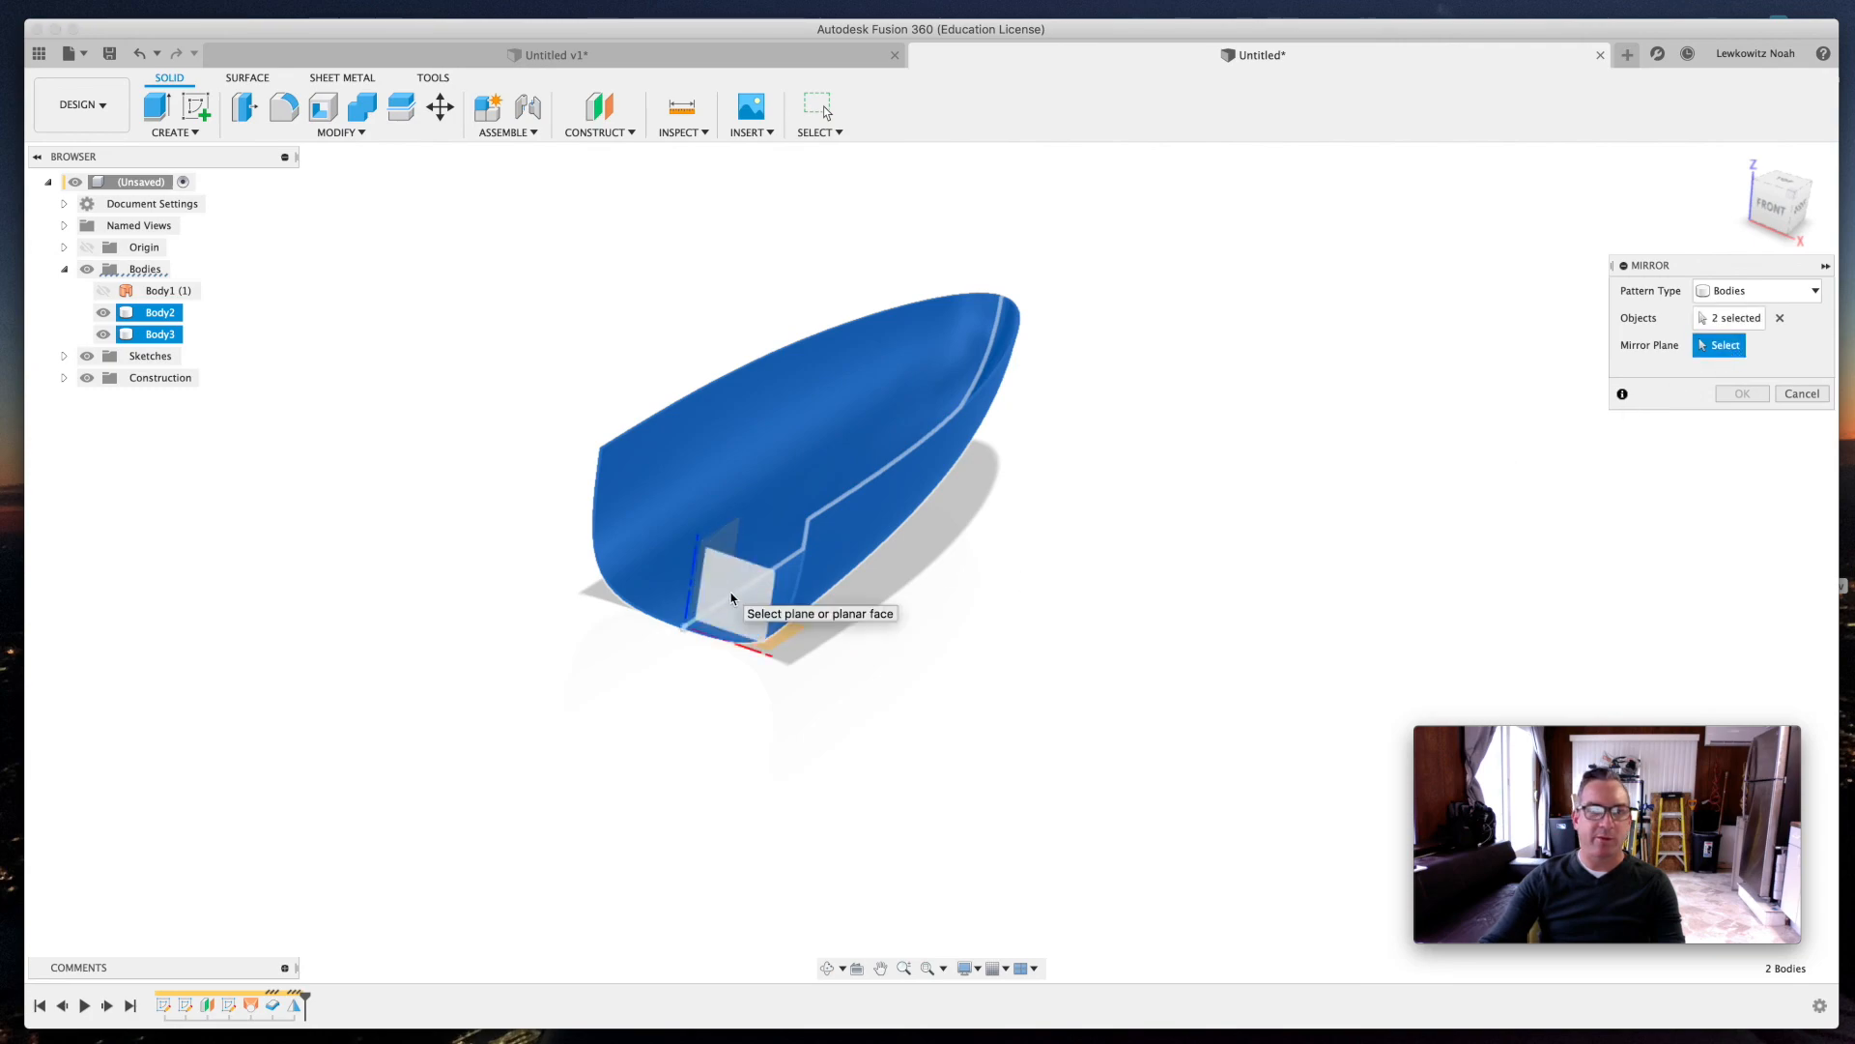
pyautogui.click(732, 598)
pyautogui.press('Return')
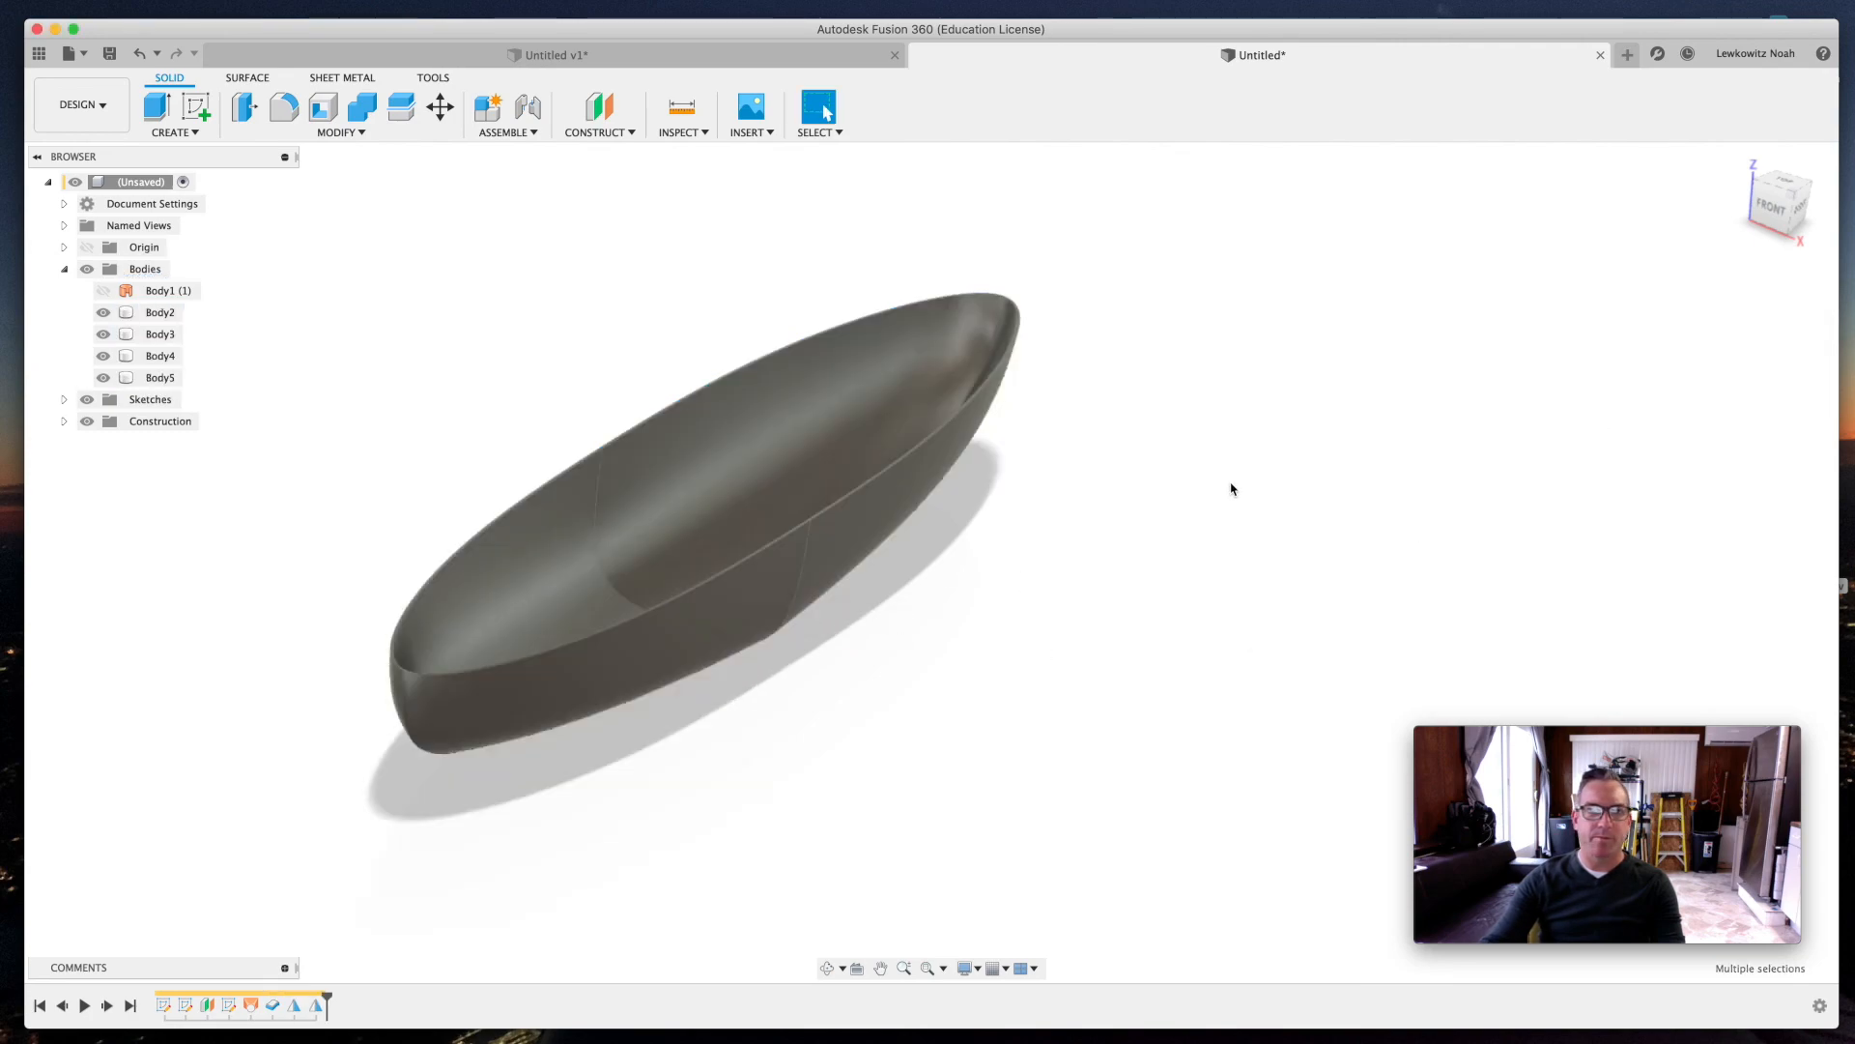
pyautogui.click(827, 967)
pyautogui.moveTo(868, 696); pyautogui.dragTo(908, 664)
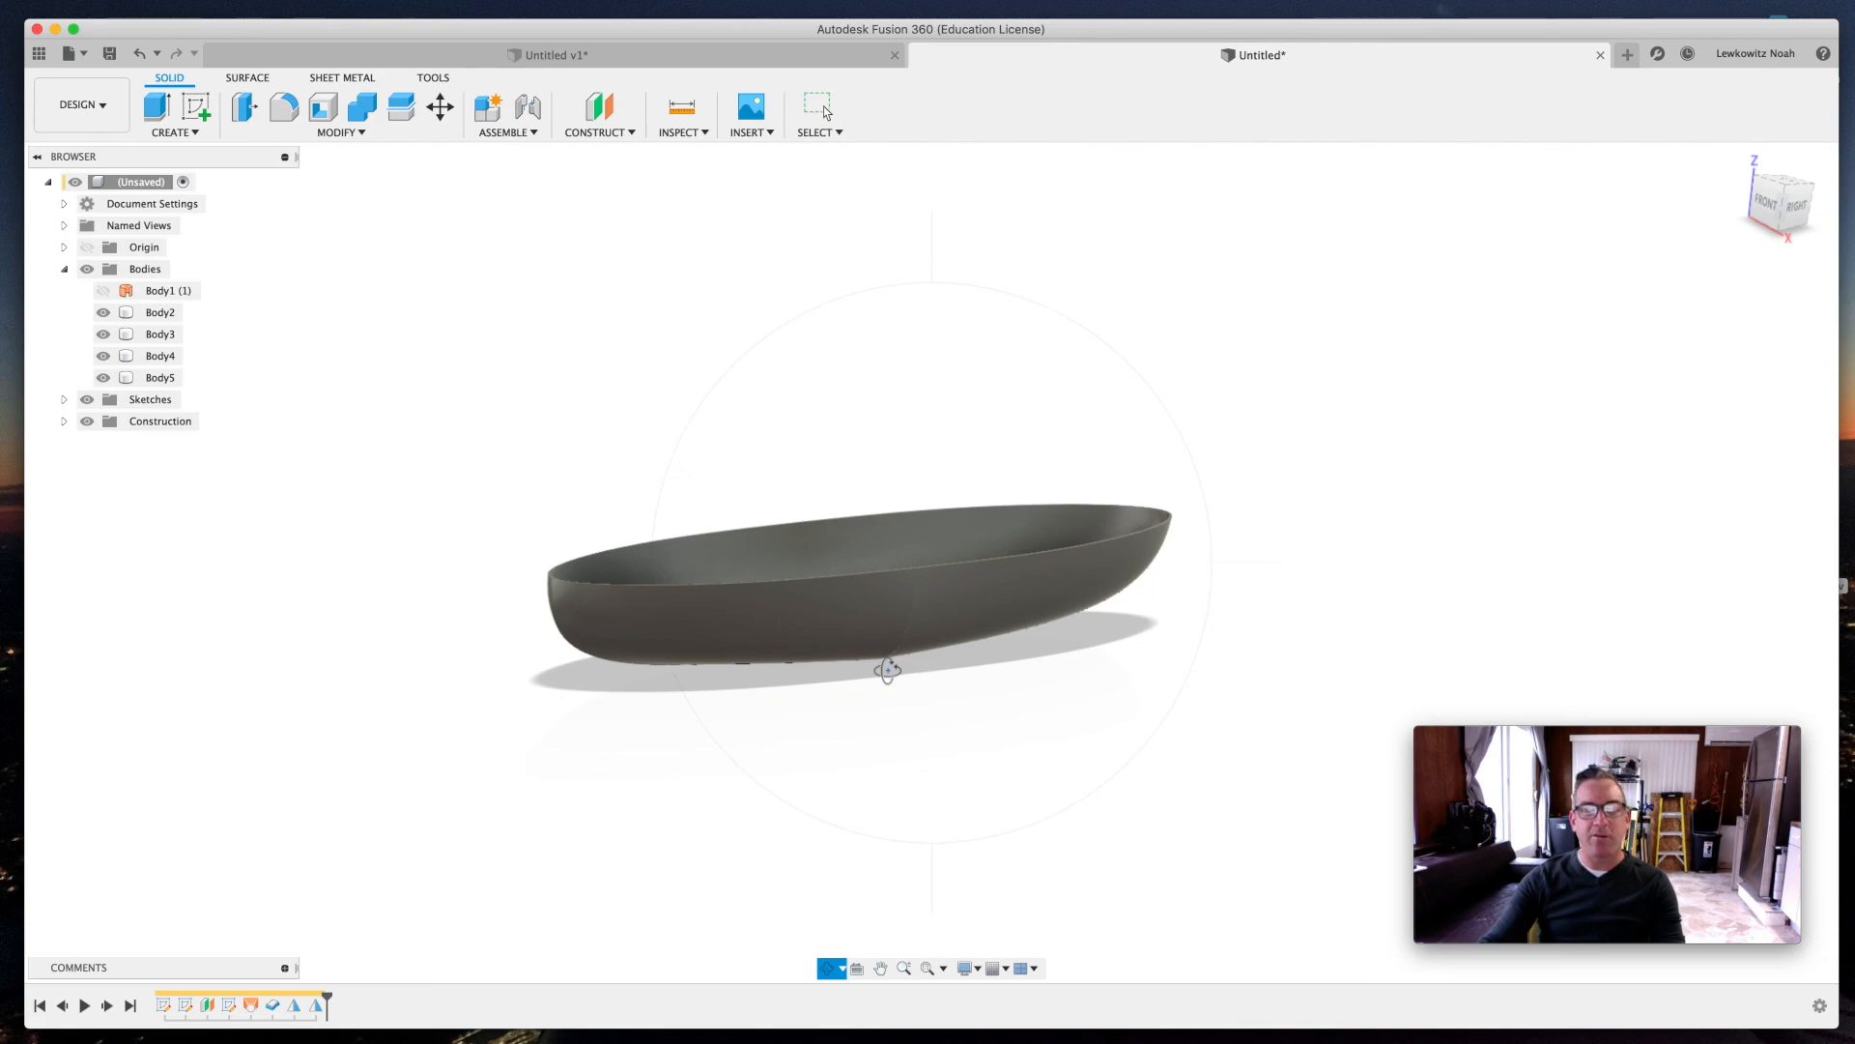